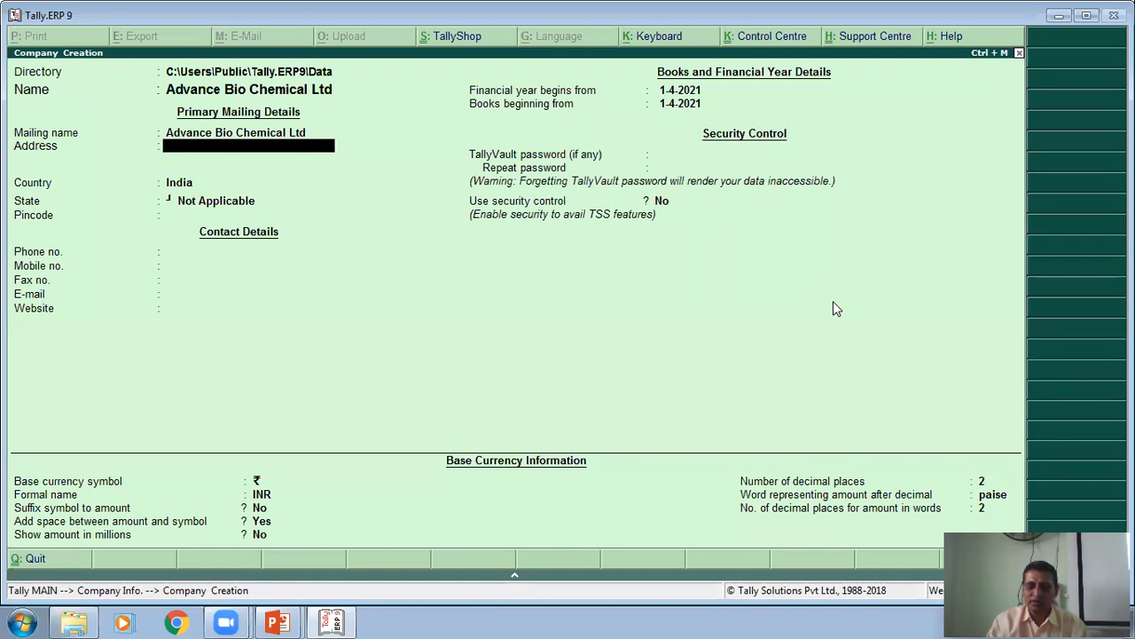
Fill in the company's three-line mailing address.
type("DC,")
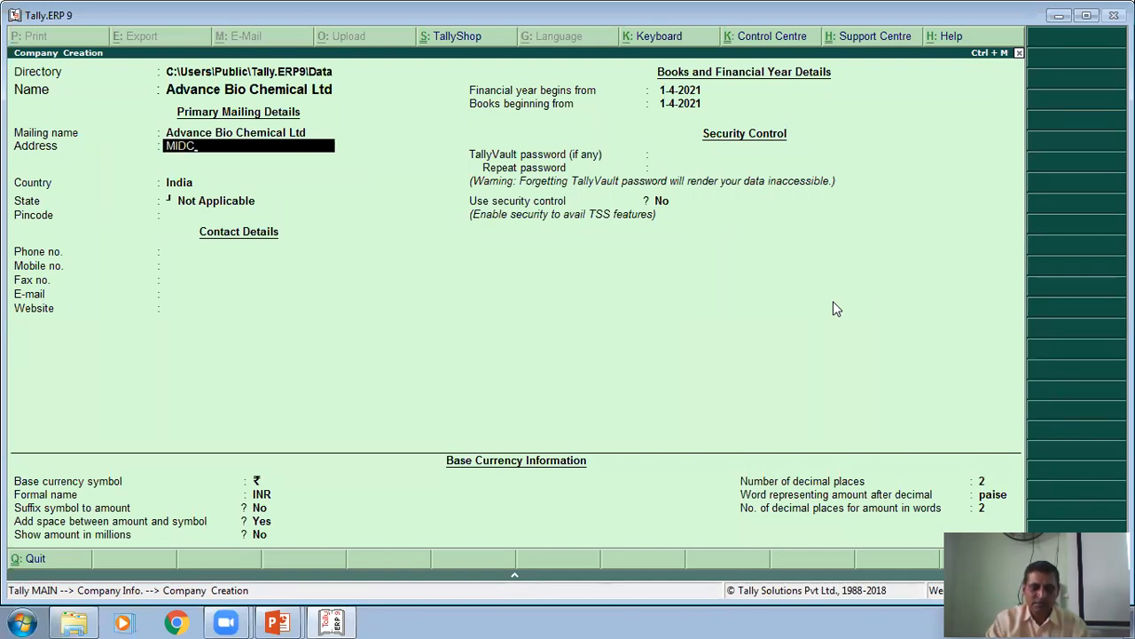
key("Return")
type("Malegaon")
key("Return")
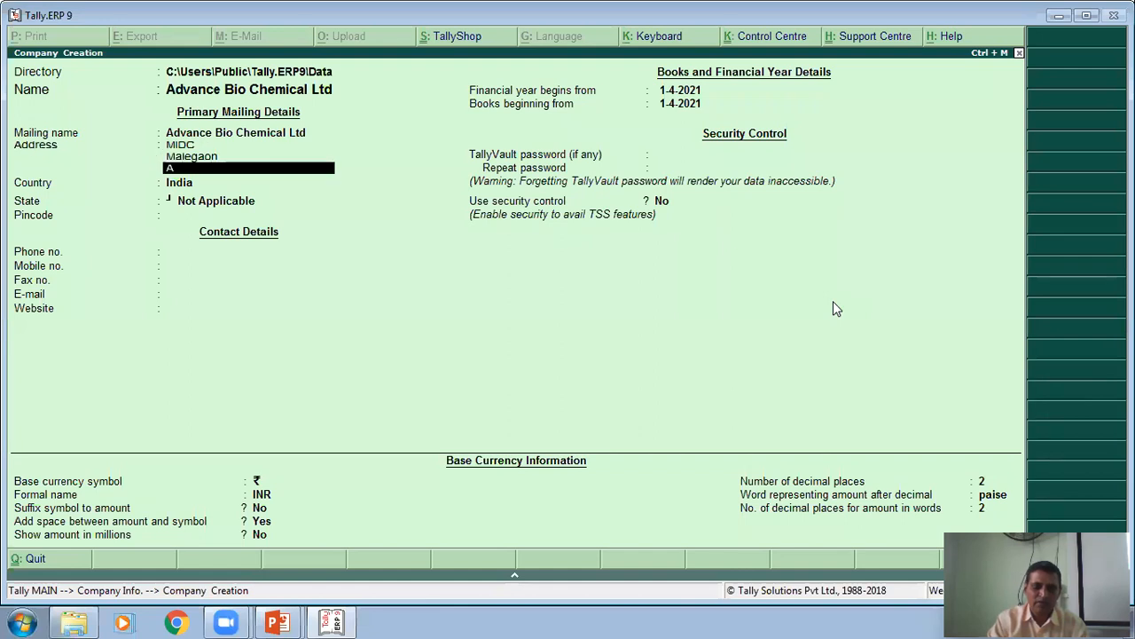
type("Aurangabad")
key("Return")
key("Return")
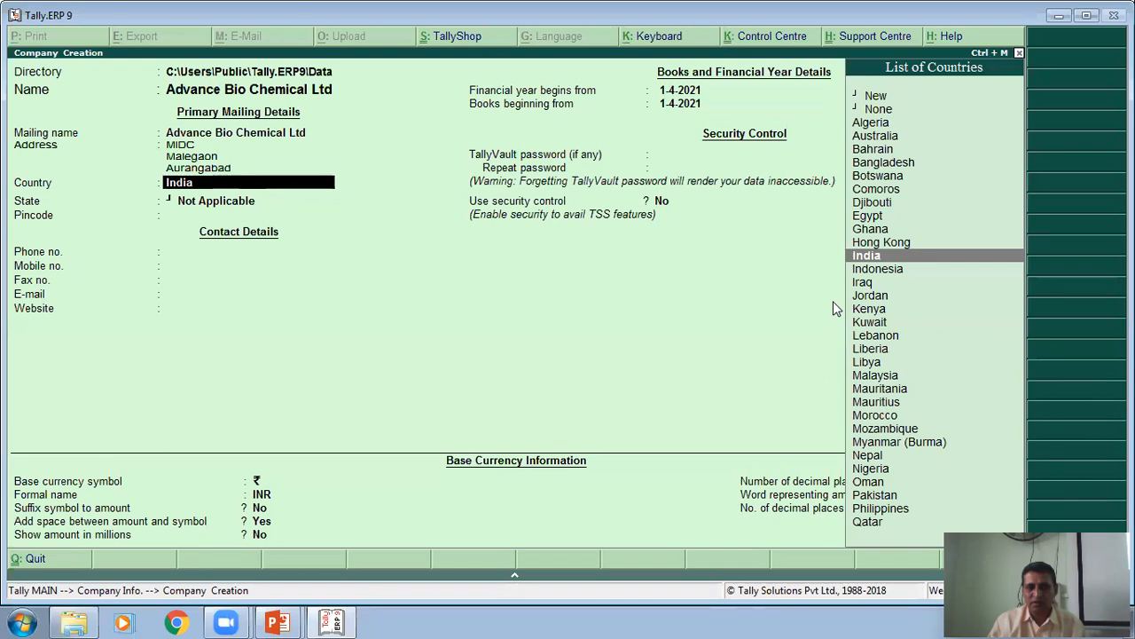
Keep India as the company's country and choose Maharashtra as its state.
key("Return")
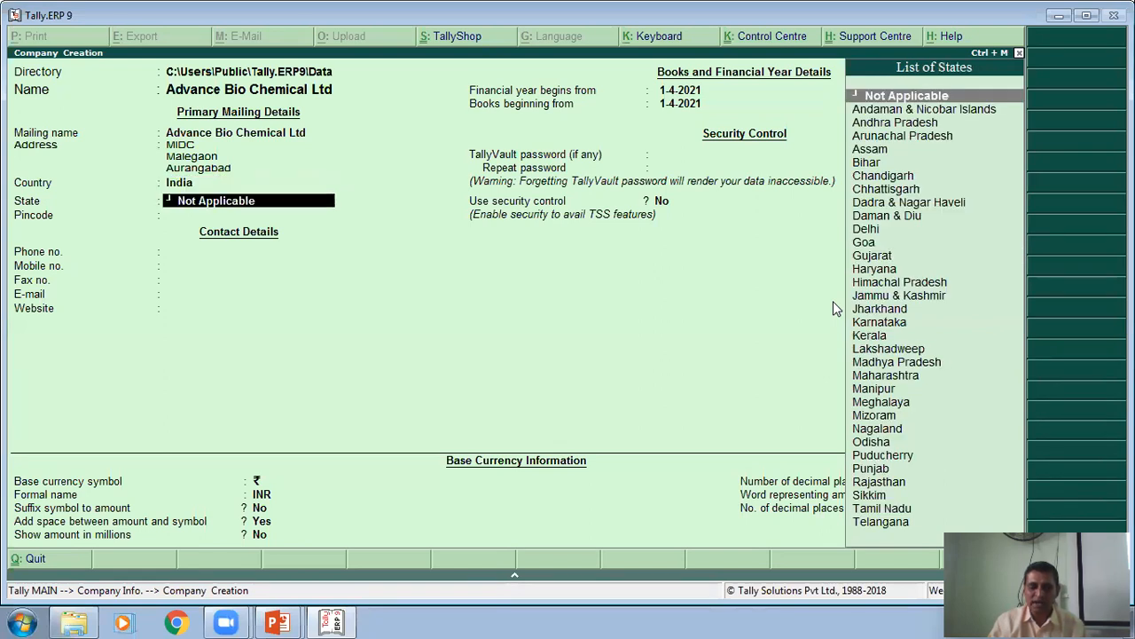
type("M")
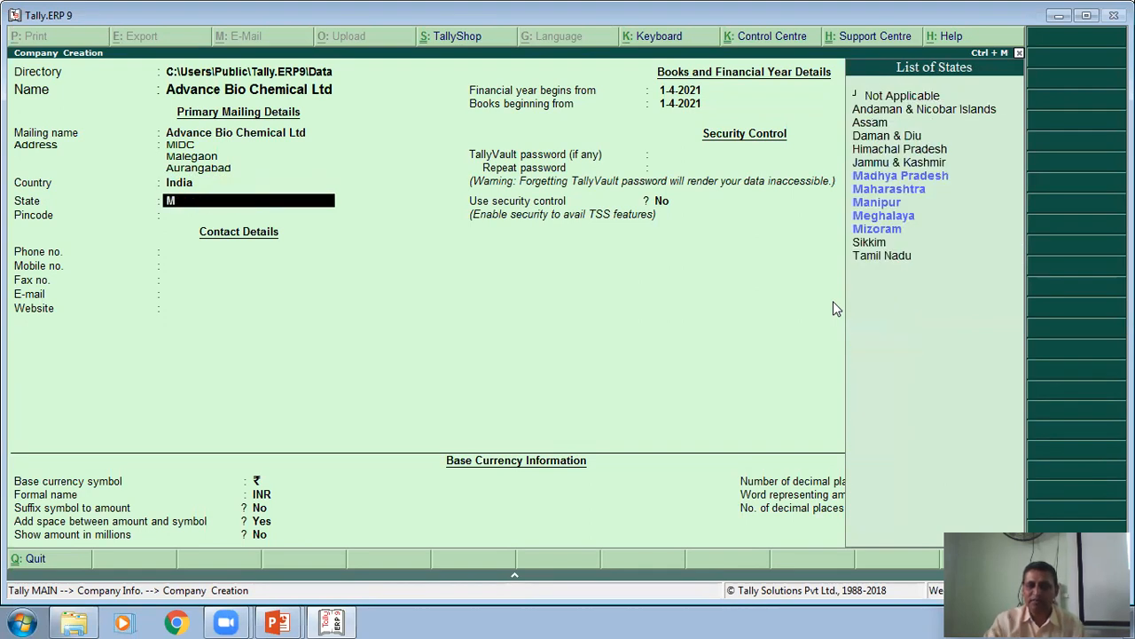
left_click(909, 194)
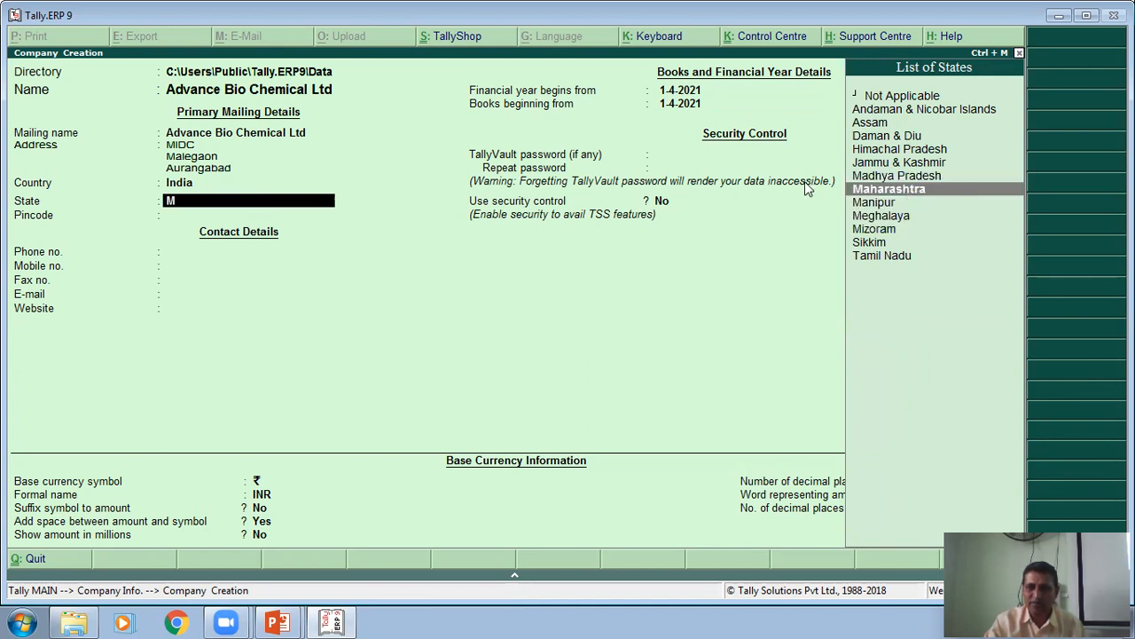
key("Return")
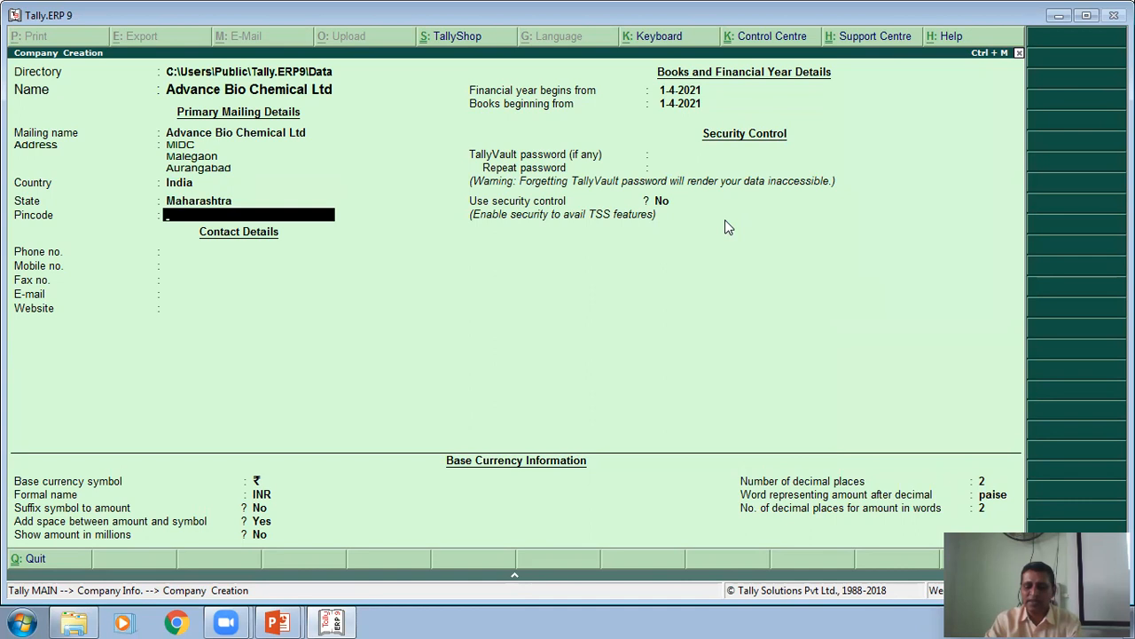
Leave the company's pincode and all contact details blank, up to the financial year details.
key("Return")
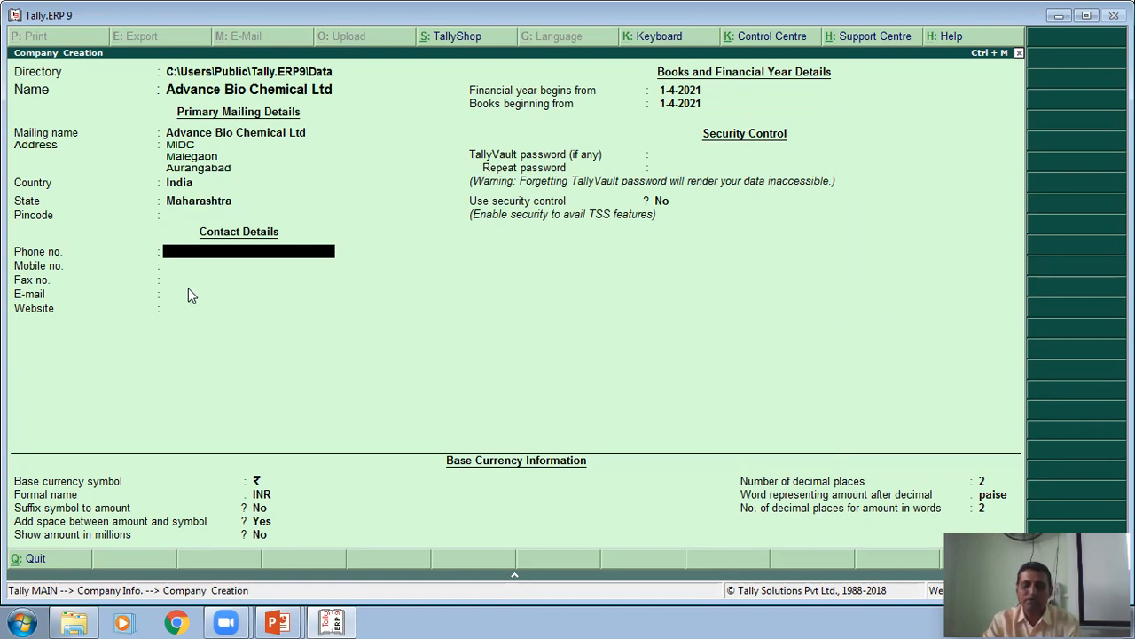
key("Return")
key("Return")
key("Return")
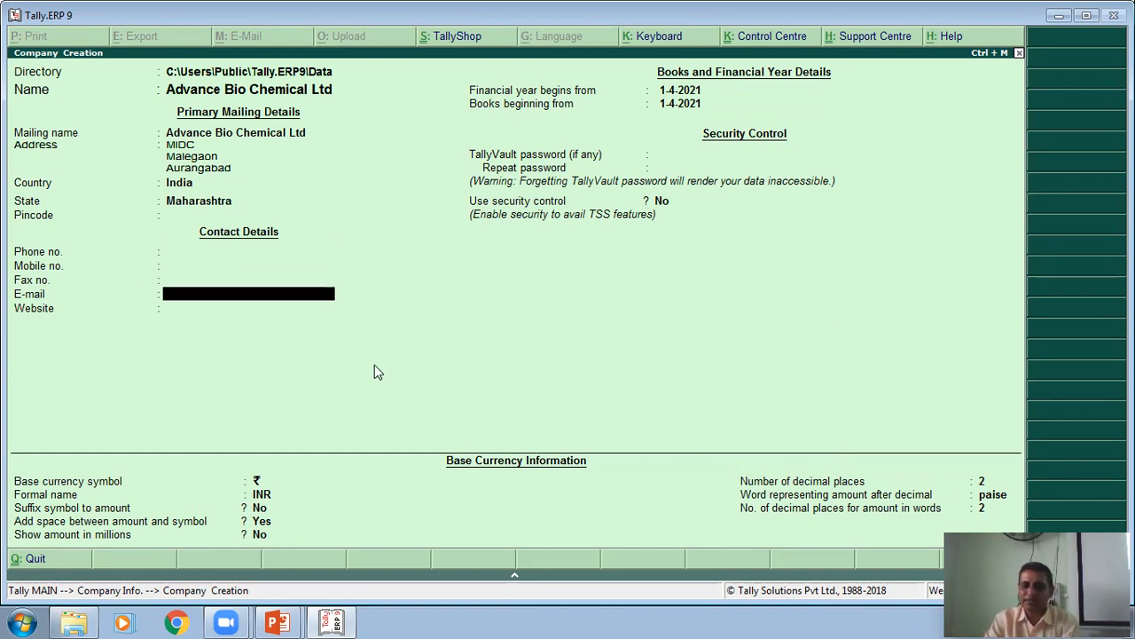
key("Return")
key("Return")
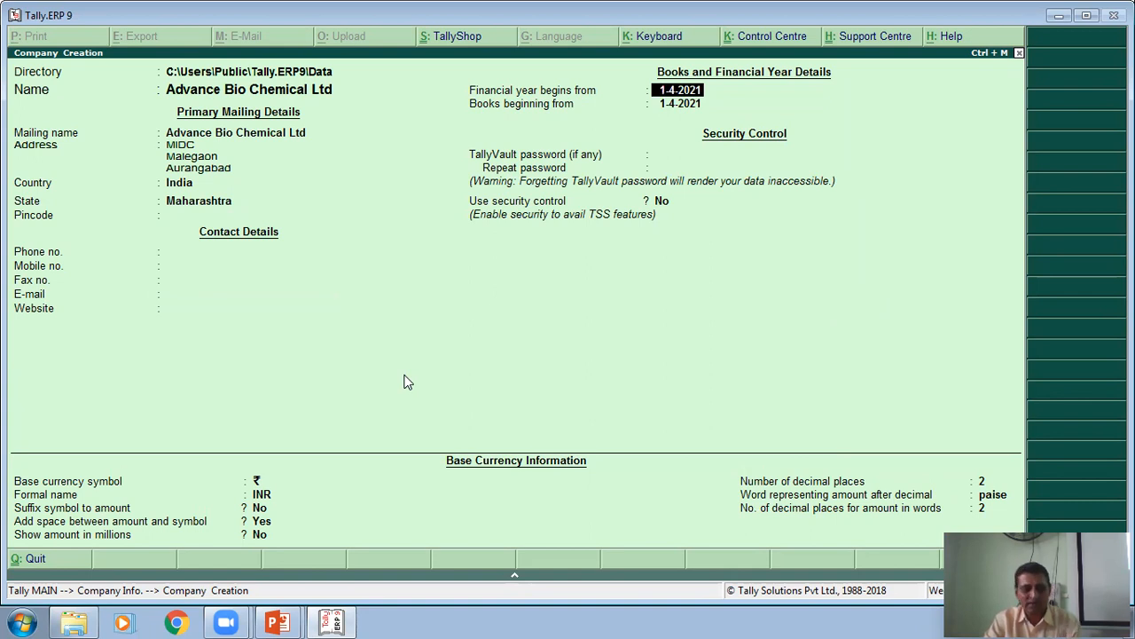
Check the accounting year in the problem slide and set the company's financial year to begin from 1-4-2001.
key("alt+Tab")
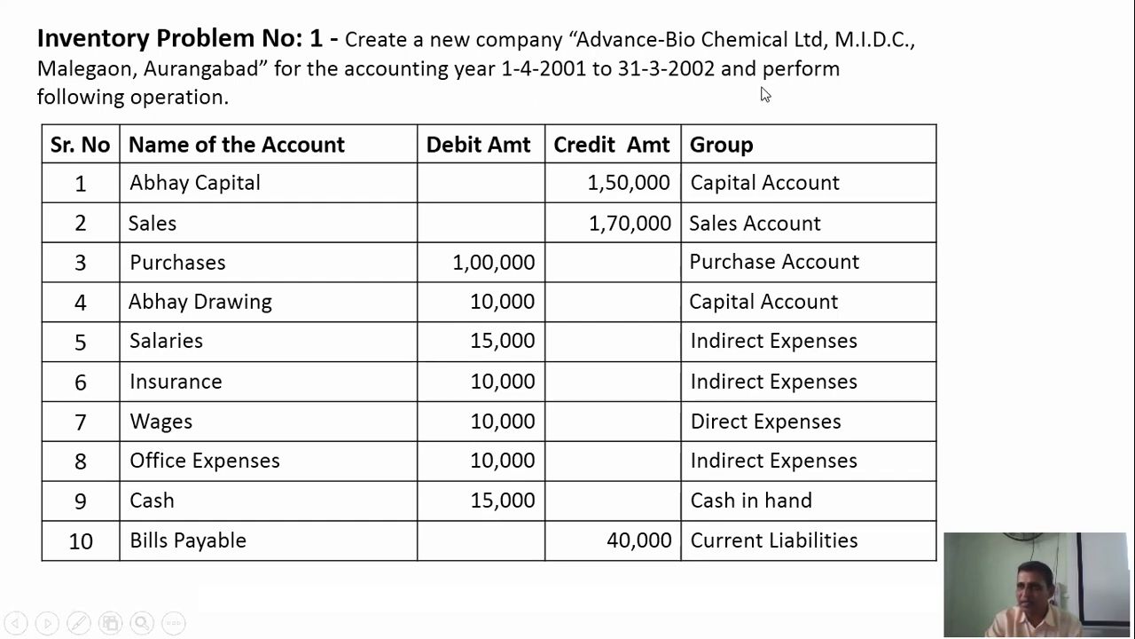
key("alt+Tab")
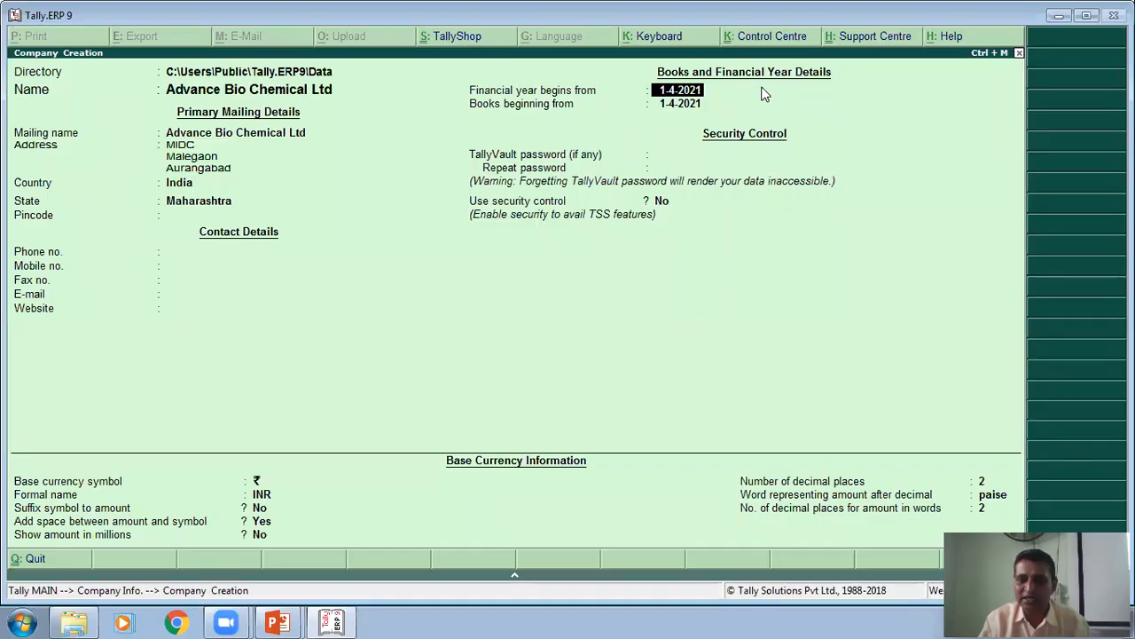
type("1/4/2001")
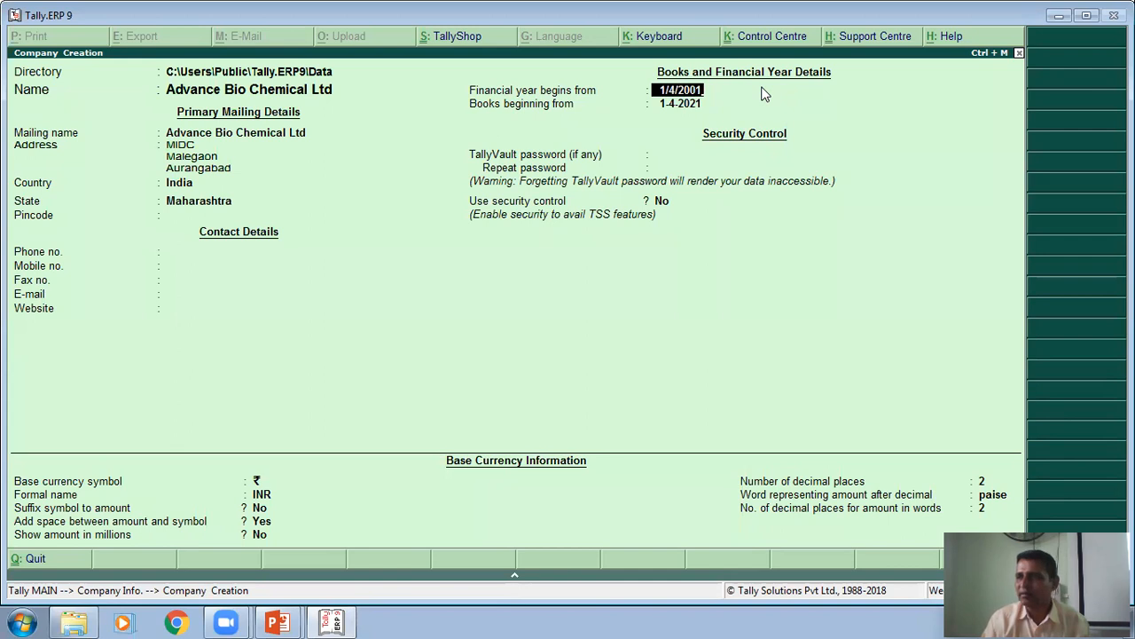
key("Return")
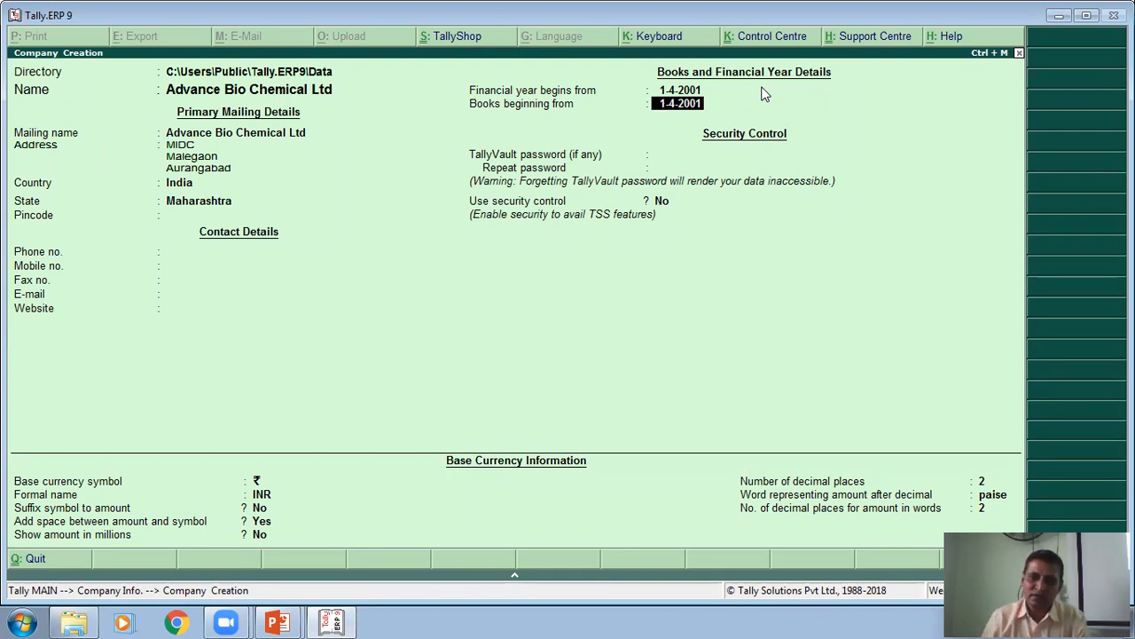
Keep the default books date, security control and base currency settings, and accept the creation of the company.
key("Return")
key("Return")
key("Return")
key("Return")
key("Return")
key("Return")
key("Return")
key("Return")
key("Return")
key("Return")
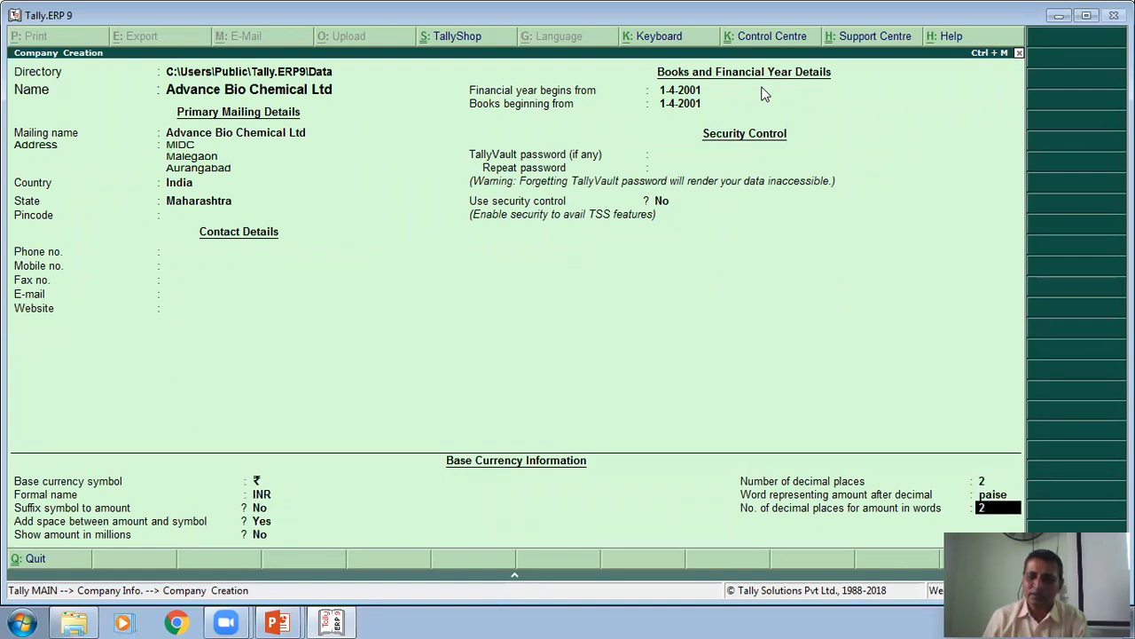
key("Return")
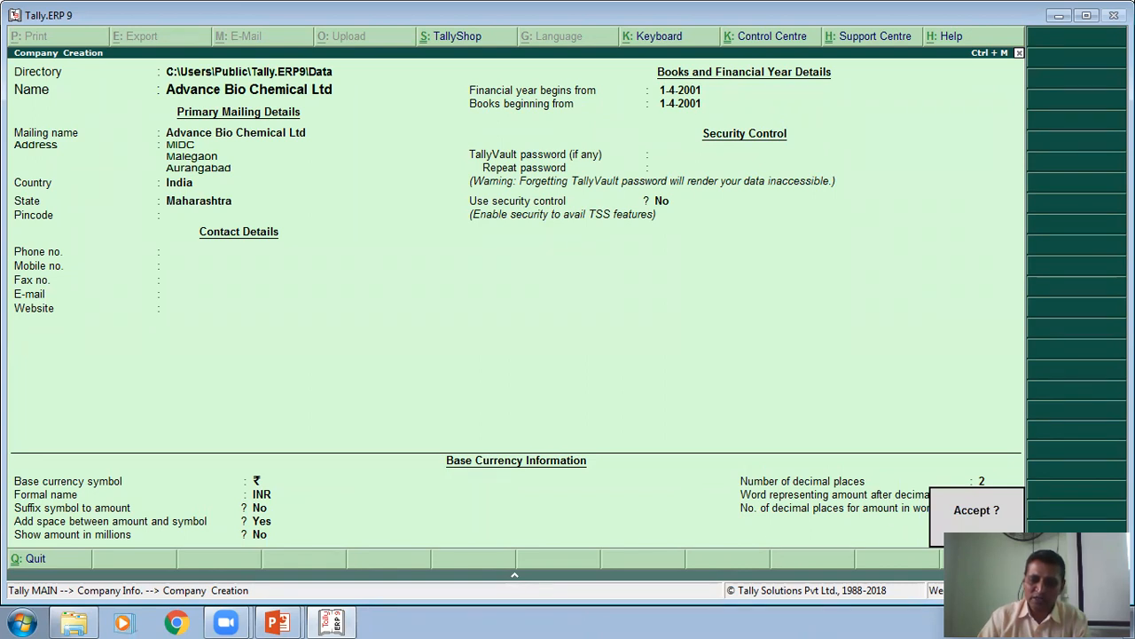
key("Return")
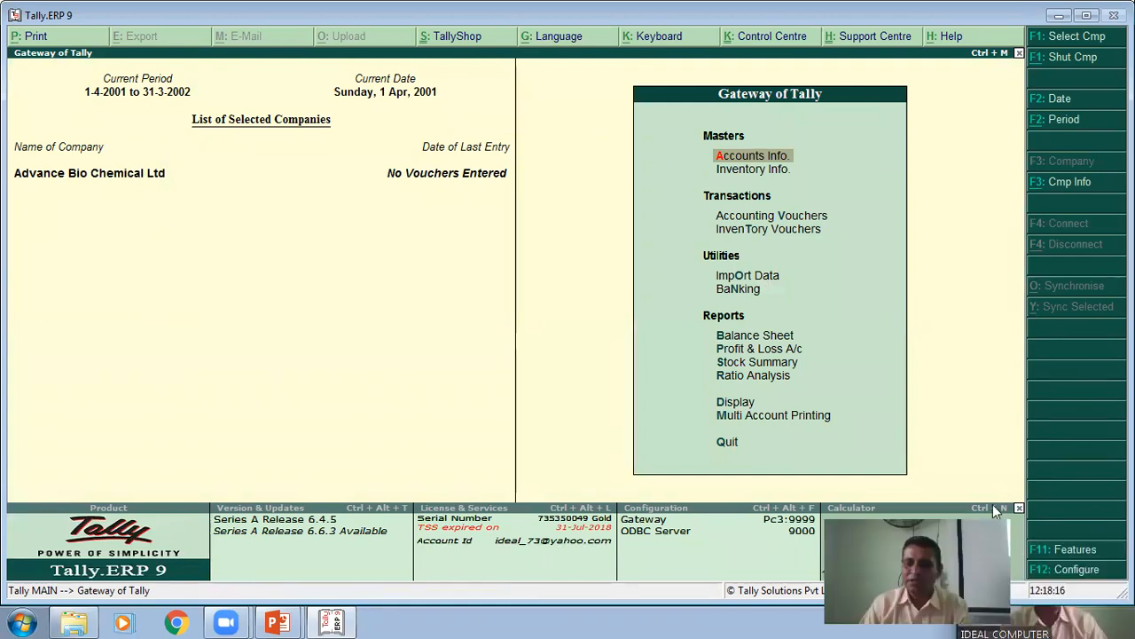
Go through the company's accounting features, accept them all with their default settings, and return to the Gateway of Tally.
left_click(1061, 549)
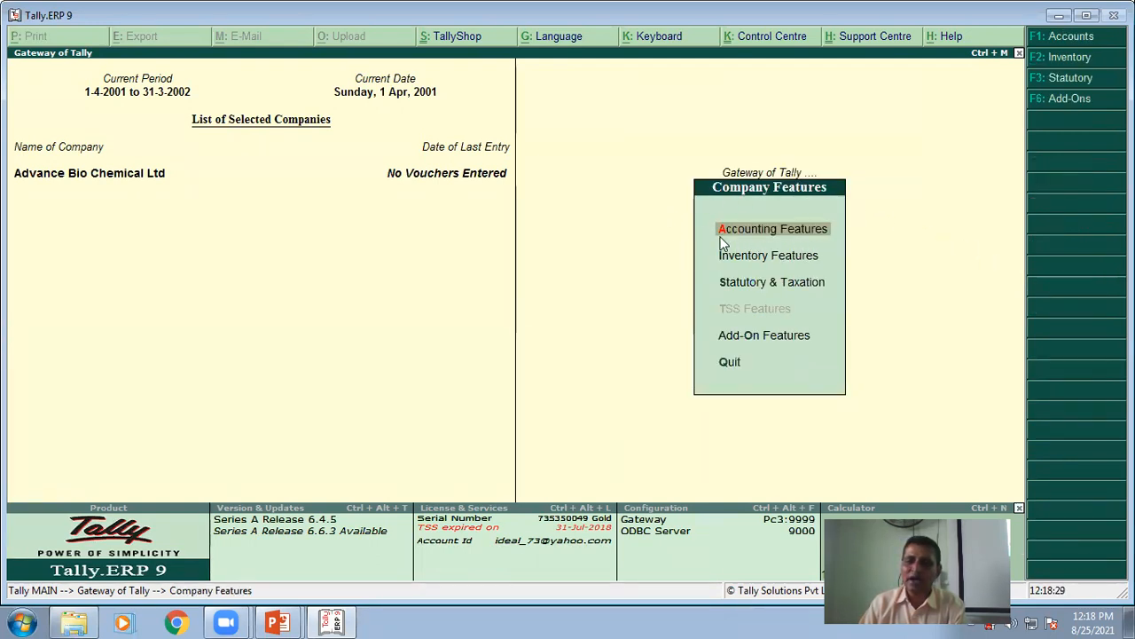
left_click(782, 232)
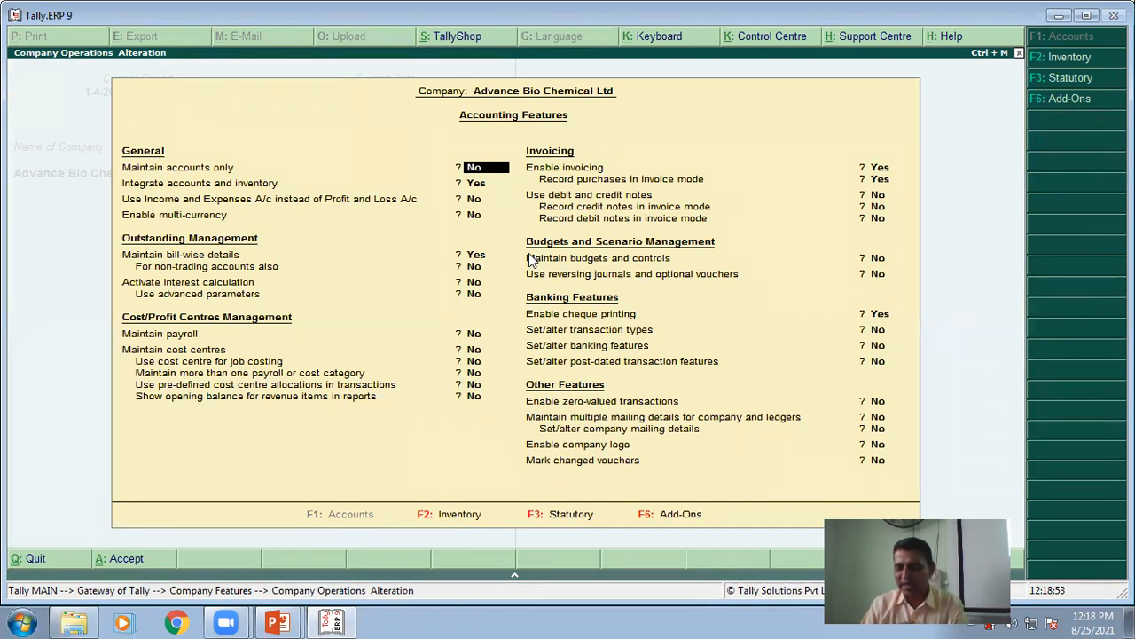
key("Return")
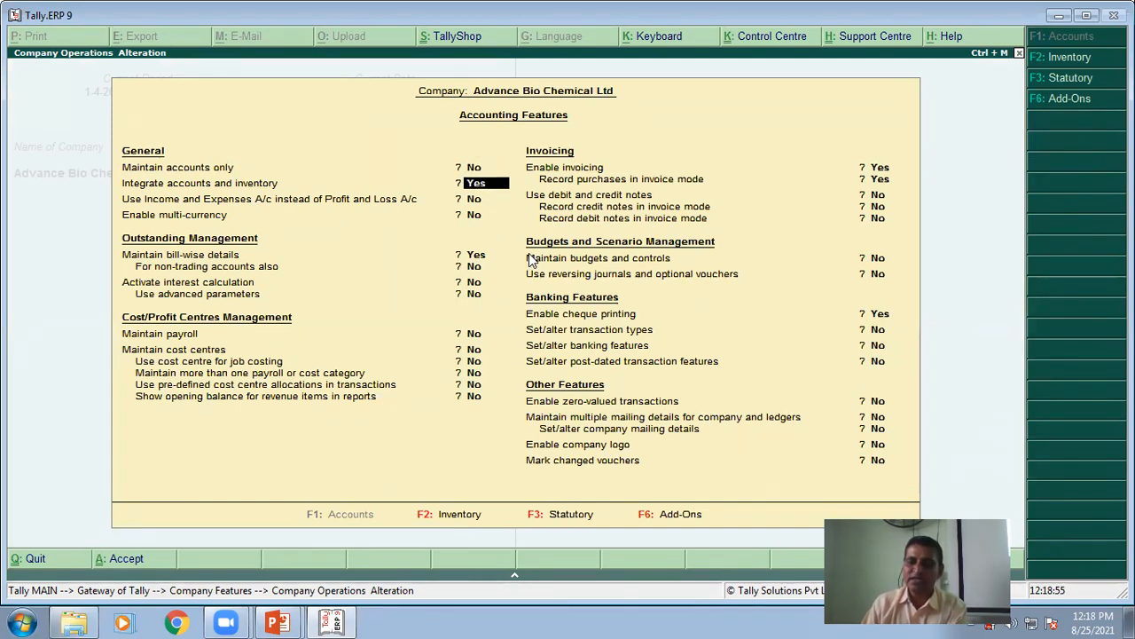
key("Return")
key("Return")
key("Return")
key("Return")
key("Return")
key("Return")
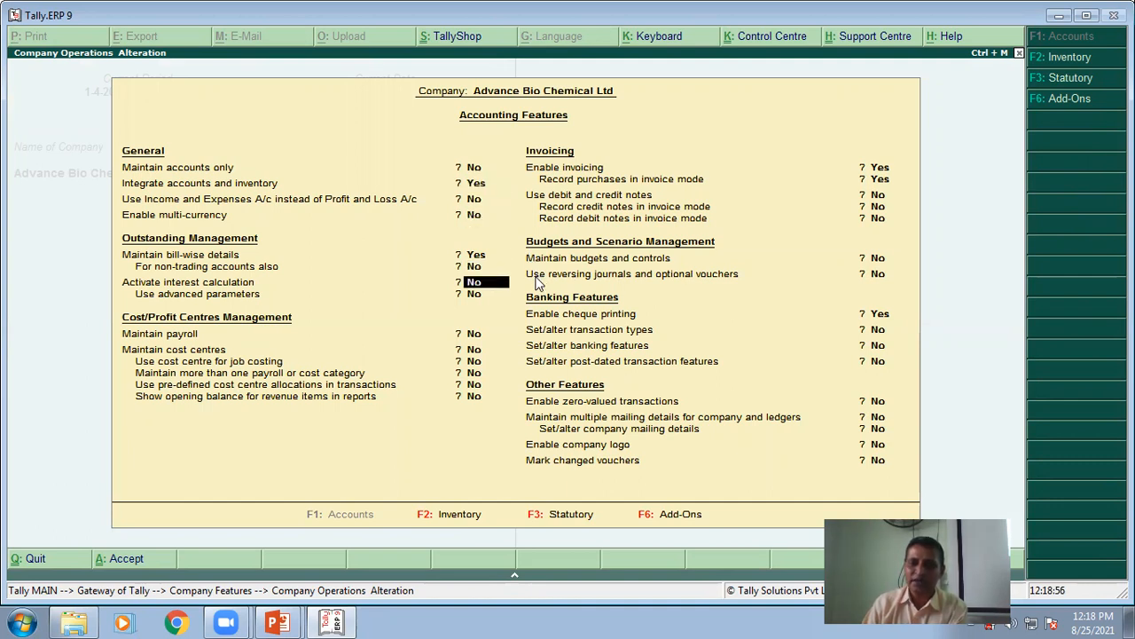
key("Return")
key("Return")
key("Return")
key("Return")
key("Return")
key("Return")
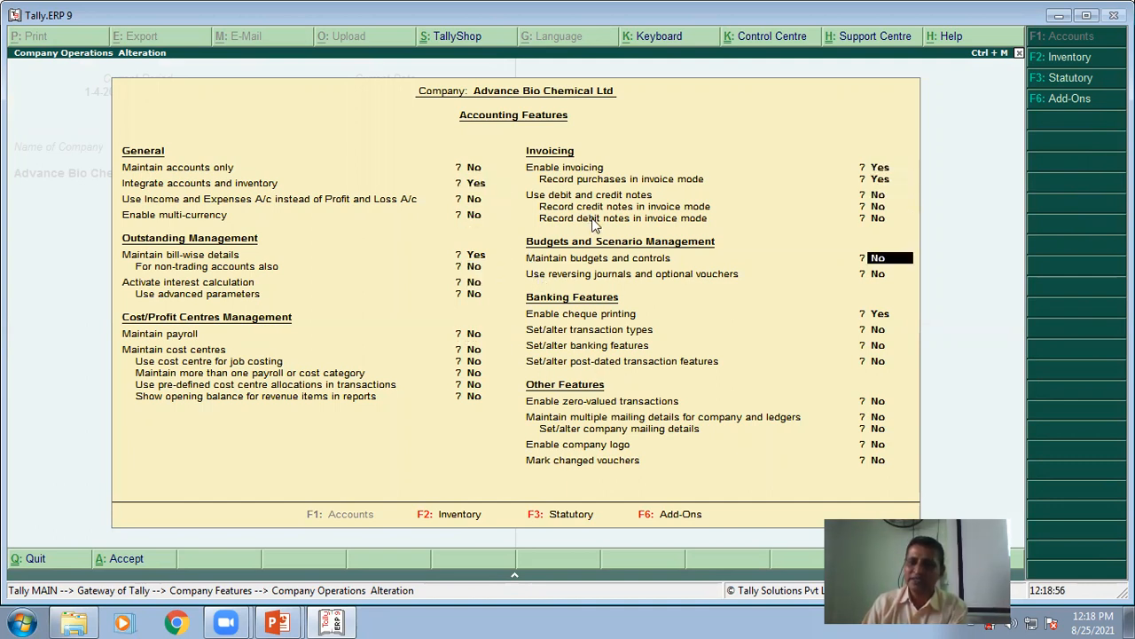
key("Return")
key("Return")
key("Return")
key("Return")
key("Return")
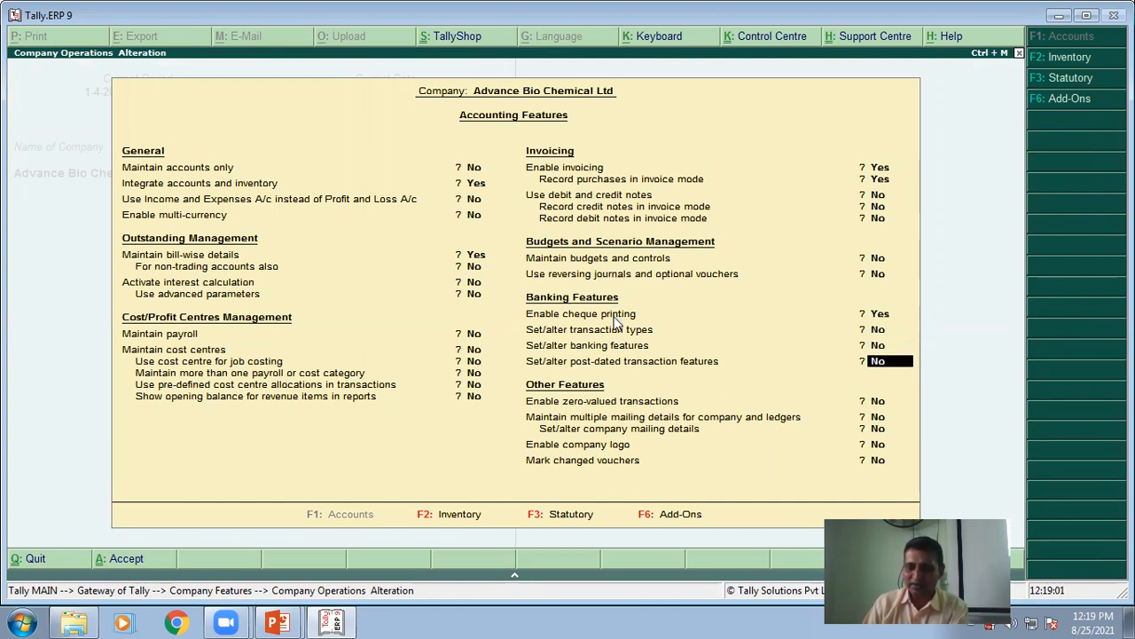
key("Return")
key("Return")
key("Return")
key("Return")
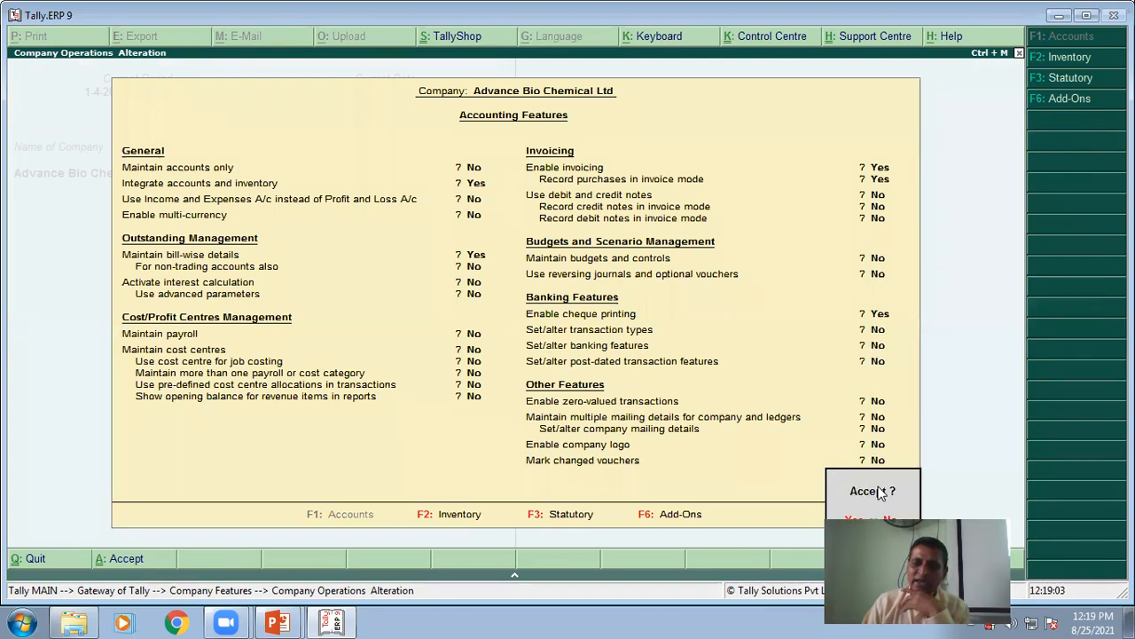
key("Return")
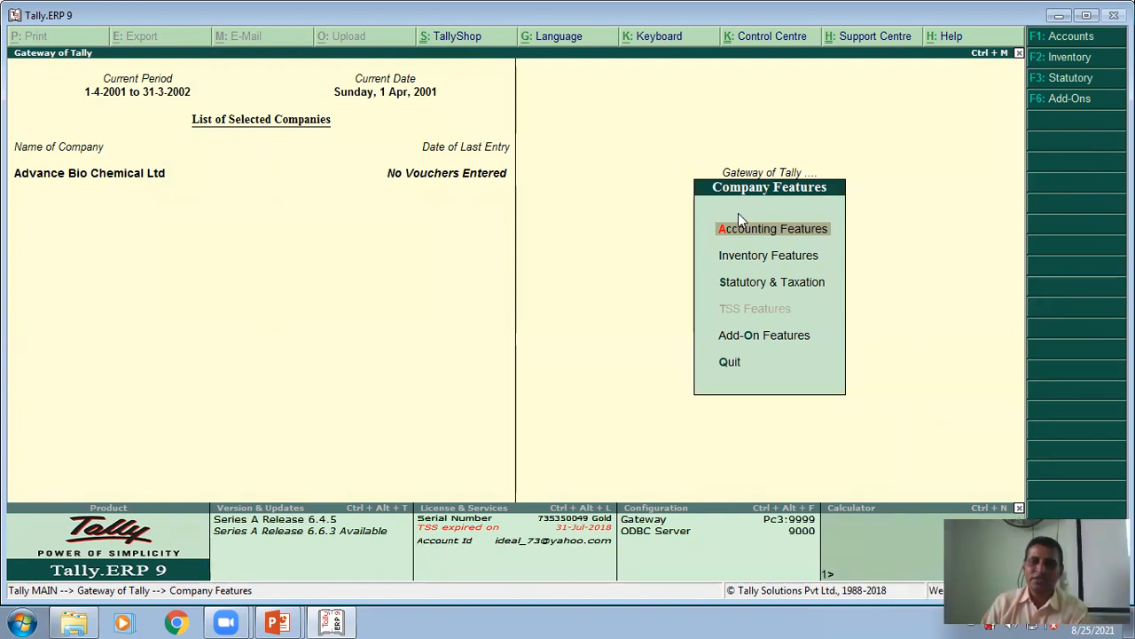
left_click(738, 177)
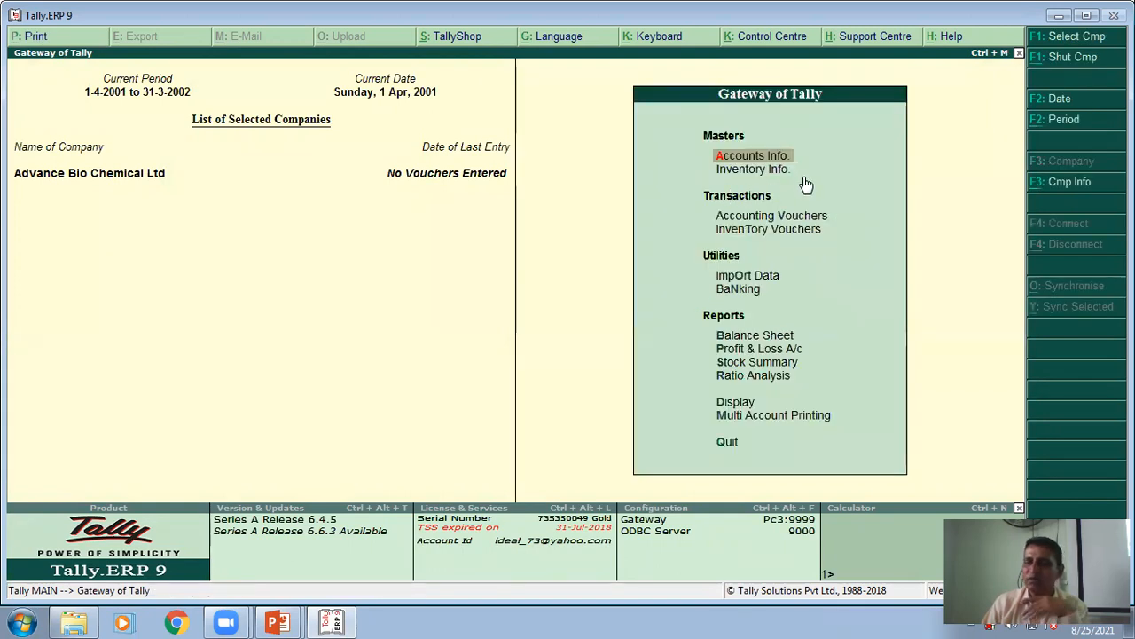
left_click(754, 174)
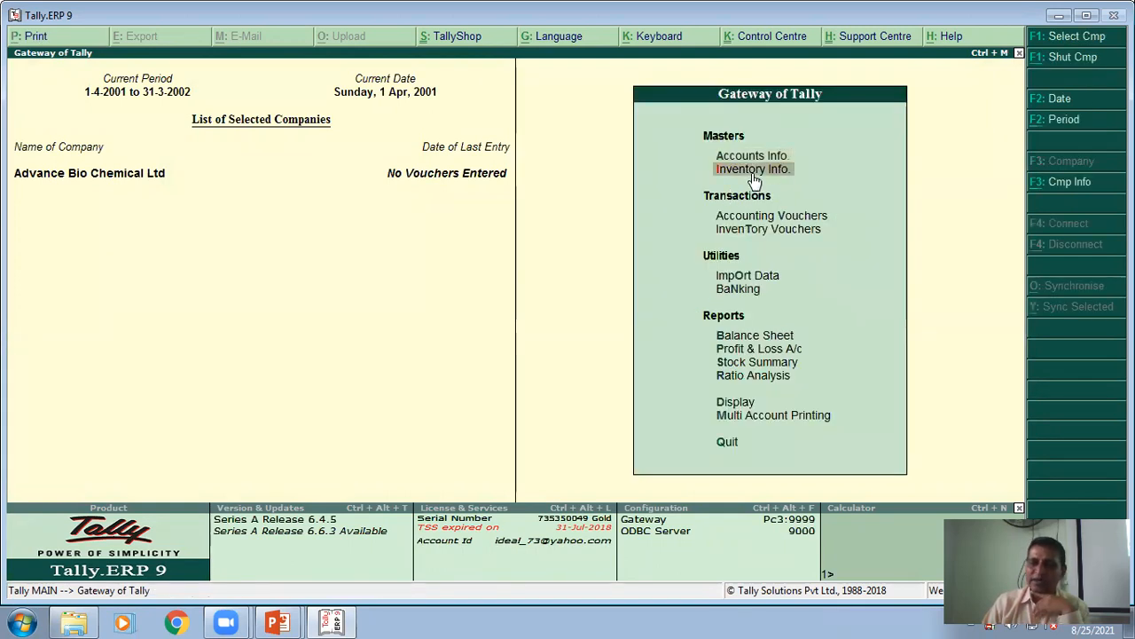
left_click(766, 230)
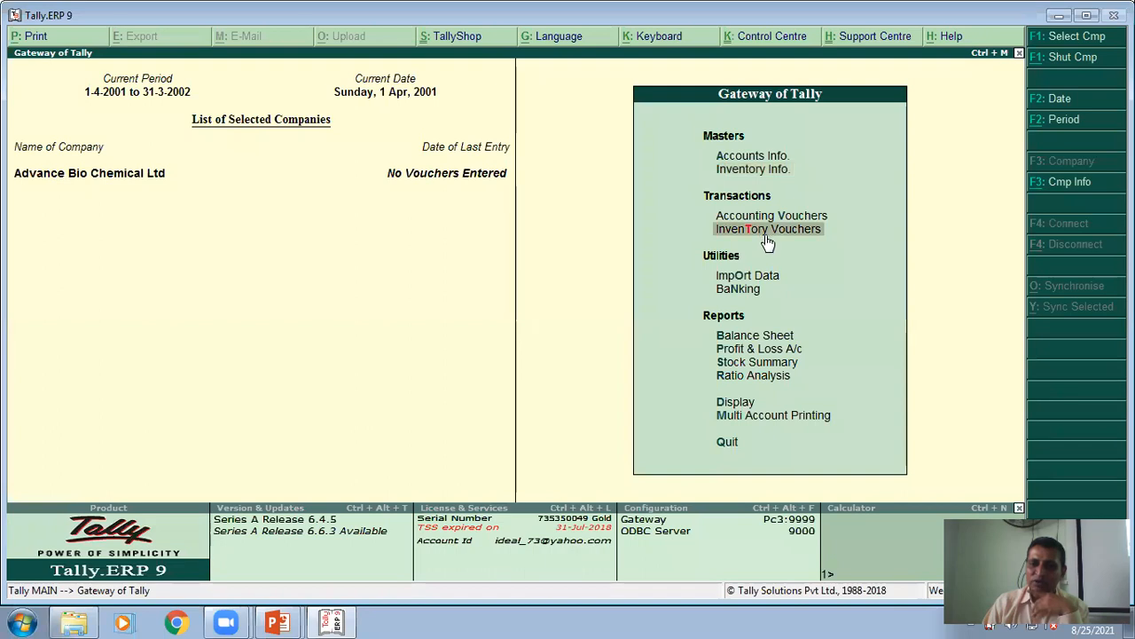
left_click(749, 364)
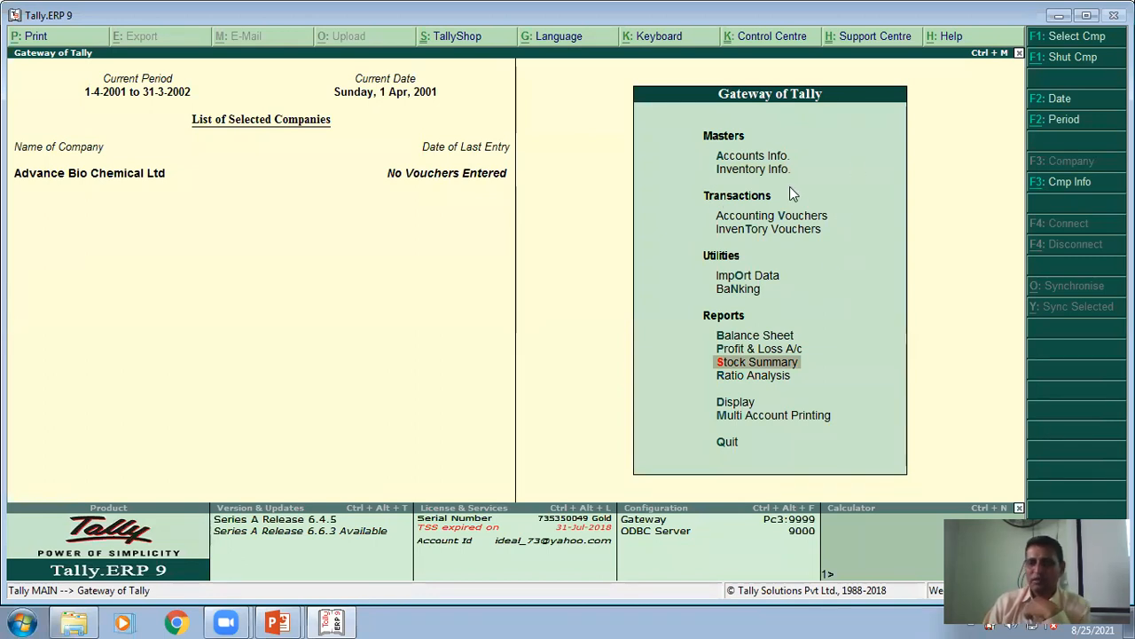
Open the ledger options within the company's accounts masters.
left_click(755, 157)
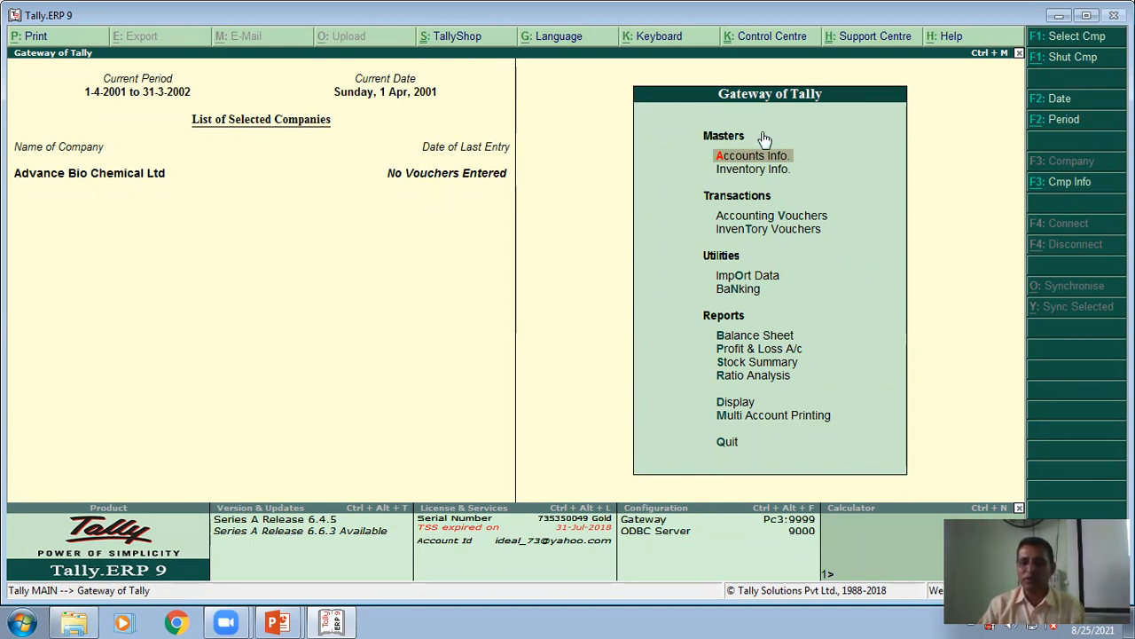
left_click(746, 158)
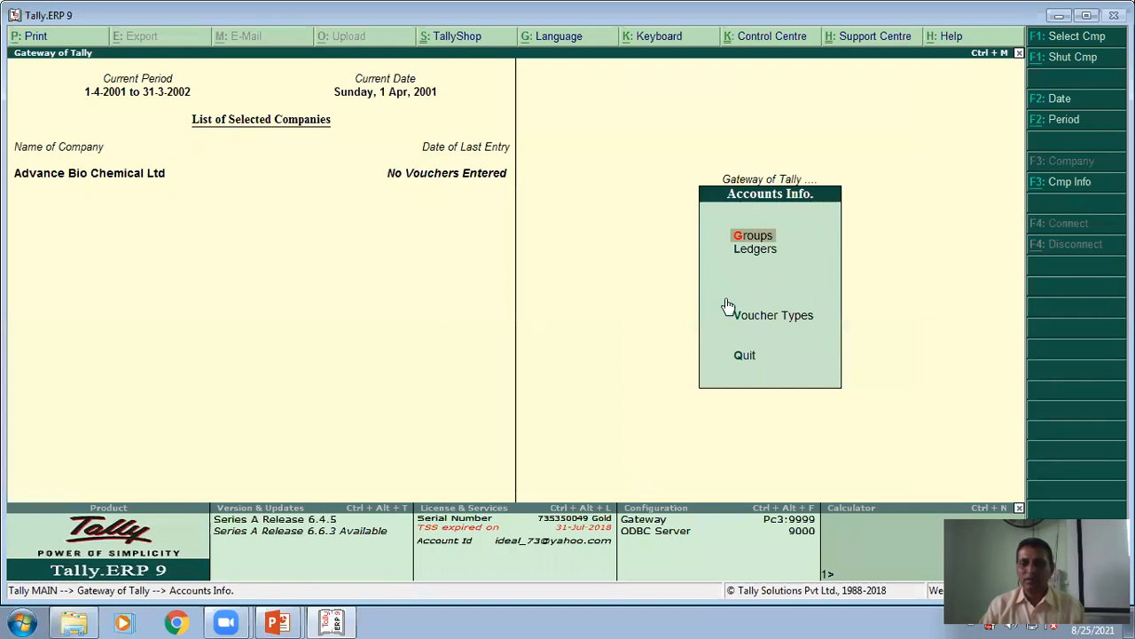
left_click(758, 253)
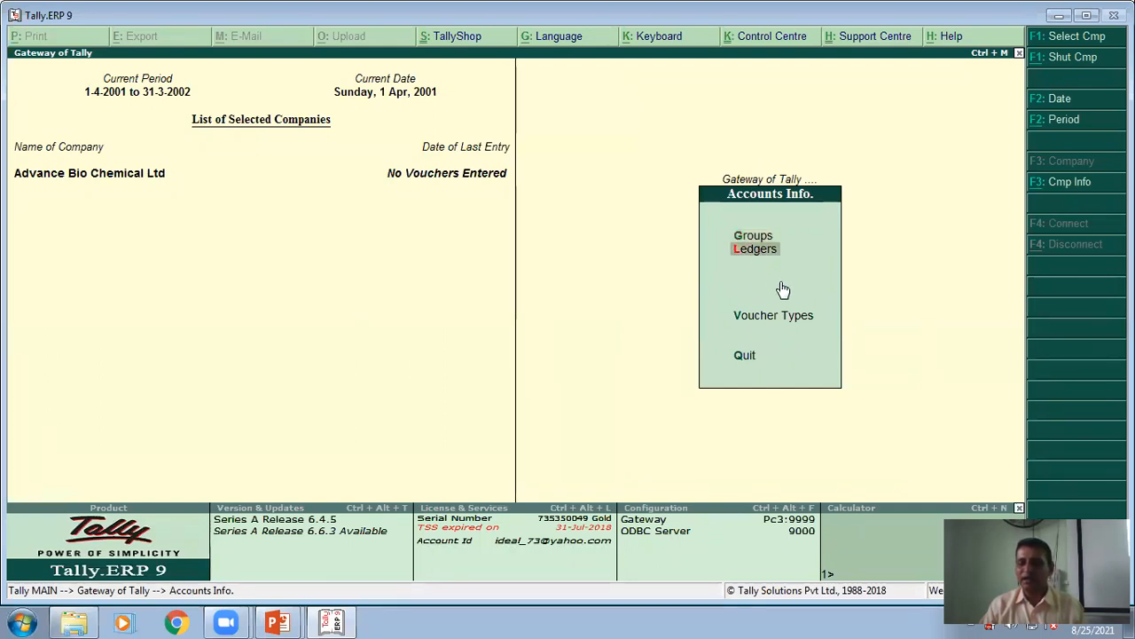
key("Return")
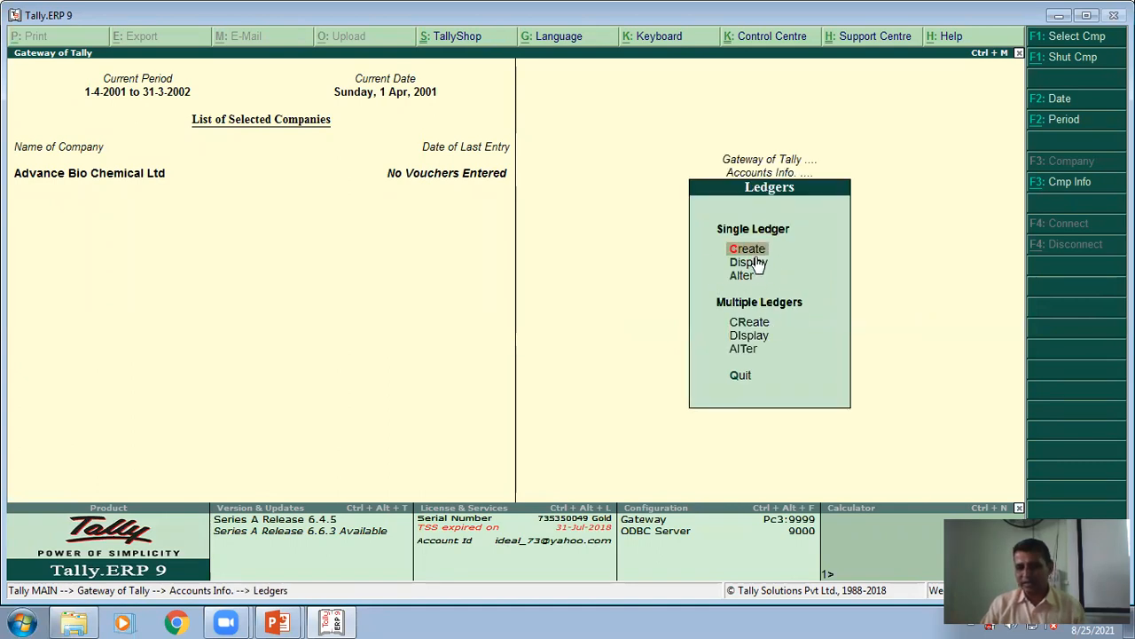
left_click(748, 251)
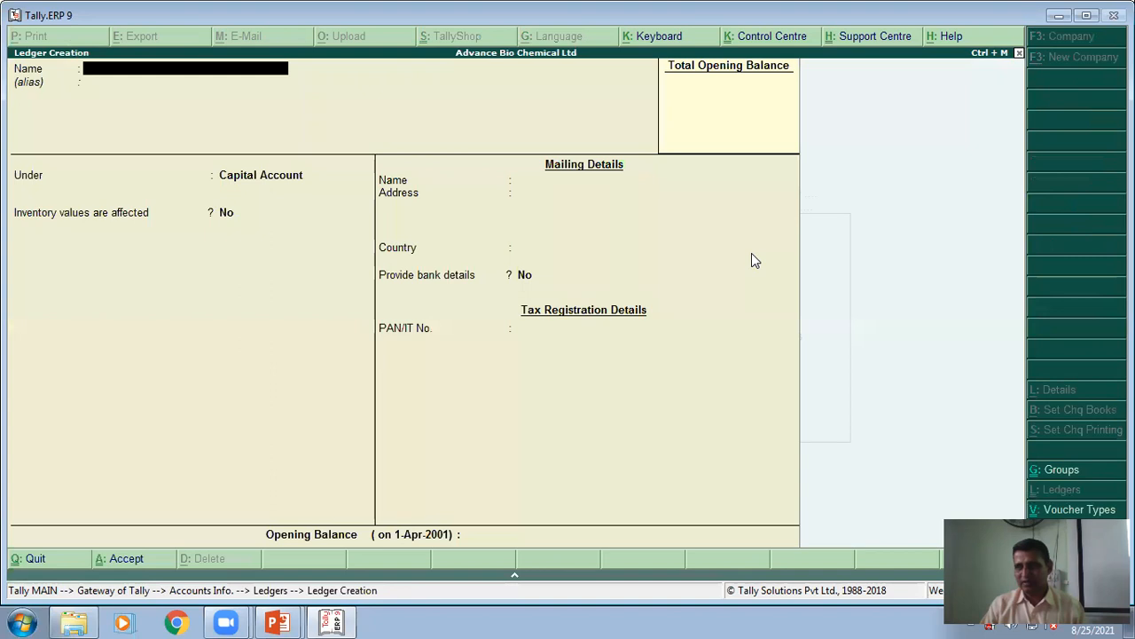
key("Escape")
key("Return")
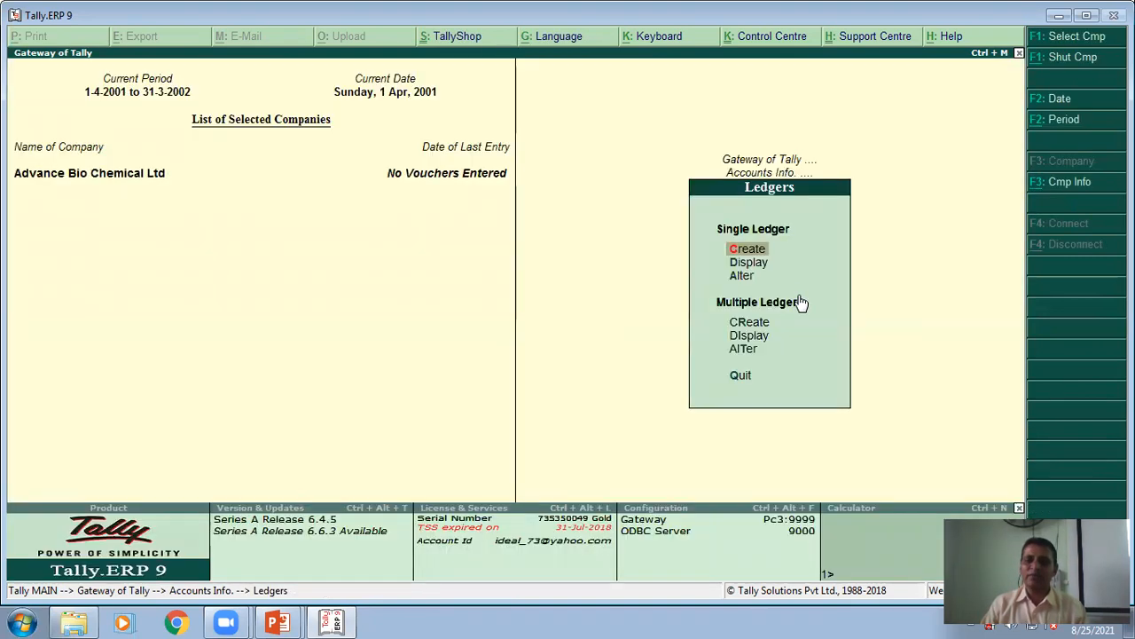
Start creating a single ledger and check the first account's name, amount and group in the problem slide.
left_click(750, 323)
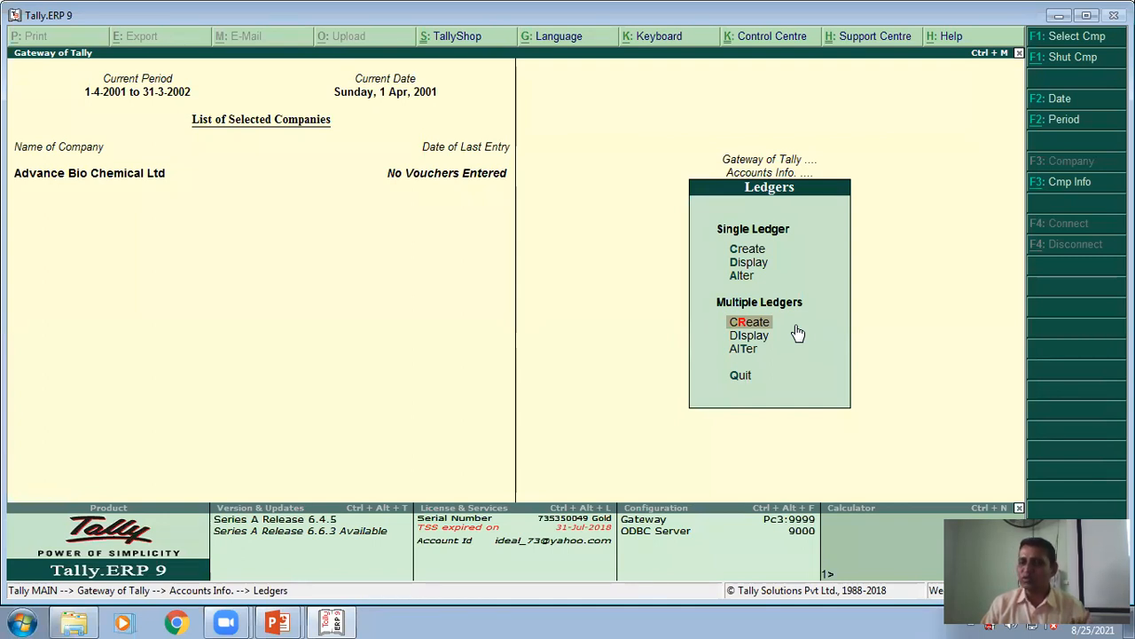
left_click(754, 252)
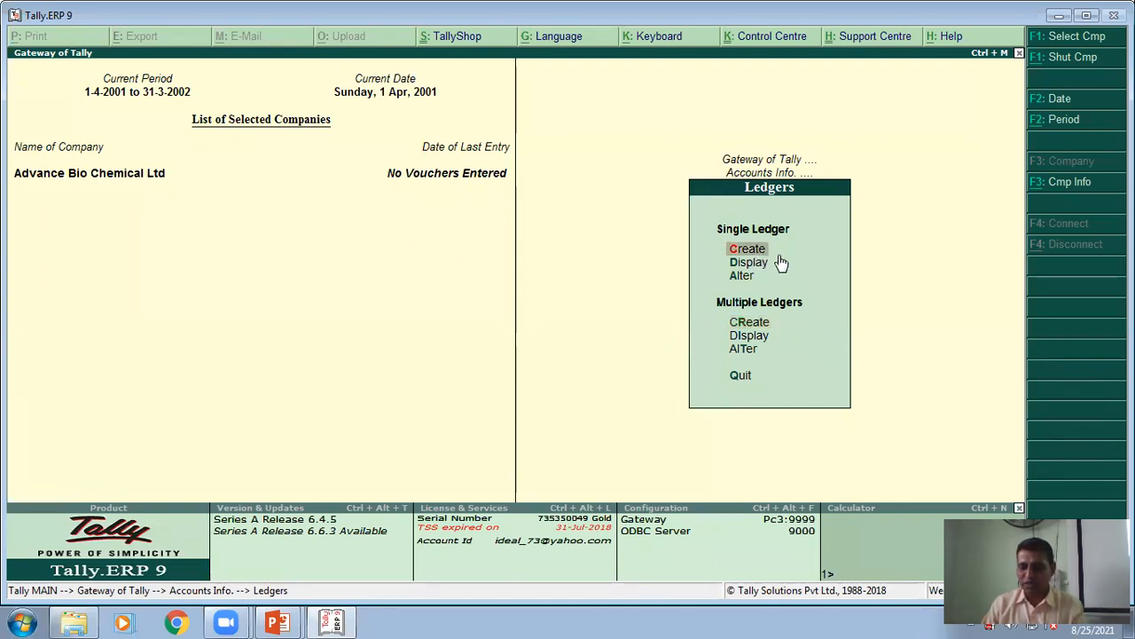
left_click(743, 248)
key("alt+Tab")
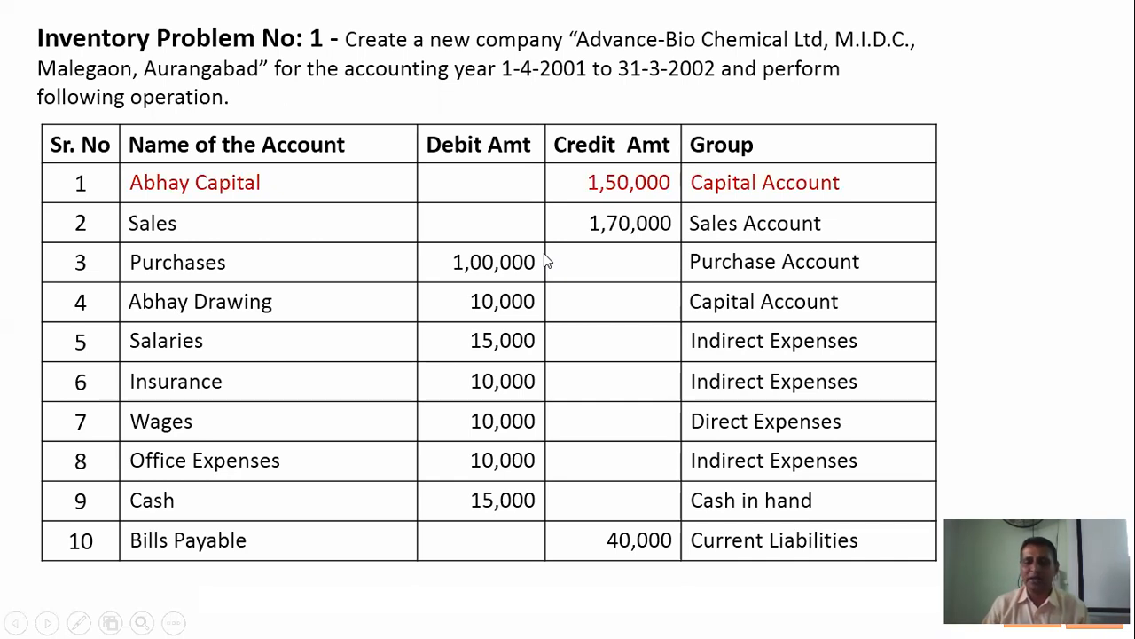
key("alt+Tab")
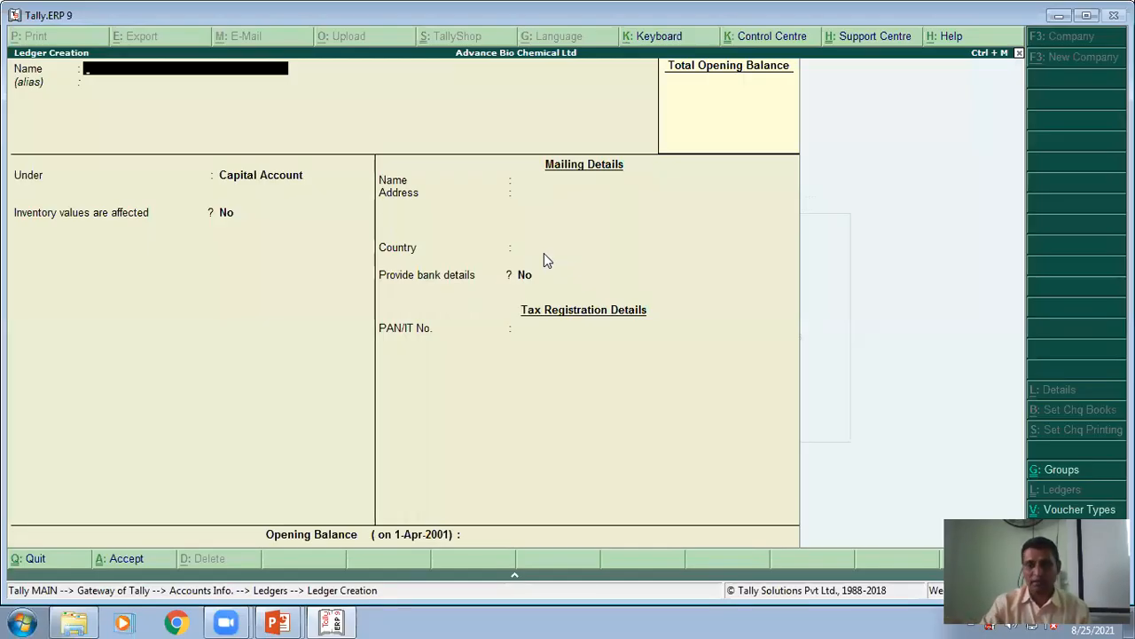
Name the ledger with the owner's first name followed by "Capital" and place it under Capital Account.
type("Abhay")
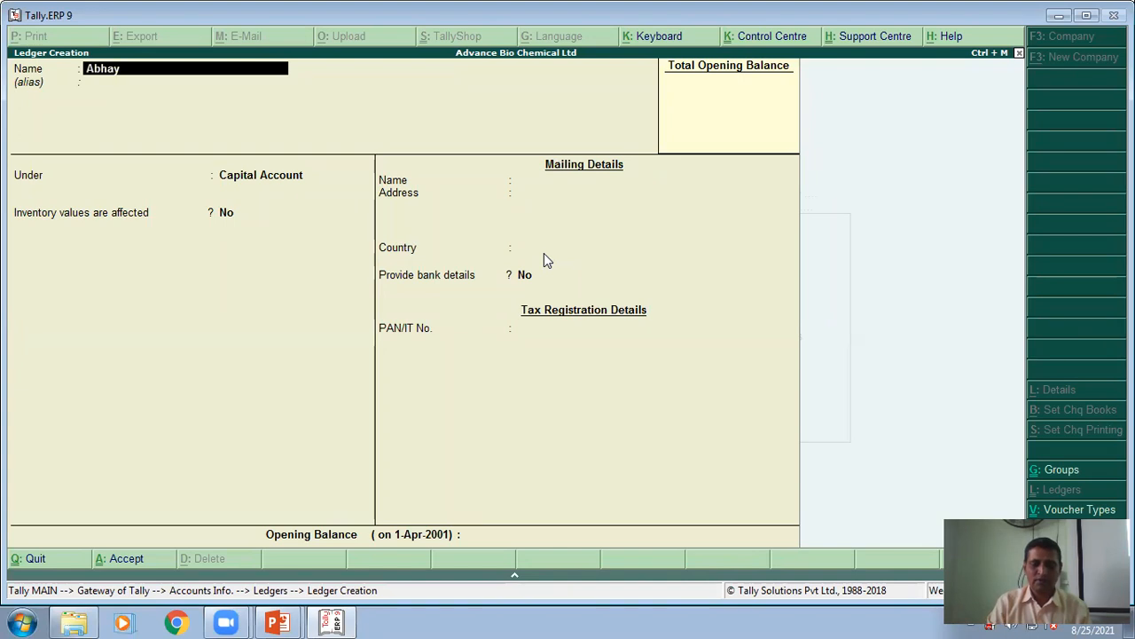
type(" Capital")
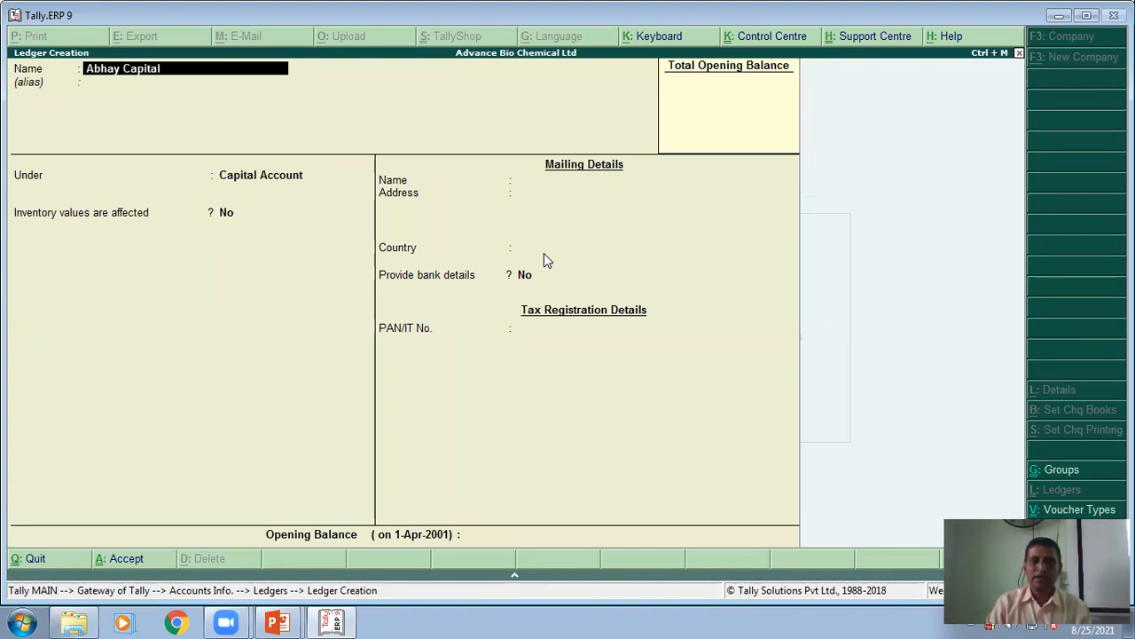
key("Return")
key("Return")
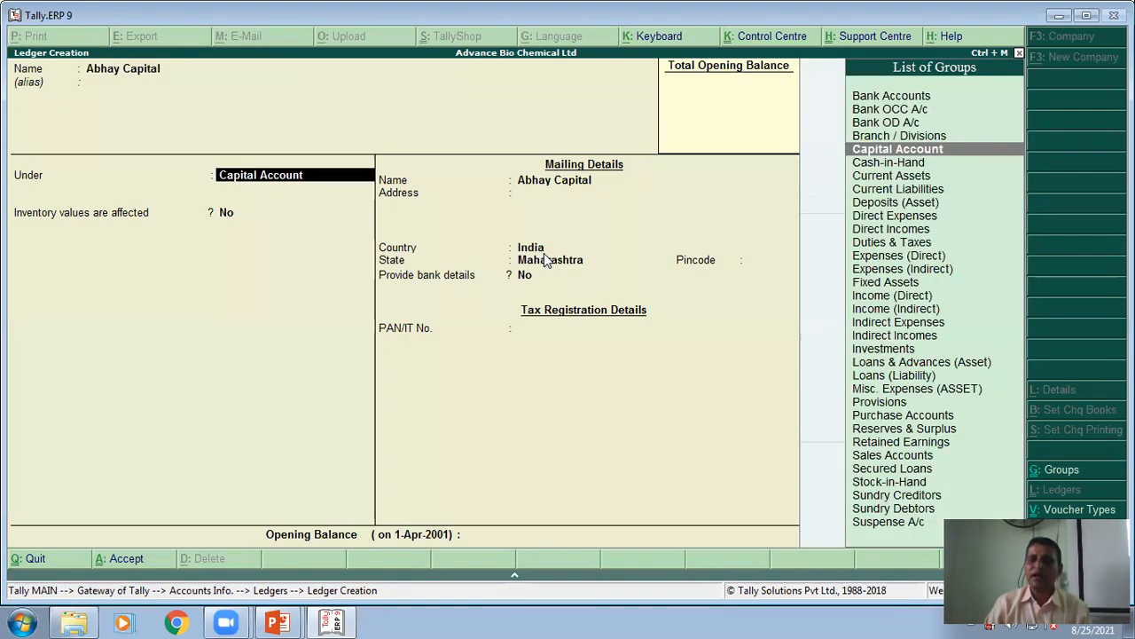
key("Return")
Keep the capital ledger's default mailing and bank details, set its opening balance to 150000 Cr and accept the ledger.
key("Return")
key("Return")
key("Return")
key("Return")
key("Return")
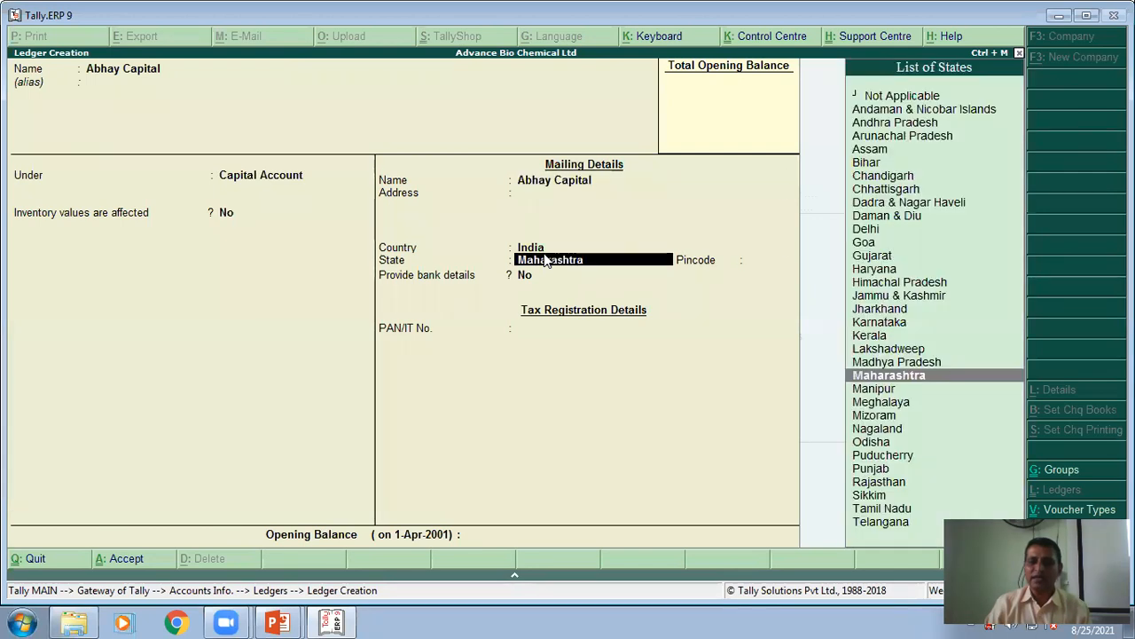
key("Return")
key("Return")
type("150000")
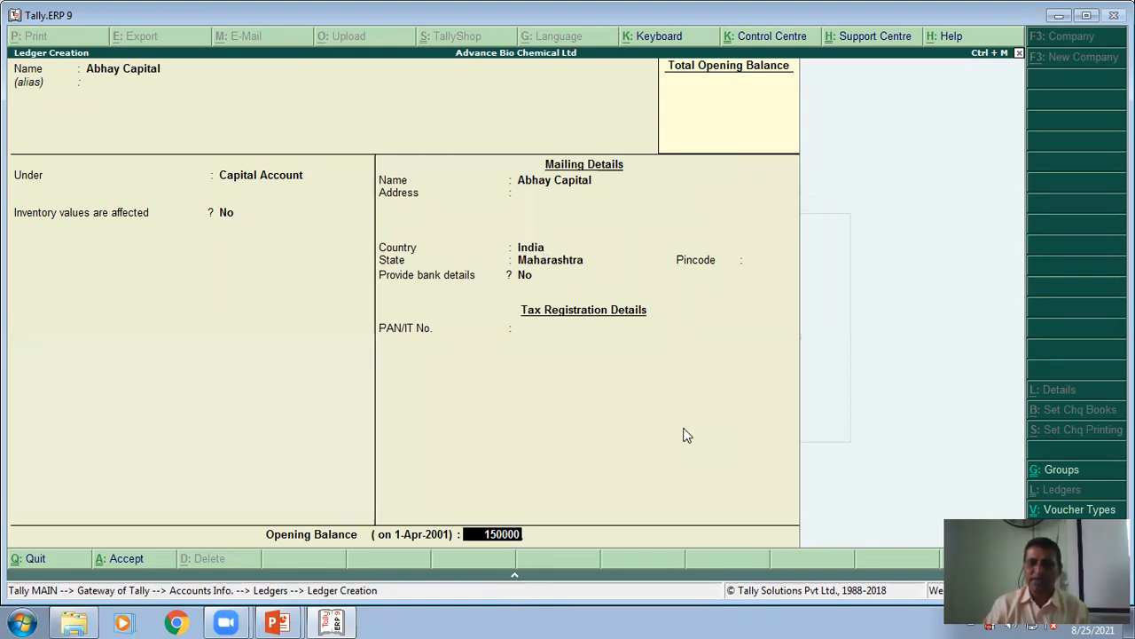
key("Return")
key("Return")
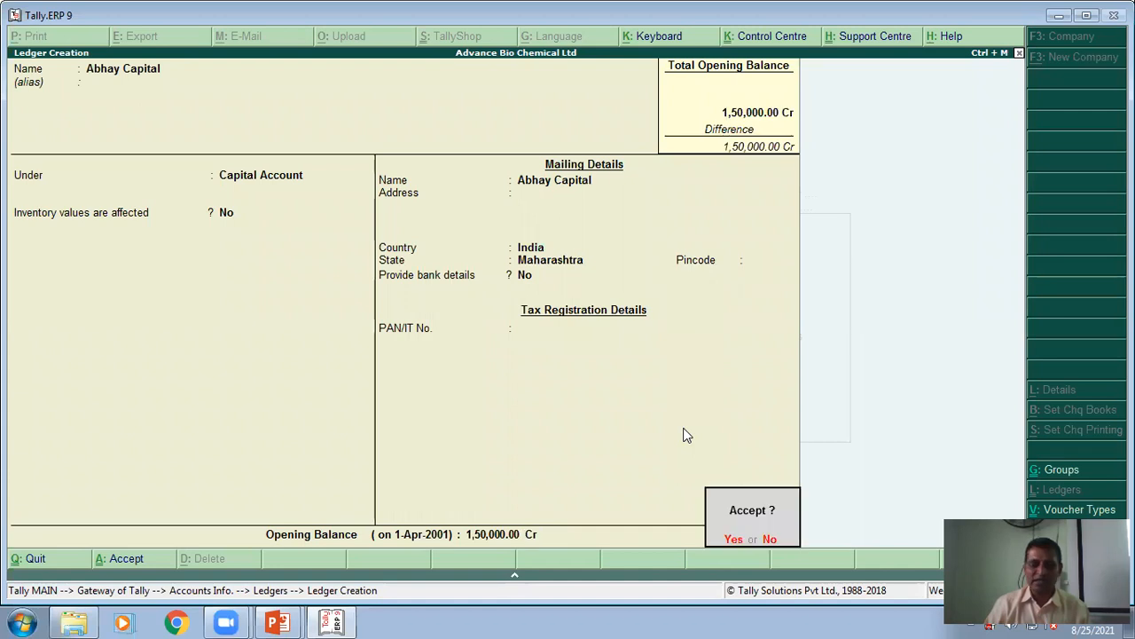
left_click(736, 541)
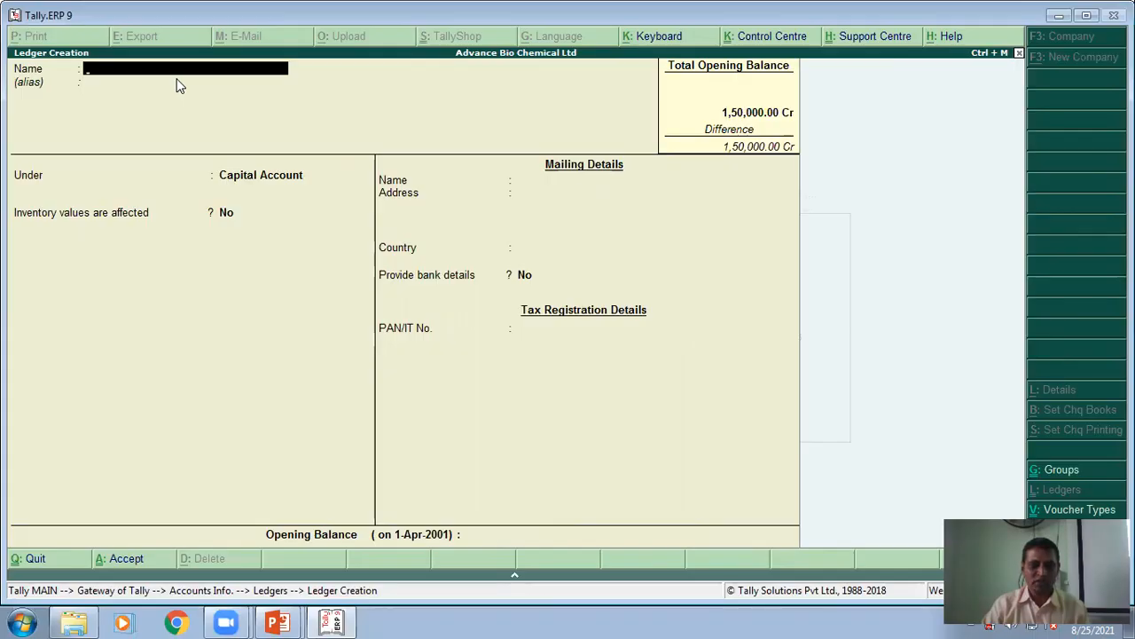
Name the new ledger Sales A/c and place it under the Sales Accounts group.
type("S")
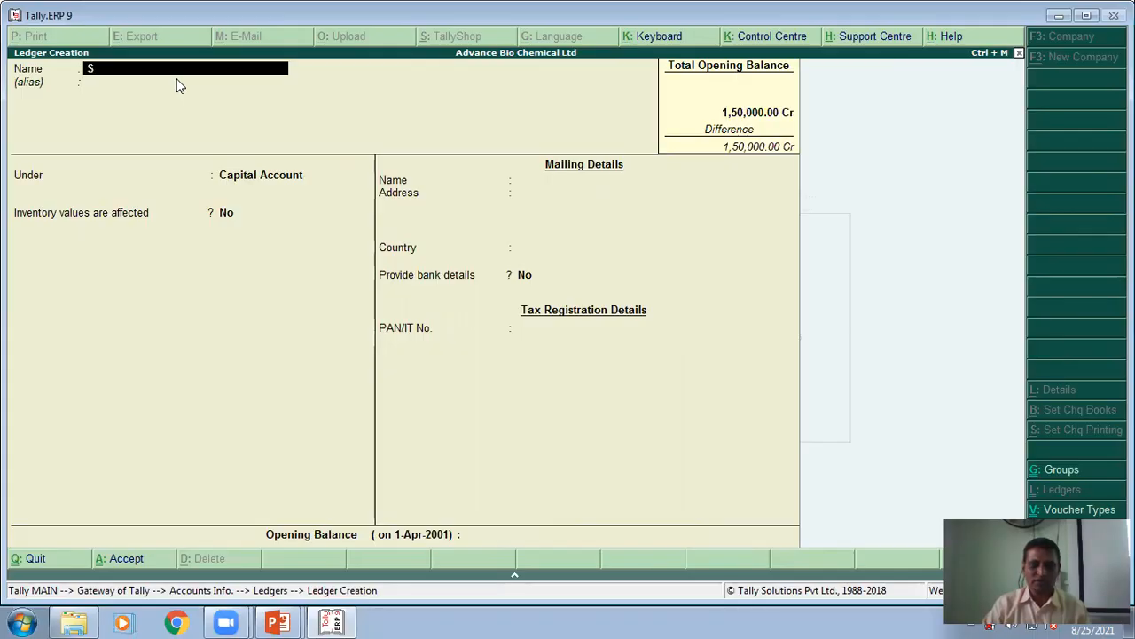
type("ales A/c")
key("Return")
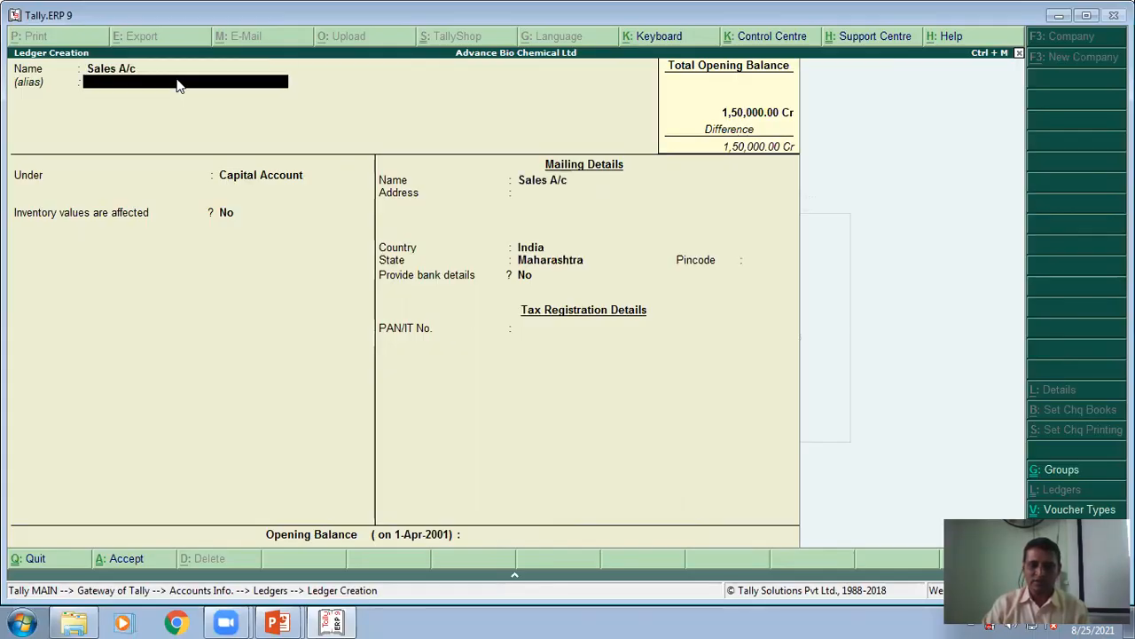
key("Return")
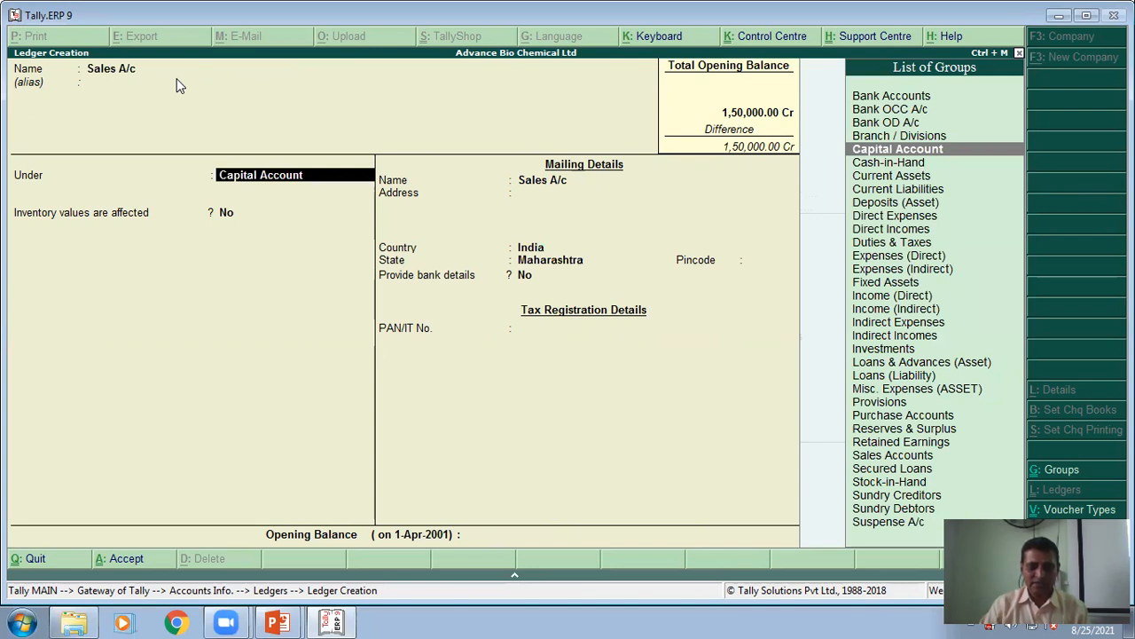
type("S")
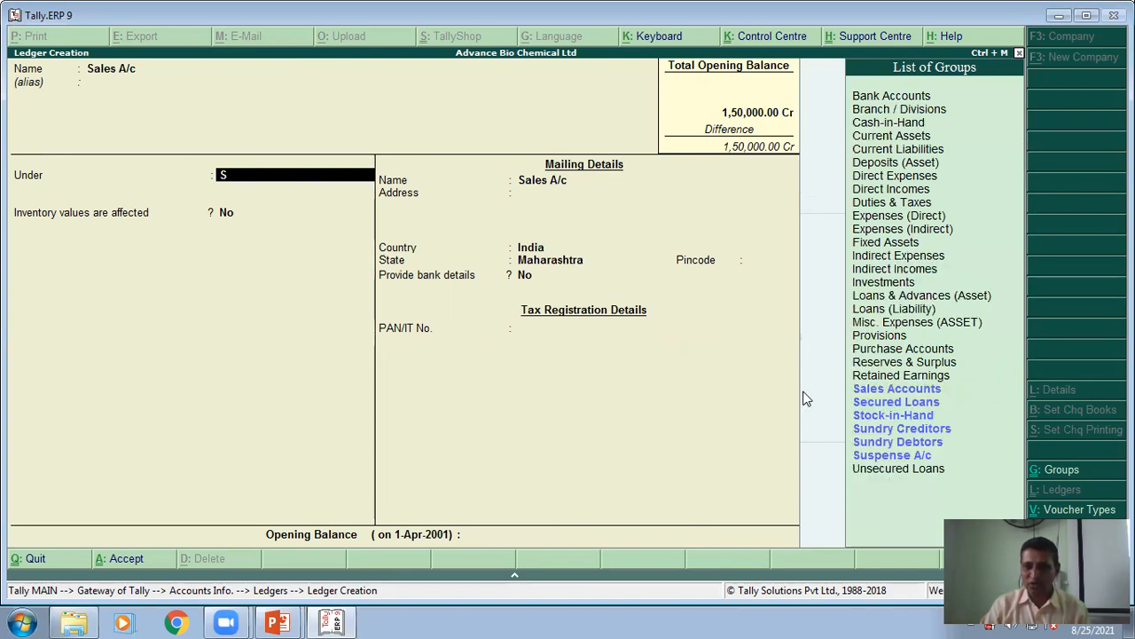
left_click(903, 389)
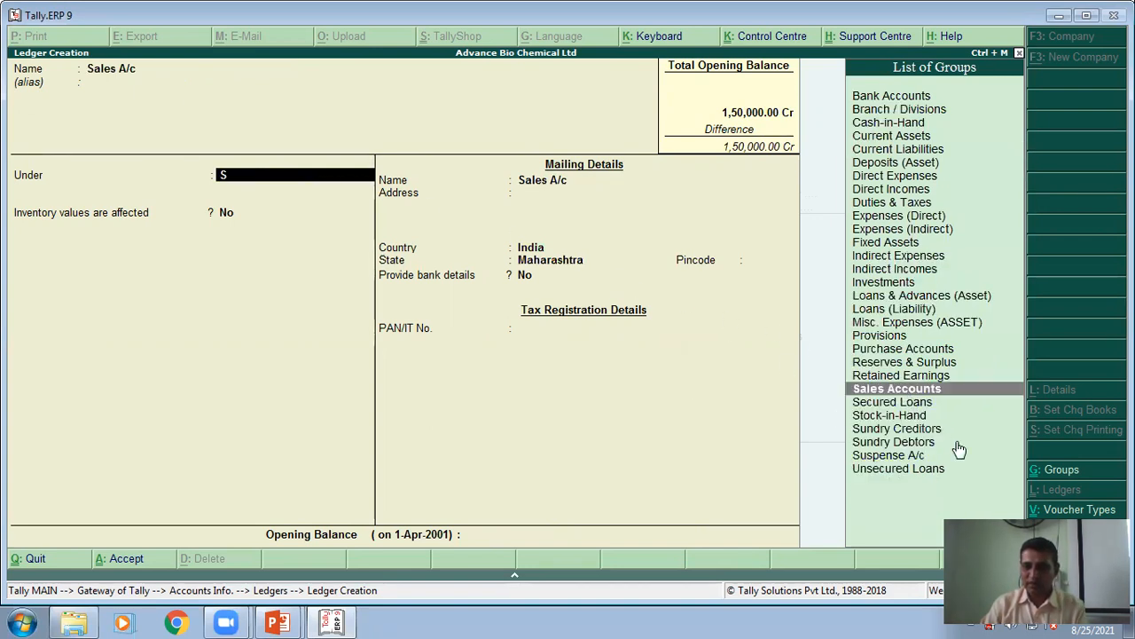
key("Return")
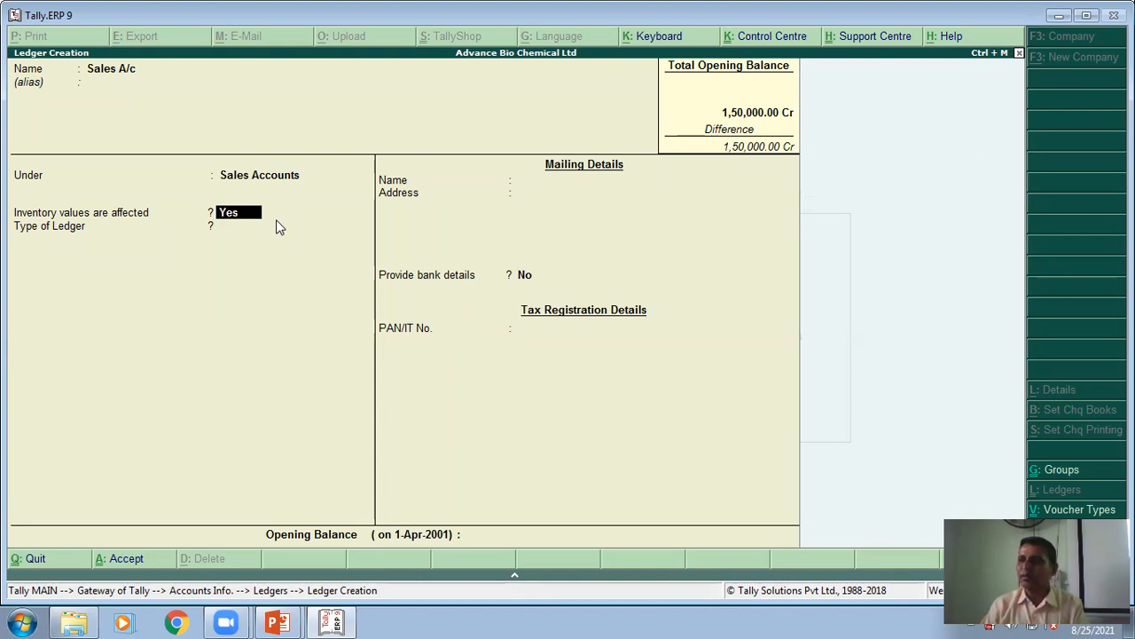
Keep inventory values affected as Yes and ledger type Not Applicable, and accept Sales A/c without an opening balance.
key("Return")
key("Return")
key("Return")
key("Return")
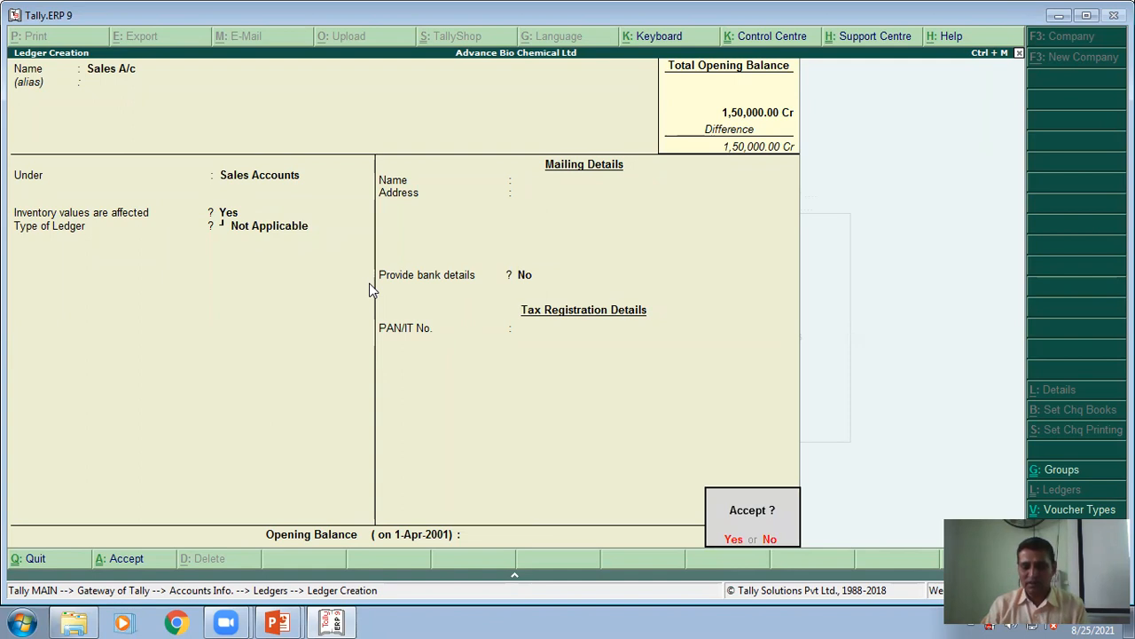
key("Return")
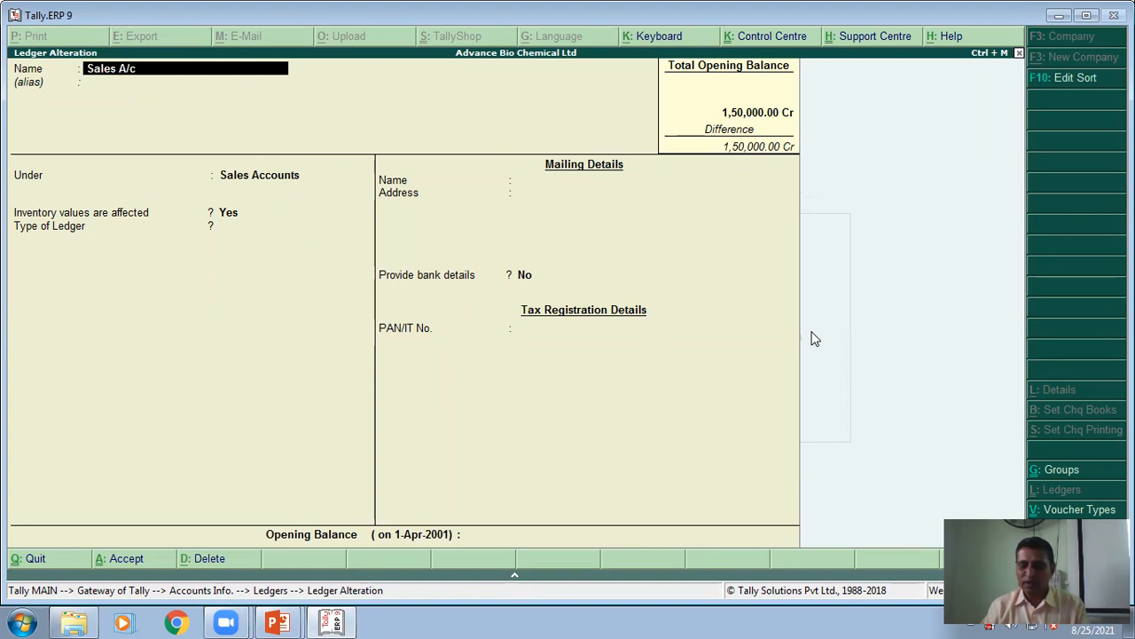
Alter the Sales A/c ledger to give it an opening balance of 170000 Cr and accept the change.
key("Return")
key("Return")
key("Return")
key("Return")
key("Return")
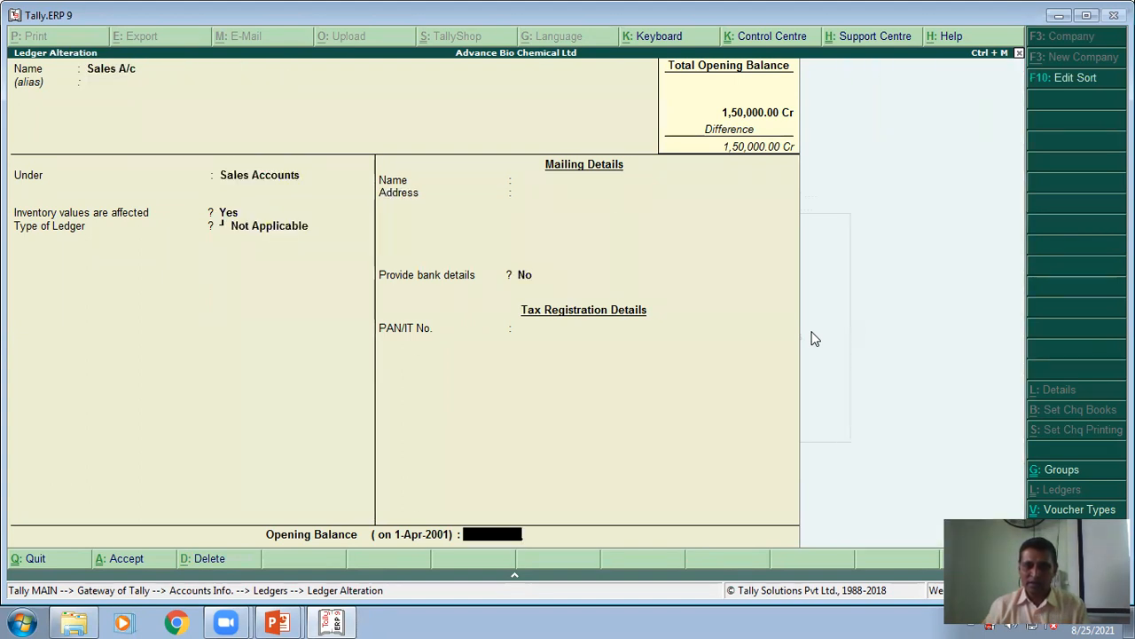
type("170000")
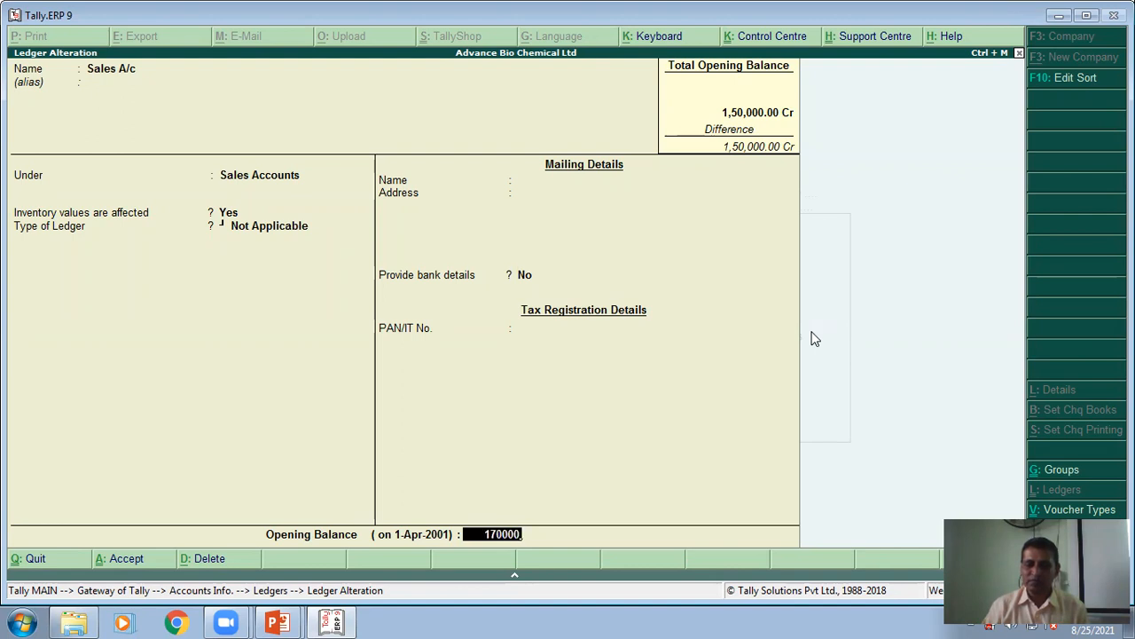
key("Return")
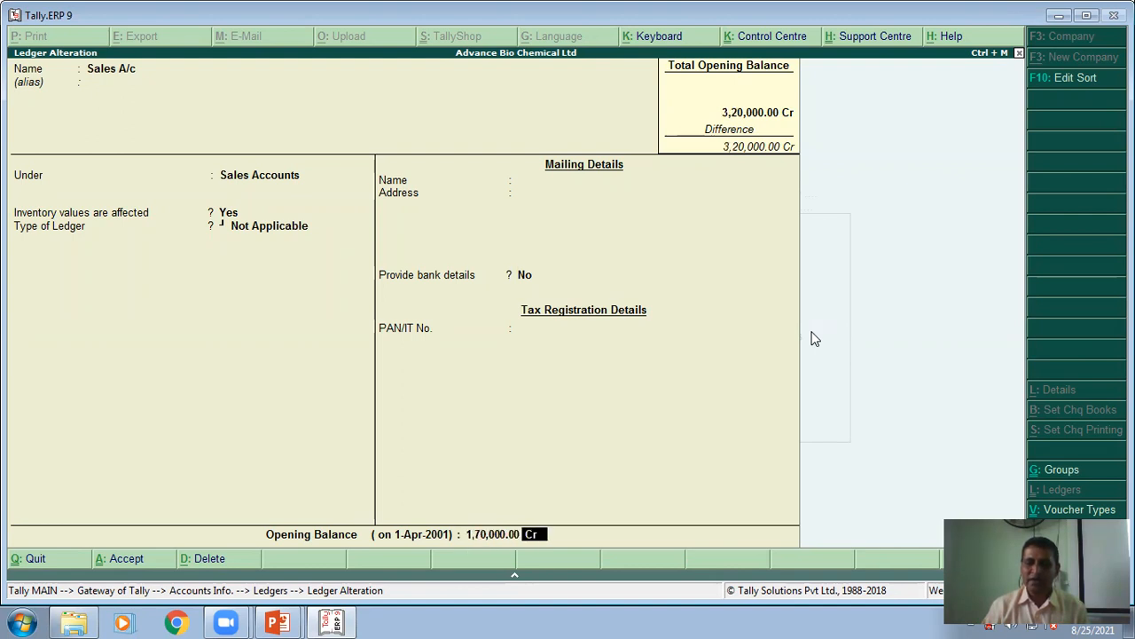
key("Return")
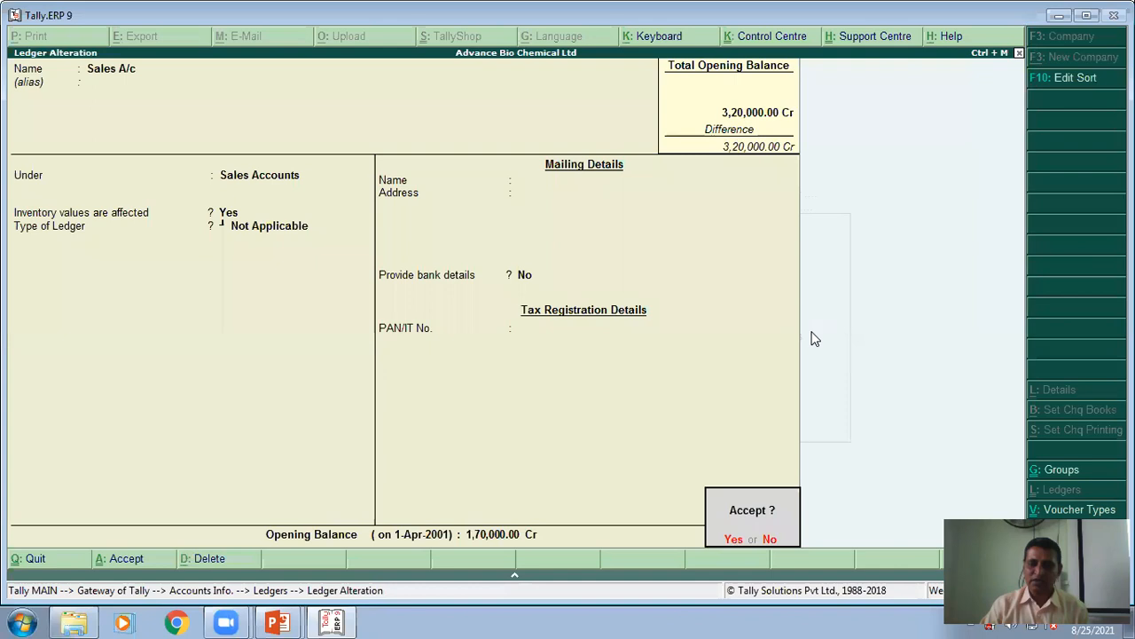
key("Return")
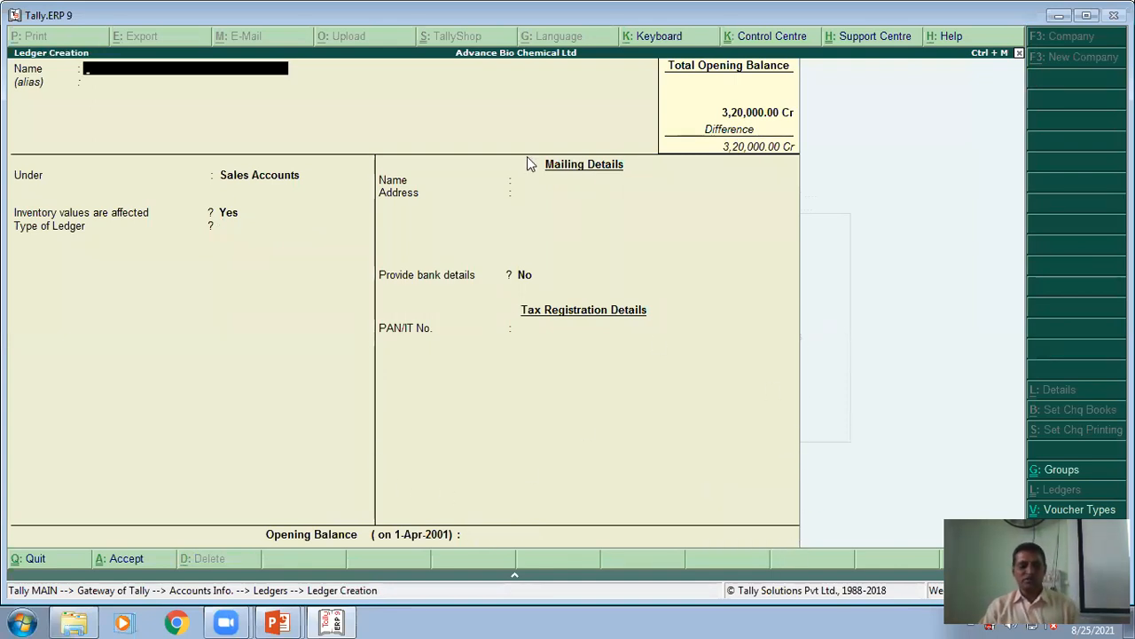
Check the third account in the problem slide and name the new ledger Purchase A/c under the Purchase Accounts group.
key("alt+Tab")
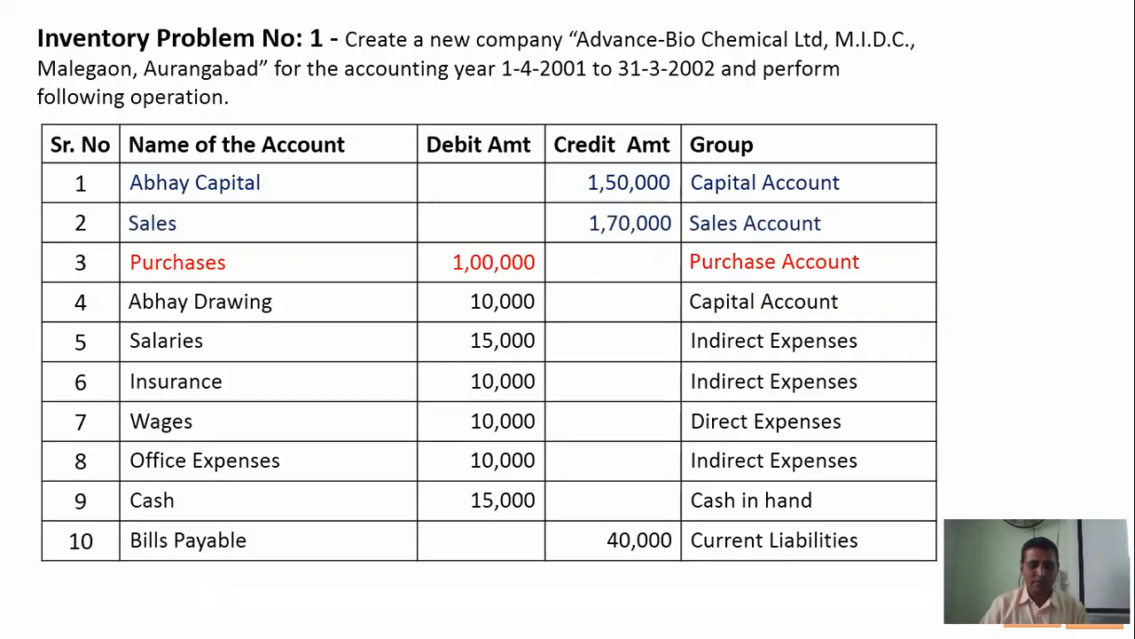
key("alt+Tab")
type("P")
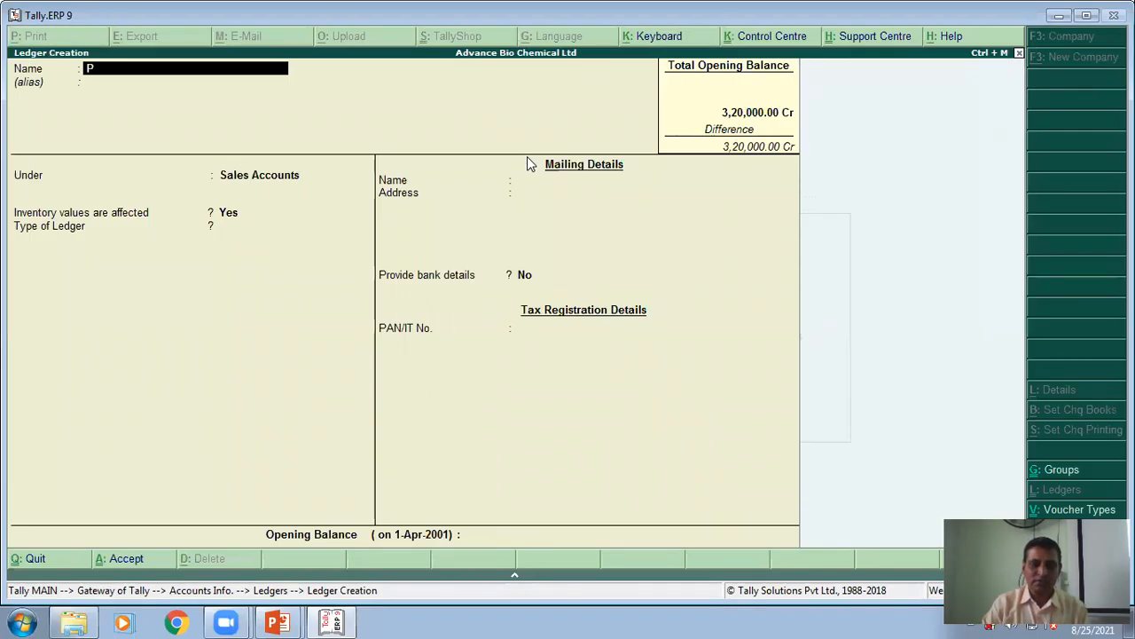
type("urcha")
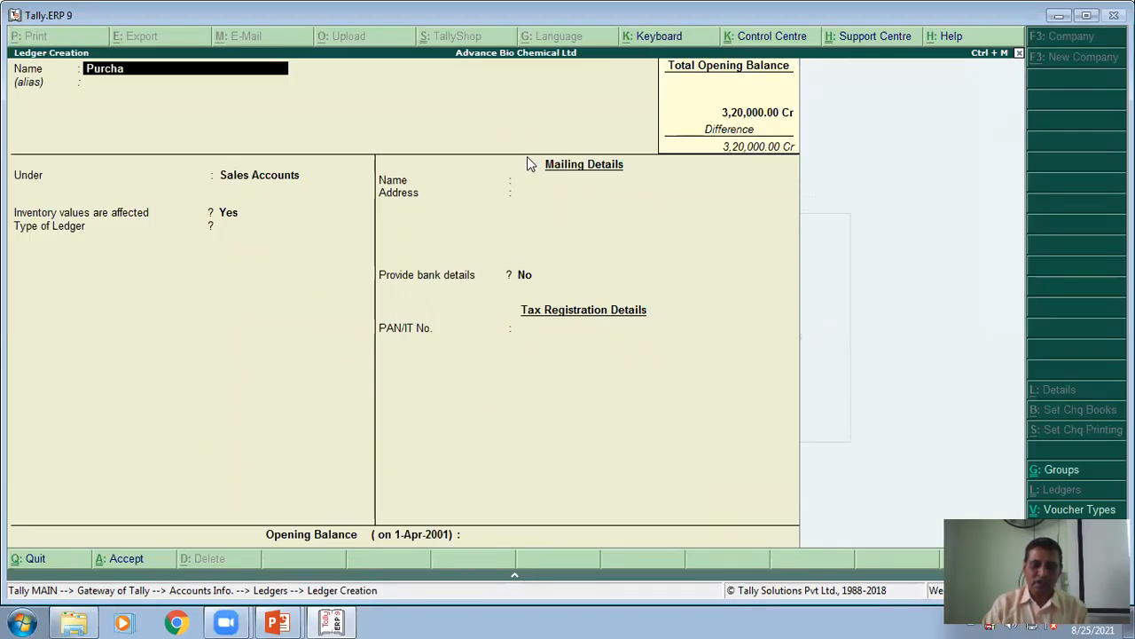
type("se A/c")
key("Return")
key("Return")
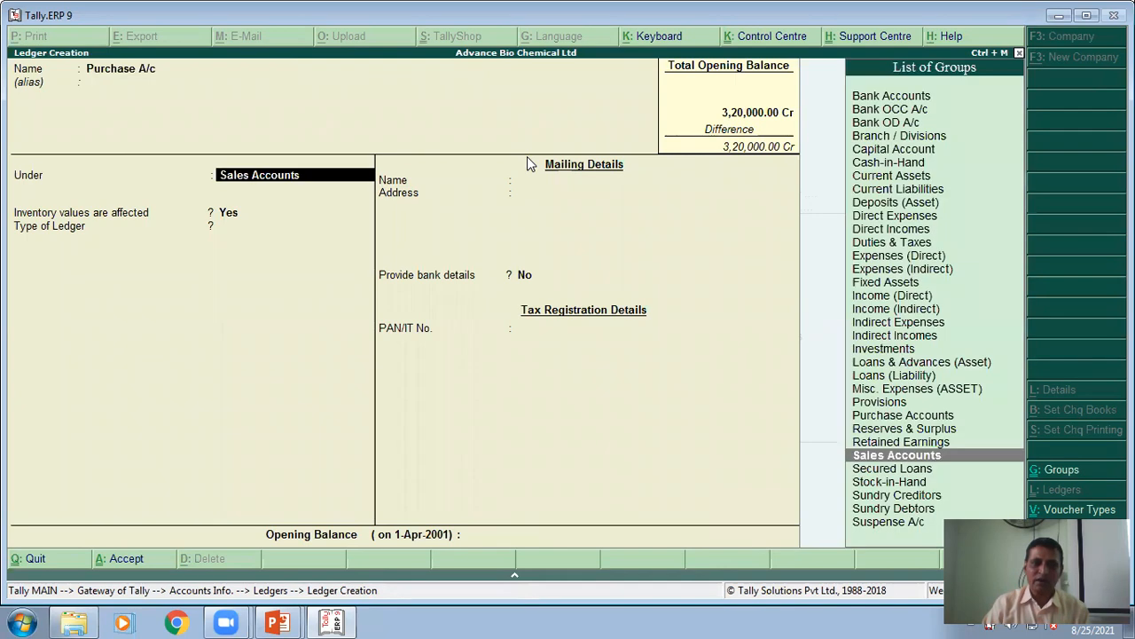
type("P")
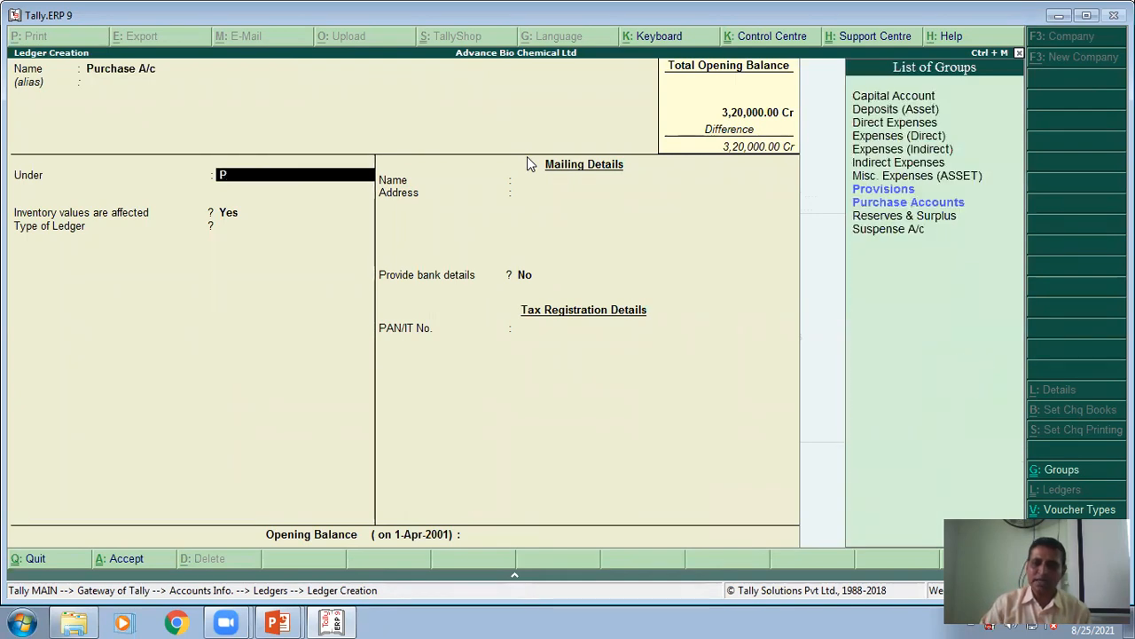
left_click(927, 207)
key("Return")
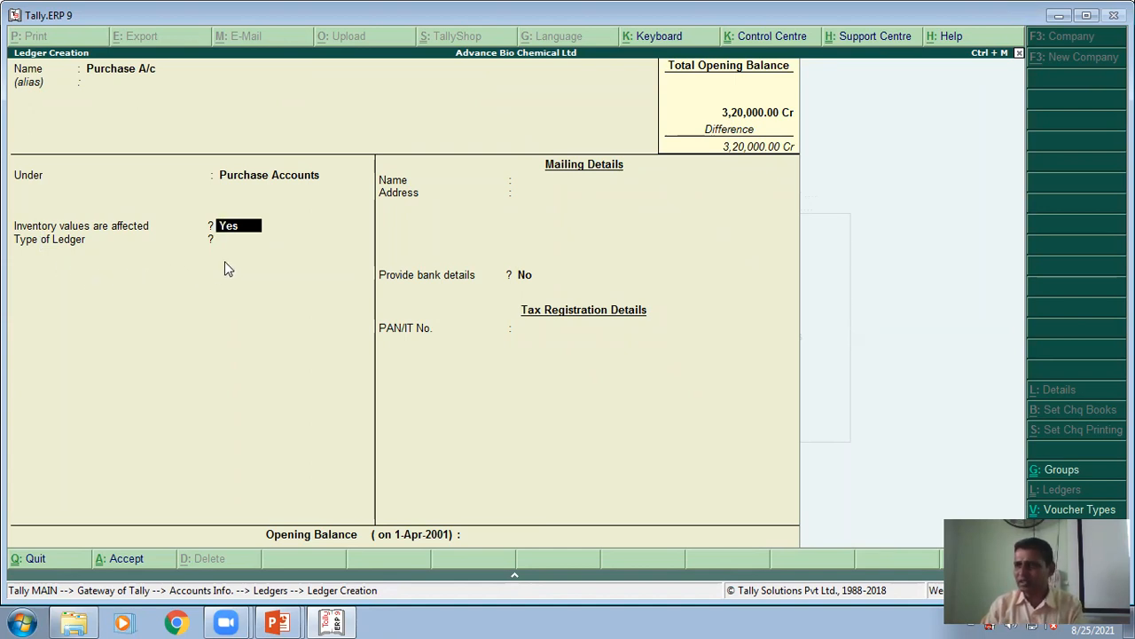
Keep Purchase A/c's default inventory, ledger type and bank settings, set its opening balance to 100000 Dr and accept the ledger.
key("Return")
key("Return")
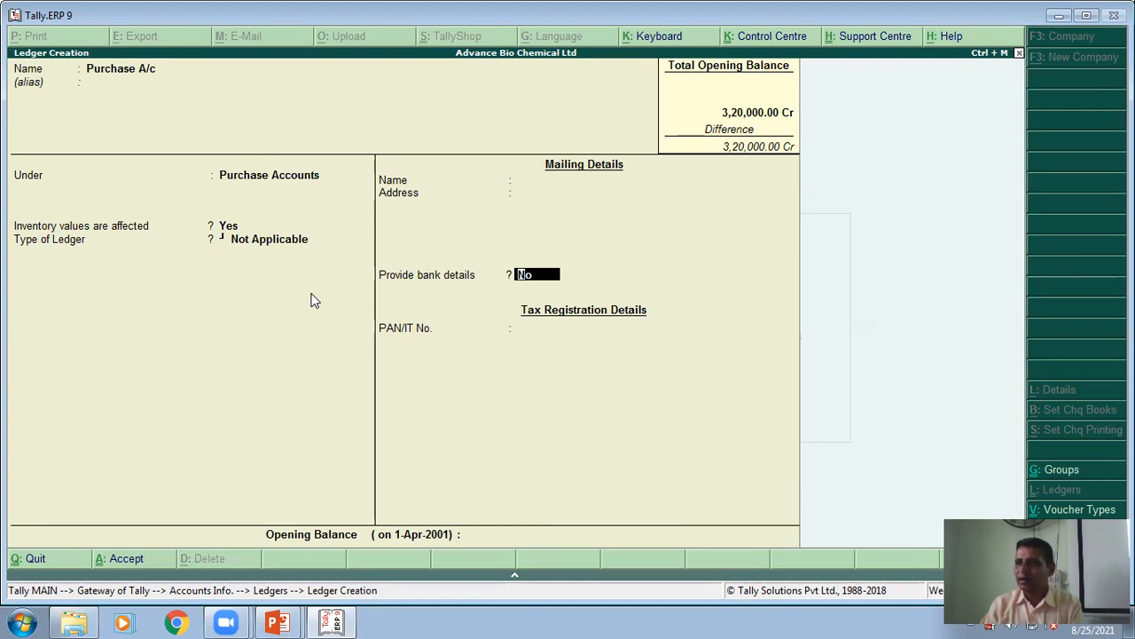
key("Return")
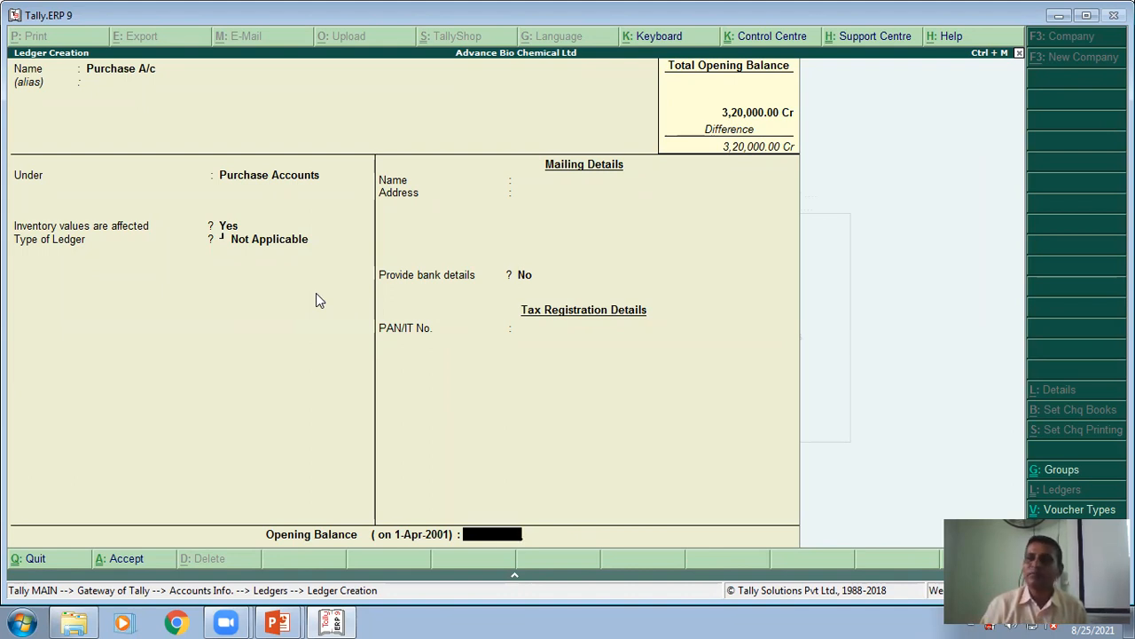
type("00000")
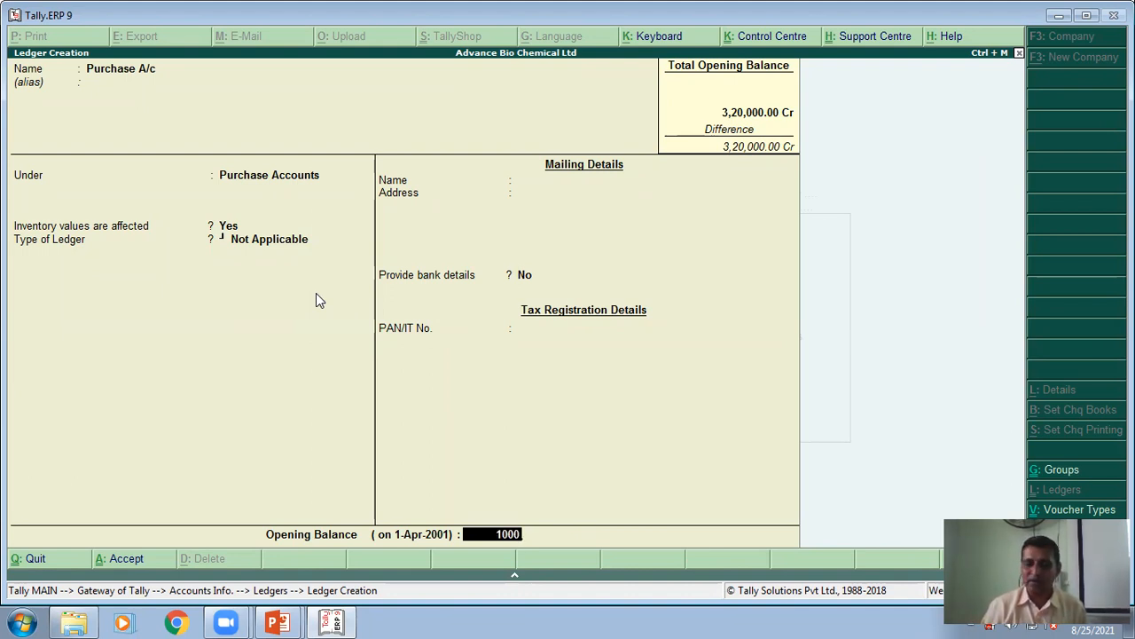
key("Return")
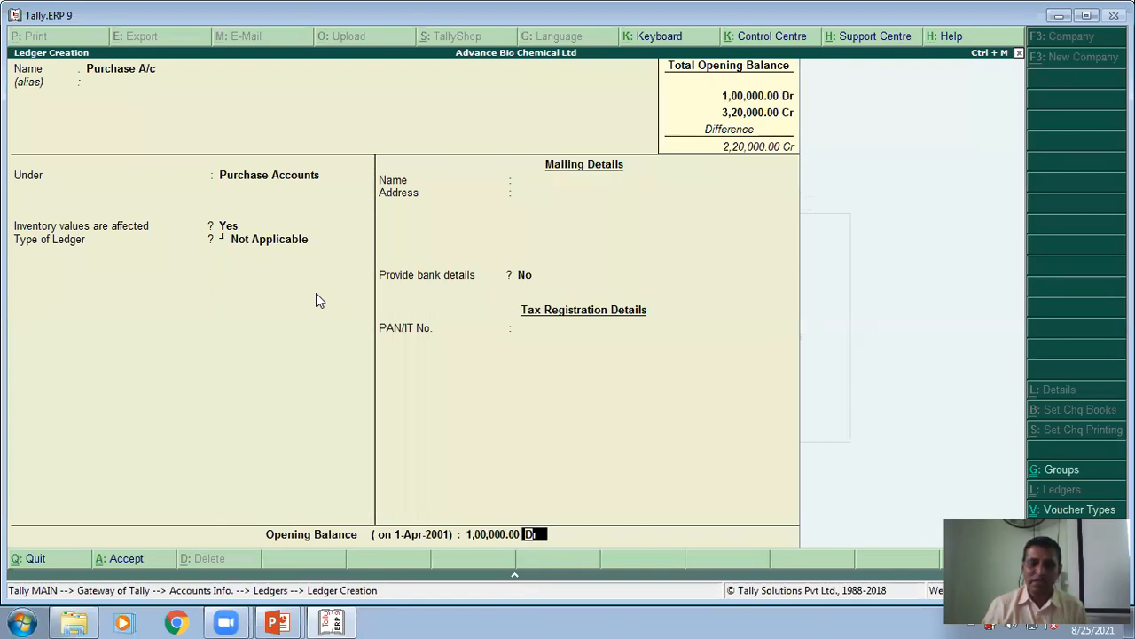
key("Return")
key("Return")
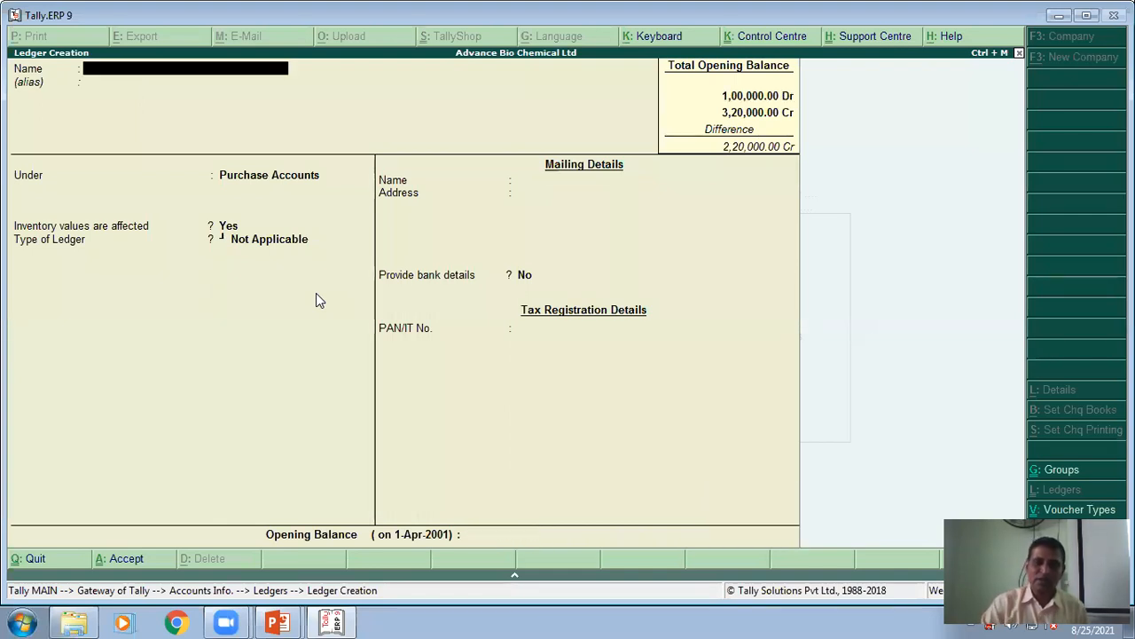
Check the fourth account in the problem slide and name the new ledger as the owner's Drawing account under the Capital Account group.
key("alt+Tab")
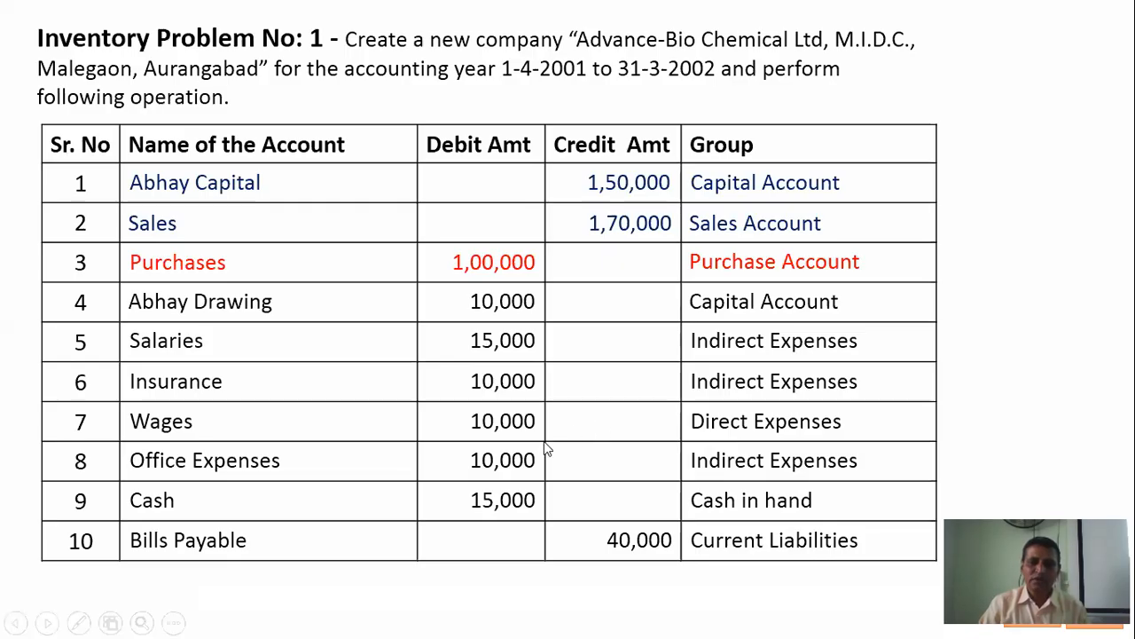
left_click(211, 322)
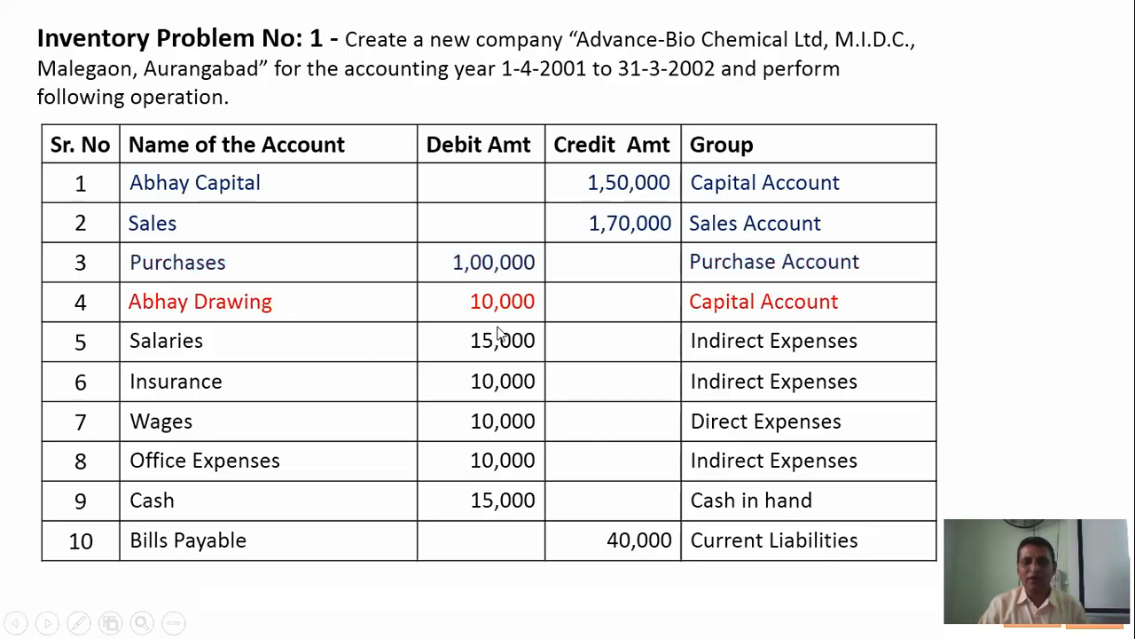
key("alt+Tab")
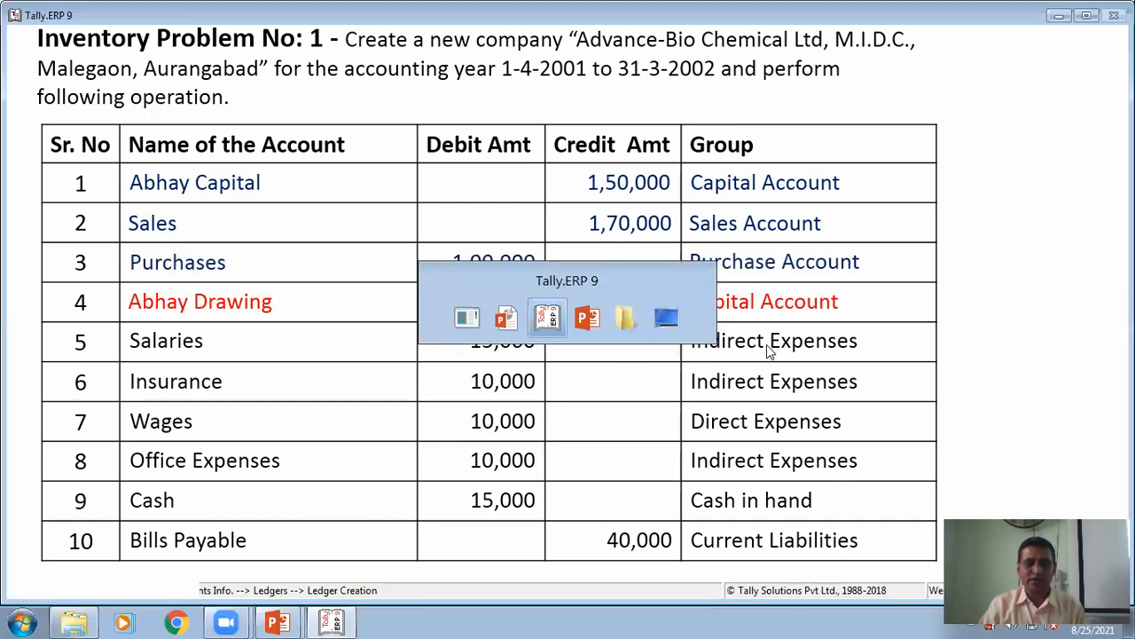
type("Abhay")
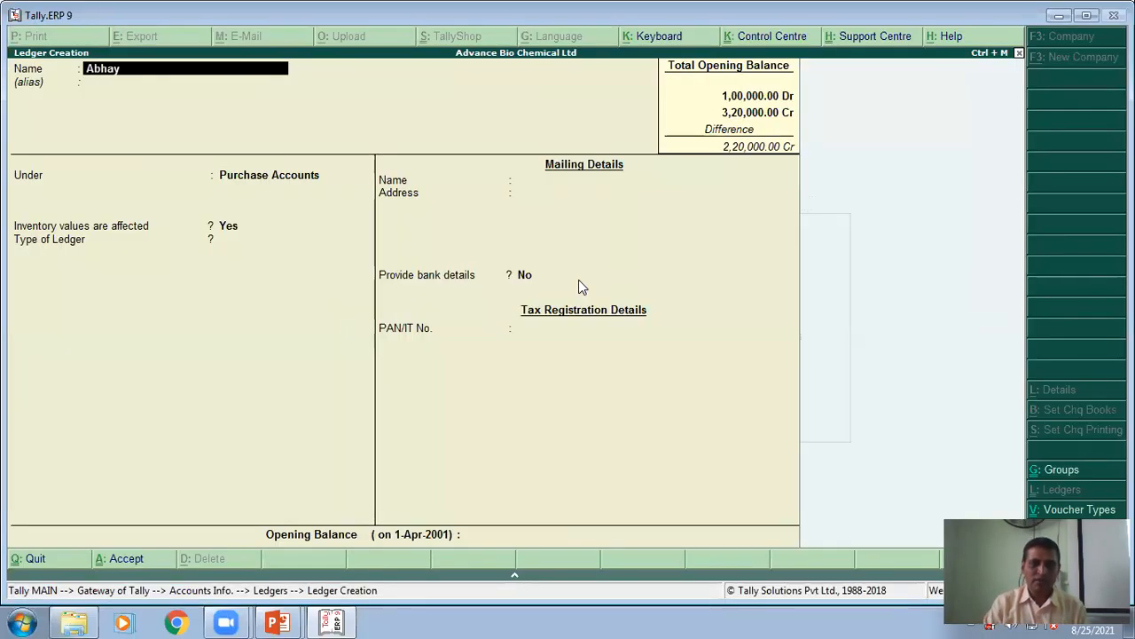
type(" Drawing")
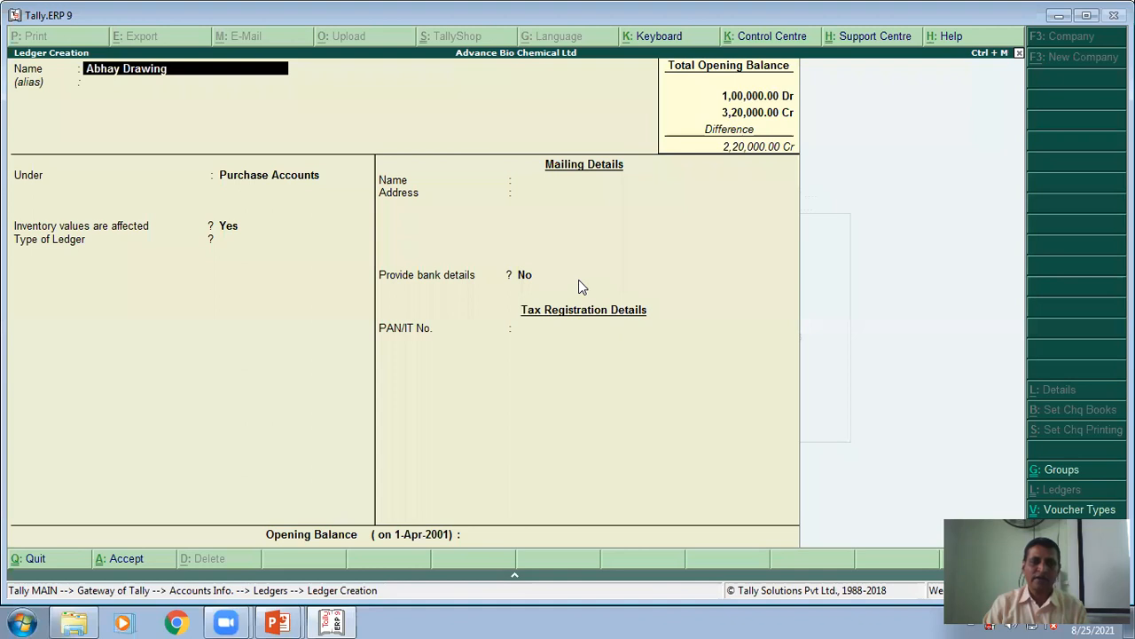
key("Return")
key("Return")
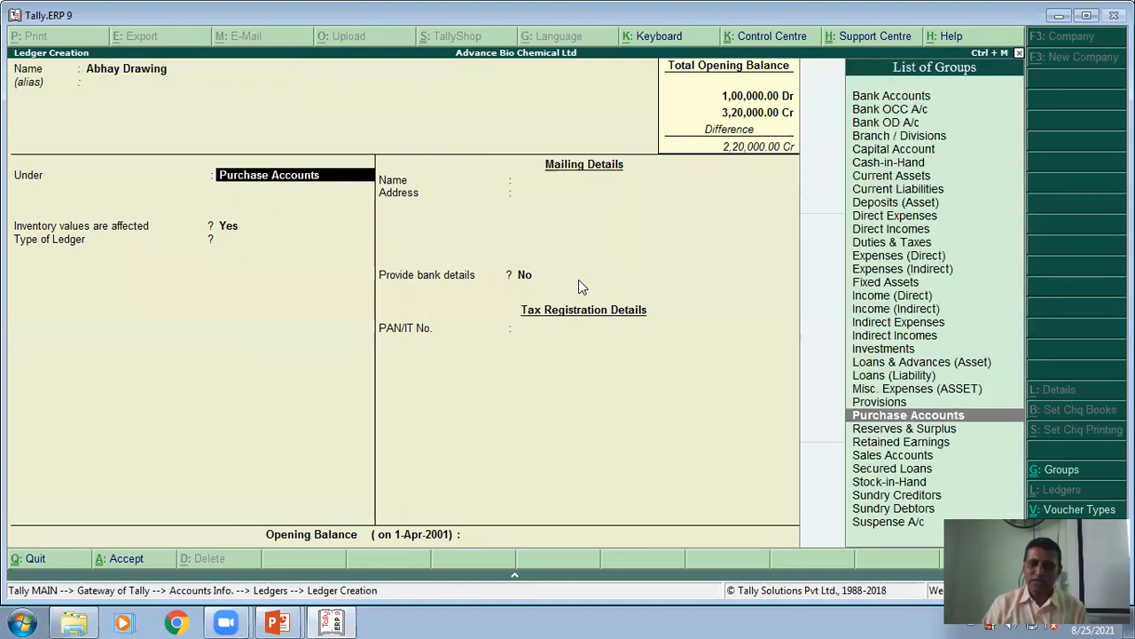
type("C")
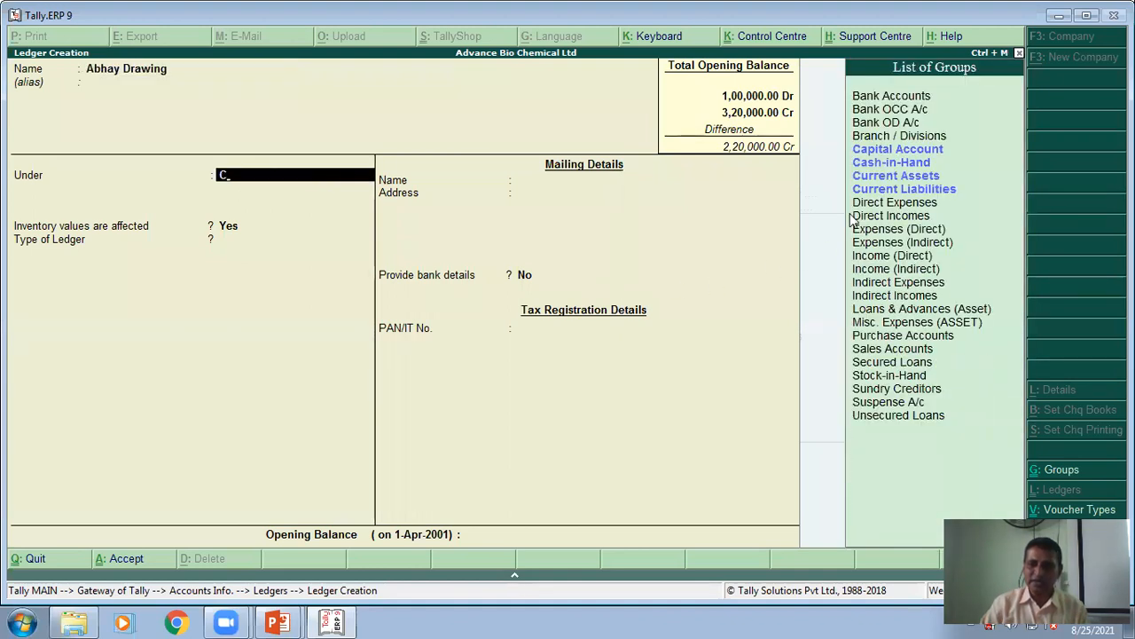
left_click(907, 151)
key("Return")
Keep the drawing ledger's inventory values affected as No, its default mailing details with India and Maharashtra, and the default bank and tax settings.
key("Return")
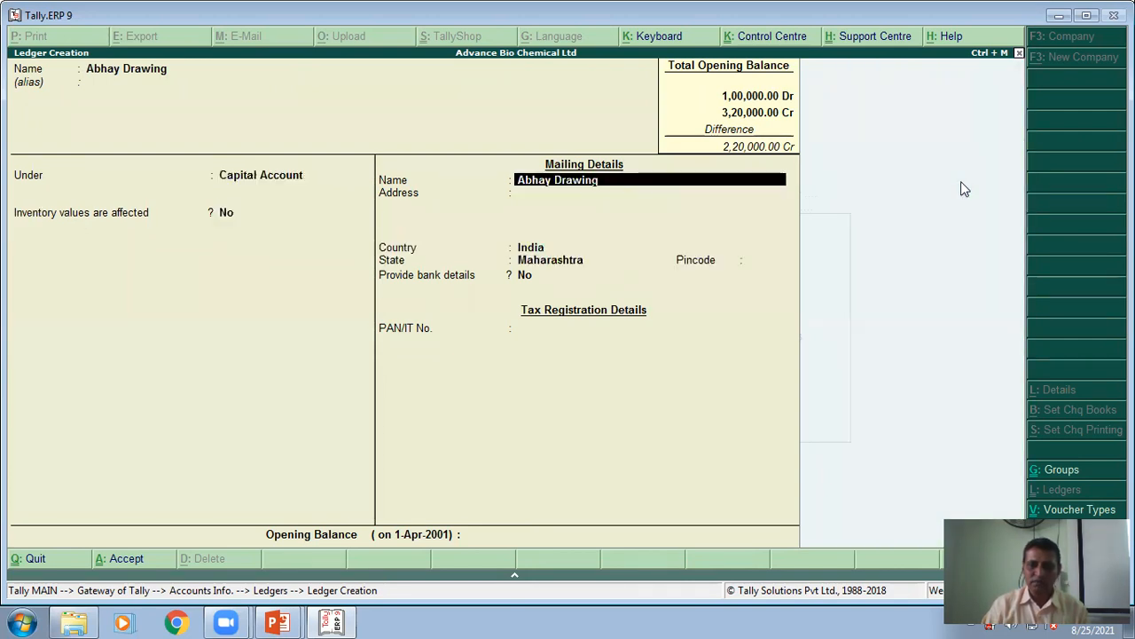
key("BackSpace")
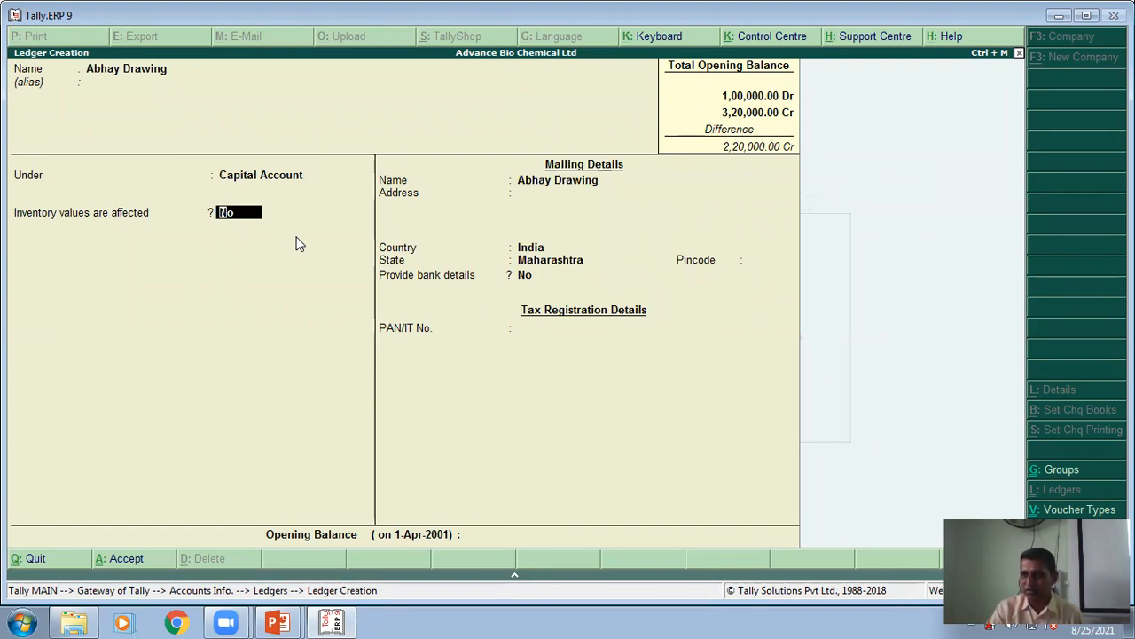
key("Return")
key("Return")
key("Return")
key("Return")
key("Return")
key("Return")
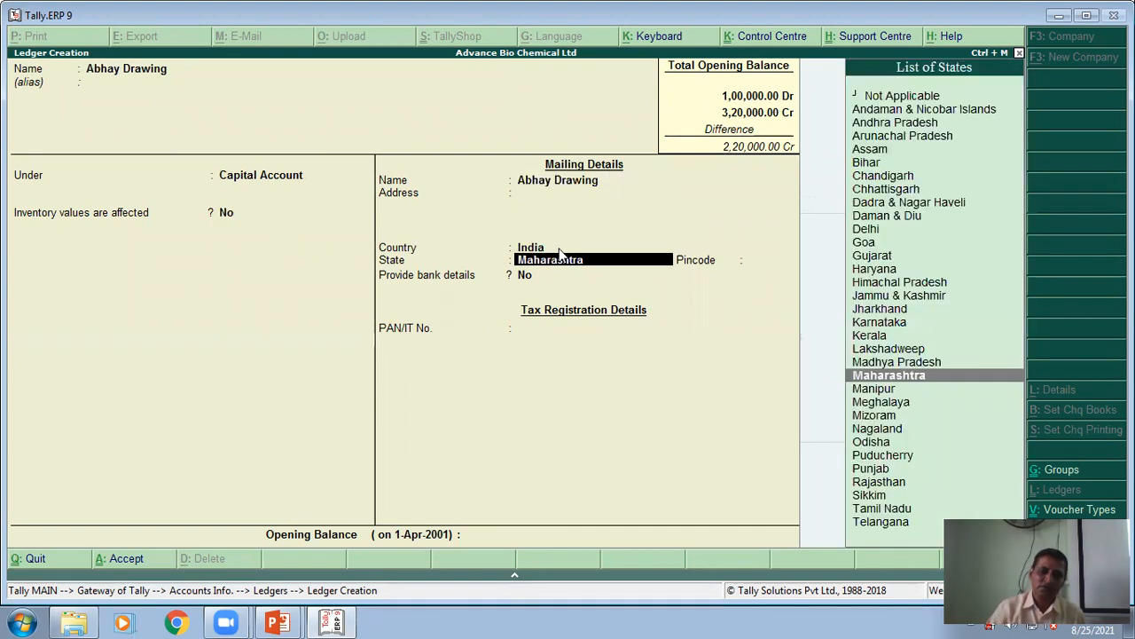
key("Return")
Set the drawing ledger's opening balance to 10000 Dr and accept the ledger.
type("10,0")
type("0")
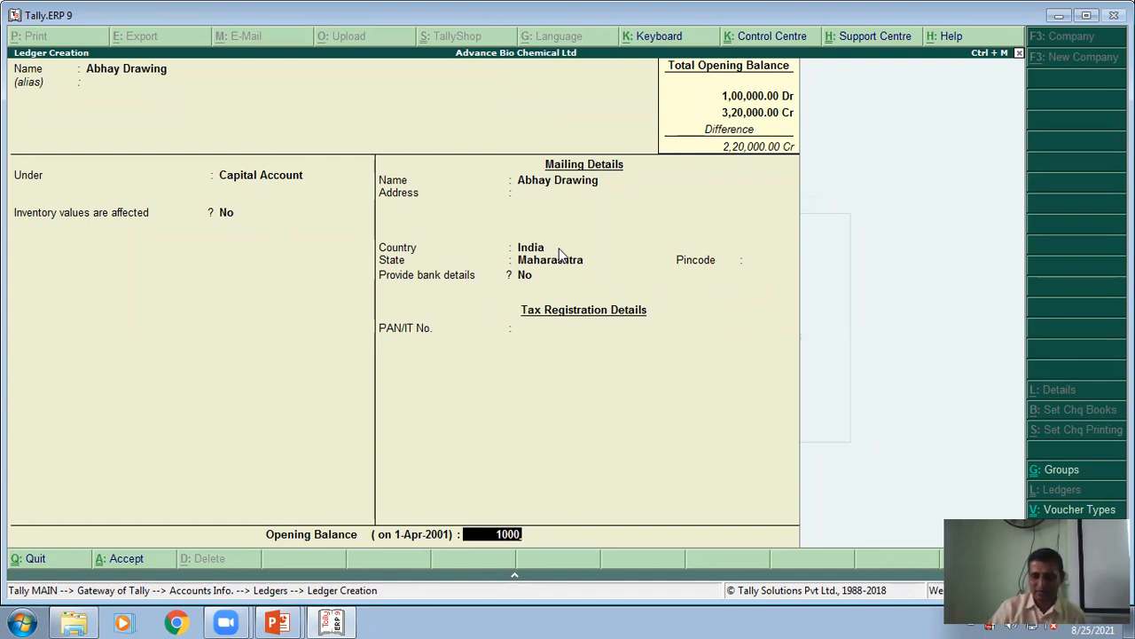
type("0")
key("Return")
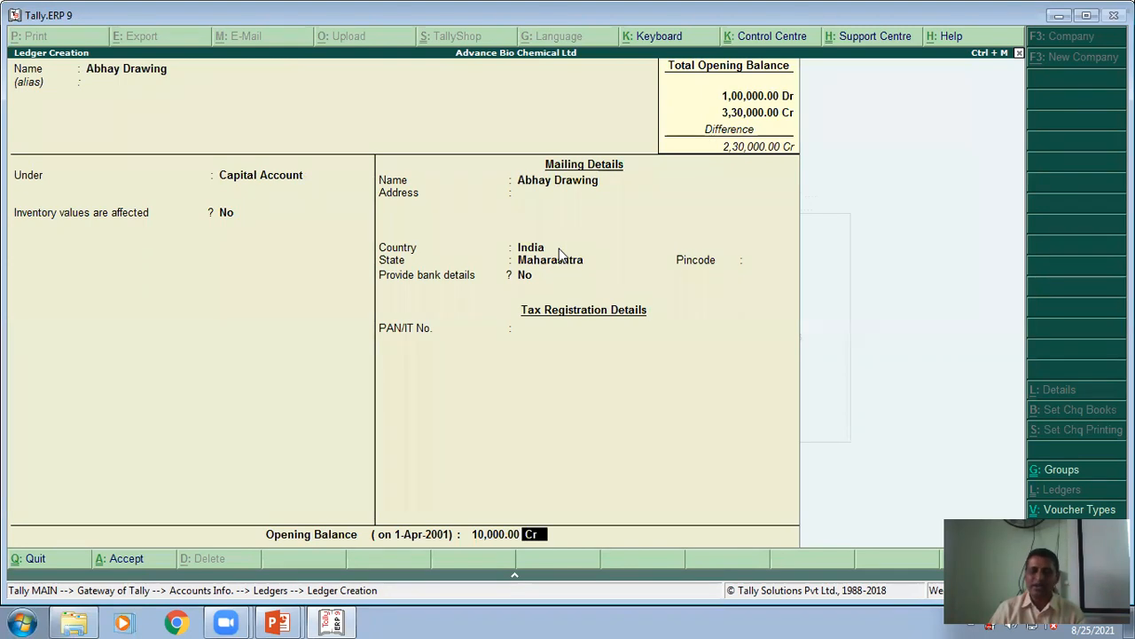
type("dr")
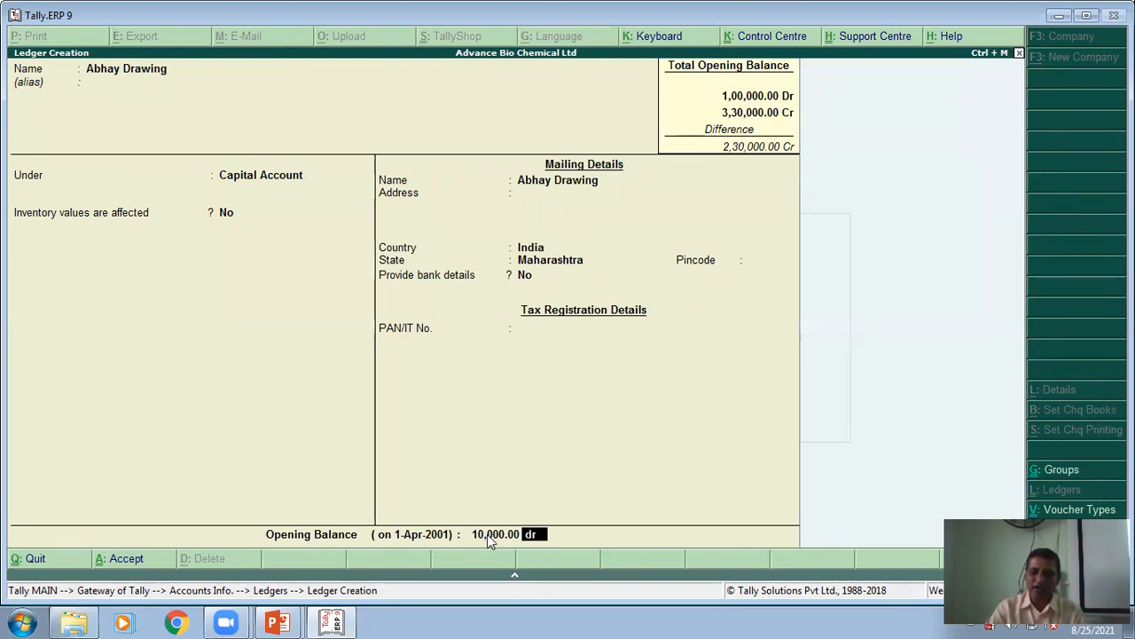
key("Return")
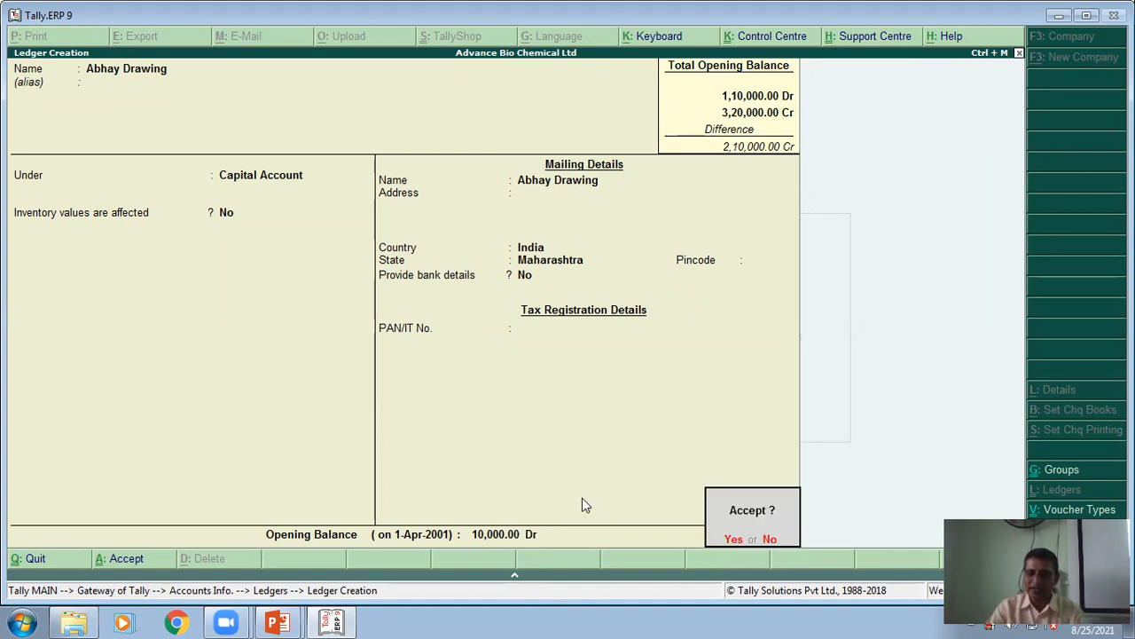
left_click(735, 538)
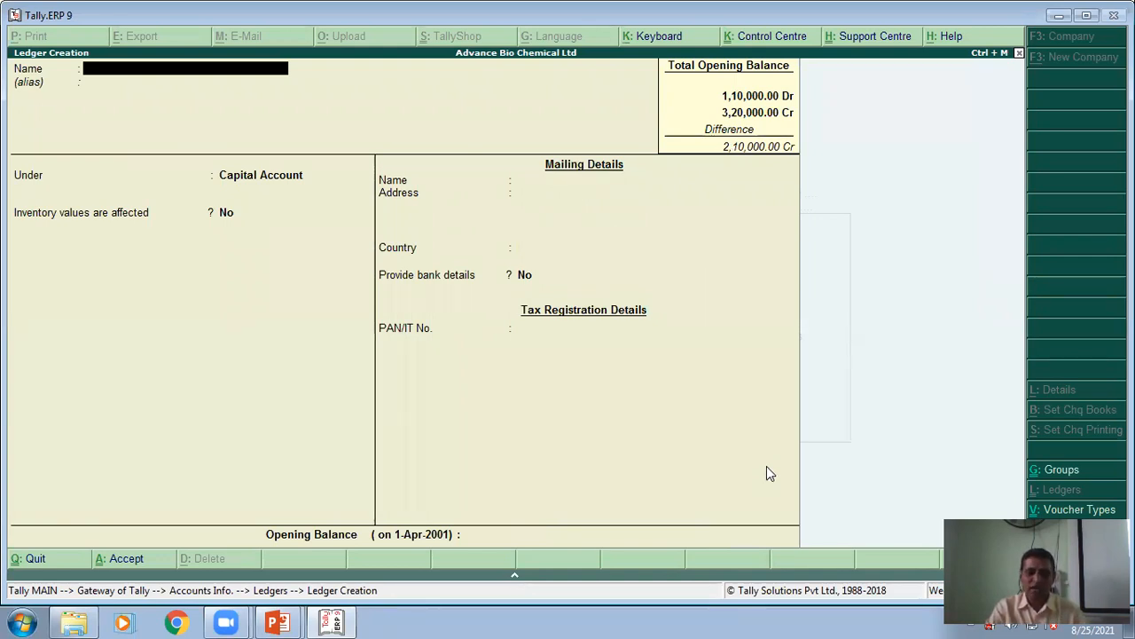
Check the fifth account in the problem slide and name the new ledger Salaries A/c under the Indirect Expenses group.
key("alt+Tab")
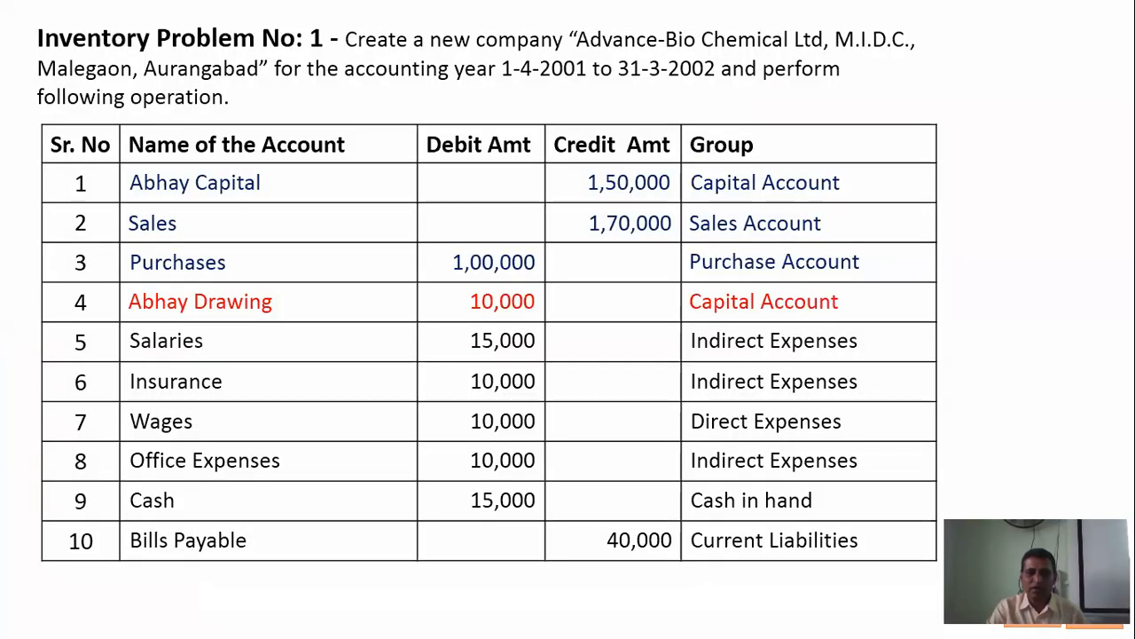
key("Down")
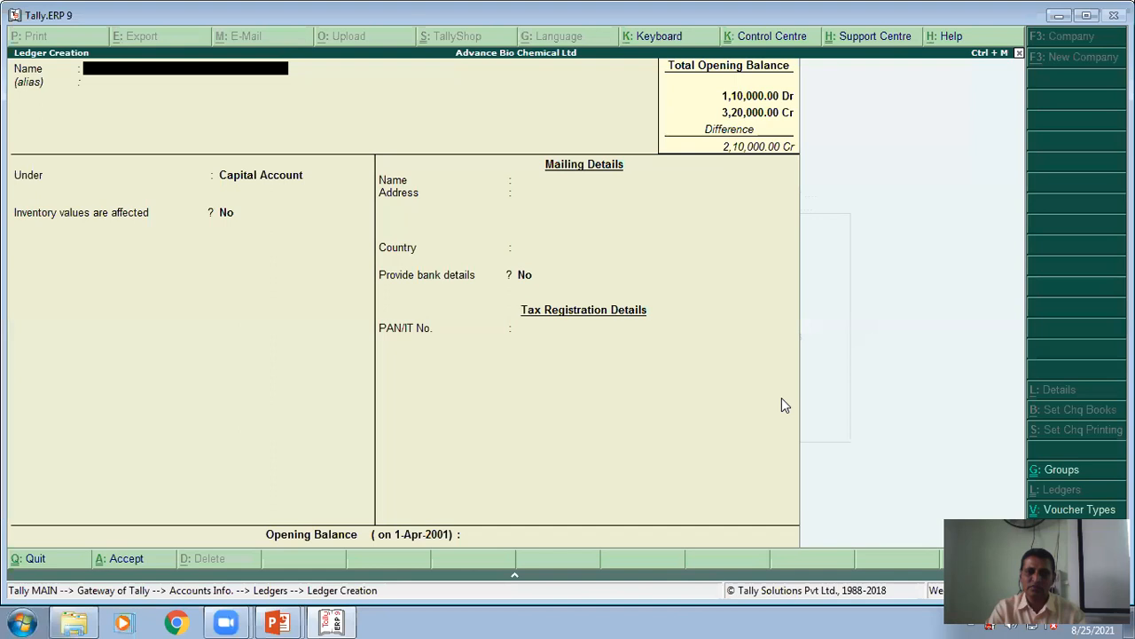
type("Salarie")
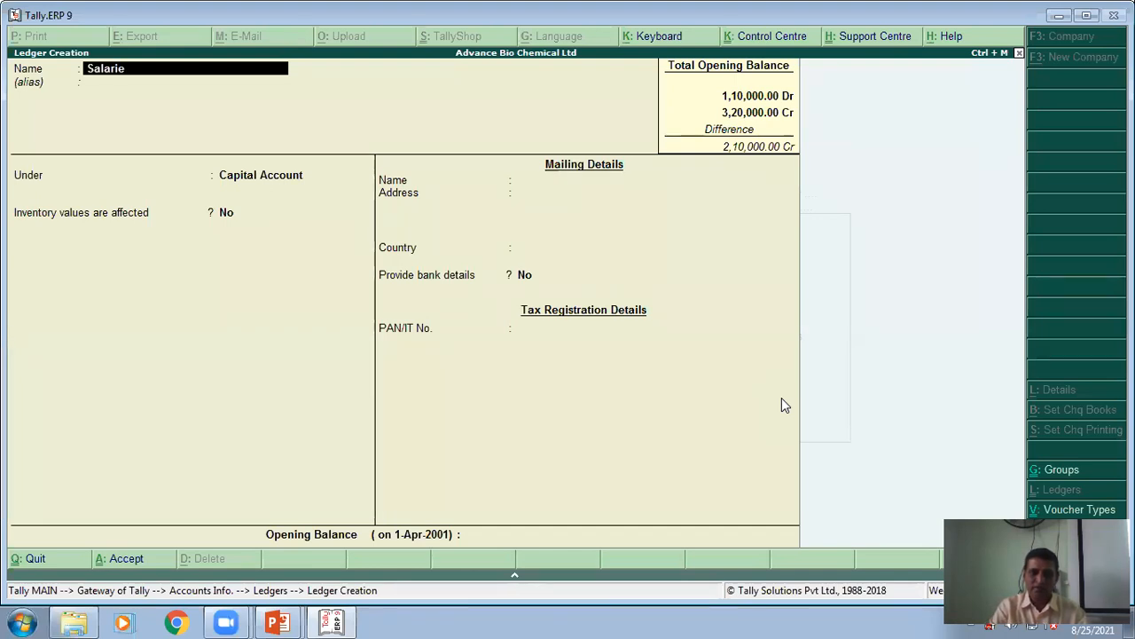
type("s A/")
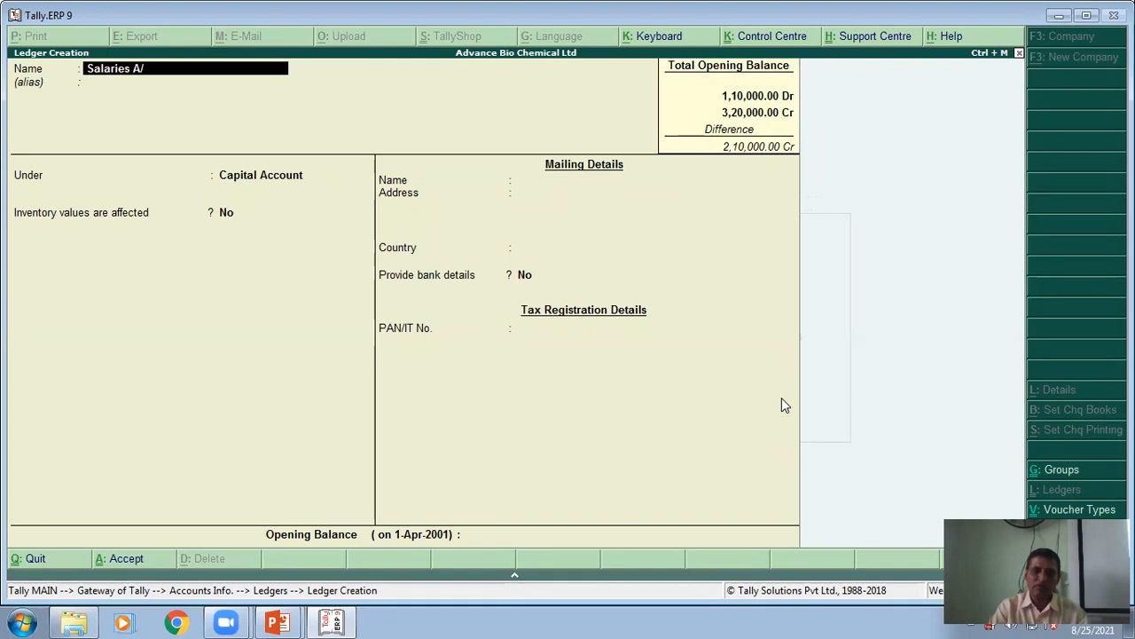
type("c")
key("Return")
key("Return")
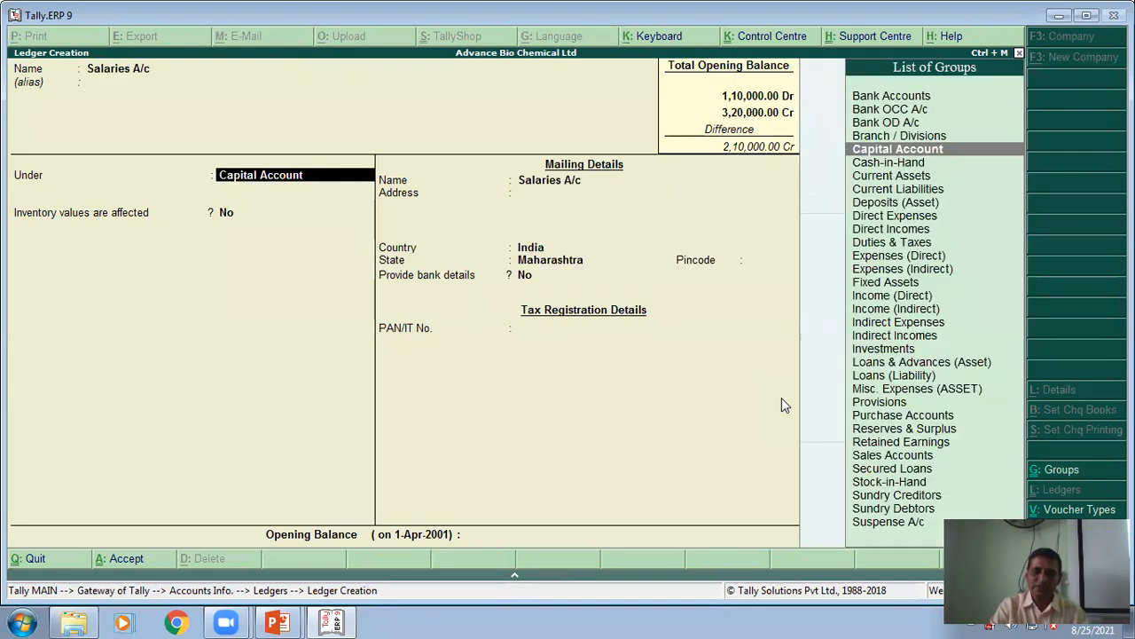
type("I")
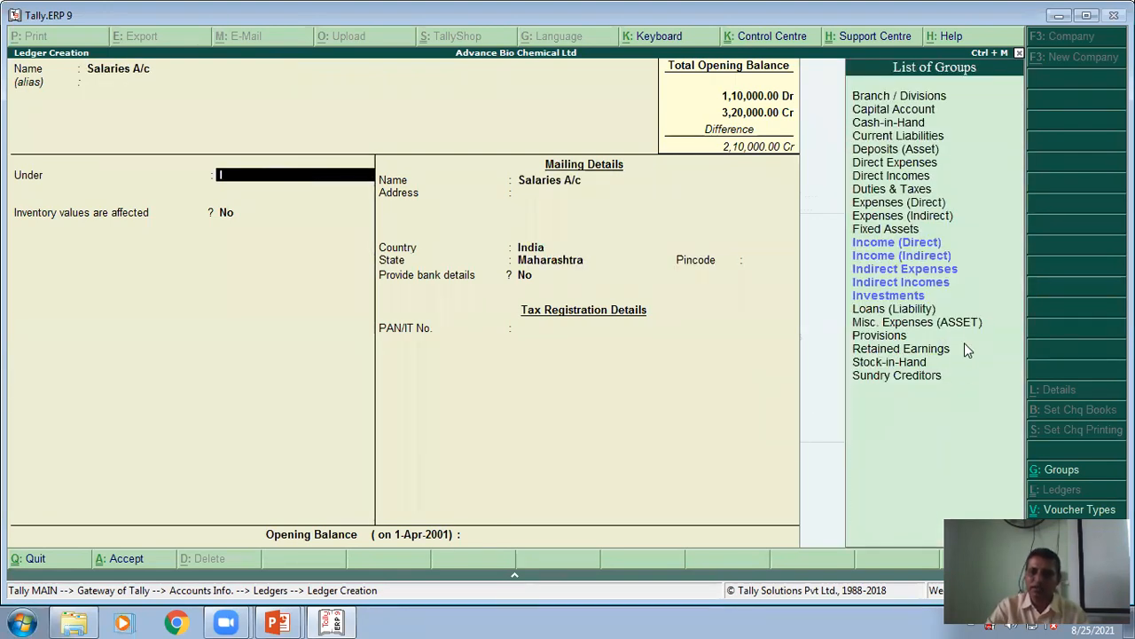
left_click(910, 270)
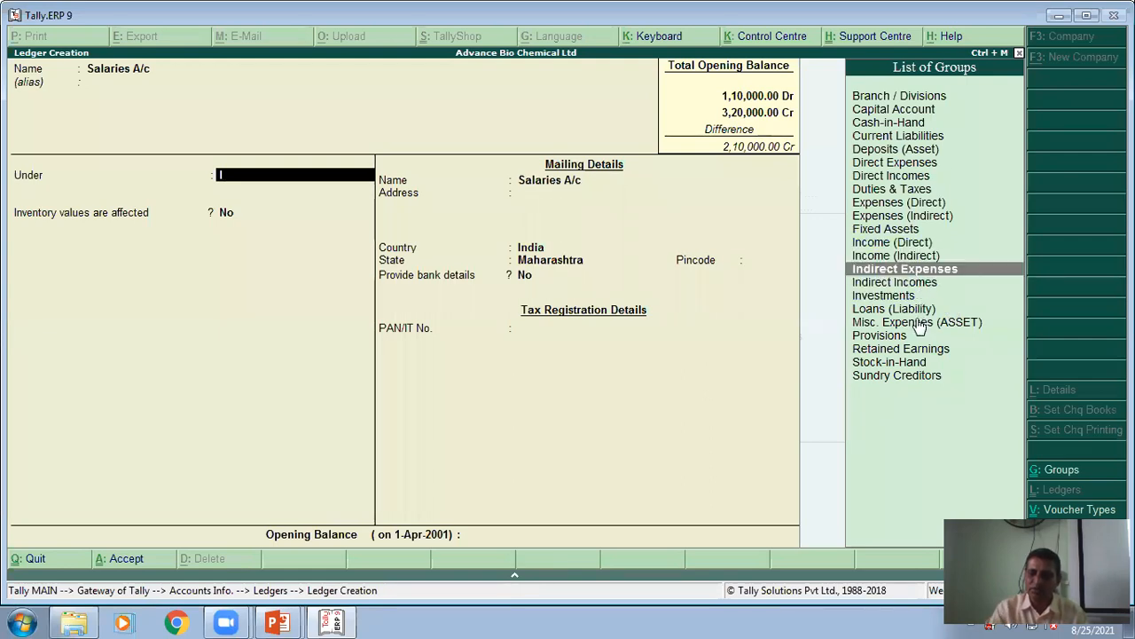
key("Return")
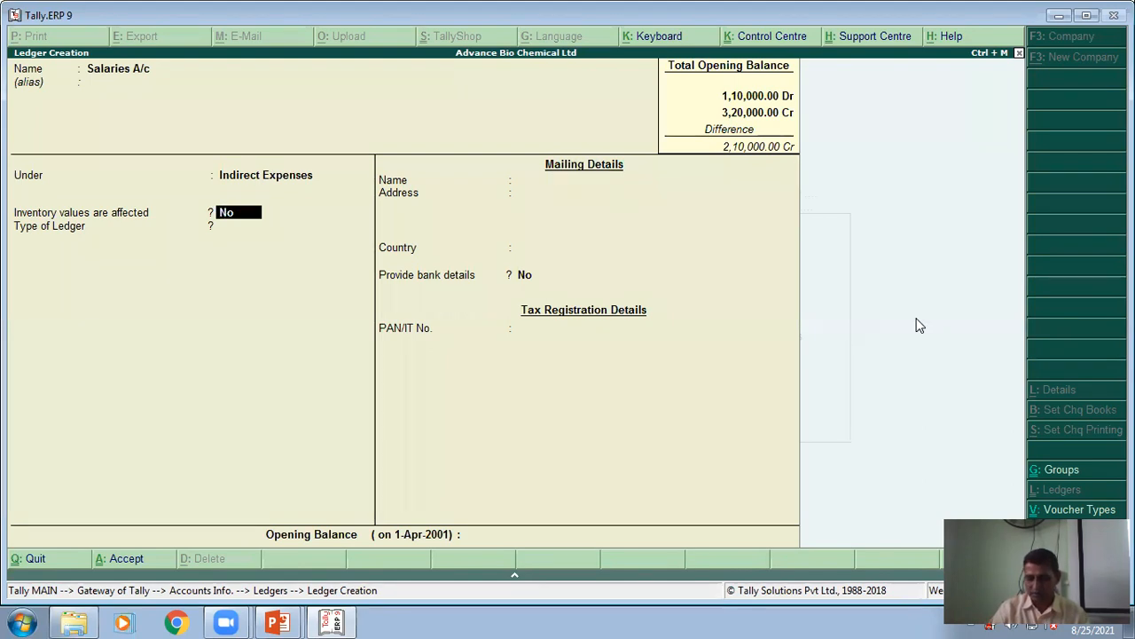
Keep Salaries A/c's default inventory, ledger type and bank settings, set its opening balance to 15000 Dr and accept the ledger.
key("Return")
key("Return")
key("Return")
type("150000.00")
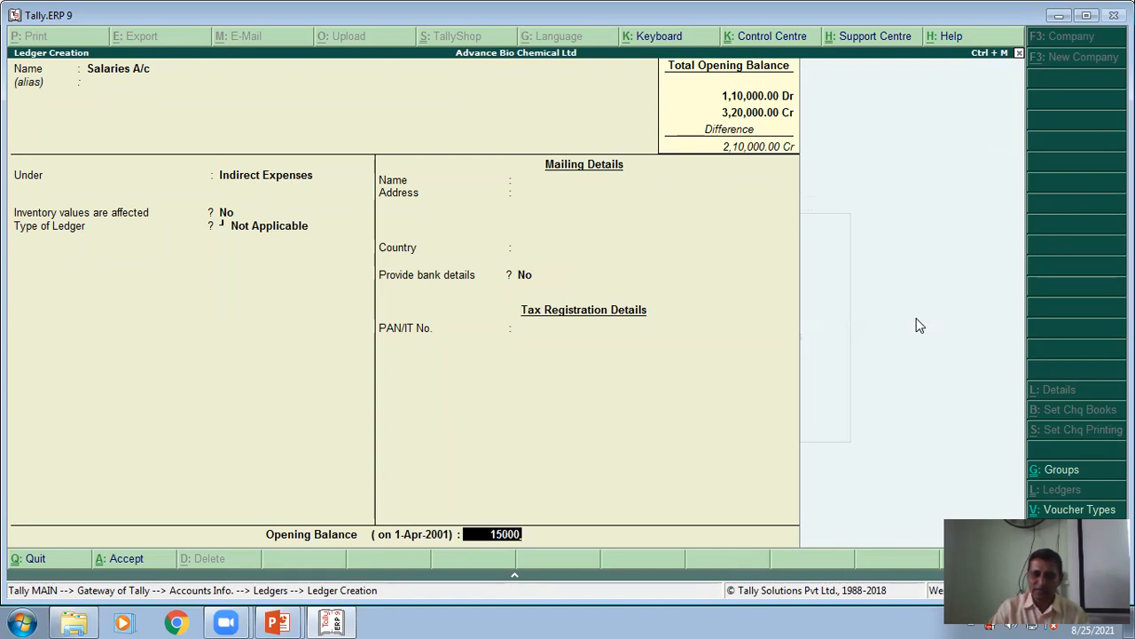
key("Return")
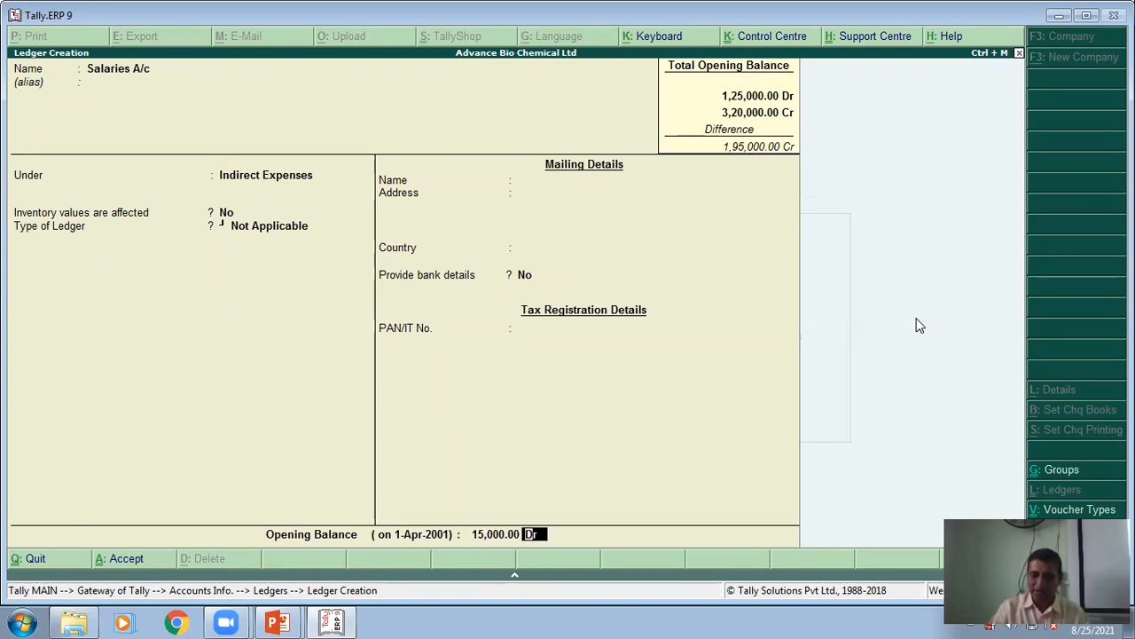
key("Return")
key("Return")
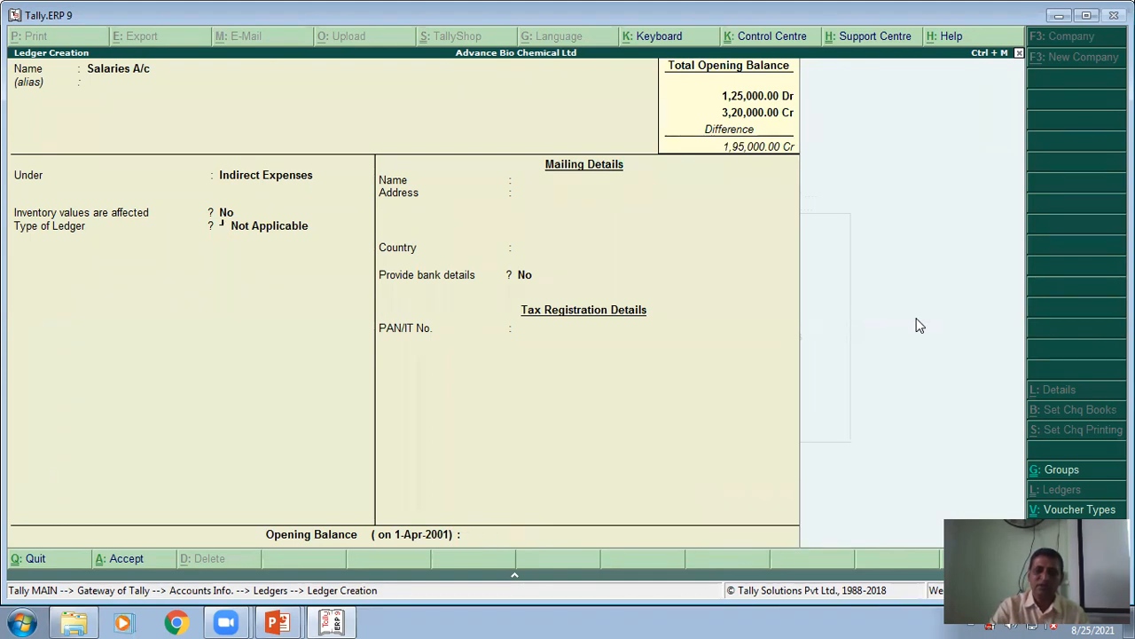
Check the sixth account in the problem slide and name the new ledger Insurance A/c under the Indirect Expenses group.
key("alt+Tab")
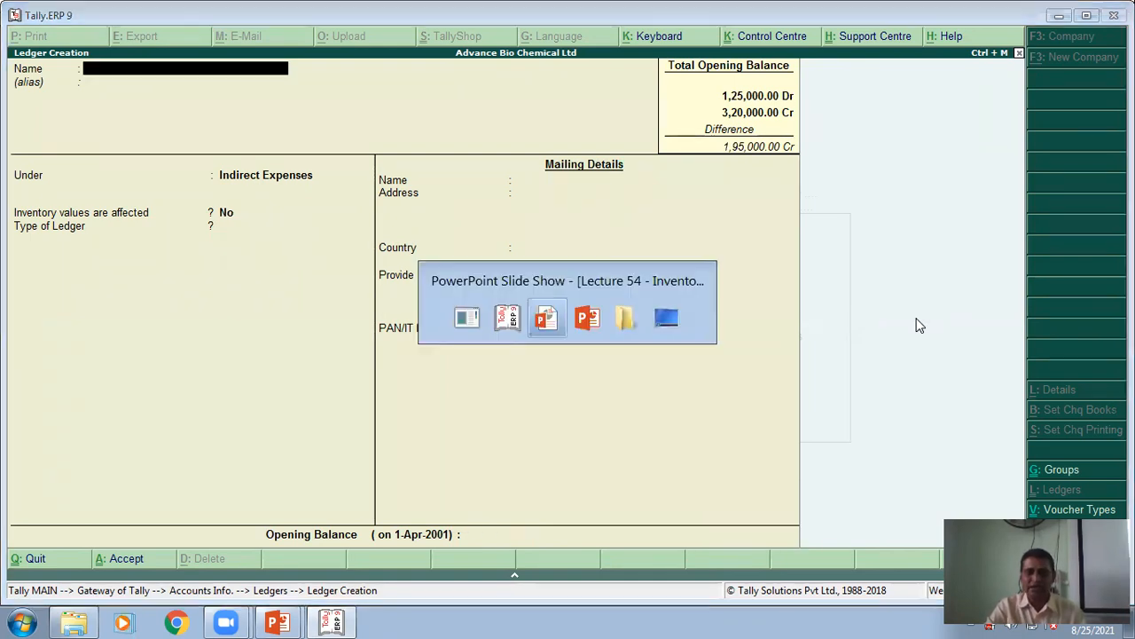
left_click(732, 383)
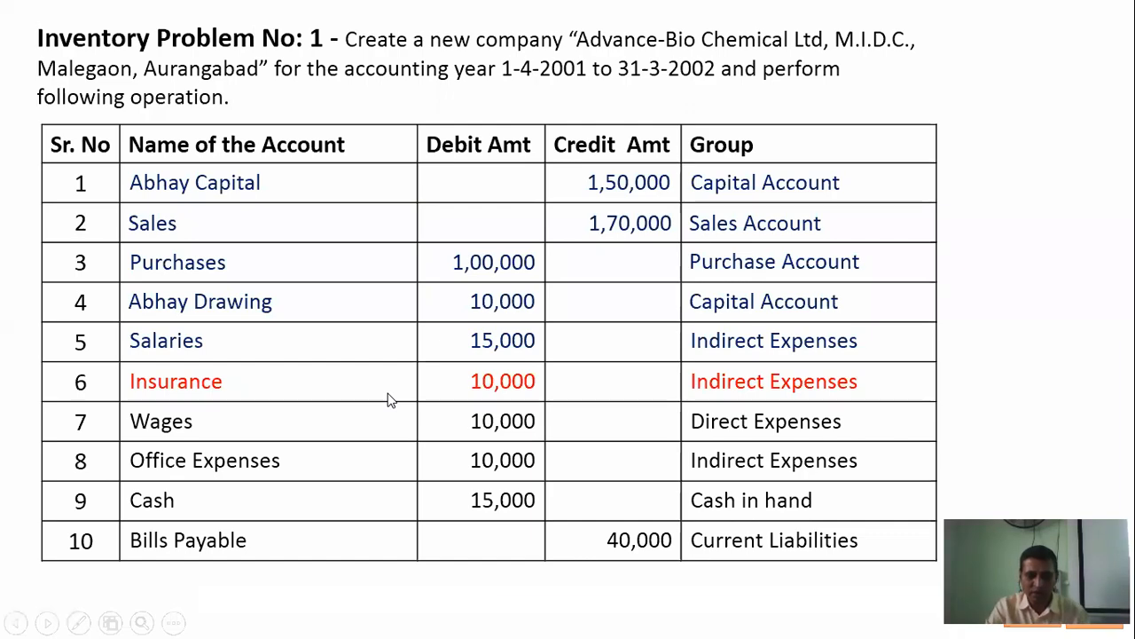
key("alt+Tab")
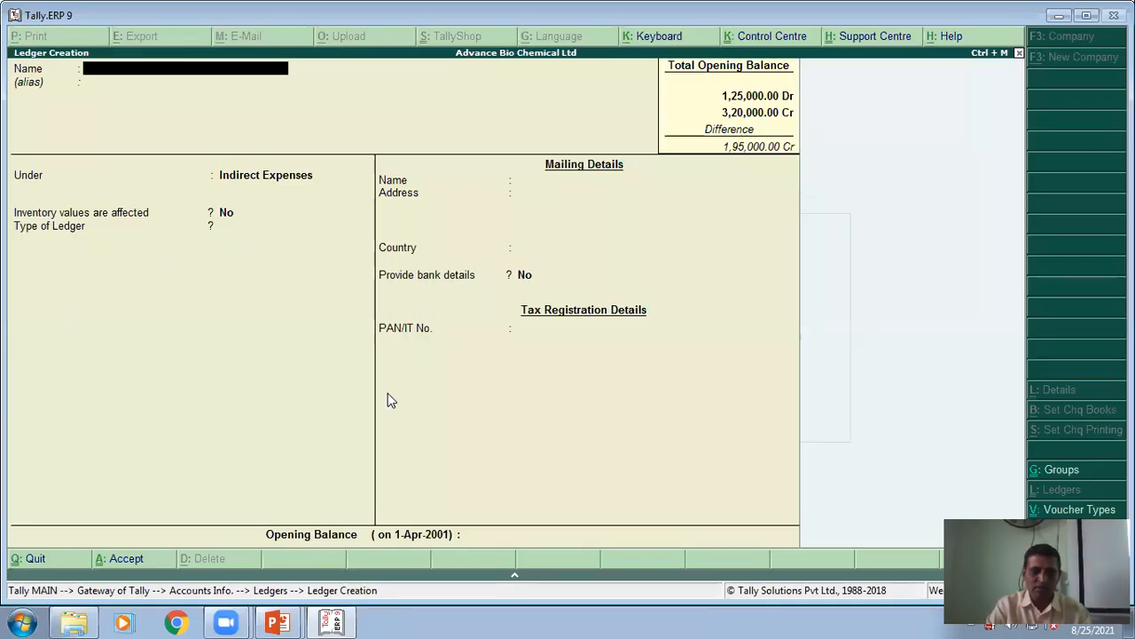
type("Insurance A/c")
key("Return")
key("Return")
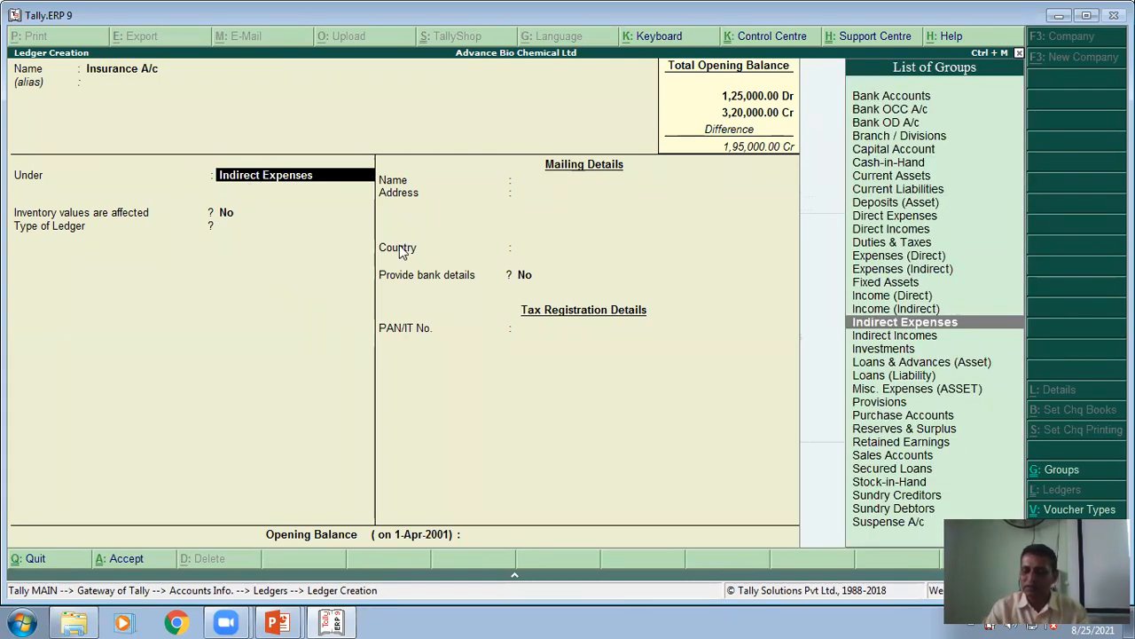
key("Return")
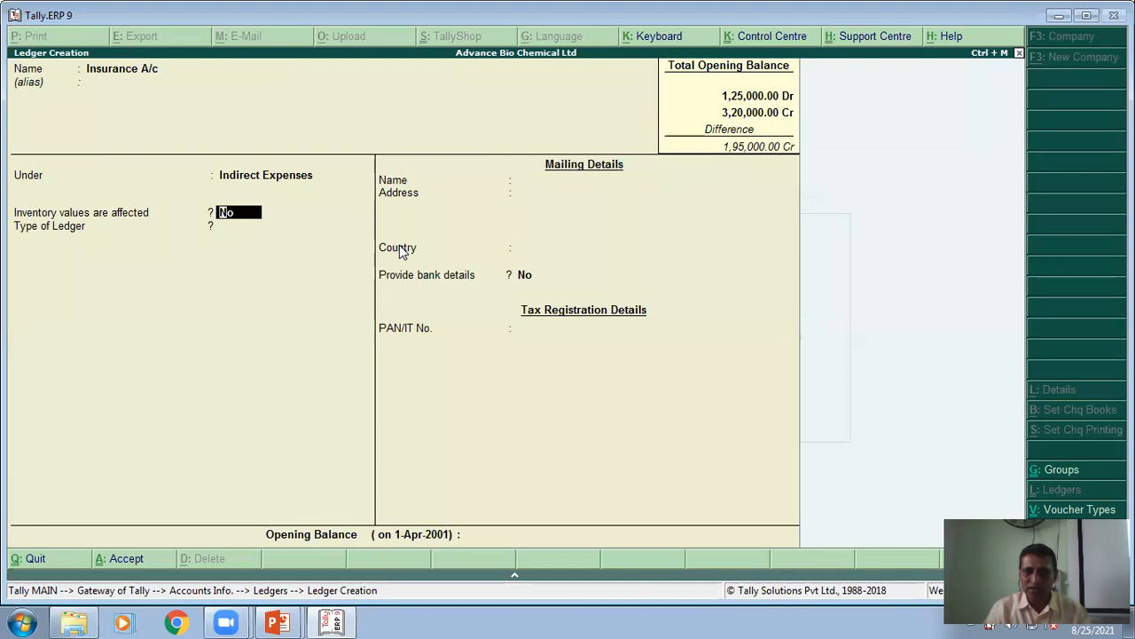
Keep Insurance A/c's default inventory, ledger type and bank settings, set its opening balance to 10000 Dr and accept the ledger.
key("Return")
key("Return")
key("Return")
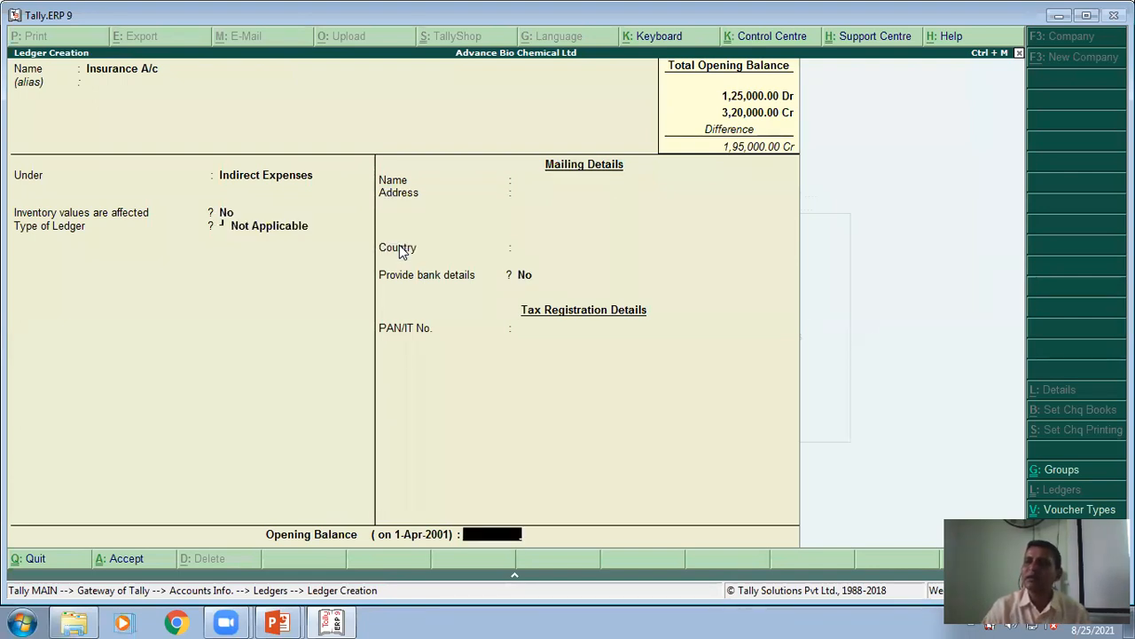
type("10,000")
key("Return")
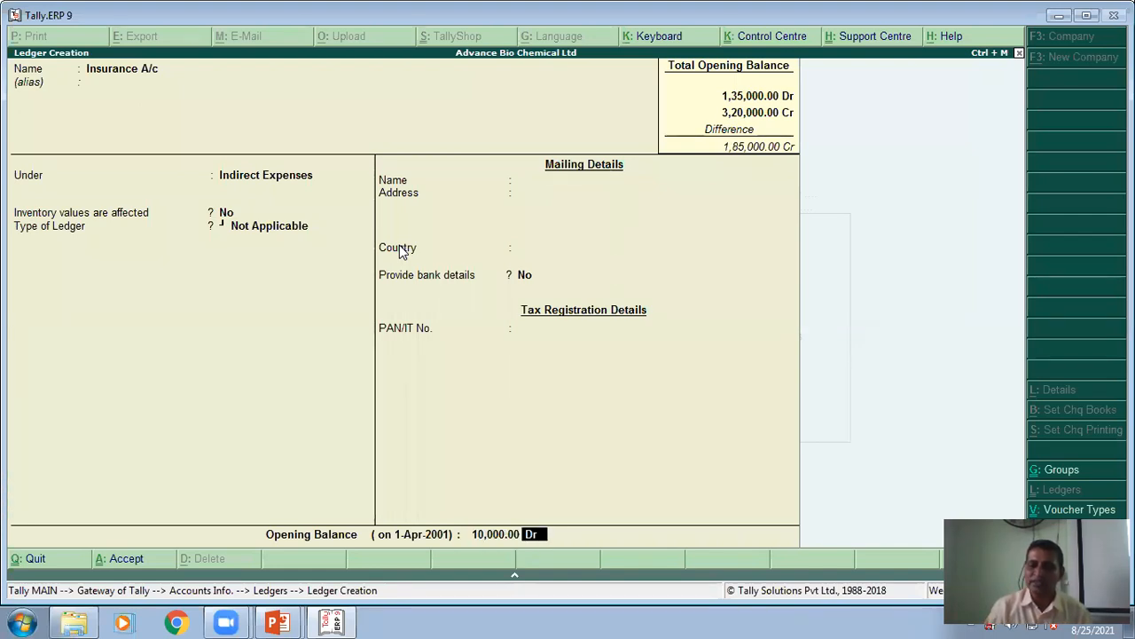
key("Return")
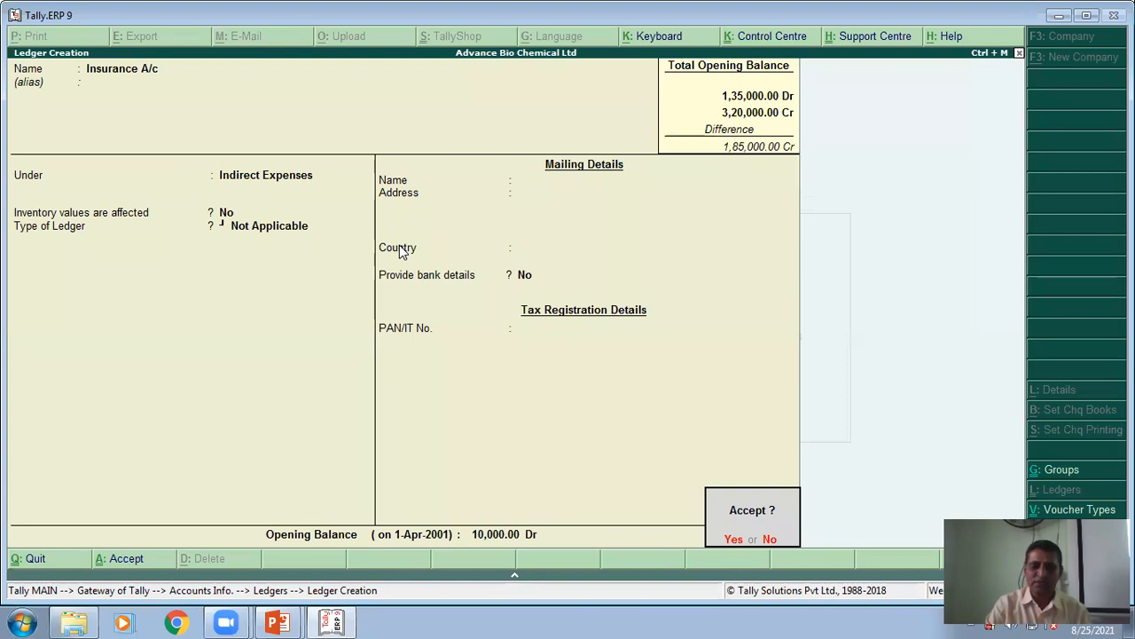
key("Return")
Check the seventh account in the problem slide and name the new ledger Wages A/c under the Direct Expenses group.
key("alt+Tab")
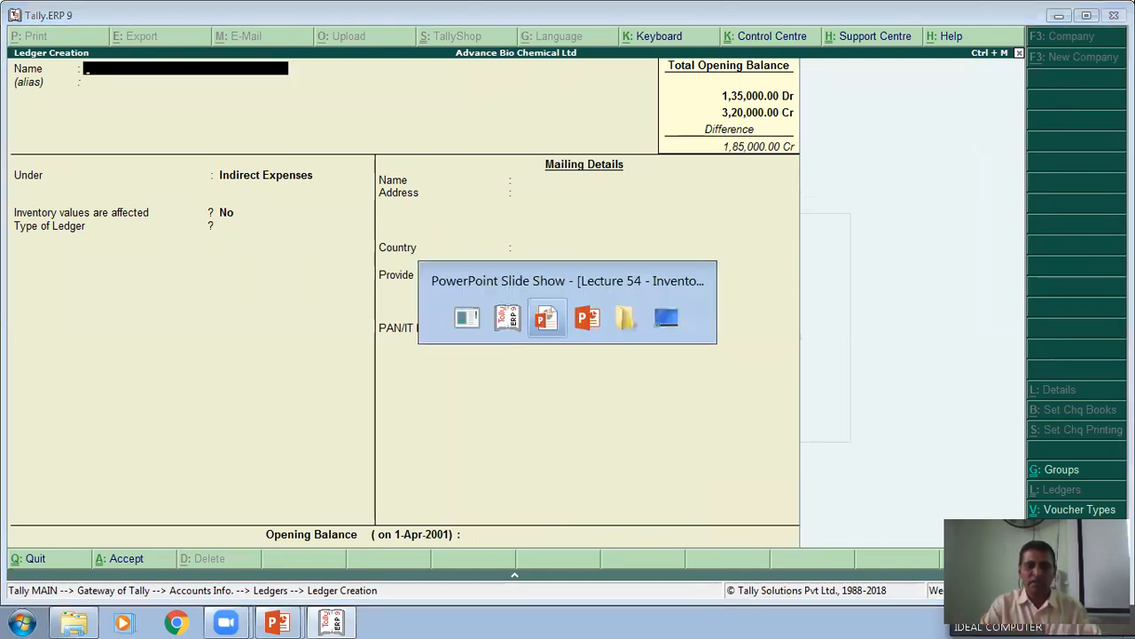
key("Right")
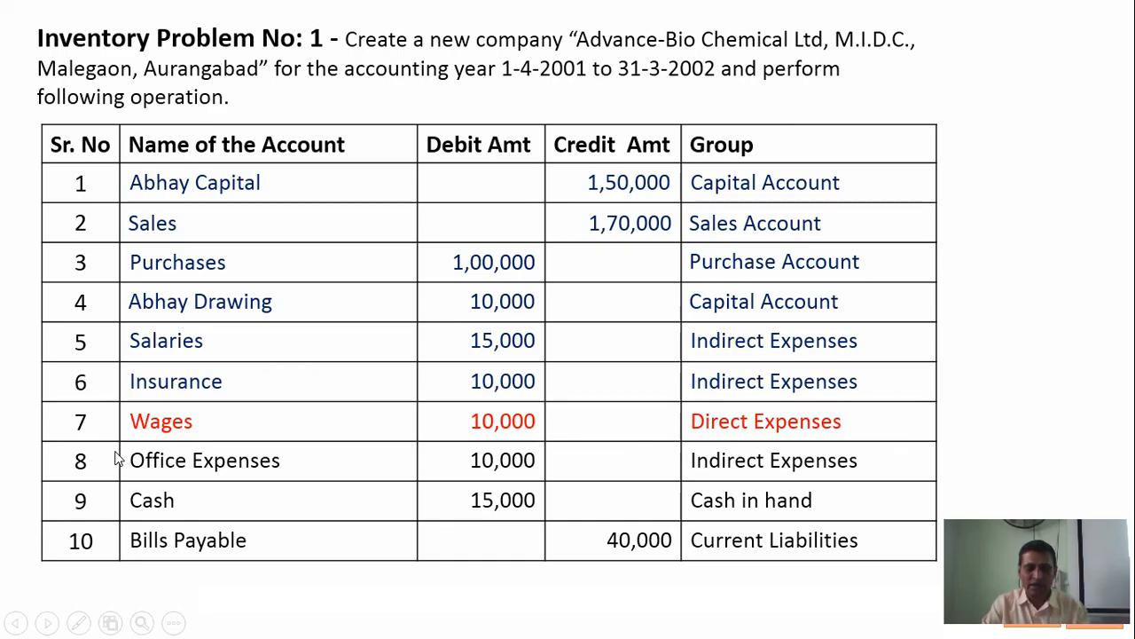
key("alt+Tab")
type("Wages A/c")
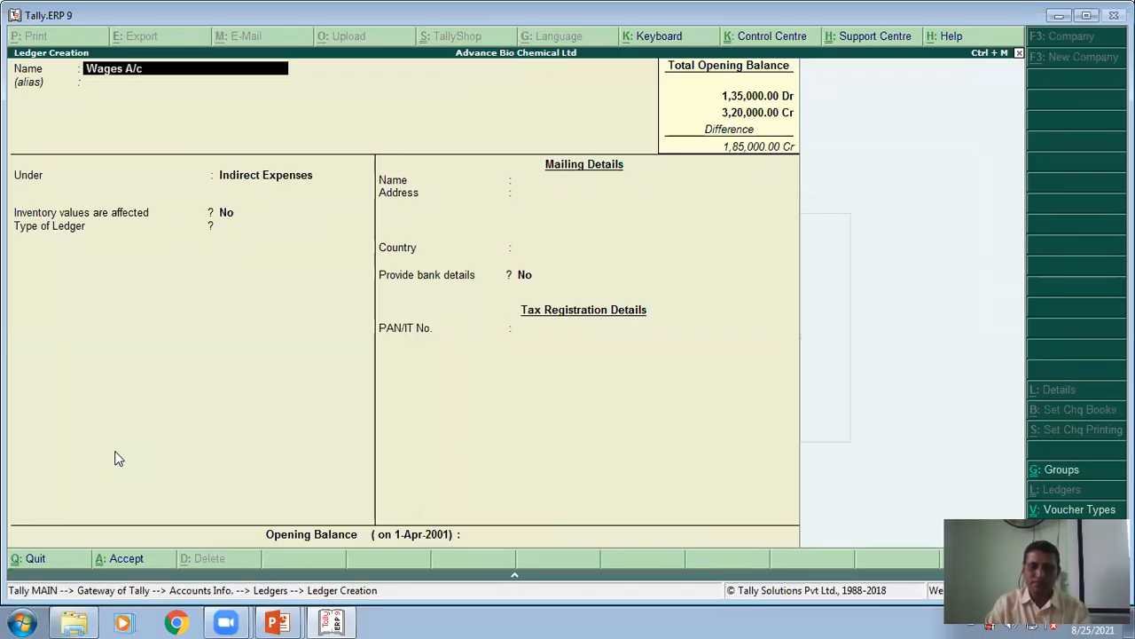
key("Return")
key("Return")
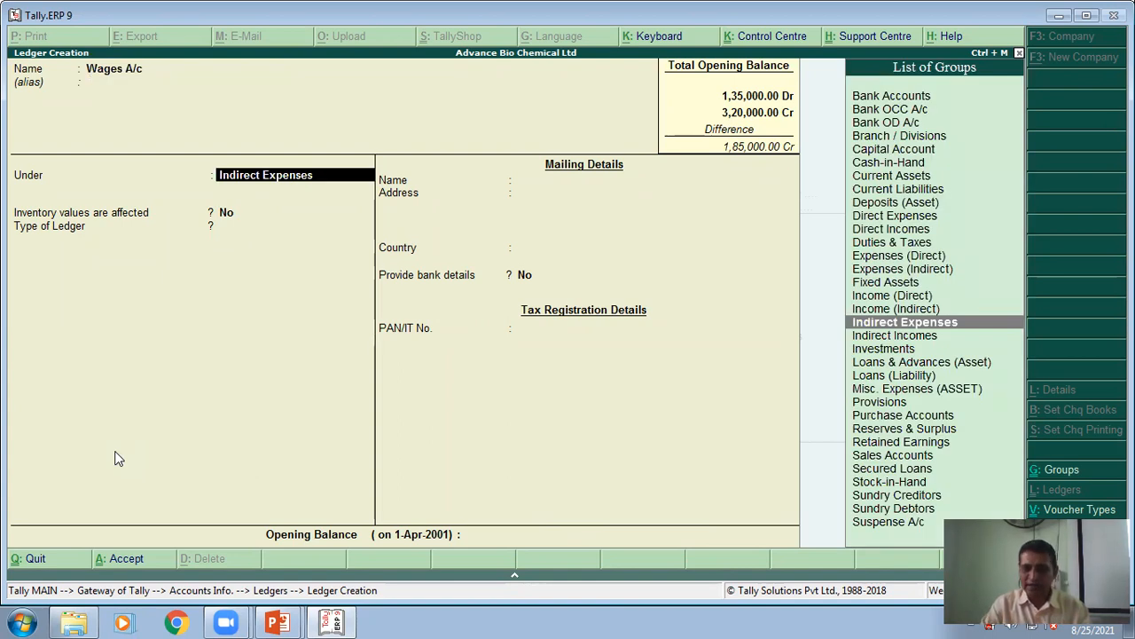
type("D")
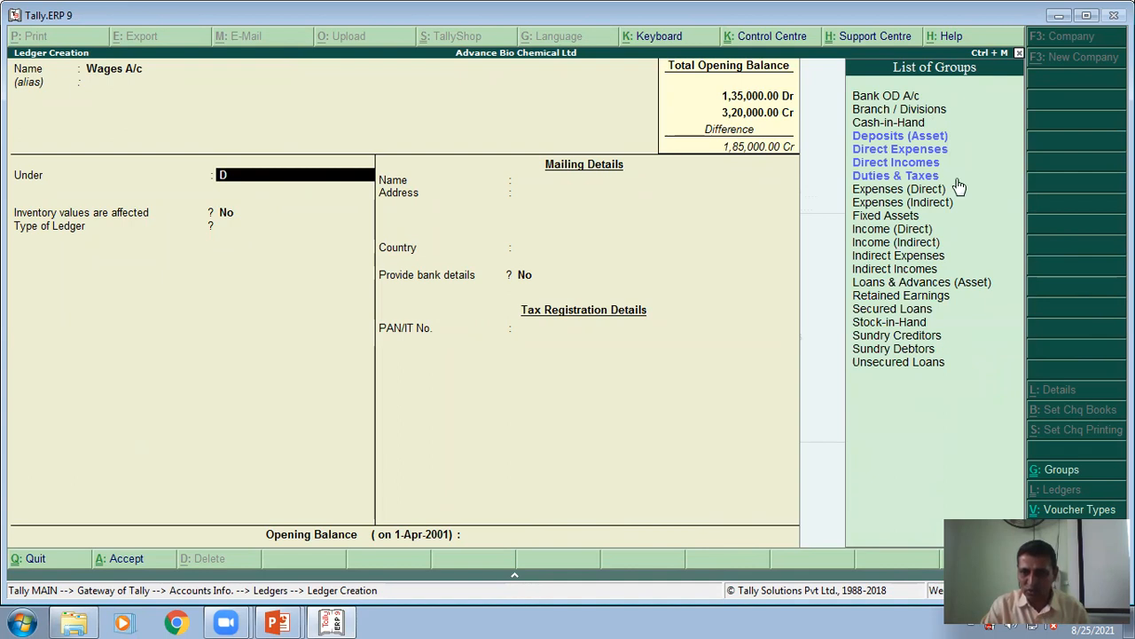
left_click(898, 150)
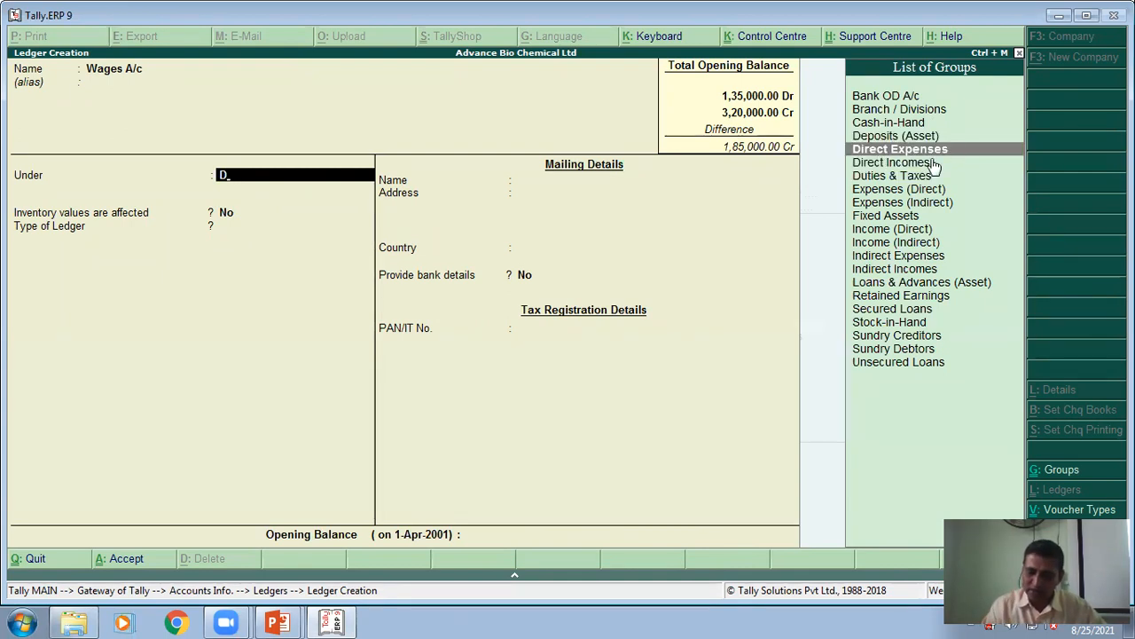
key("Return")
key("Return")
key("Return")
key("Return")
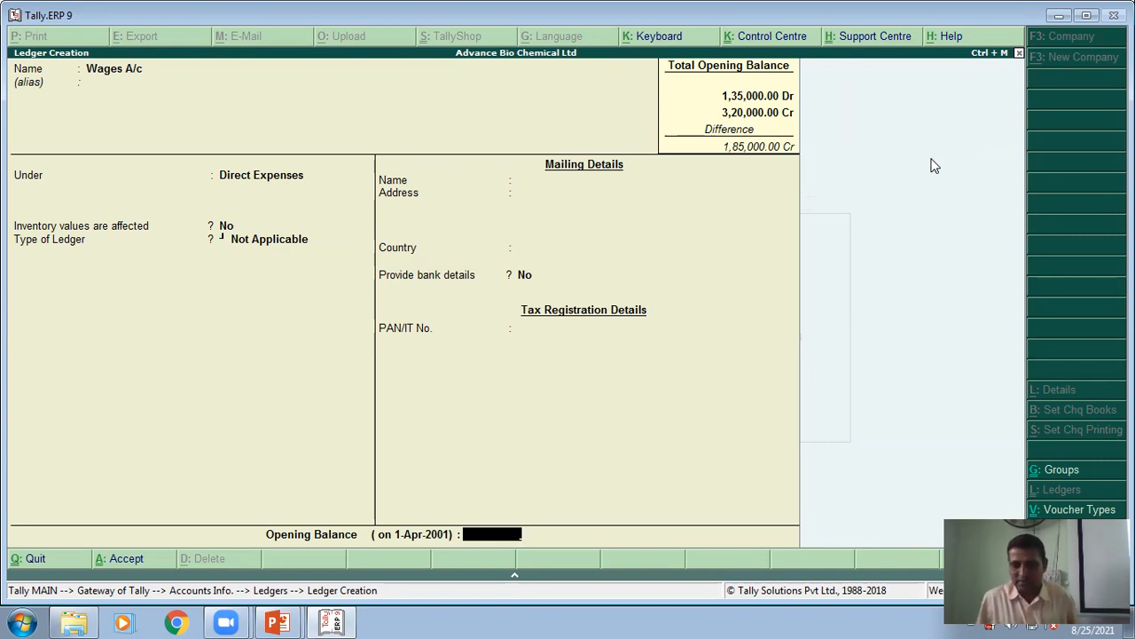
key("Return")
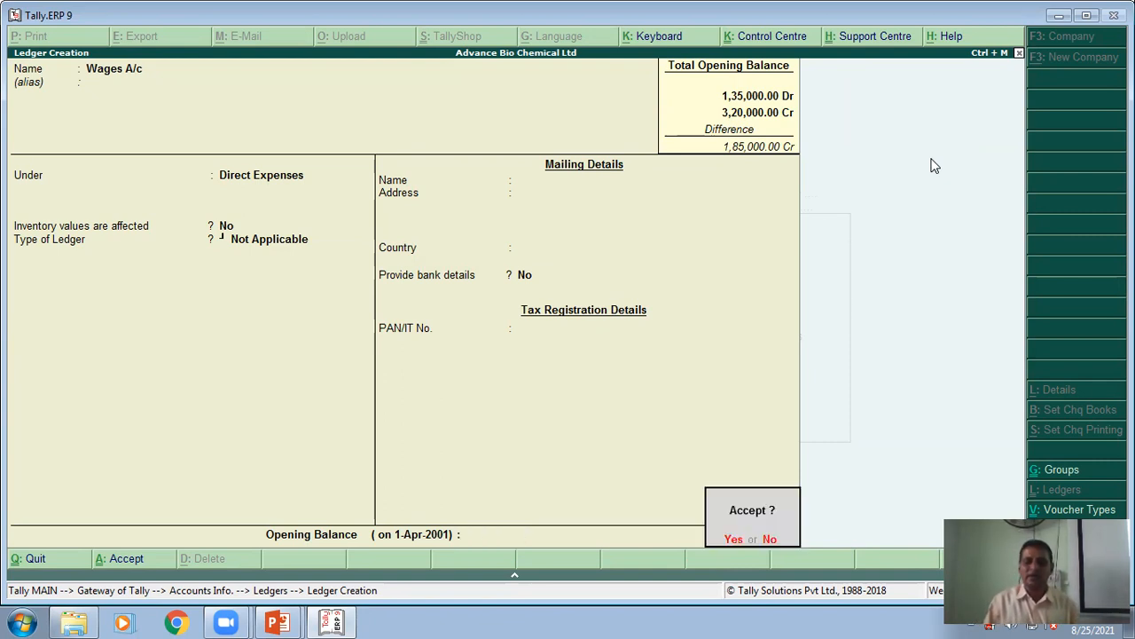
key("n")
key("Return")
key("Return")
key("Return")
key("Return")
key("Return")
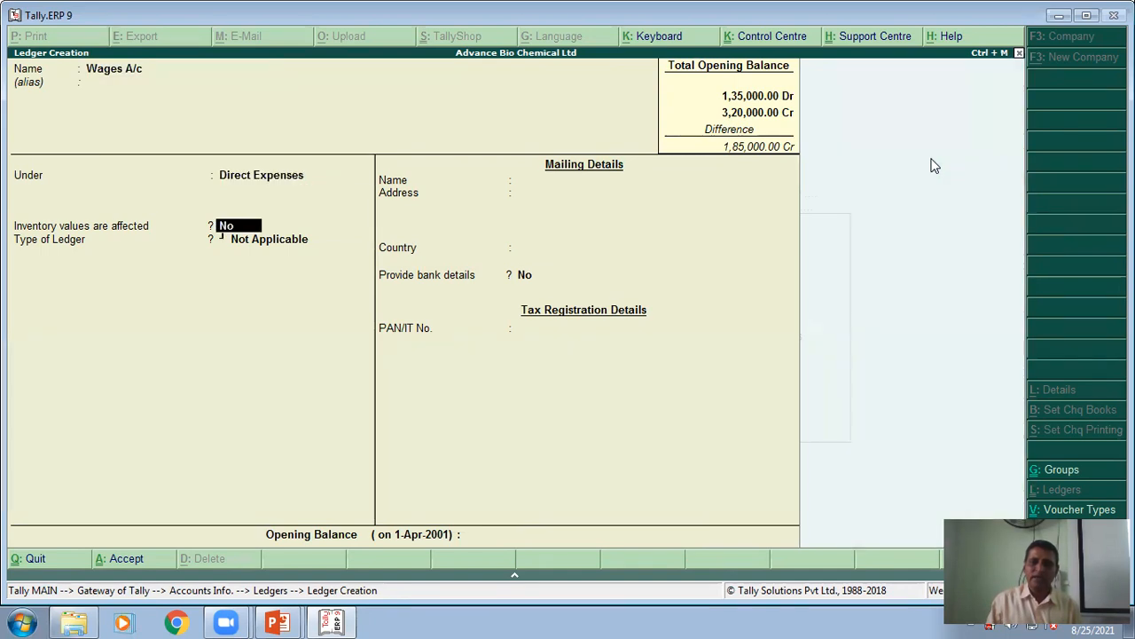
Keep Wages A/c's default inventory, ledger type and bank settings, set its opening balance to 10000 Dr and accept the ledger.
key("Return")
type("10,000")
key("Return")
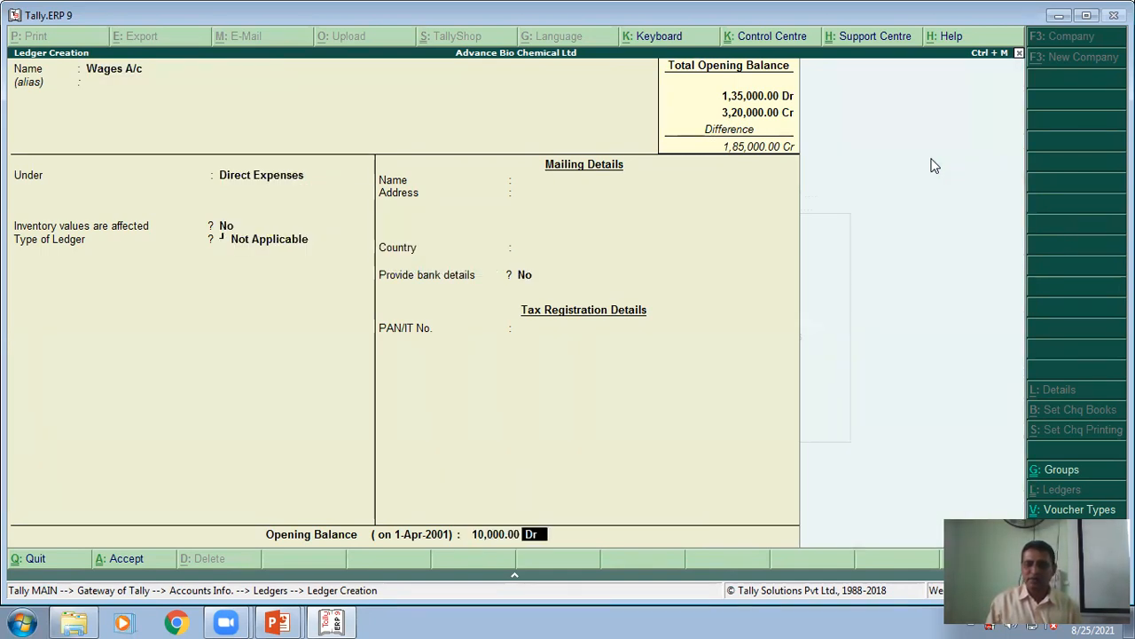
key("Return")
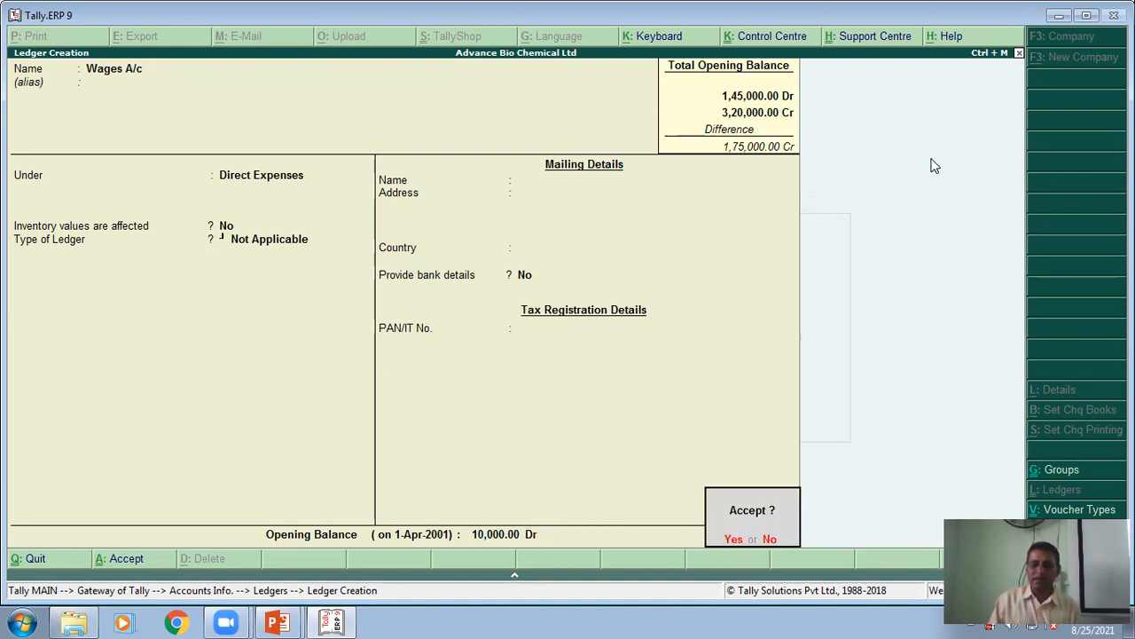
left_click(731, 539)
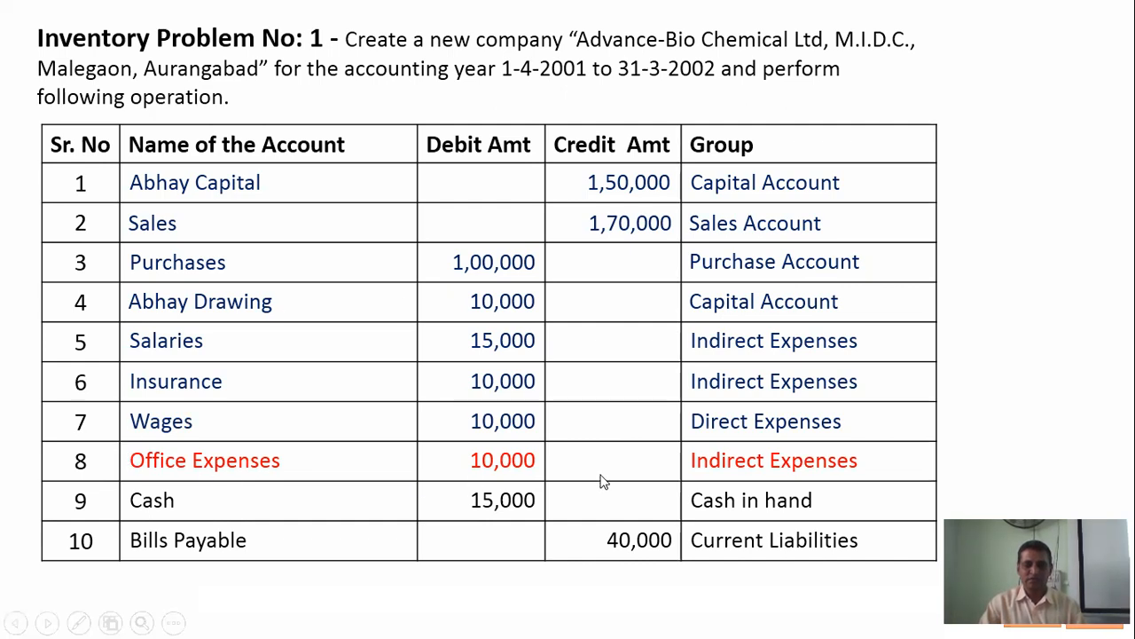
Return from the problem slide to Tally and name the new ledger Office Expenses under the Indirect Expenses group.
key("alt+Tab")
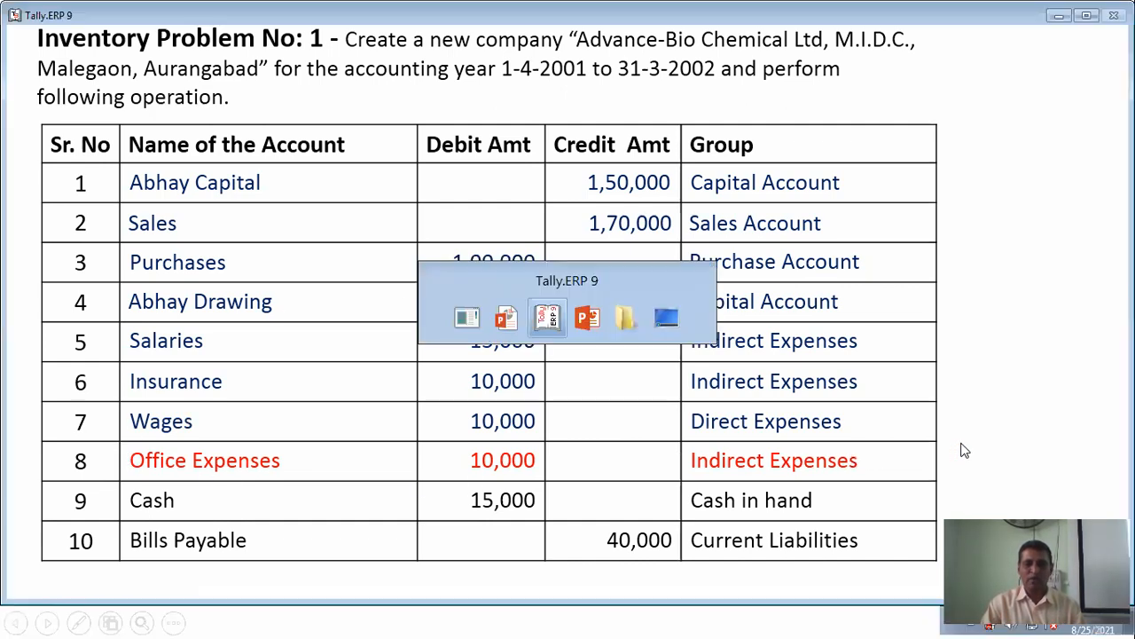
type("Of")
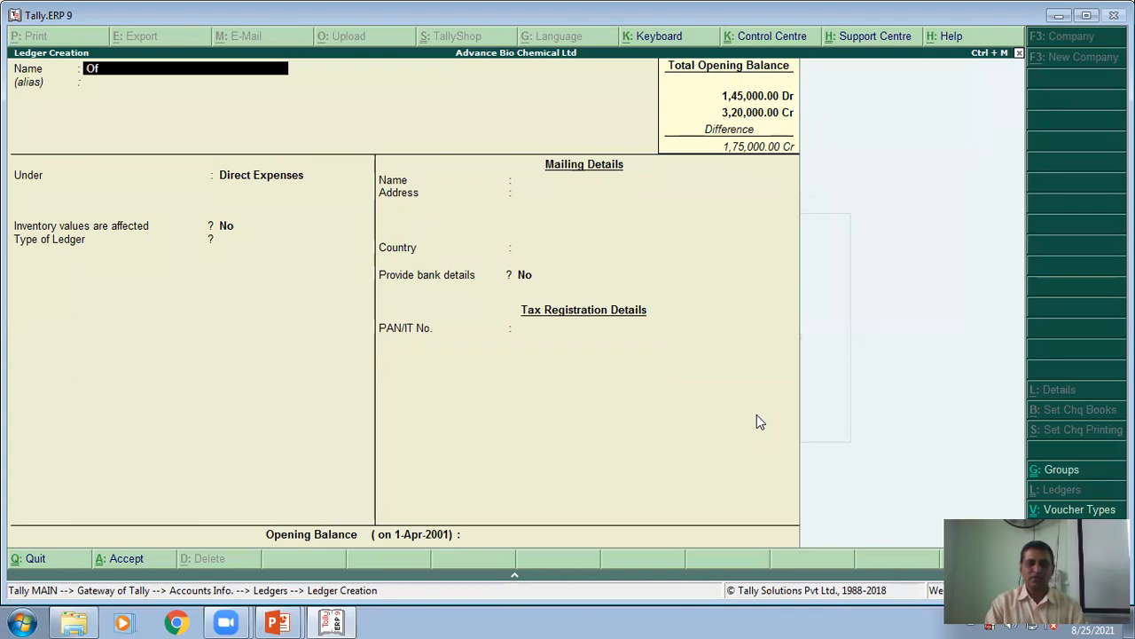
type("fice Expenses")
key("Return")
key("Return")
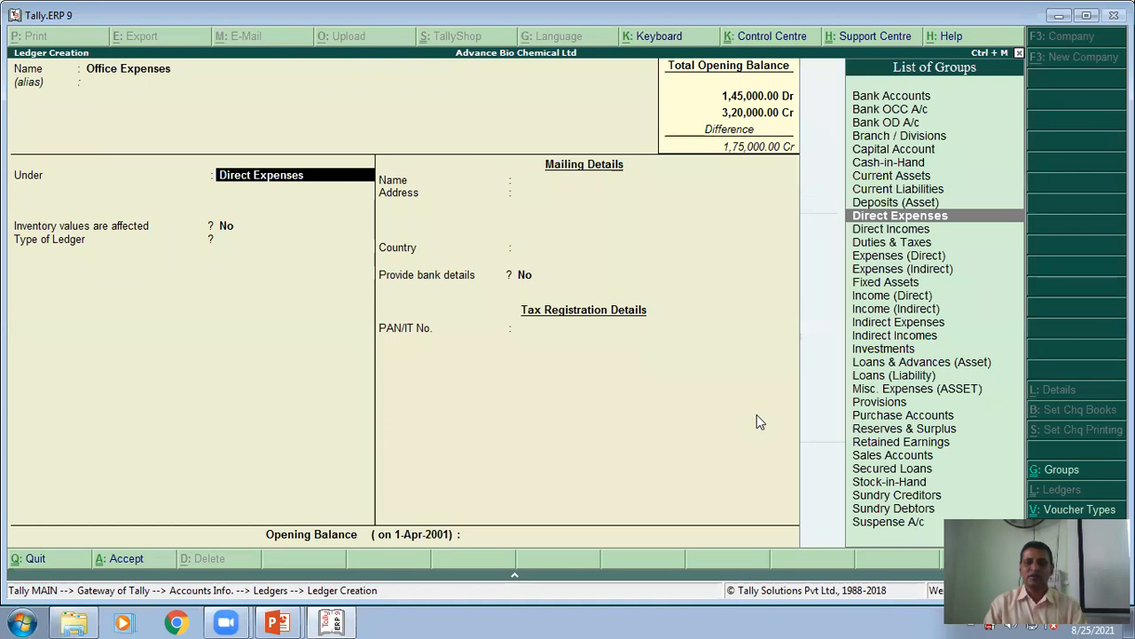
type("I")
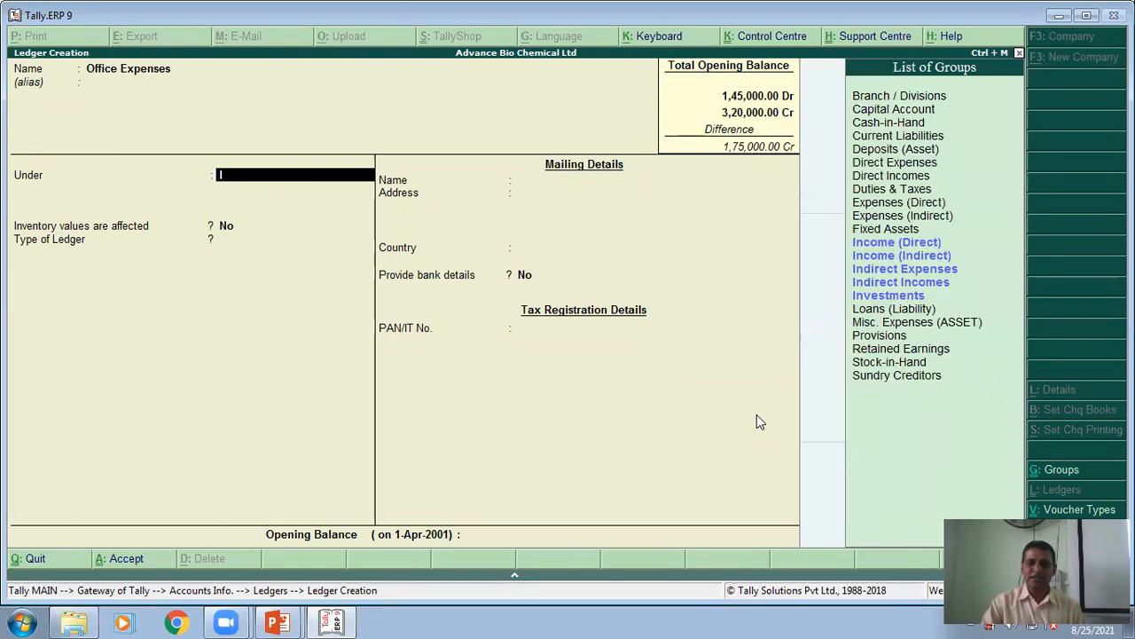
left_click(911, 270)
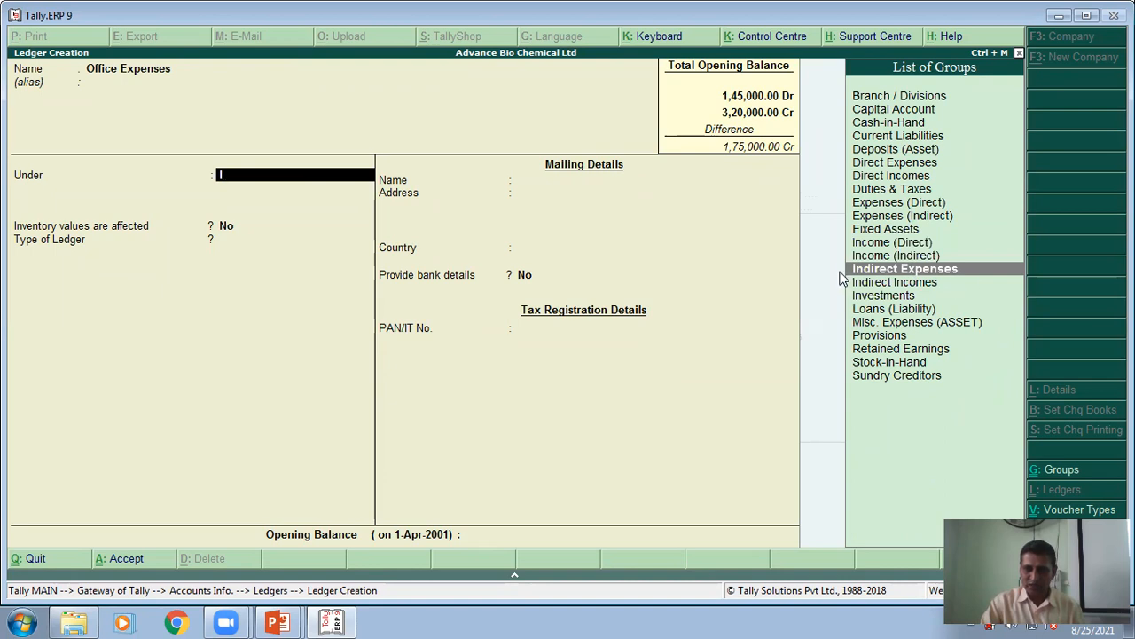
key("Return")
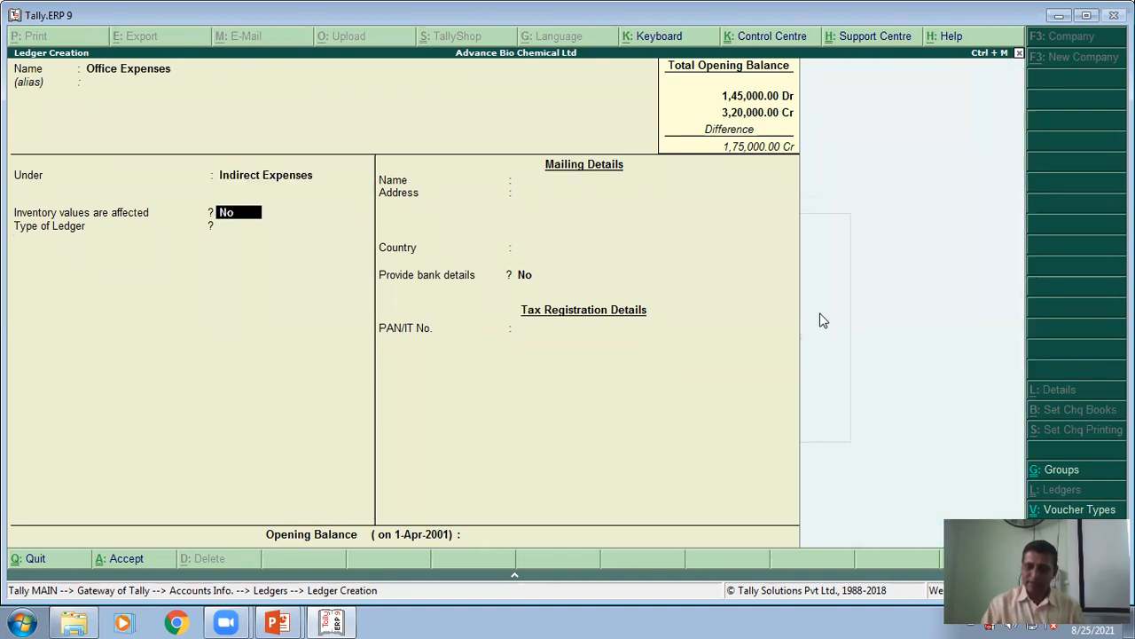
Keep Office Expenses' default inventory, ledger type and bank settings, set its opening balance to 10000 Dr and accept the ledger.
key("Return")
key("Return")
key("Return")
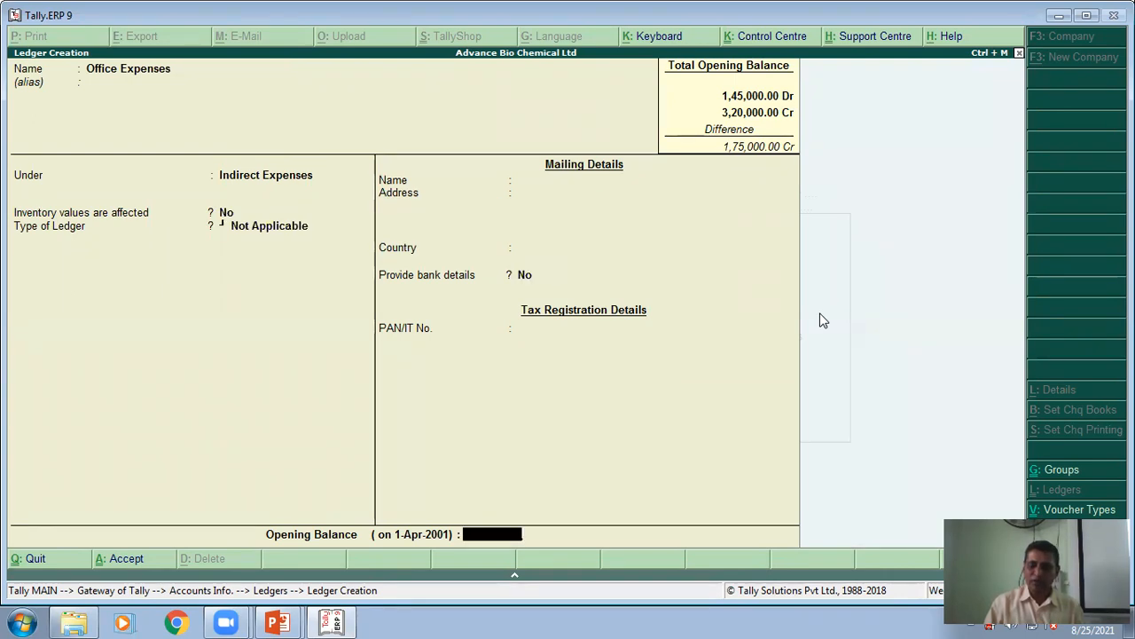
type("100000.00")
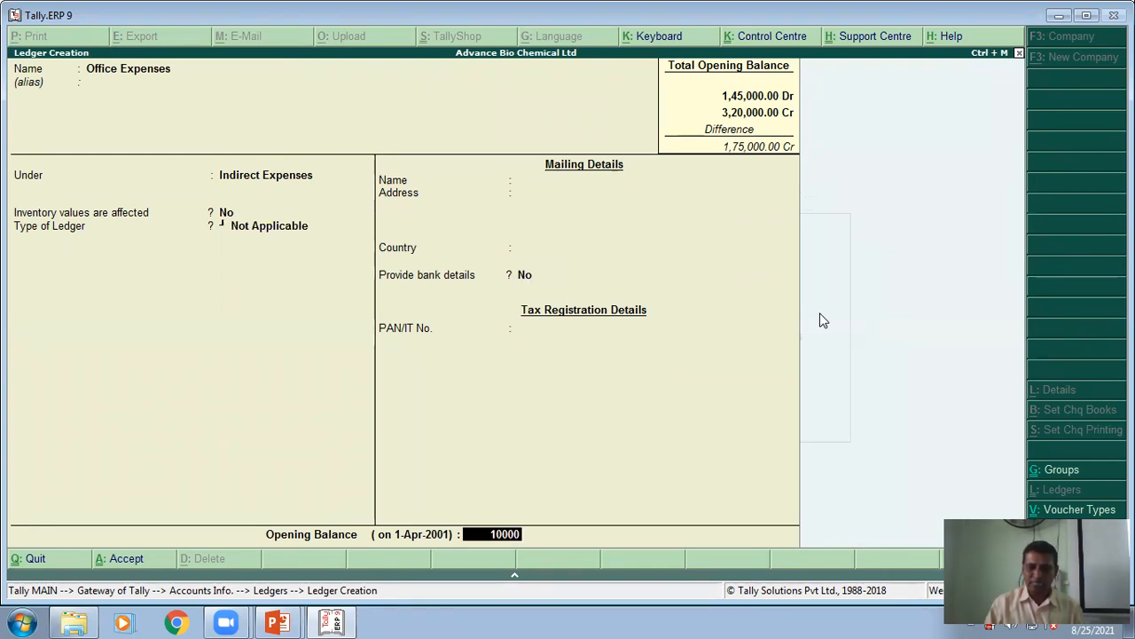
key("Return")
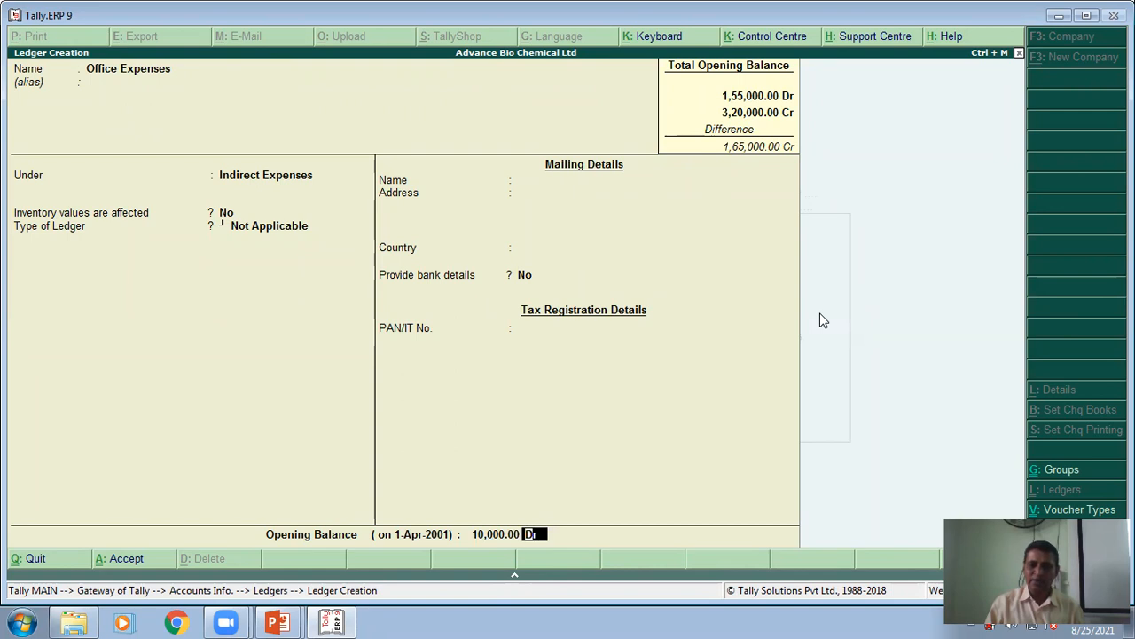
key("Return")
key("Return")
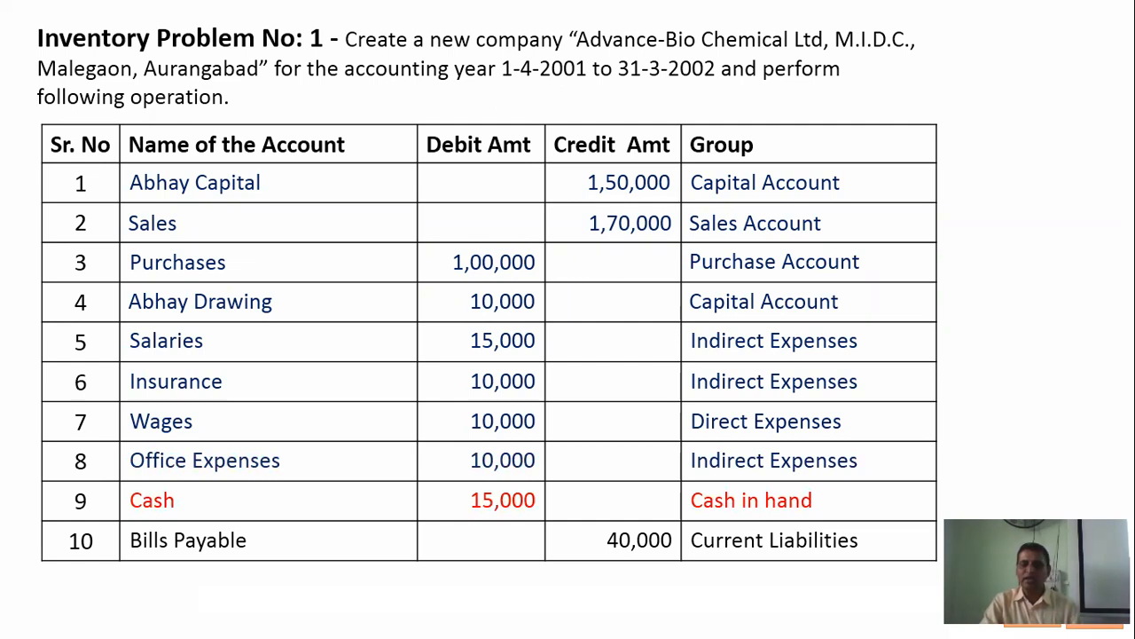
Switch back to Tally, quit the blank ledger creation form and open the existing Cash ledger for alteration.
key("alt+Tab")
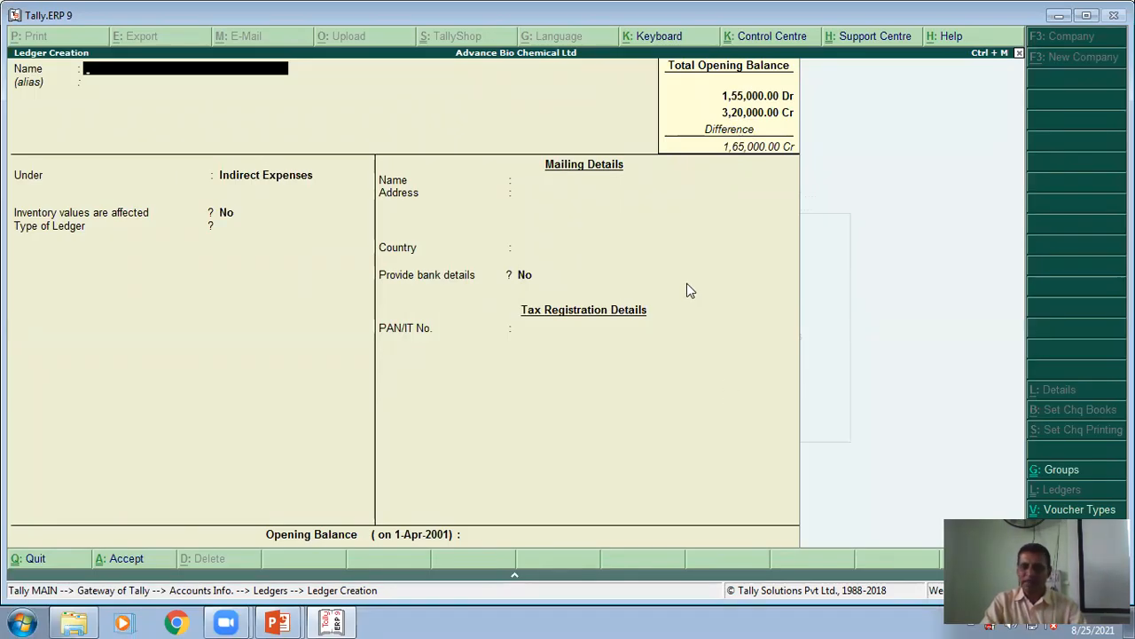
key("Escape")
key("y")
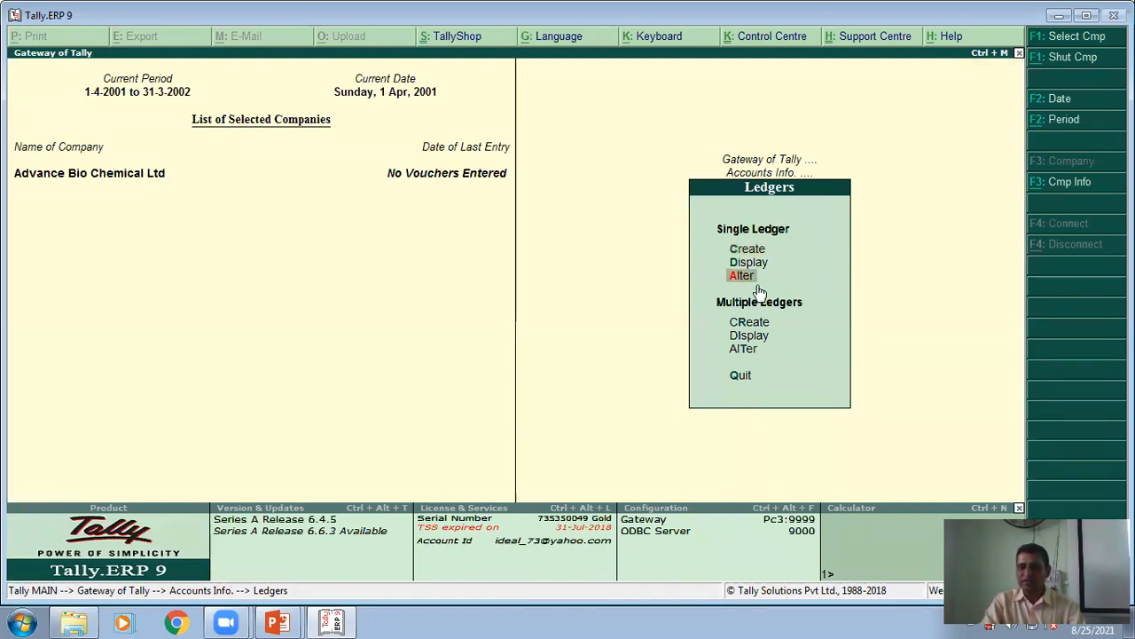
key("Return")
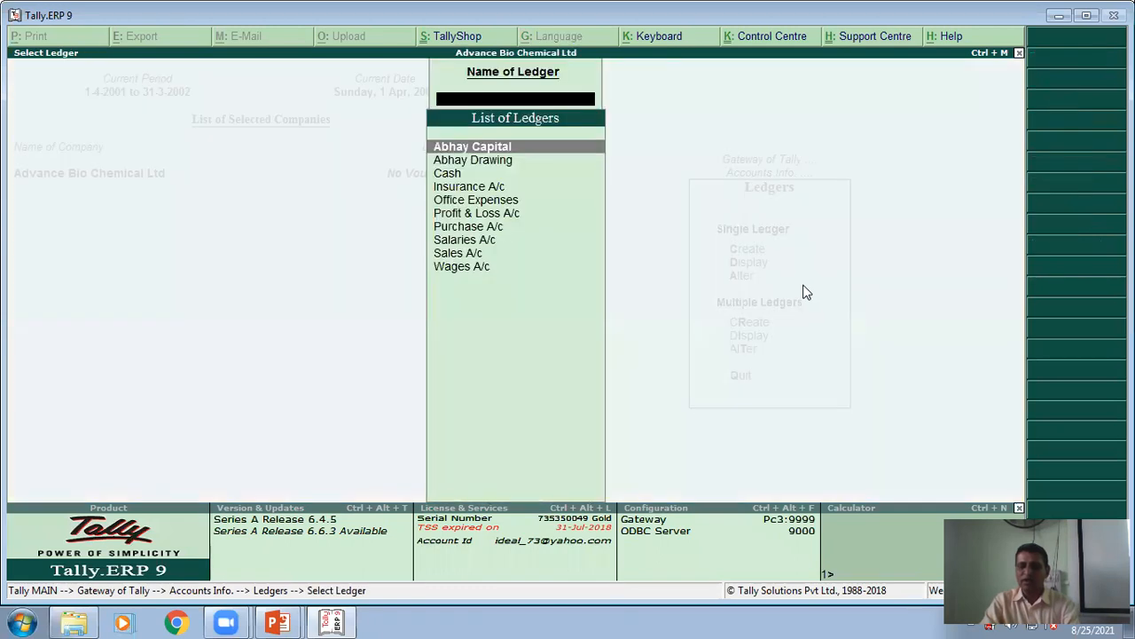
left_click(452, 174)
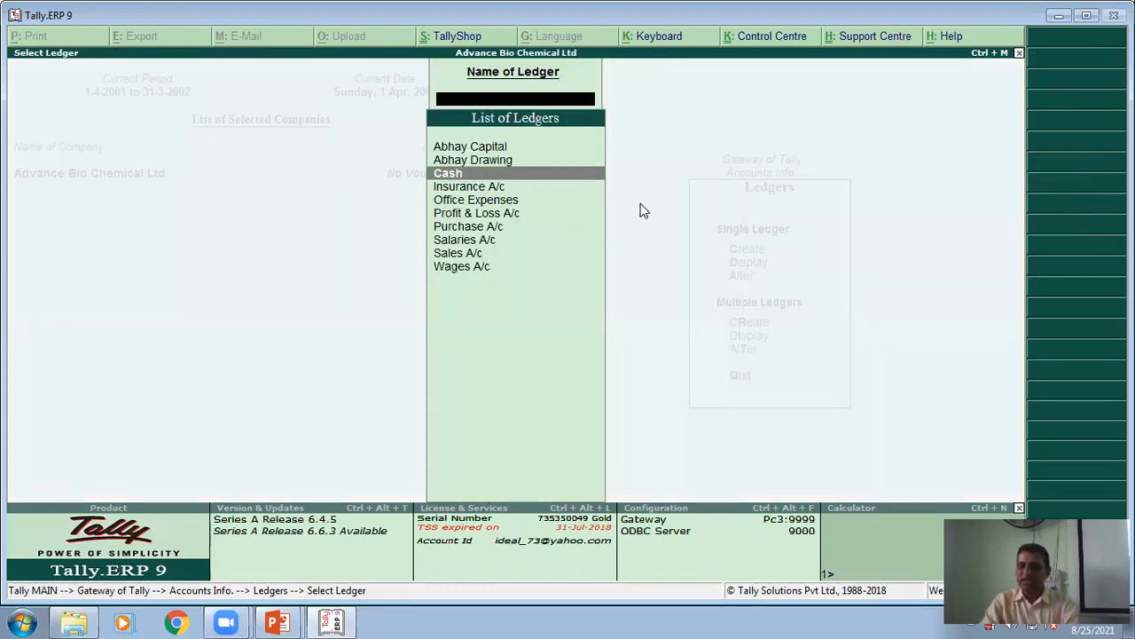
key("Return")
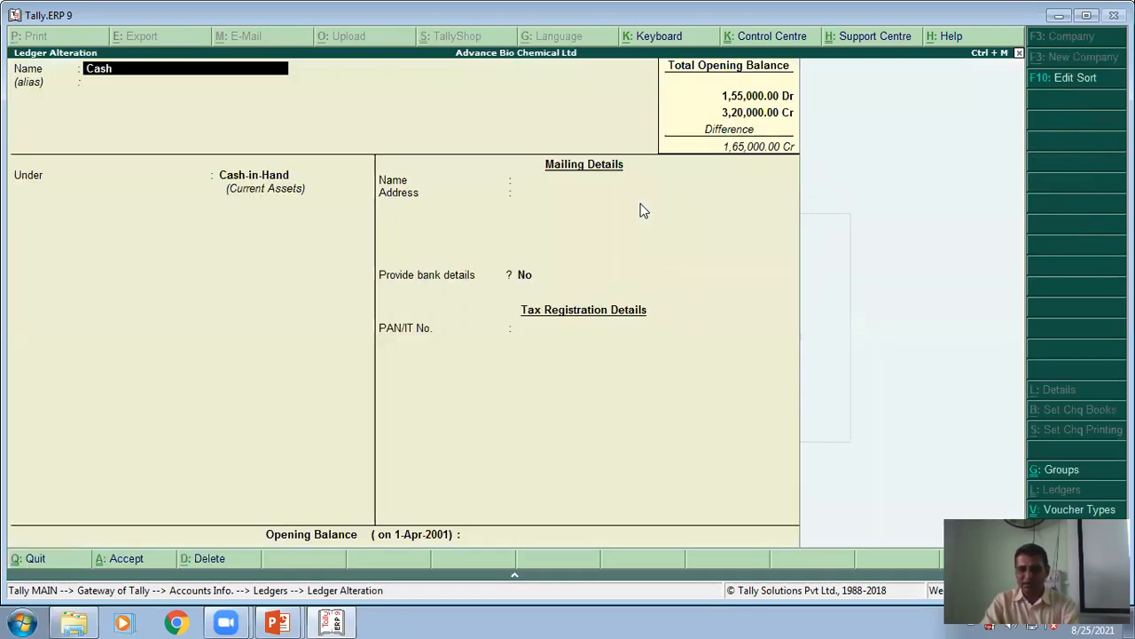
Keep the Cash ledger's name, Cash-in-Hand group and bank setting, set its opening balance to 15000 Dr and accept the alteration.
key("Return")
key("Return")
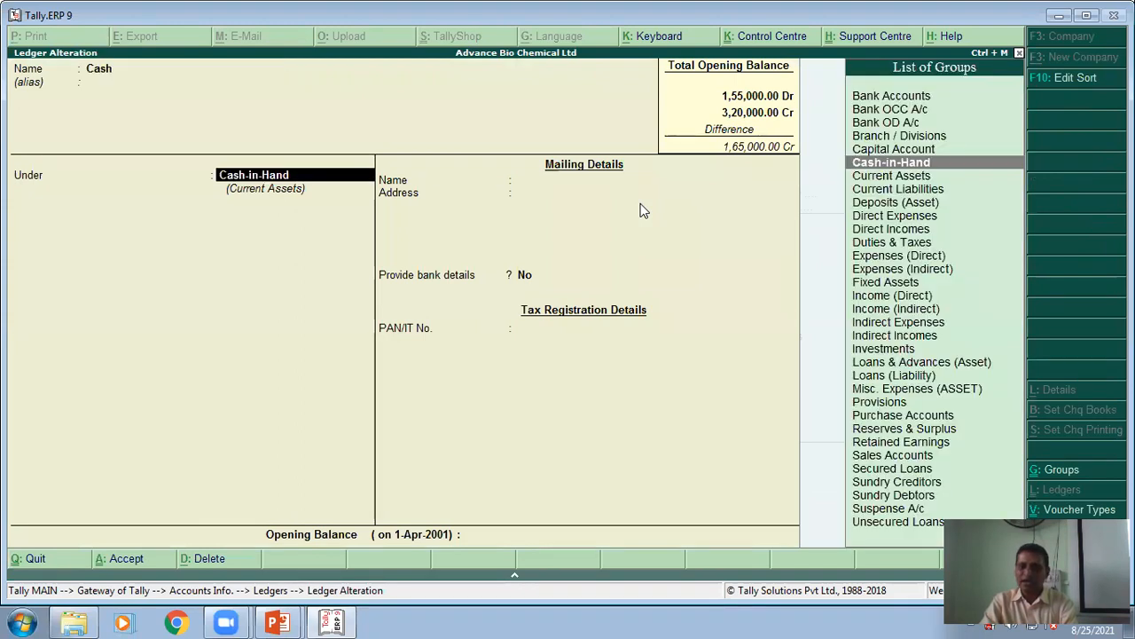
key("Return")
key("Return")
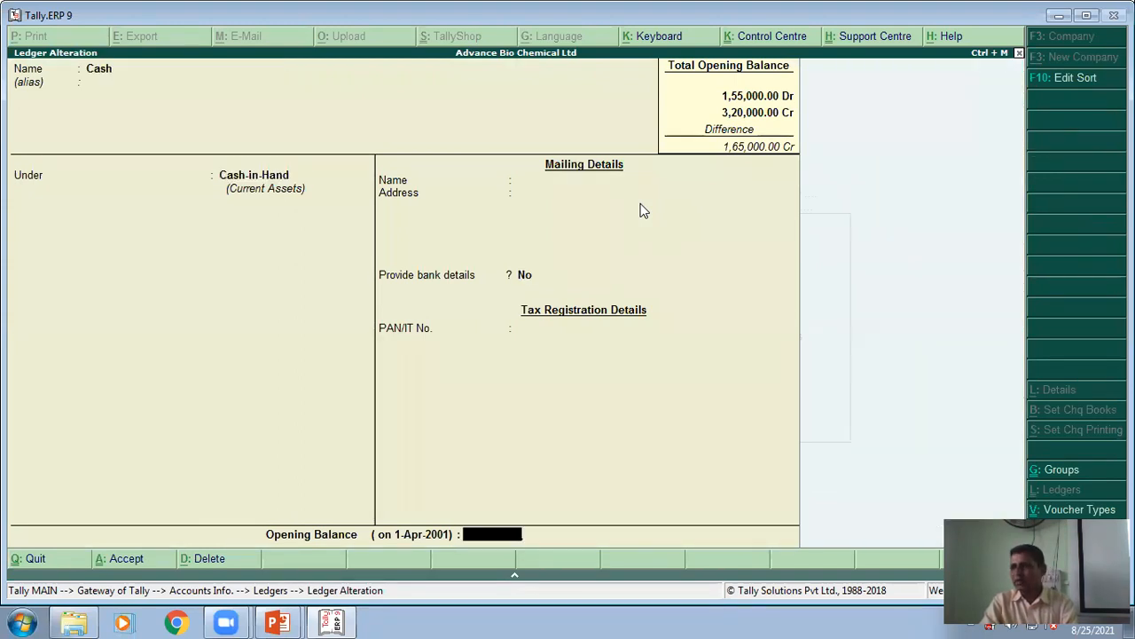
type("15000")
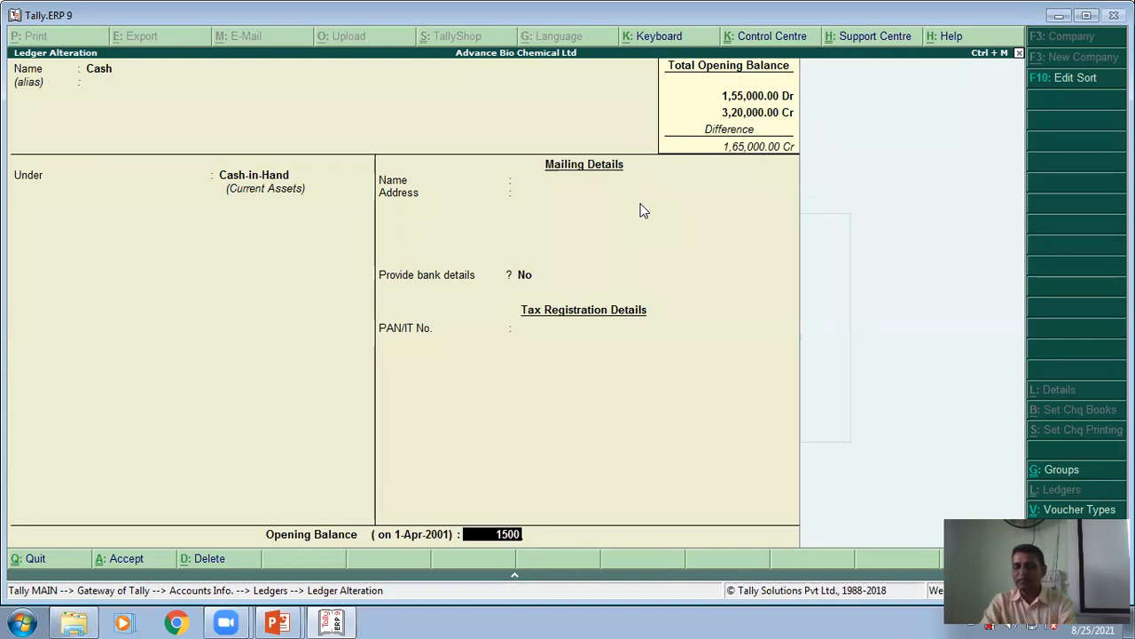
key("Return")
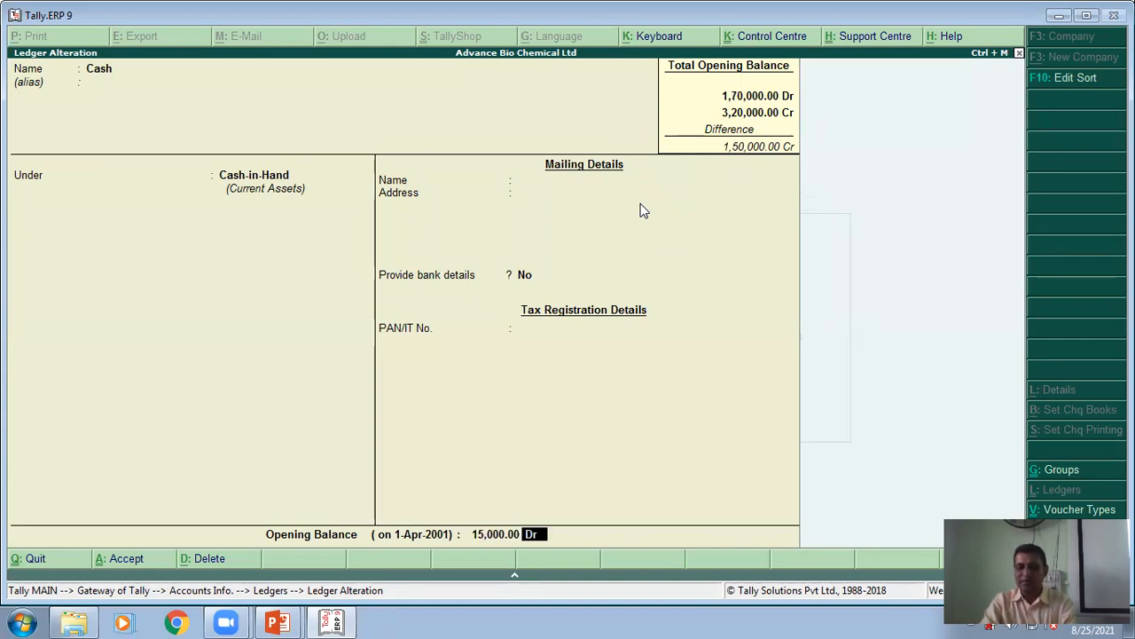
key("Return")
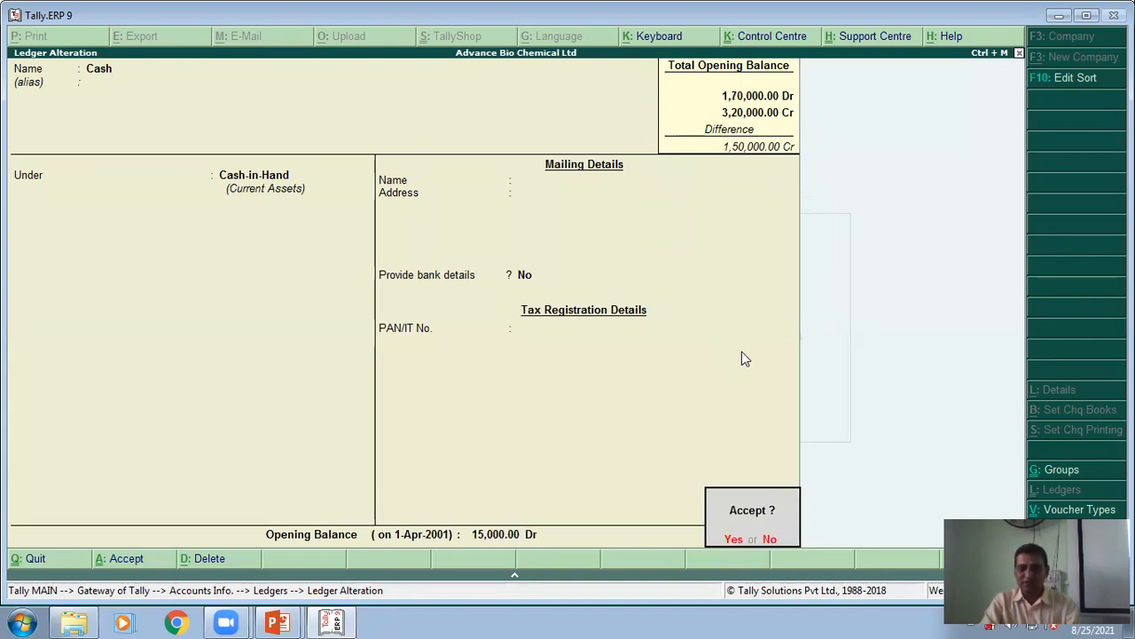
left_click(732, 541)
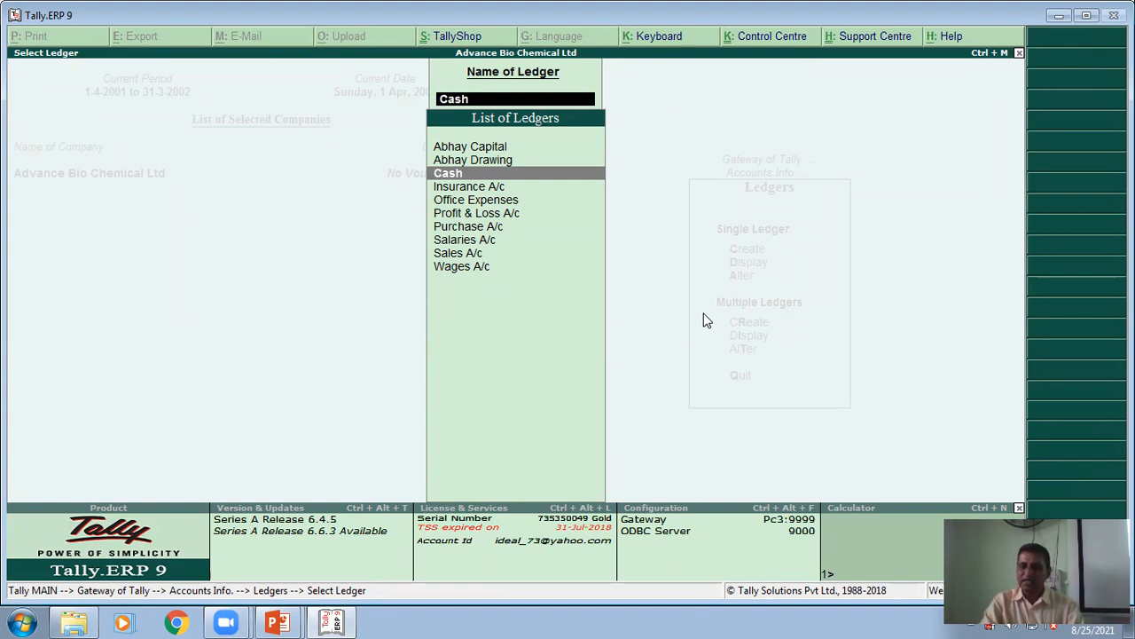
Leave the ledger alteration selection and open a blank form for creating a single ledger.
key("Escape")
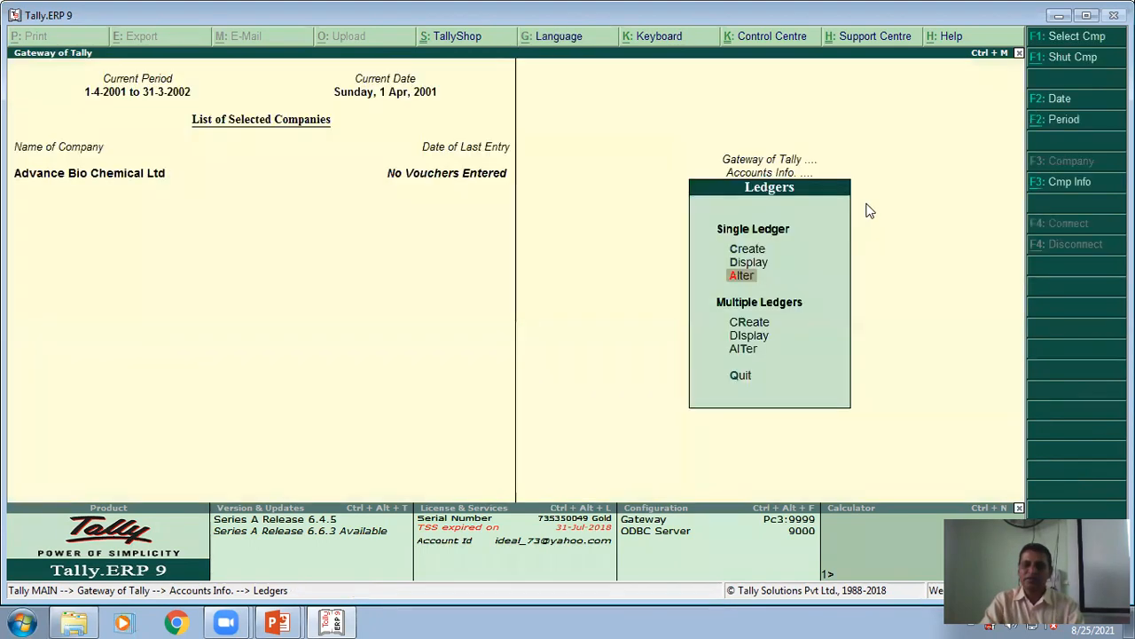
left_click(752, 249)
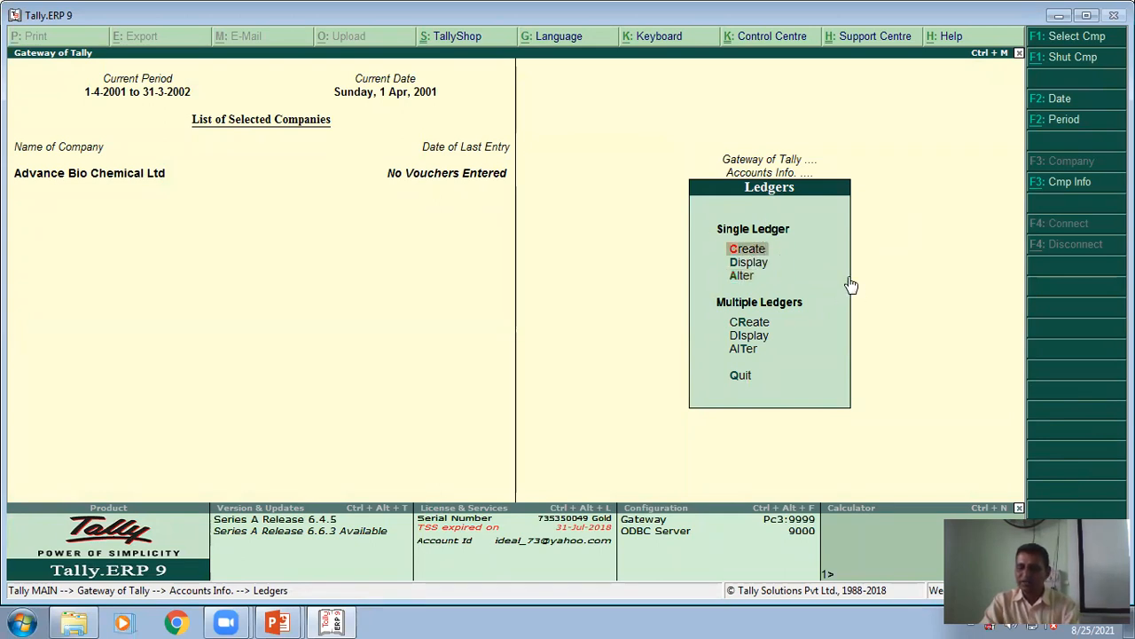
key("Return")
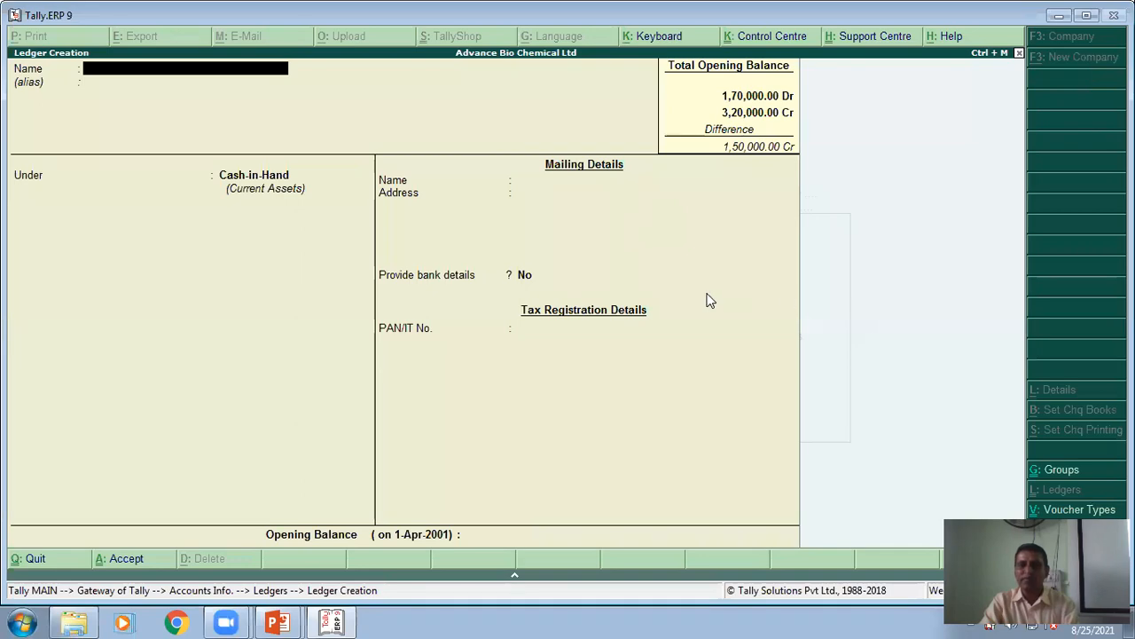
Check account 10 on the problem slide, return to Tally and name the new ledger Bills Payable under the Current Liabilities group.
key("alt+Tab")
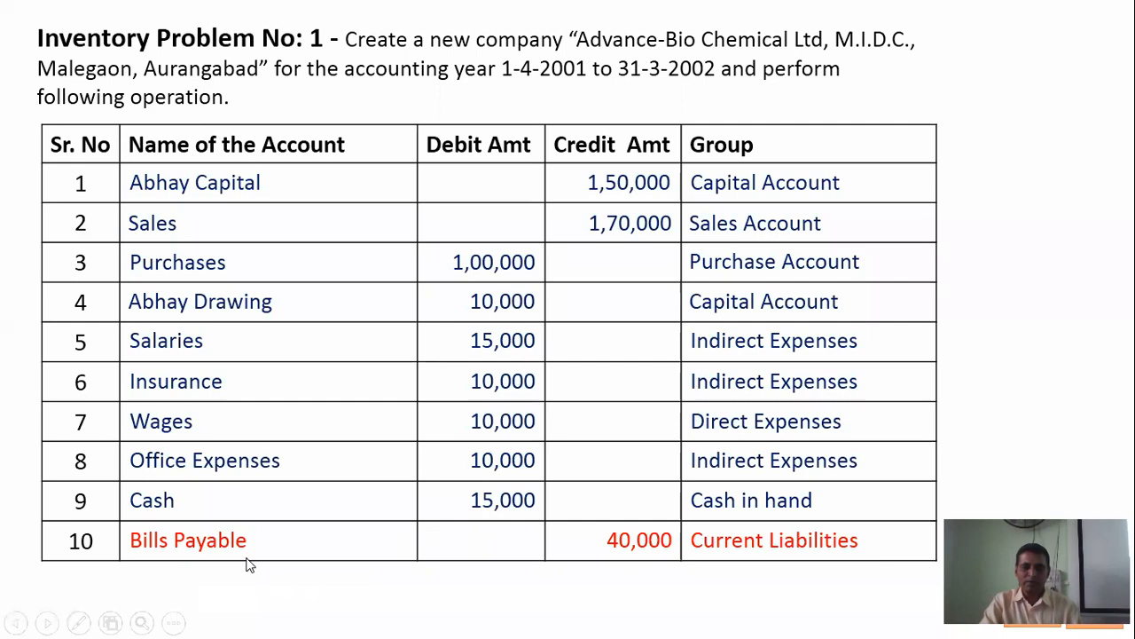
key("alt+Tab")
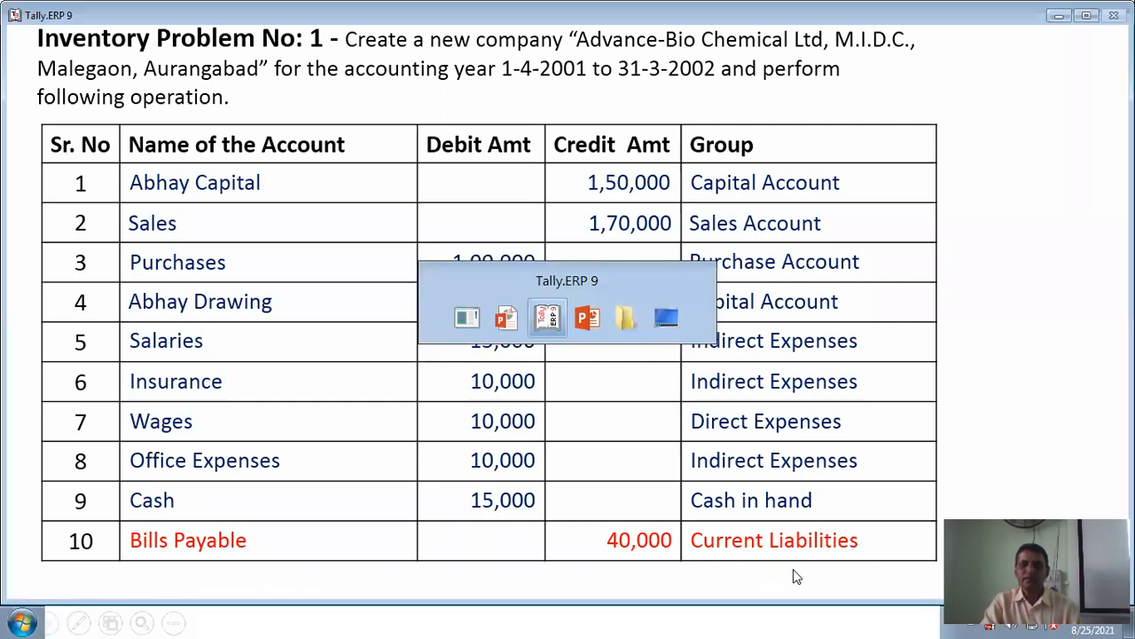
type("Bills Payab")
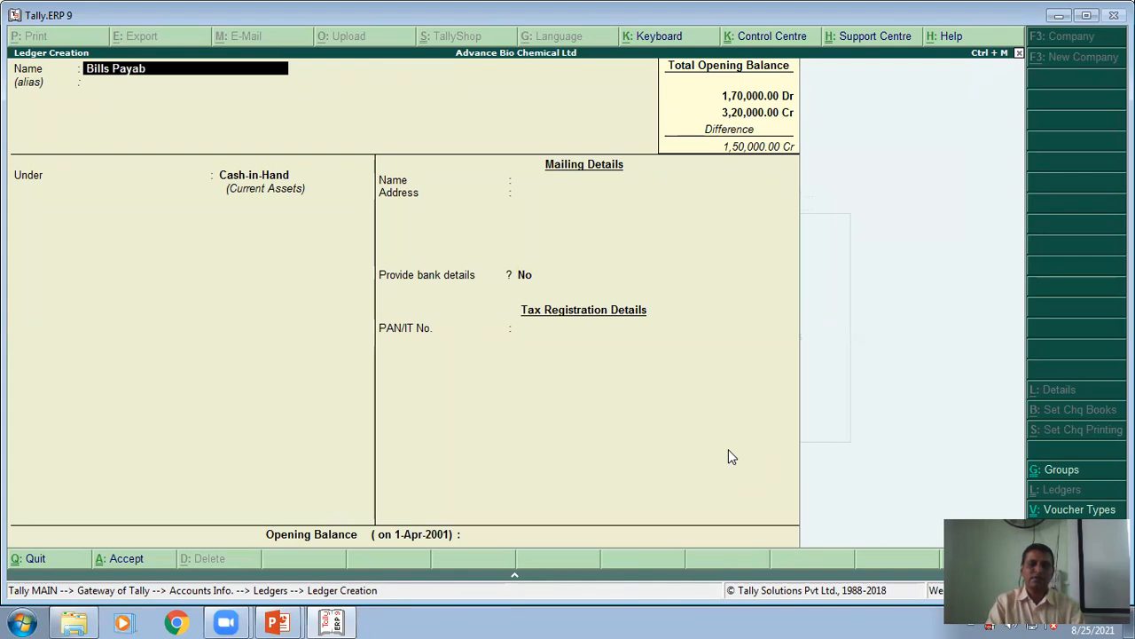
type("le")
key("Return")
key("Return")
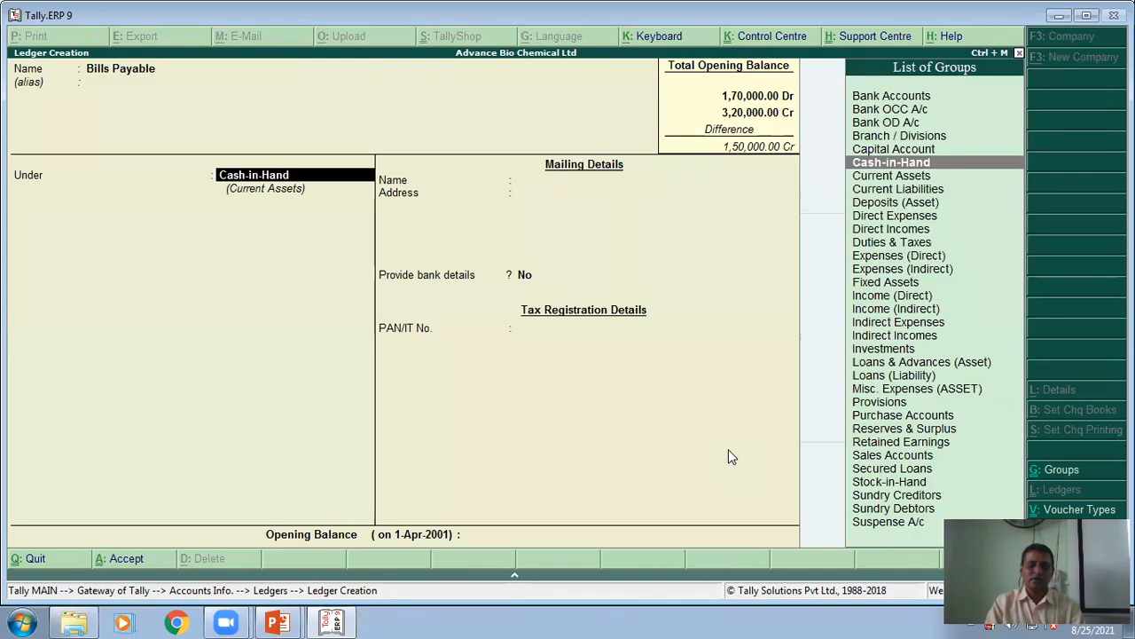
type("C")
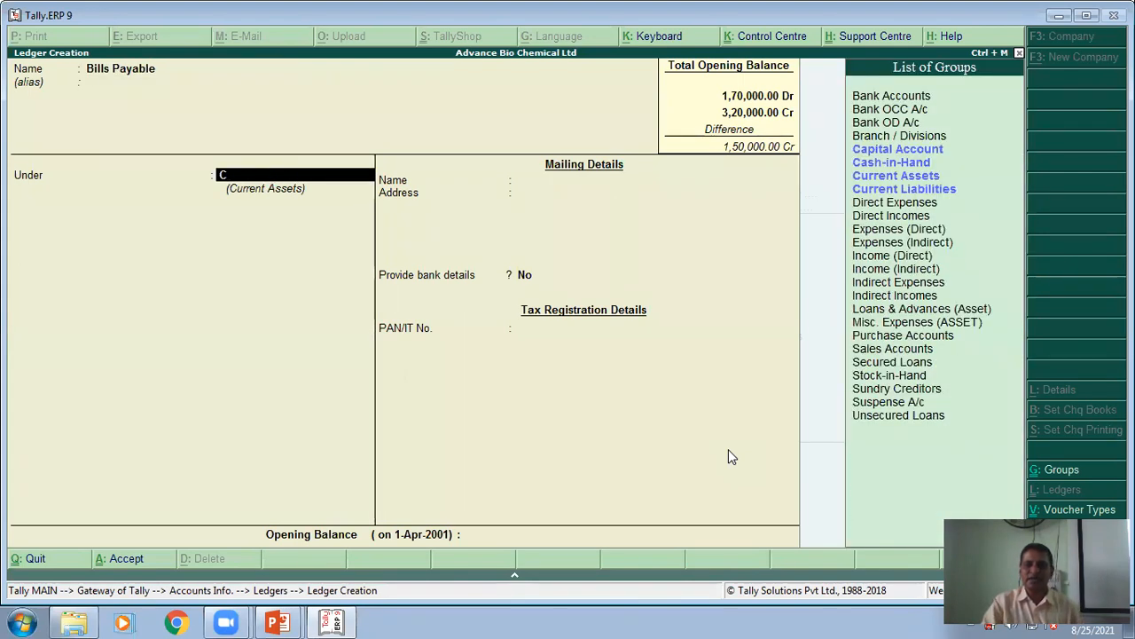
left_click(907, 191)
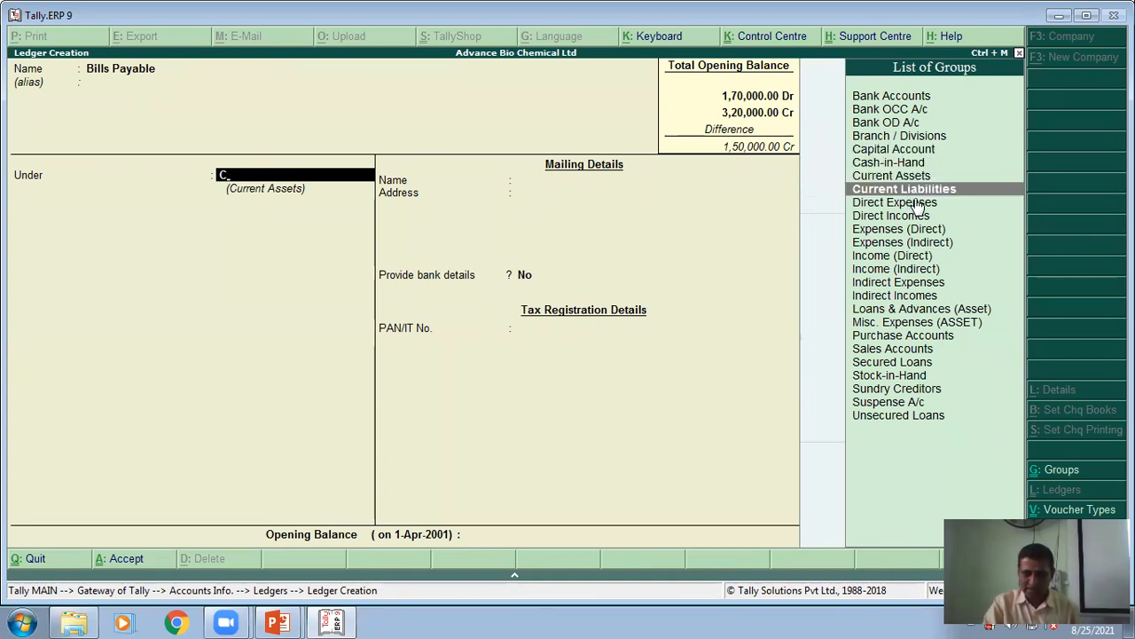
key("Return")
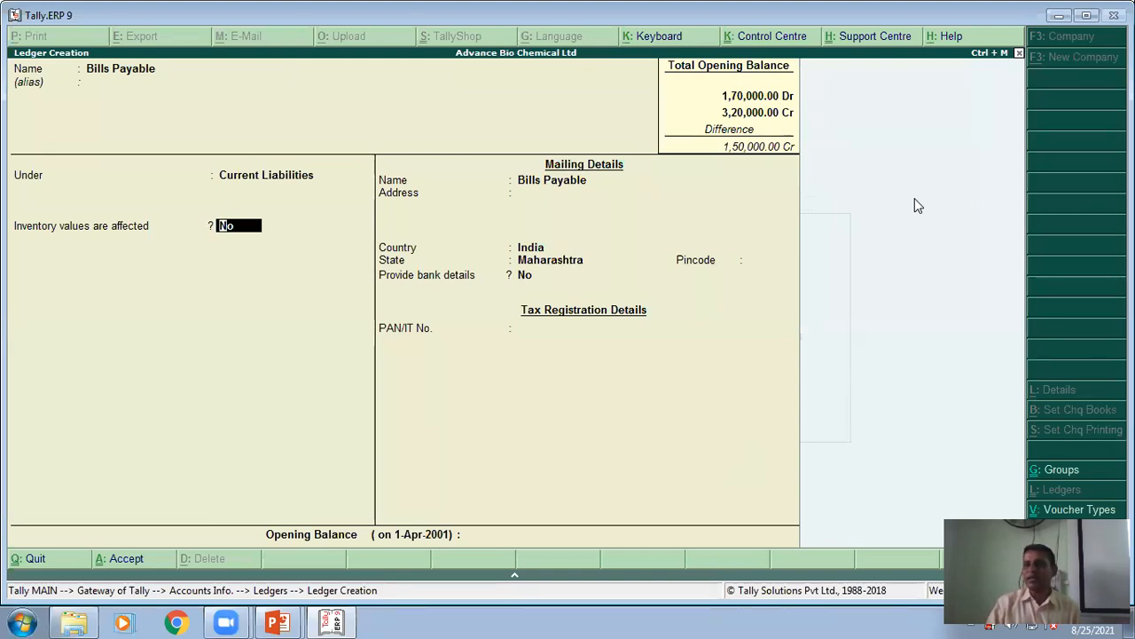
Keep Bills Payable's default inventory, mailing and bank details, set its opening balance to 40000 Cr and accept the ledger.
key("Return")
key("Return")
key("Return")
key("Return")
key("Return")
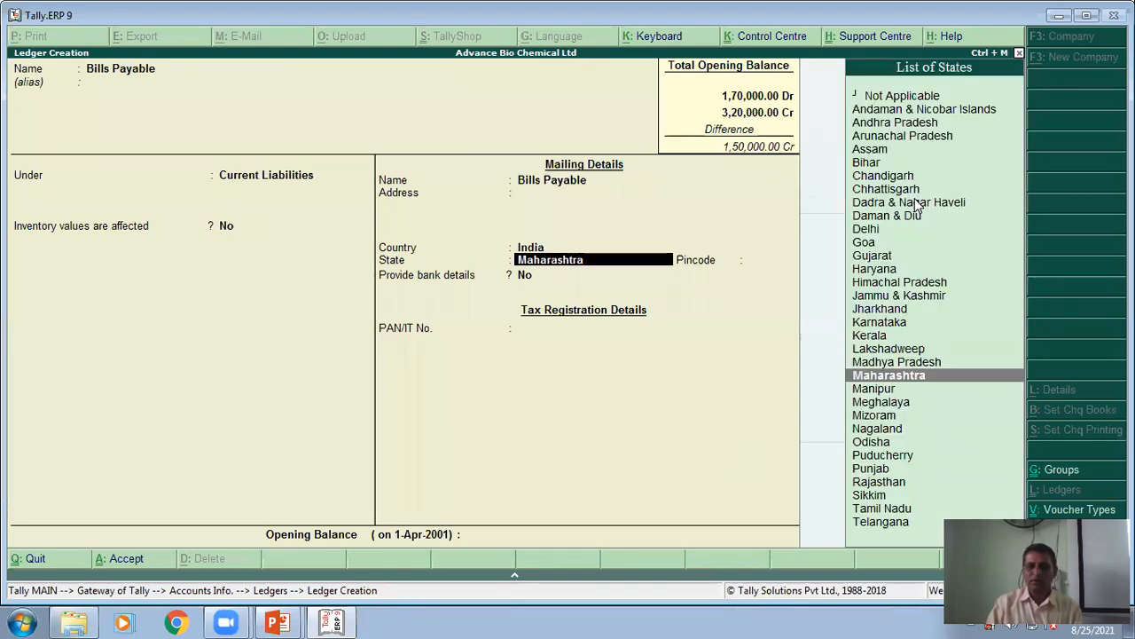
key("Return")
key("Return")
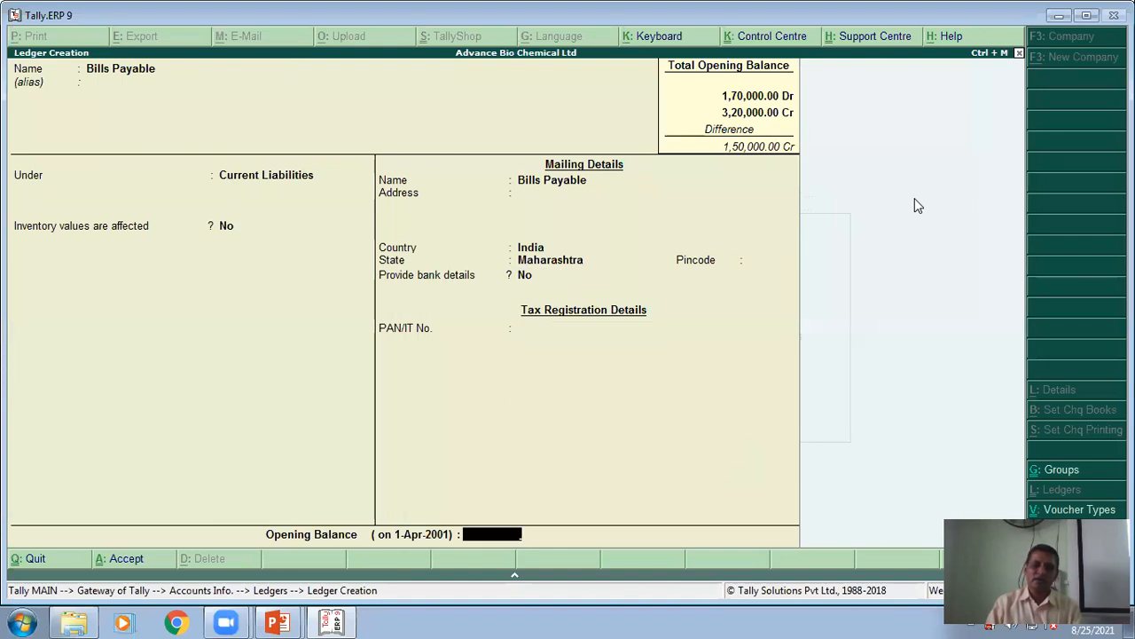
type("40000")
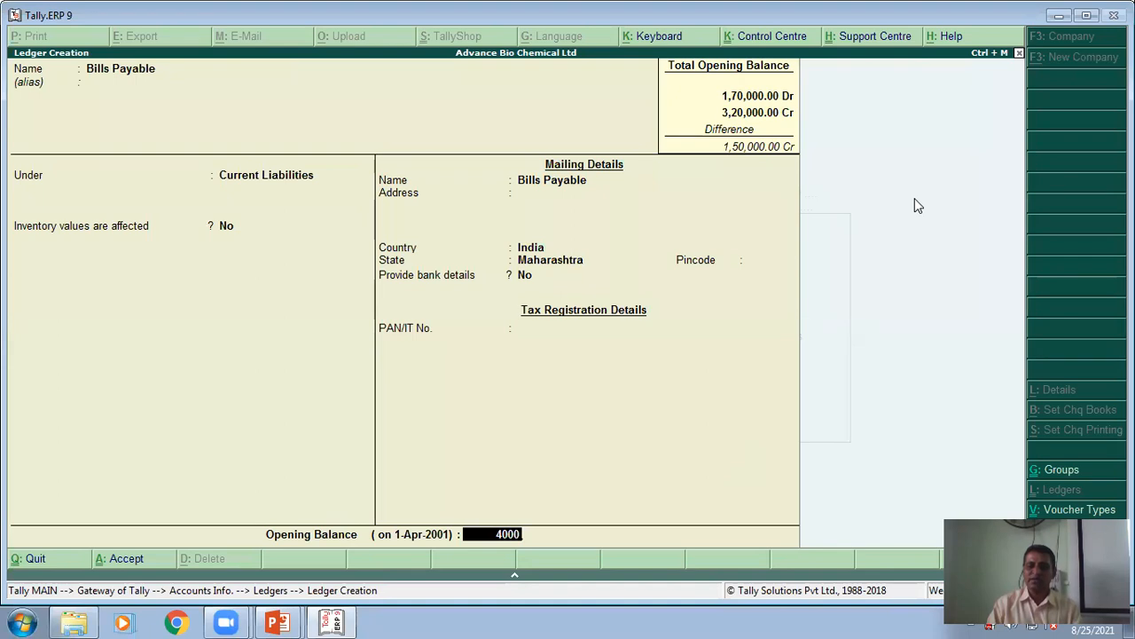
key("Return")
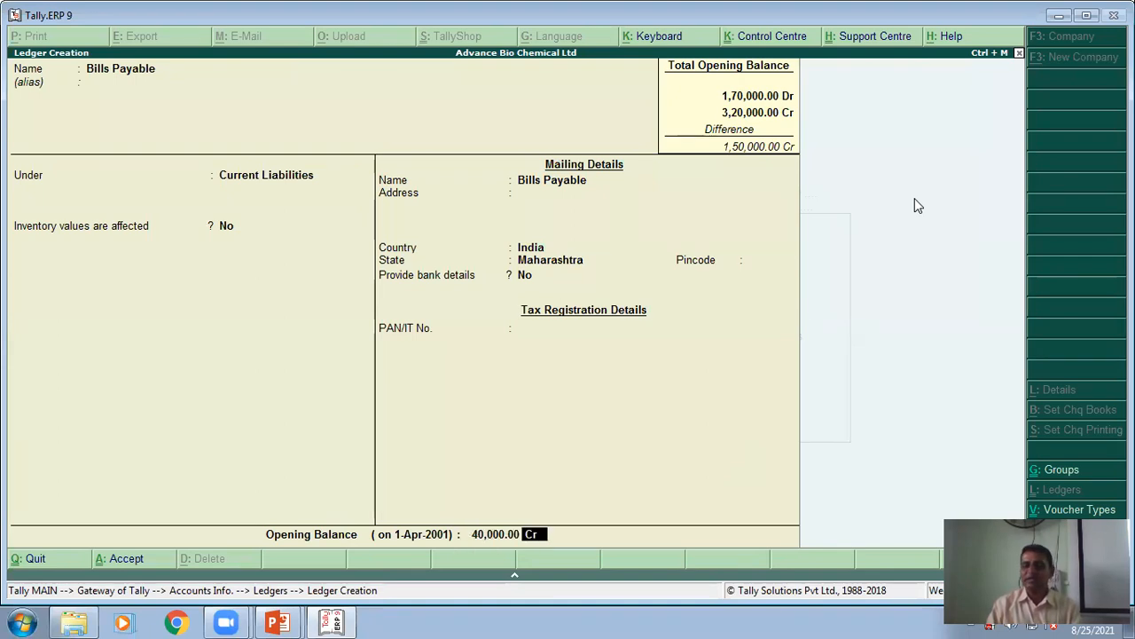
key("Return")
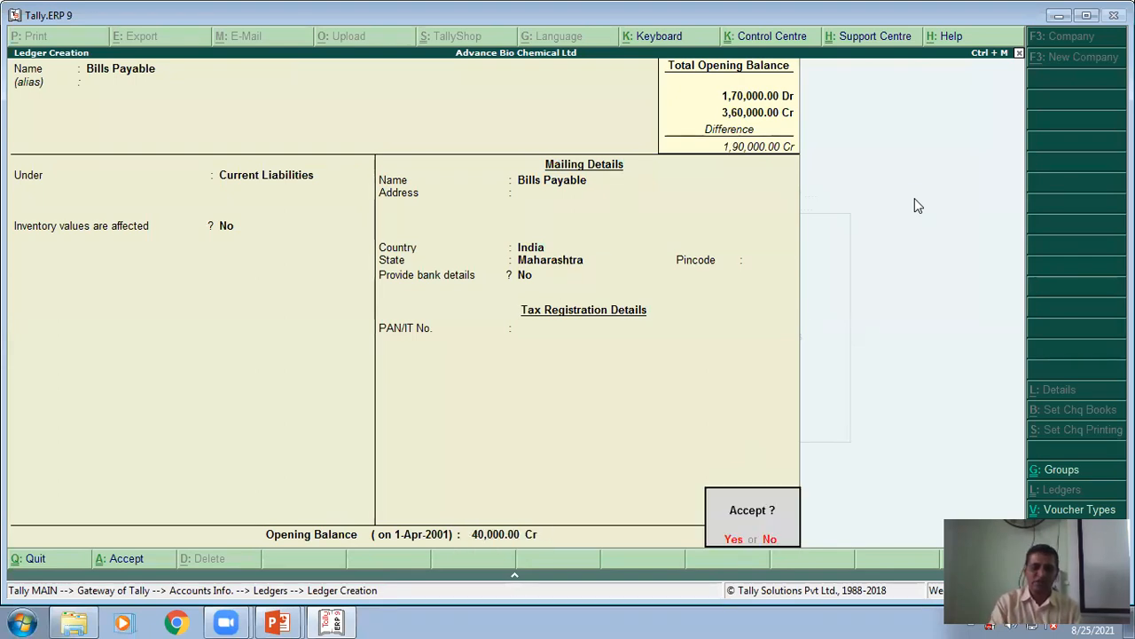
key("Return")
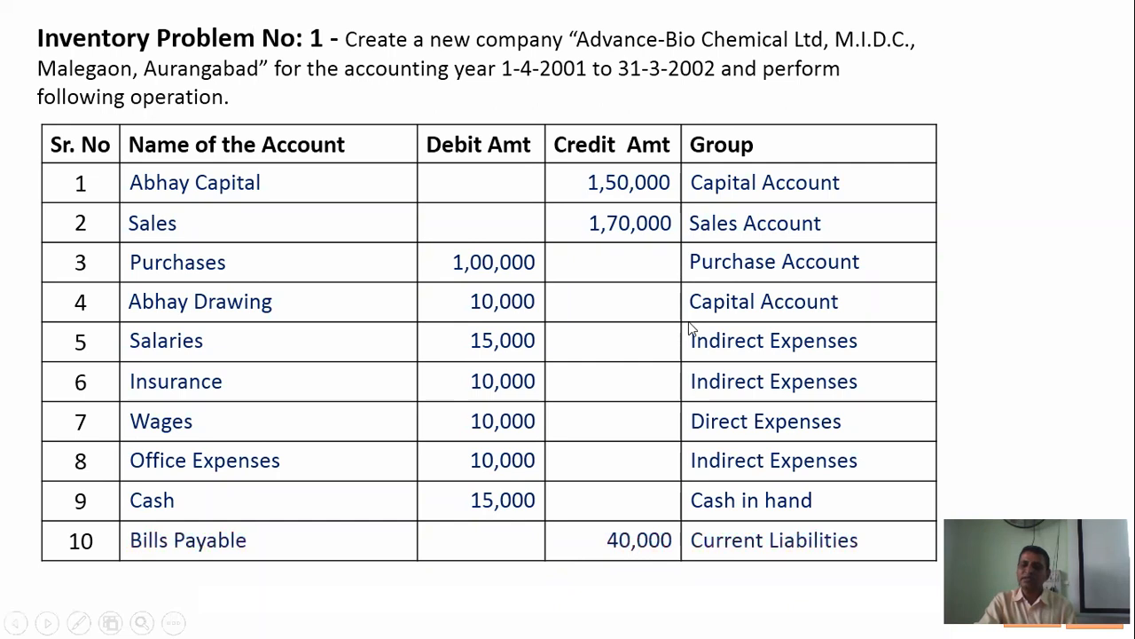
Advance the problem slide show to accounts 11 to 15, return to Tally and name the new ledger after the debtors account in row 11.
left_click(740, 325)
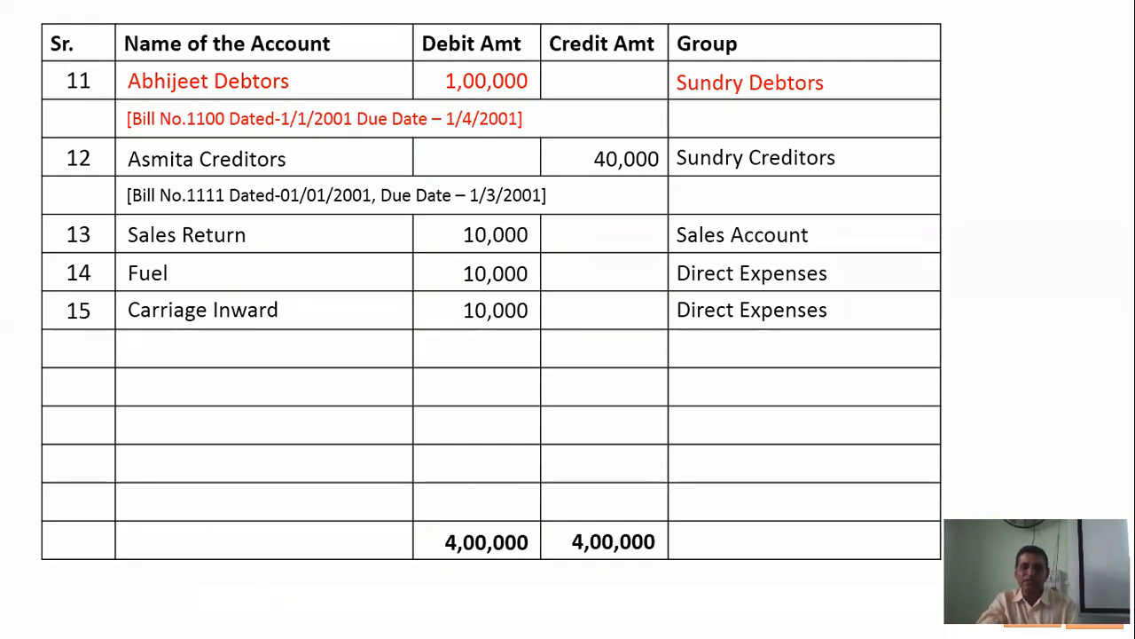
key("alt+Tab")
type("Abhijeet De")
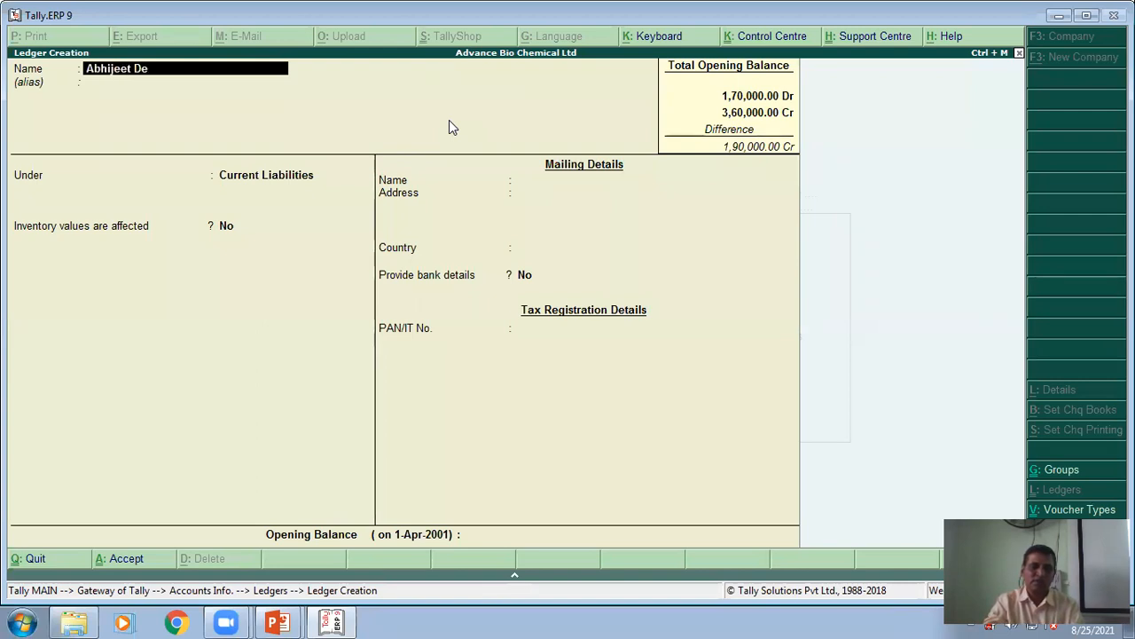
type("btors")
key("Return")
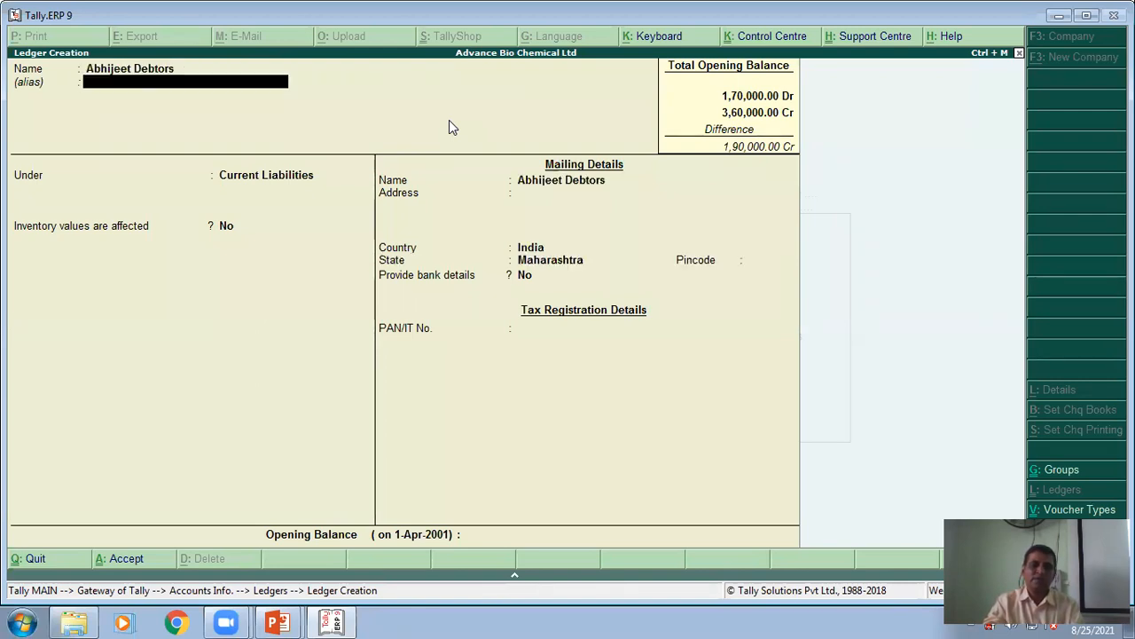
key("Return")
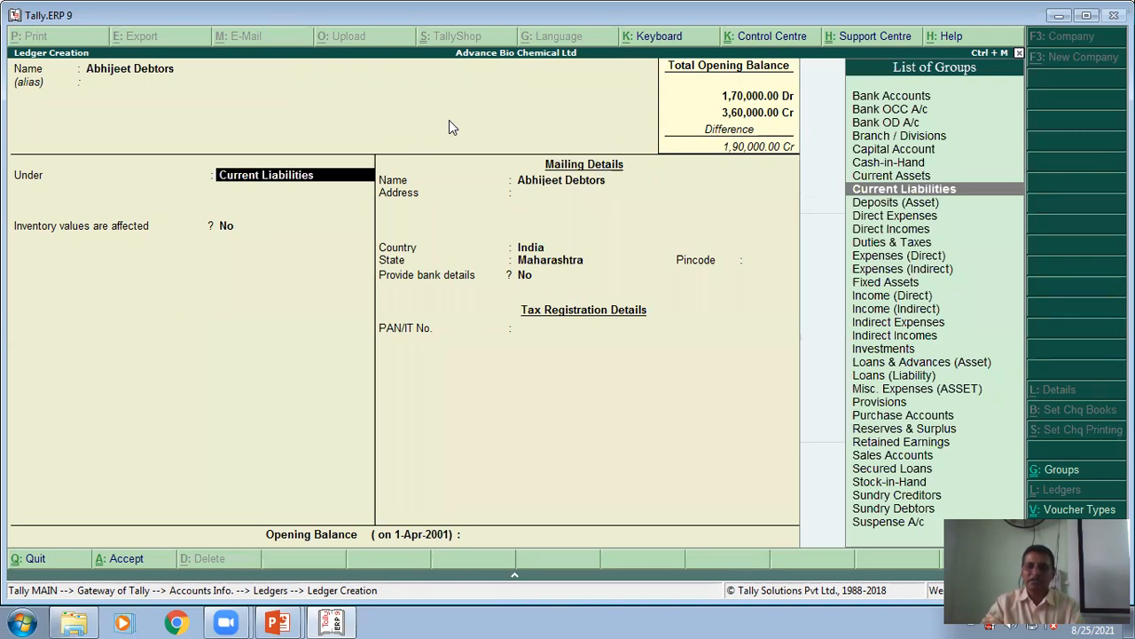
Place the debtors ledger under Sundry Debtors, keeping bill-by-bill balances at Yes and the default credit, inventory, mailing and bank details.
type("S")
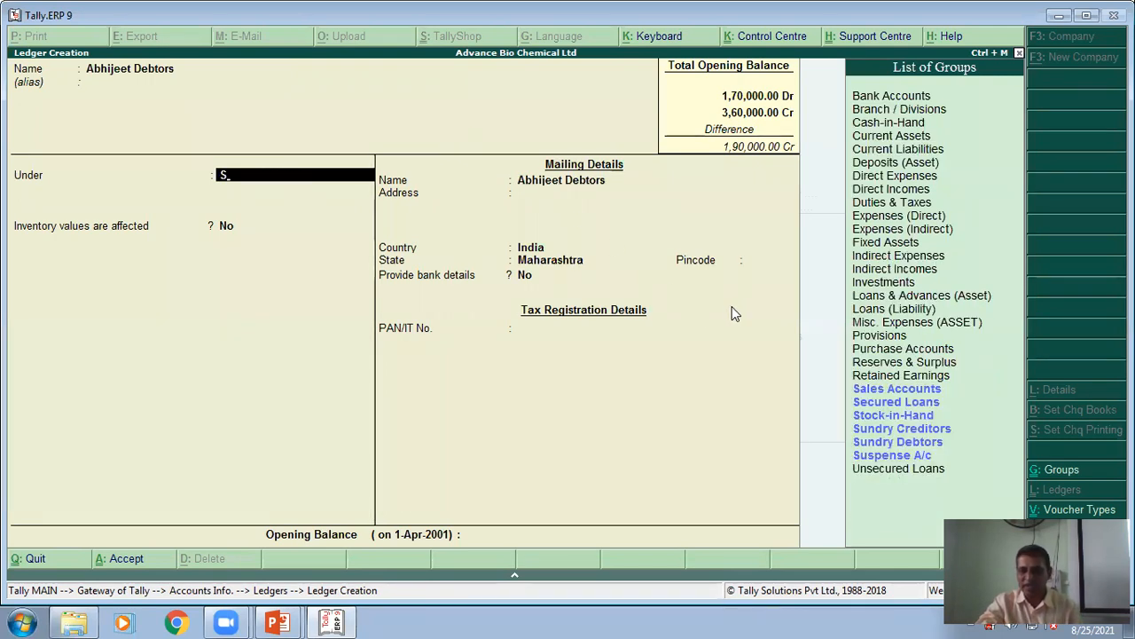
left_click(917, 444)
key("Return")
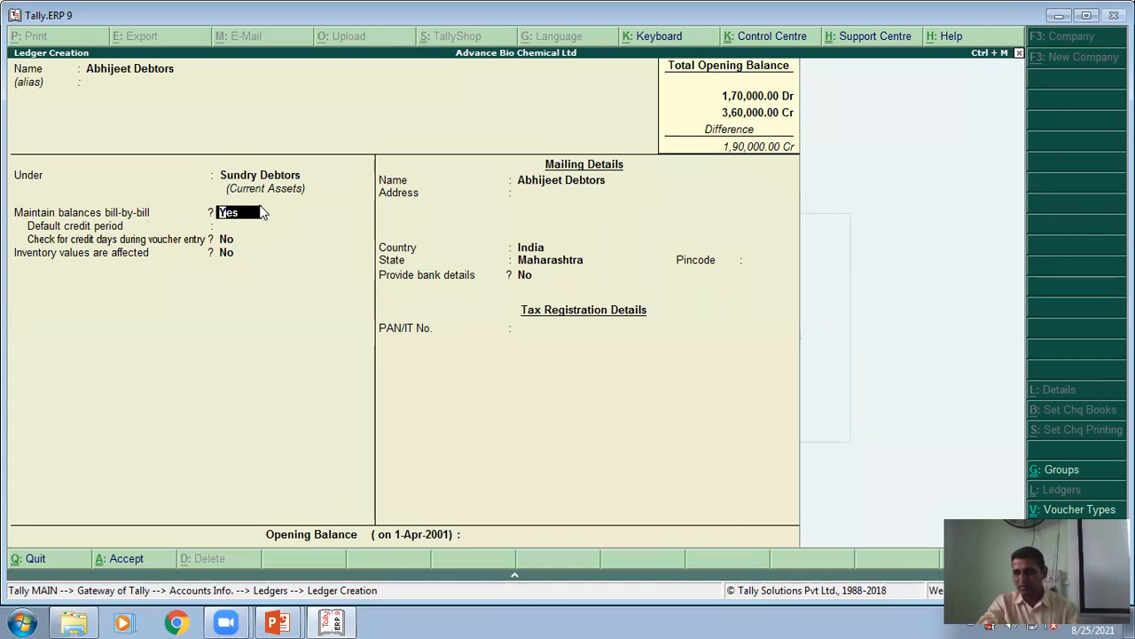
key("Return")
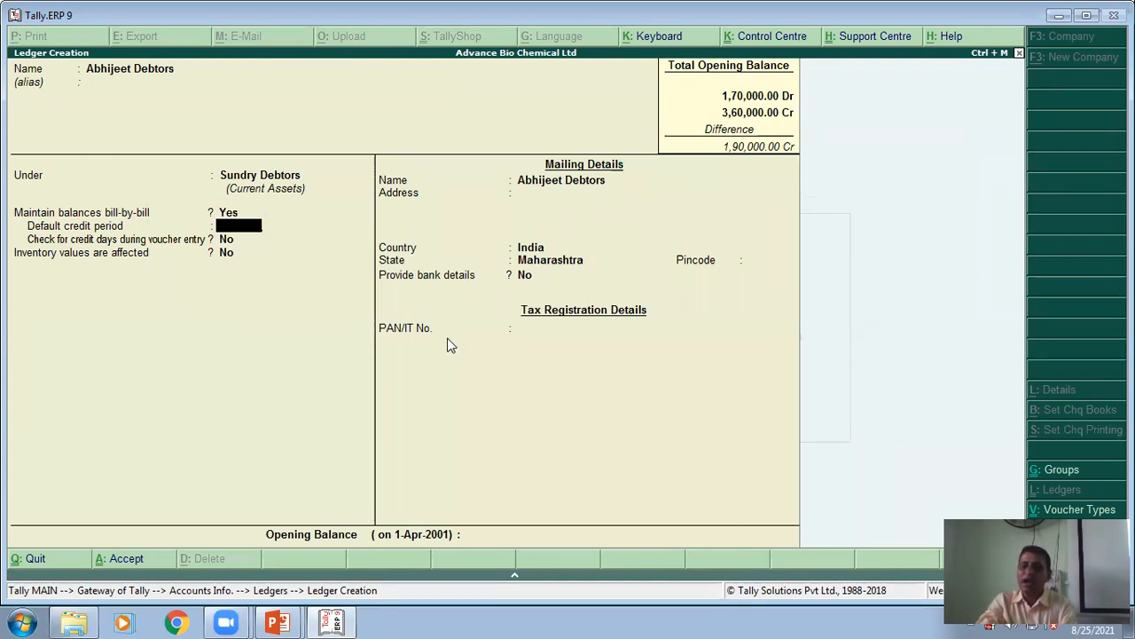
key("Return")
key("Return")
key("Return")
key("Return")
key("Return")
key("Return")
key("Return")
key("Return")
key("Return")
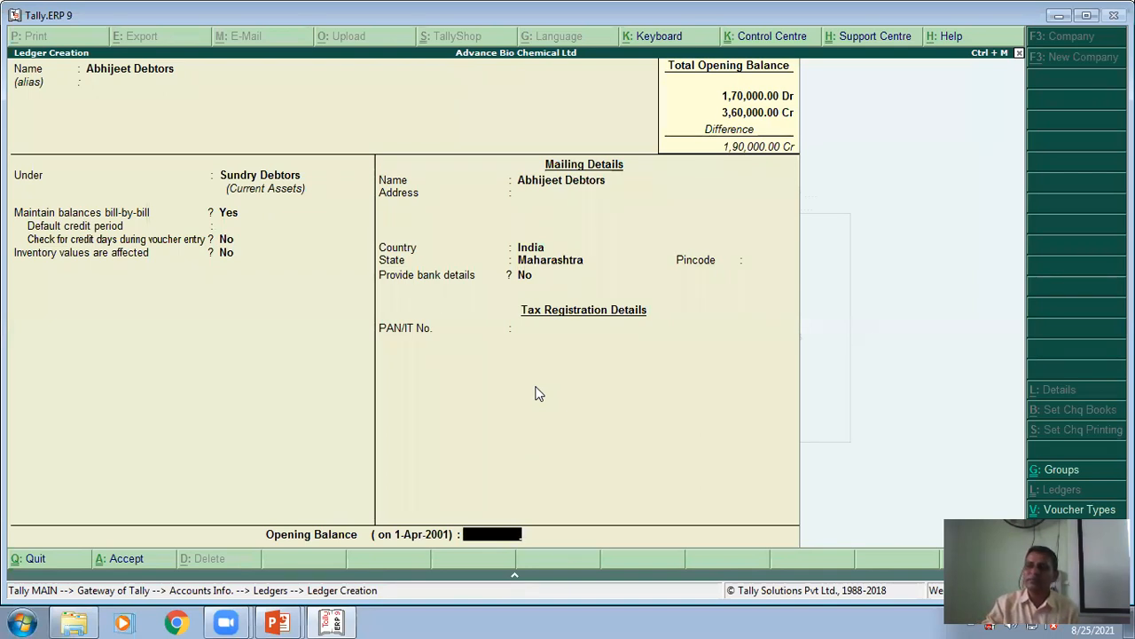
Set the debtors ledger's opening balance to 100000 Dr and open its bill-wise breakup.
type("100000")
key("Return")
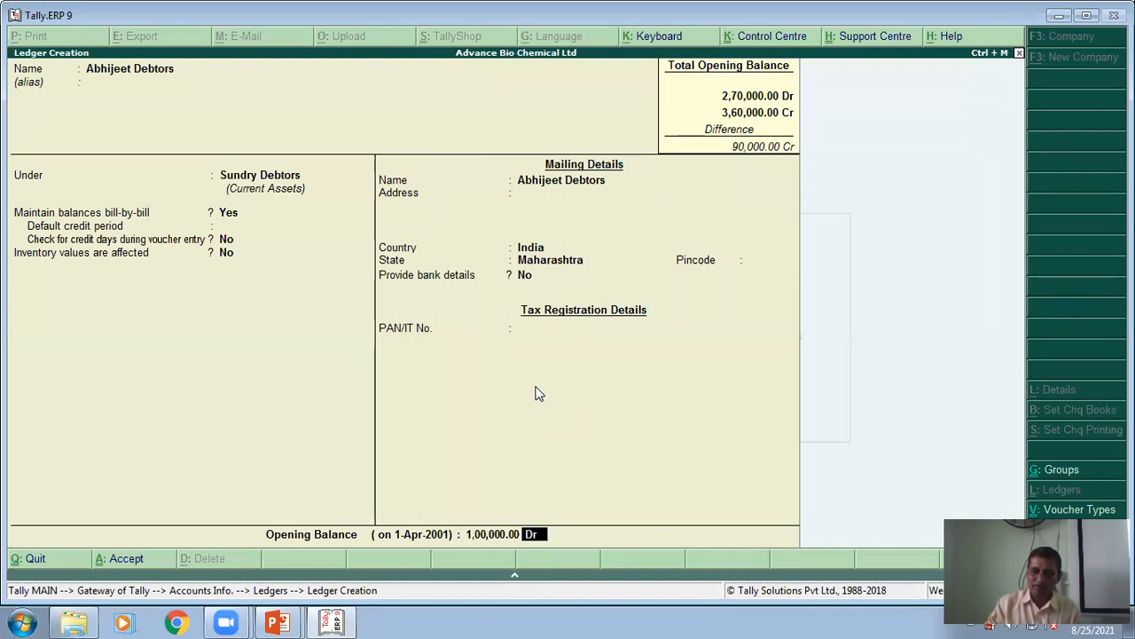
key("Return")
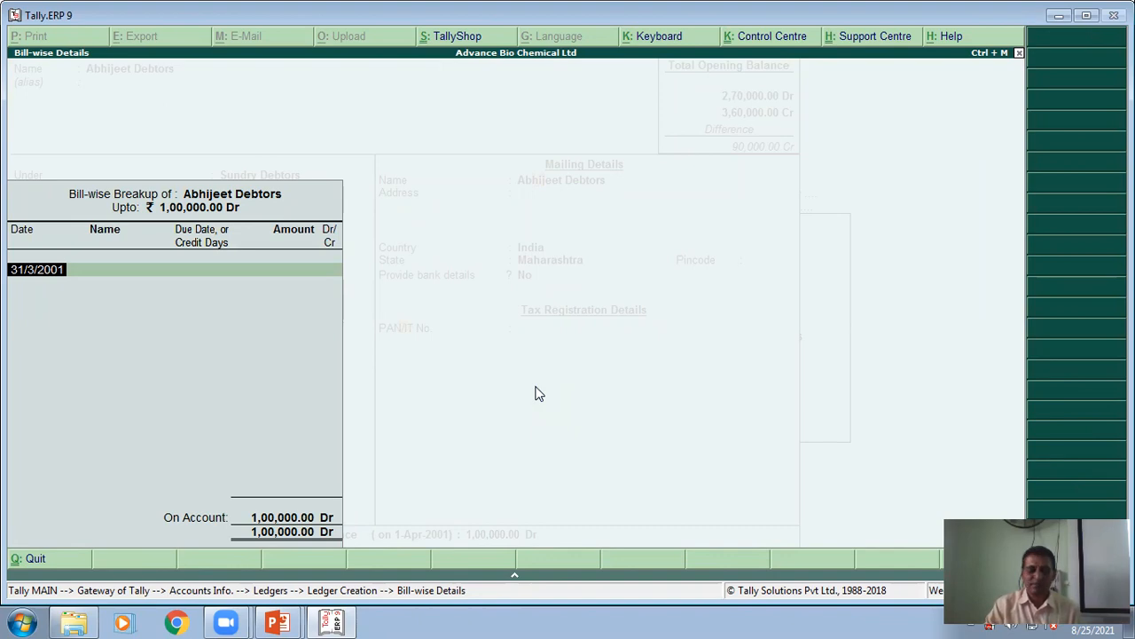
Check the bill details on the problem slide and, back in Tally, enter the bill dated 1/1/2001 with the name 1100.
key("alt+Tab")
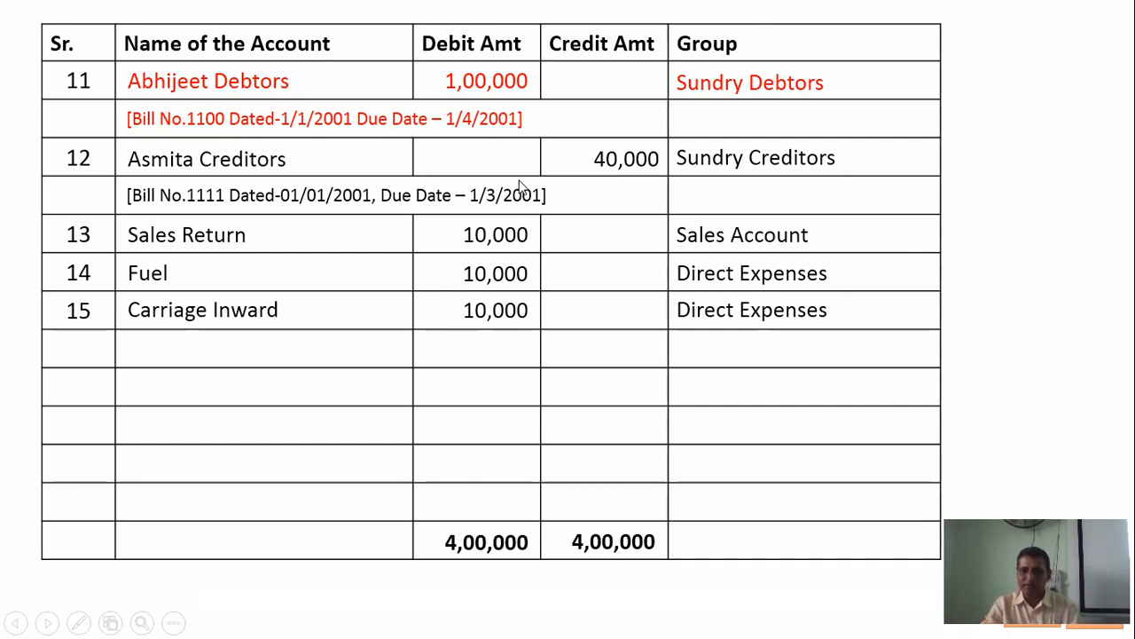
key("alt+Tab")
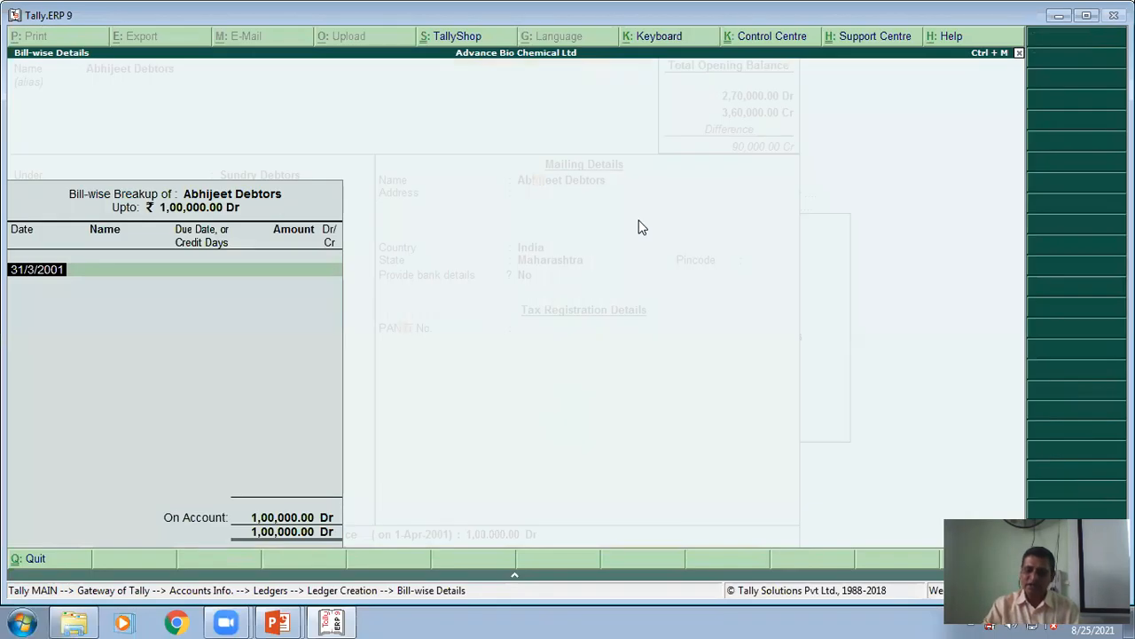
type("/1/2001")
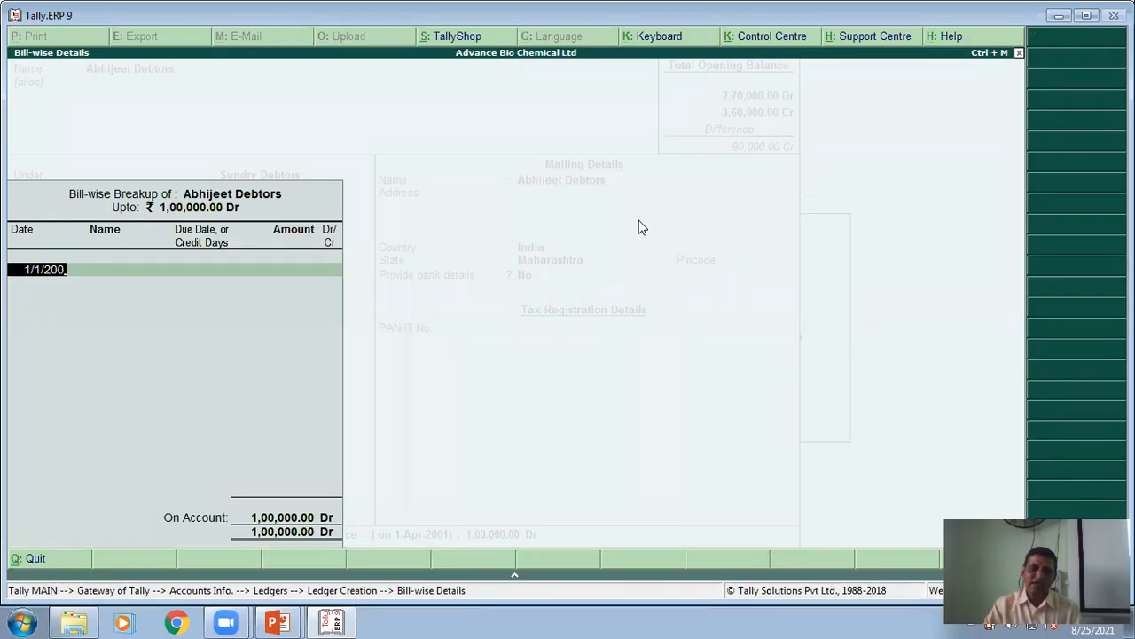
key("Return")
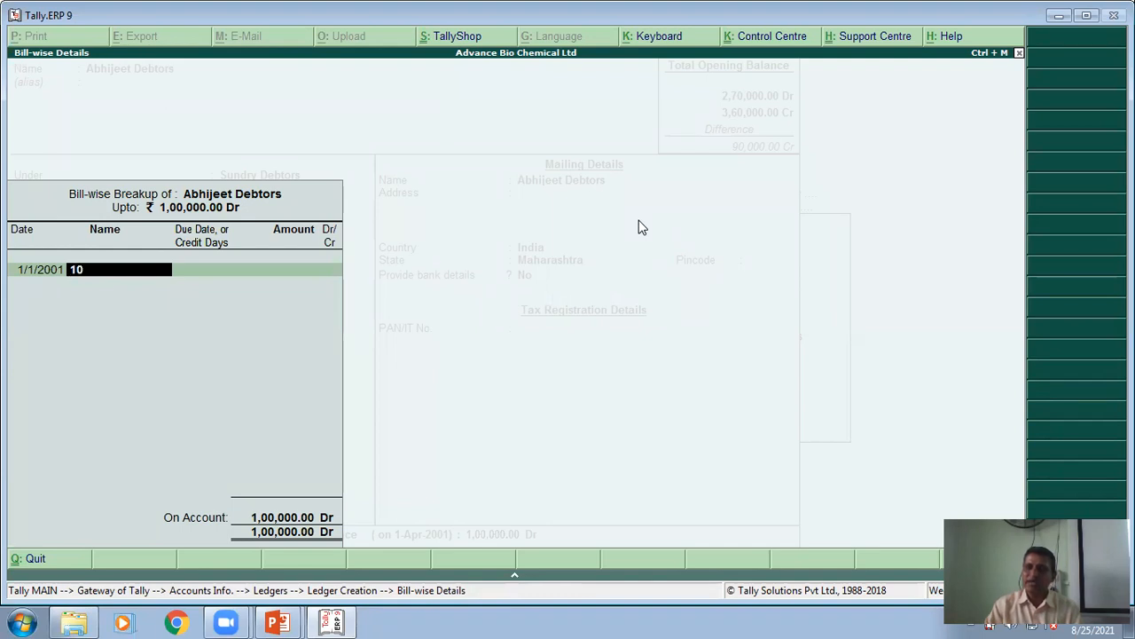
key("alt+Tab")
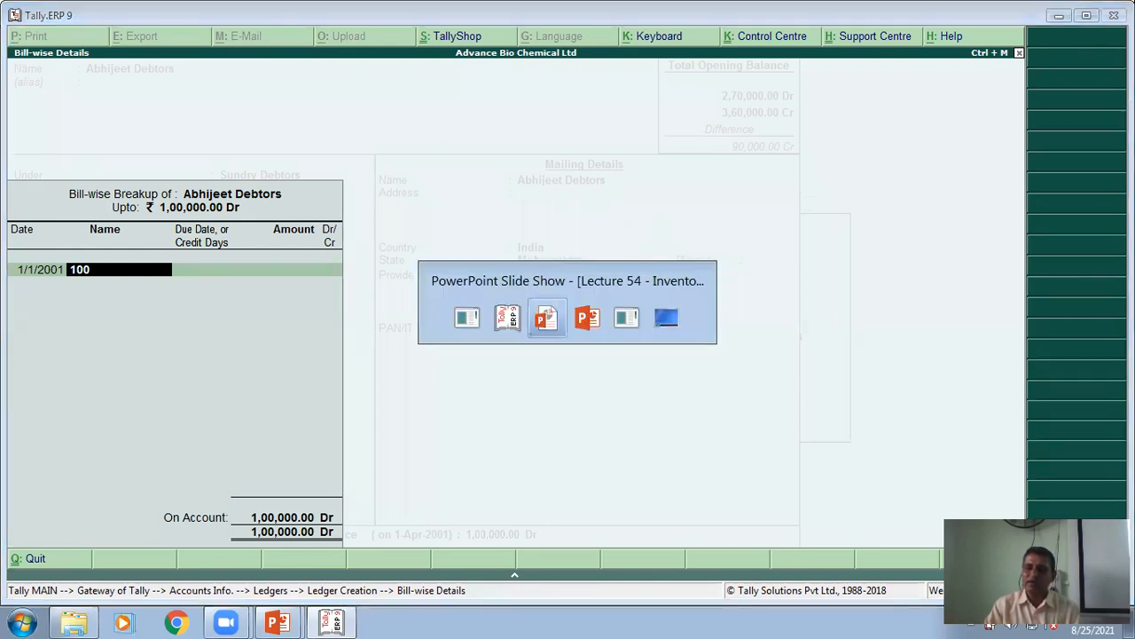
key("alt+Tab")
type("100")
key("BackSpace")
key("BackSpace")
type("100")
key("Return")
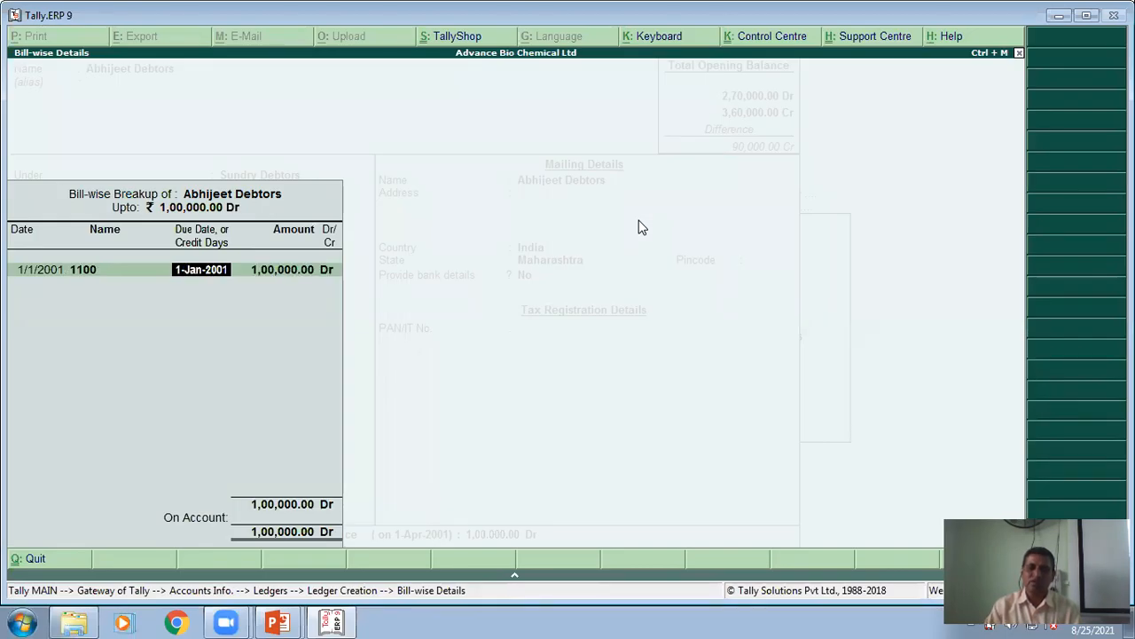
Check the bill's due date on the problem slide, set it to 1/4/2001 in Tally, and accept the breakup and the debtors ledger.
key("alt+Tab")
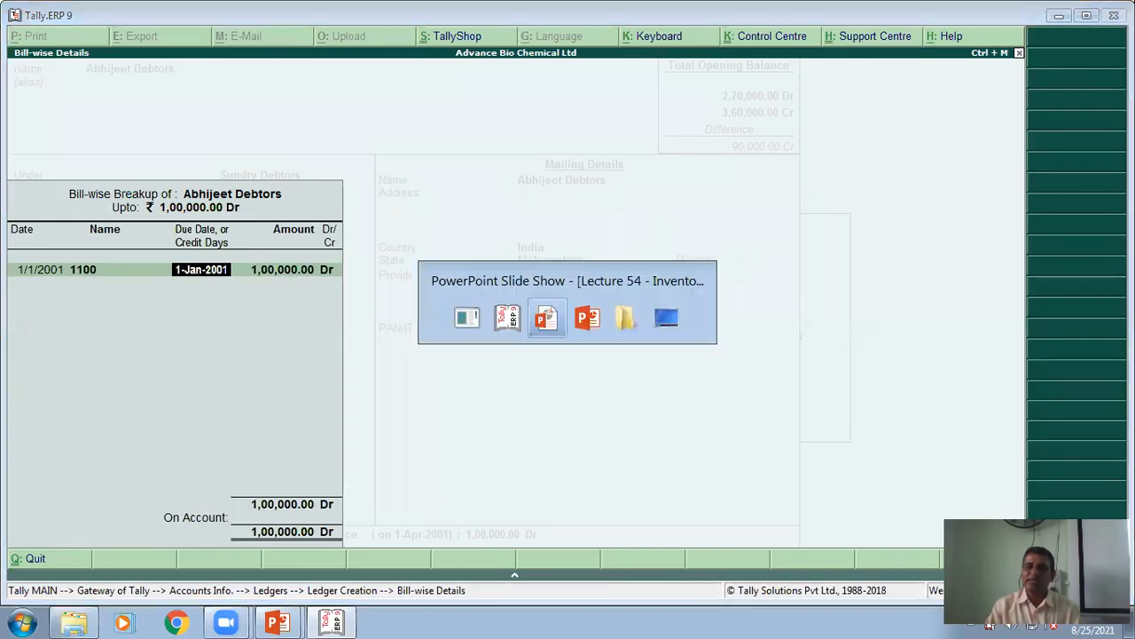
key("alt+Tab")
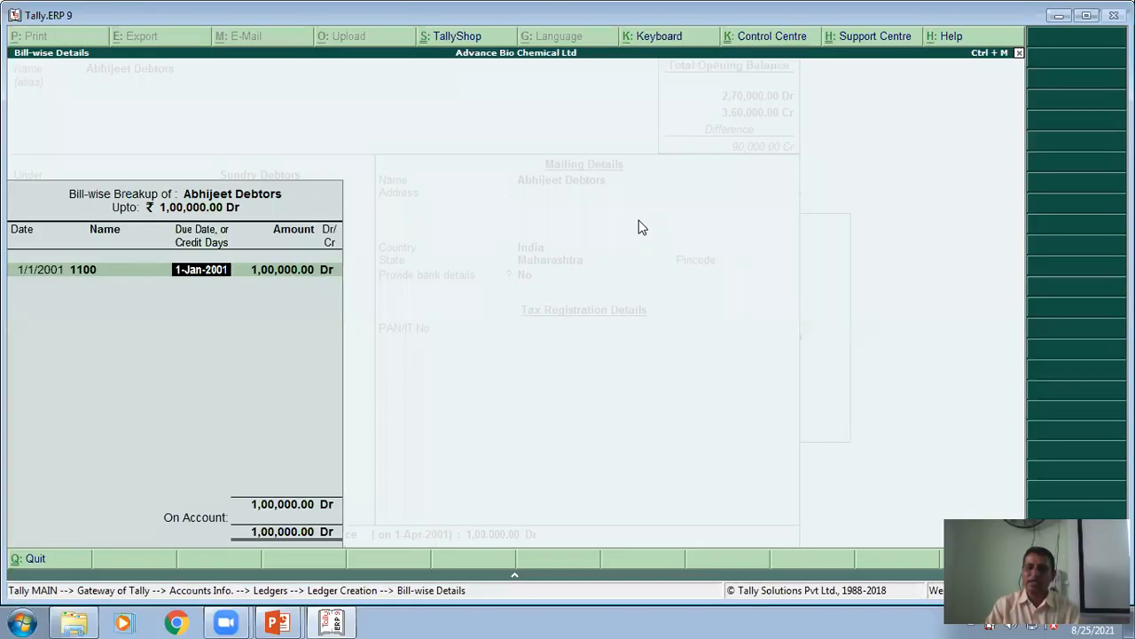
type("1/4/20")
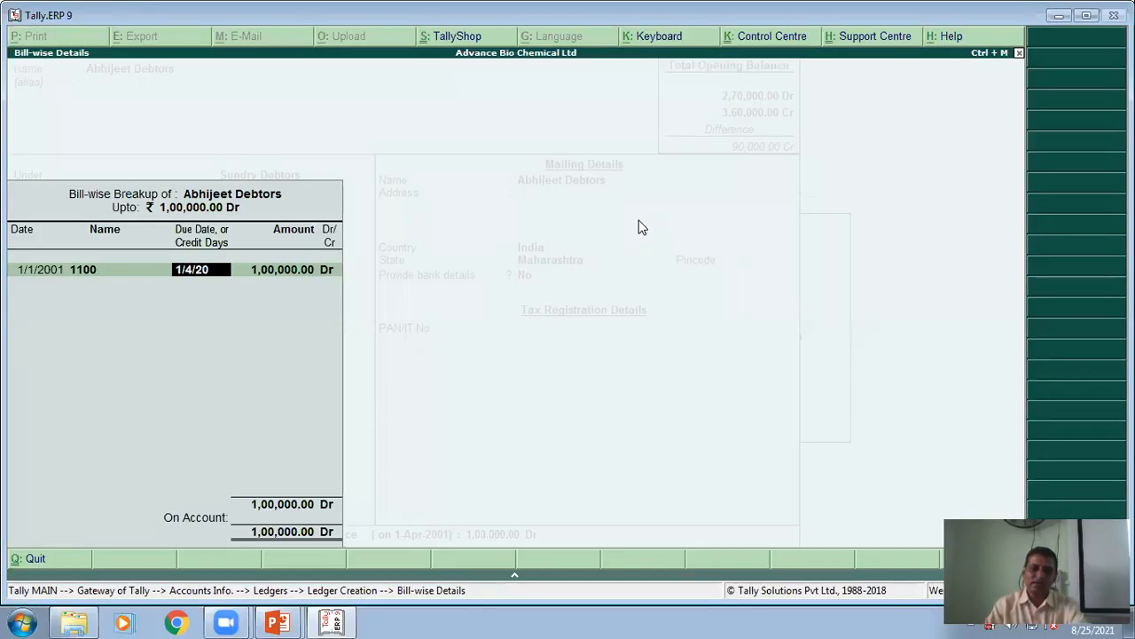
key("Return")
key("Return")
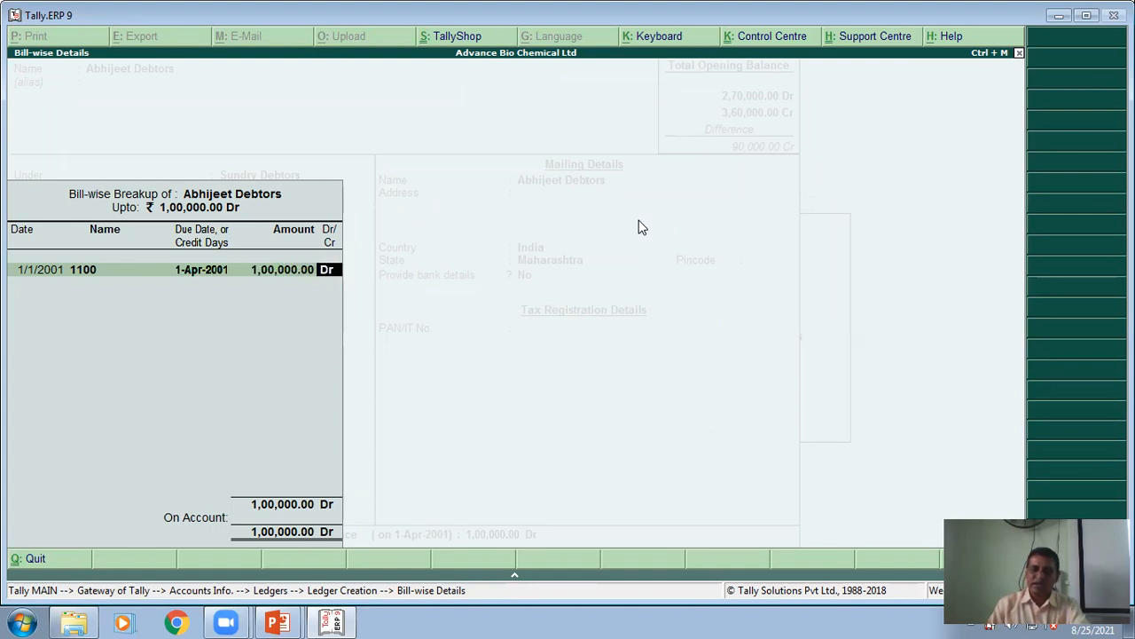
key("Return")
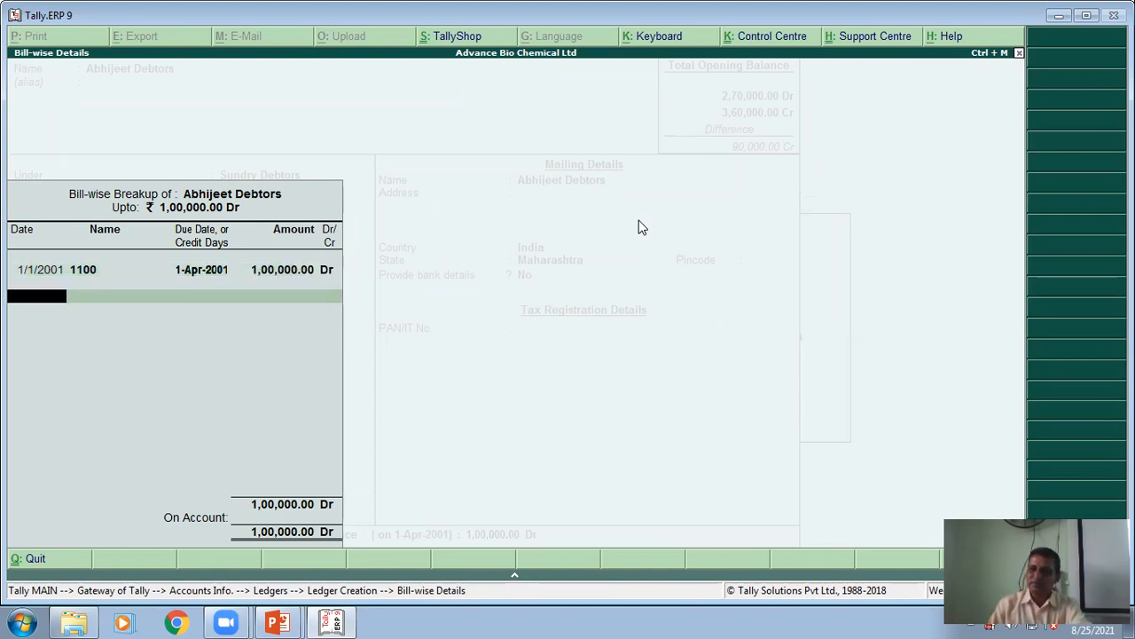
key("Return")
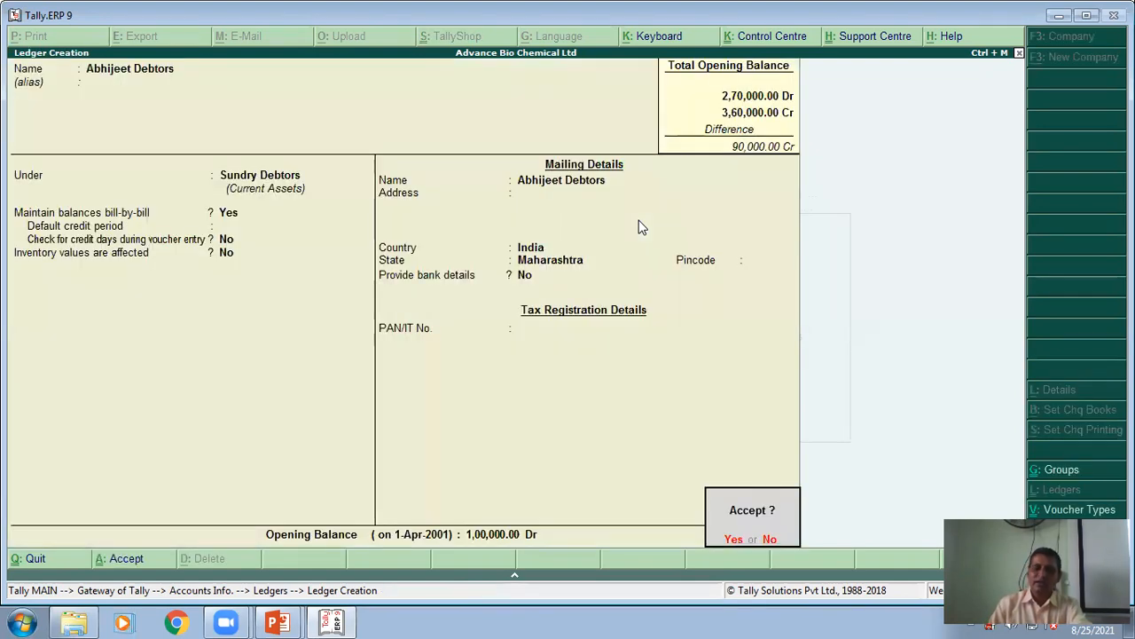
key("Return")
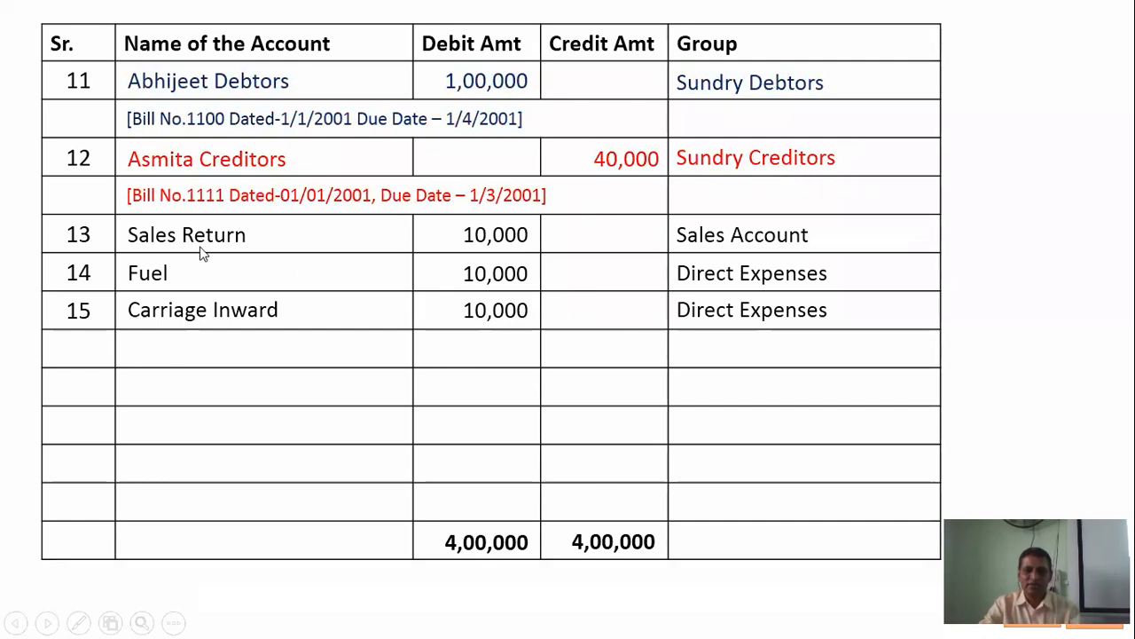
Return to Tally, name the new ledger after the creditors account in row 12 and place it under Sundry Creditors.
key("alt+Tab")
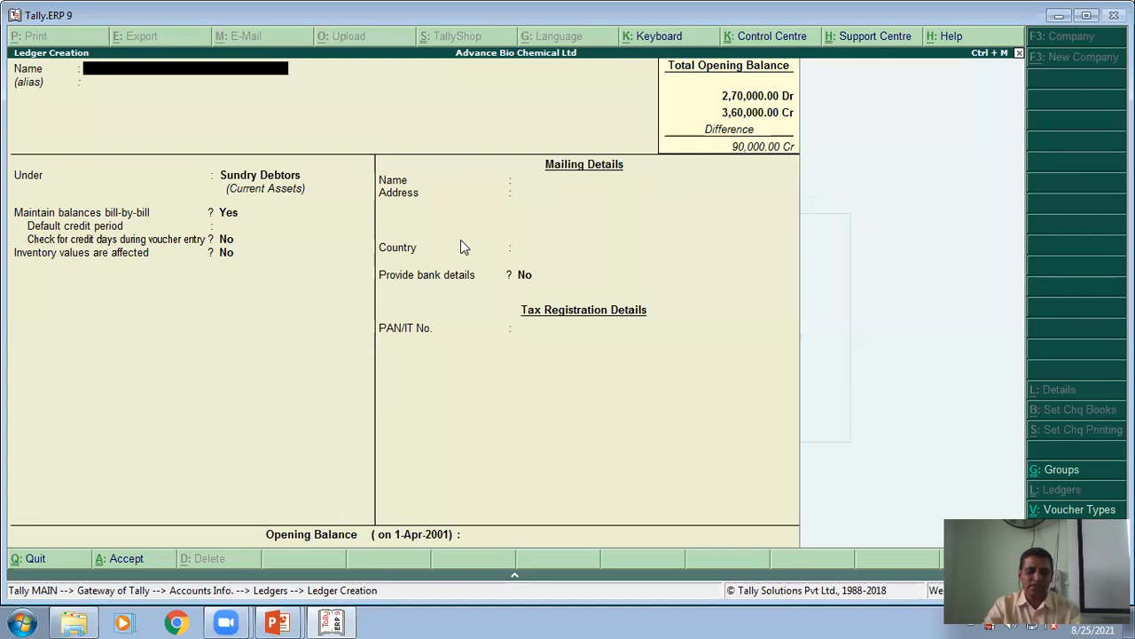
type("Asmita creditor")
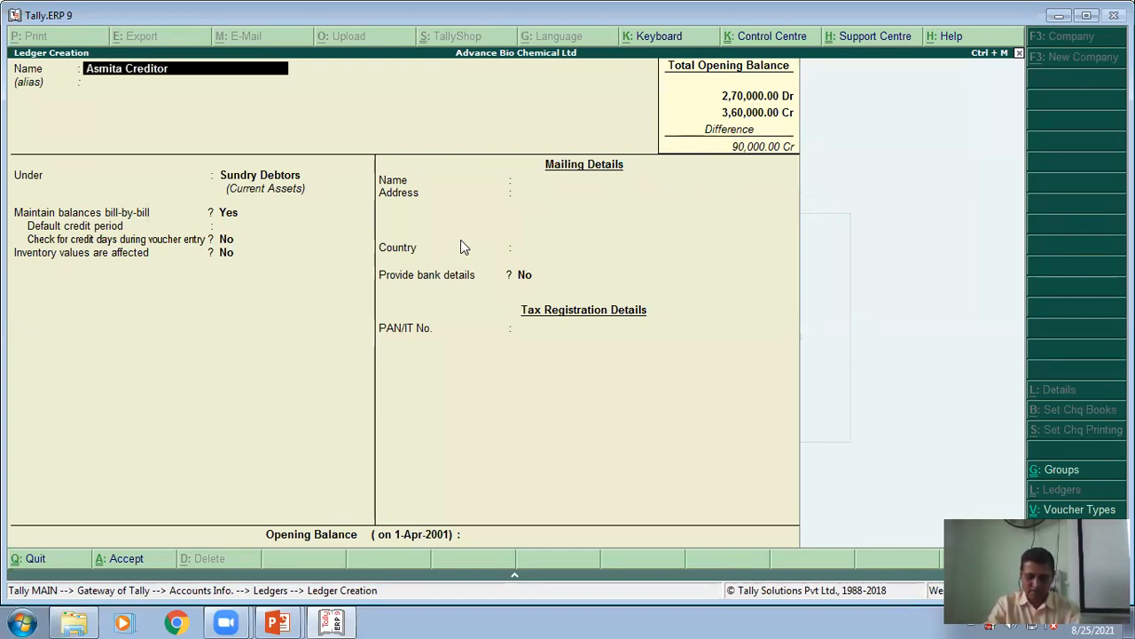
key("Return")
key("Return")
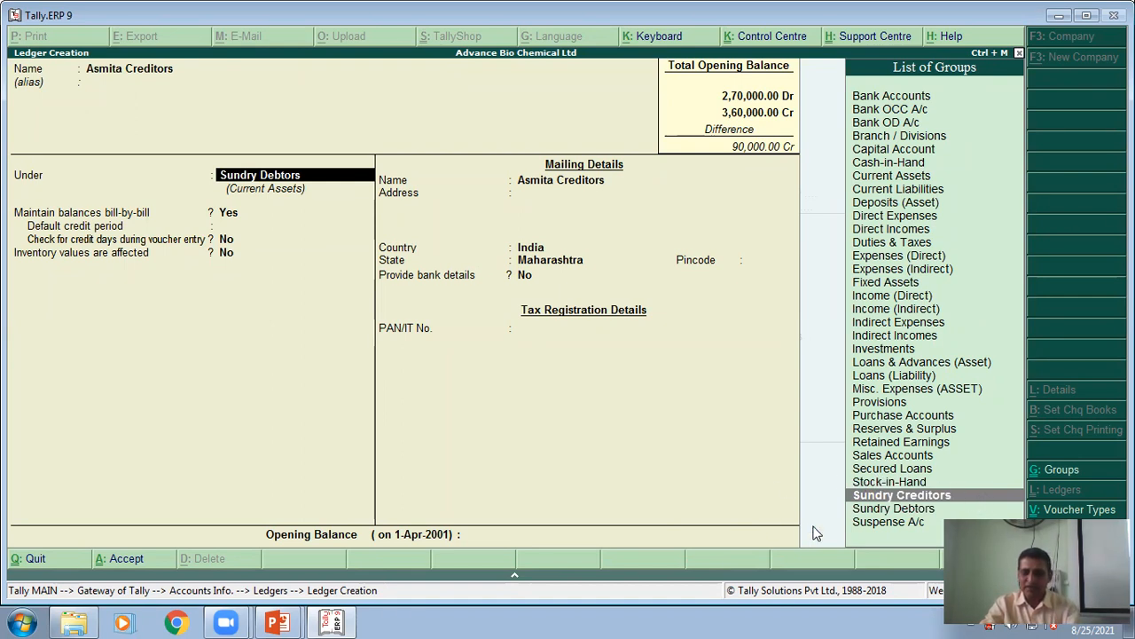
key("Return")
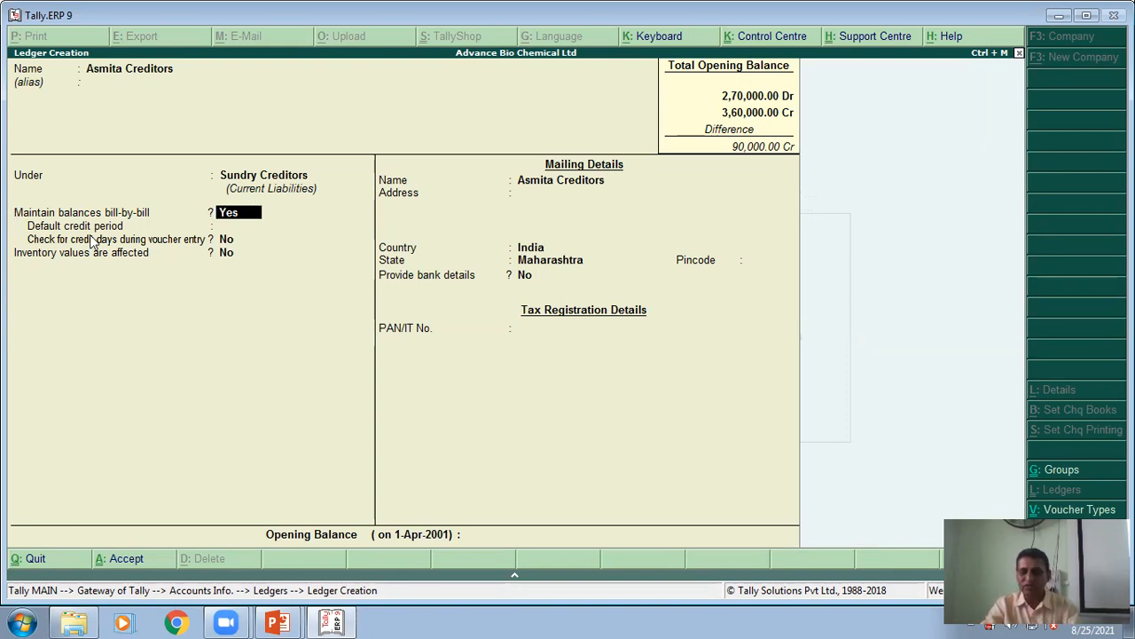
Keep the creditors ledger's bill-by-bill balances at Yes and its default credit, inventory, mailing, bank and tax details.
key("Return")
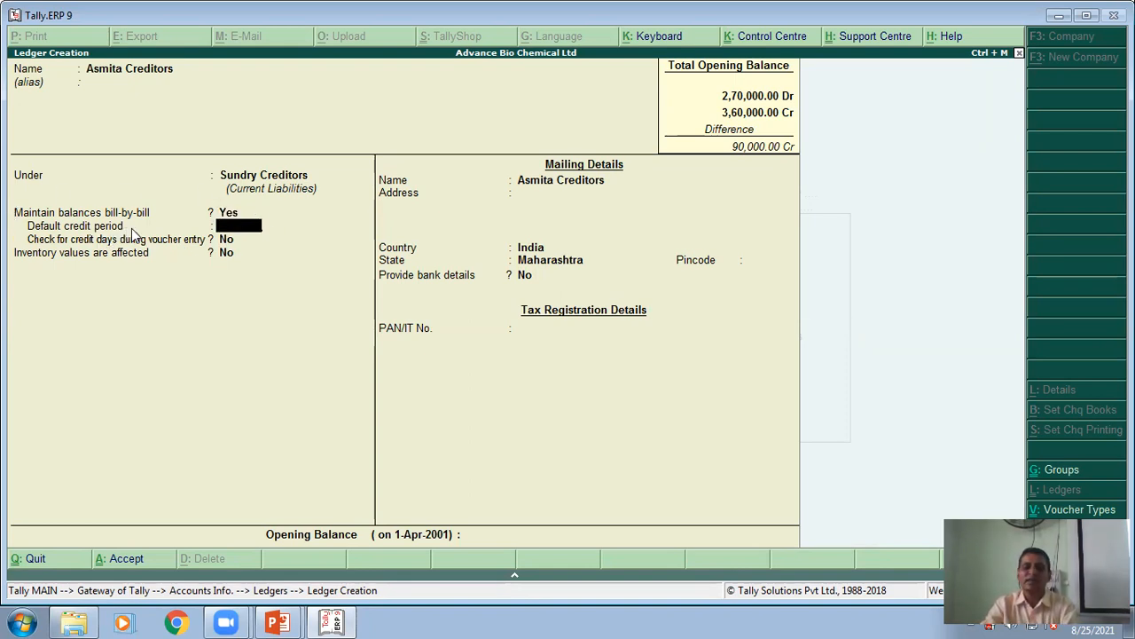
key("Return")
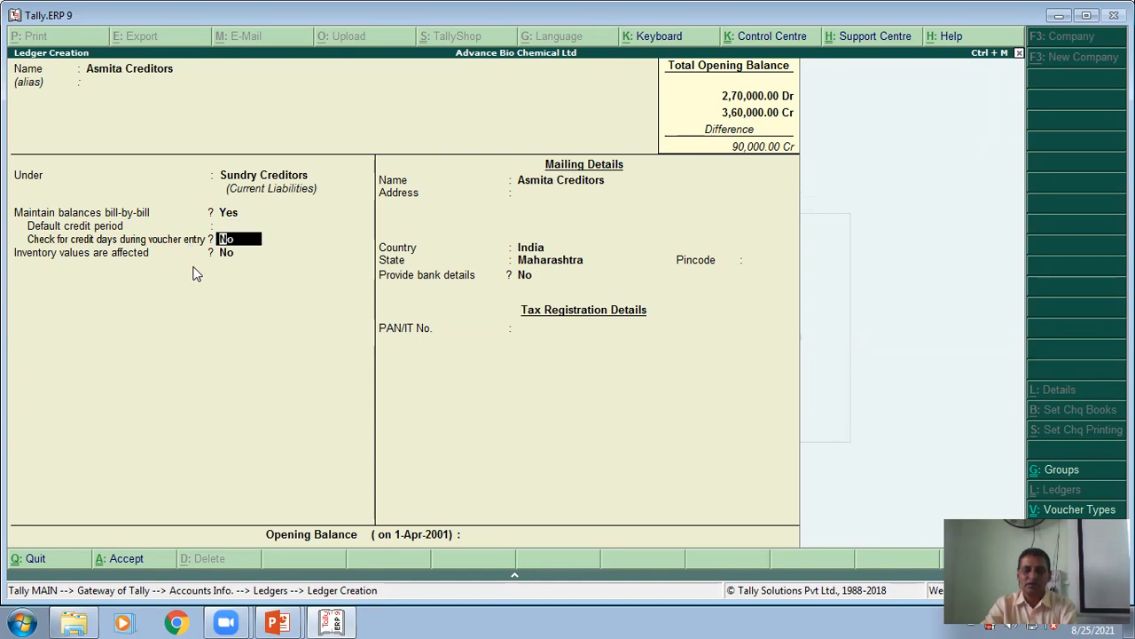
key("Return")
key("Return")
key("Return")
key("Return")
key("Return")
key("Return")
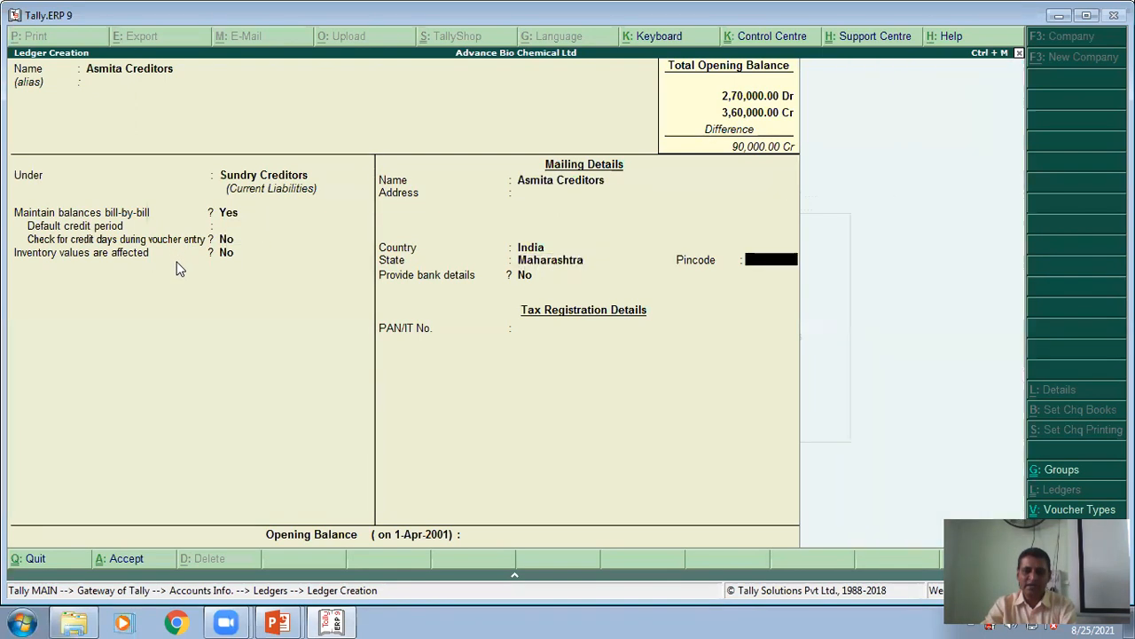
key("Return")
key("Return")
Set the creditors ledger's opening balance to 40000 Cr and open its bill-wise breakup.
type("40000")
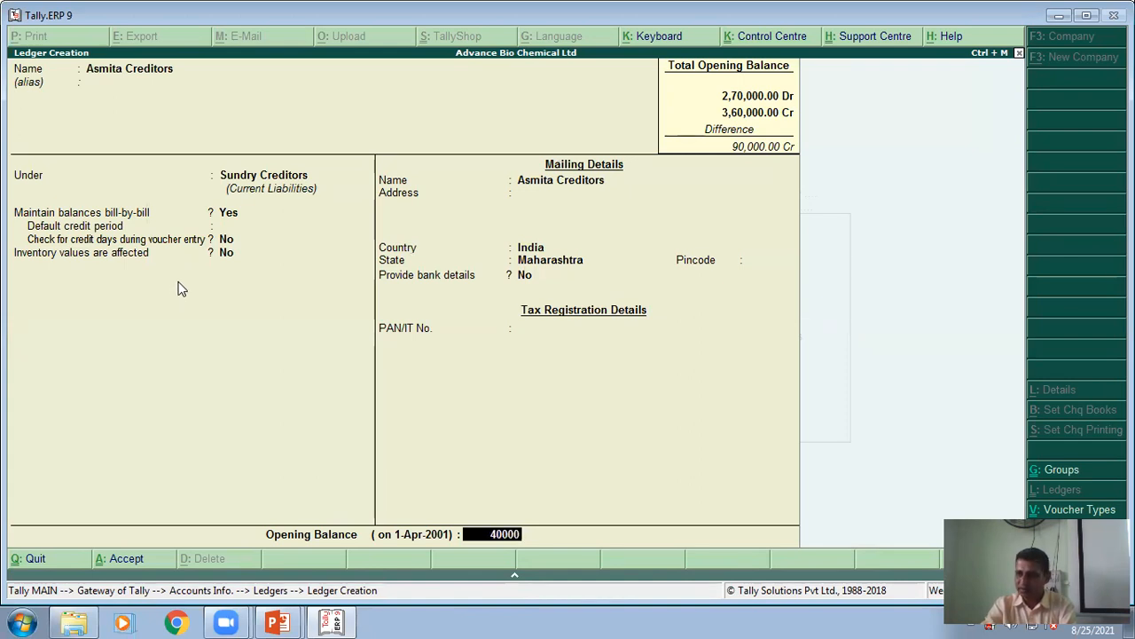
key("Return")
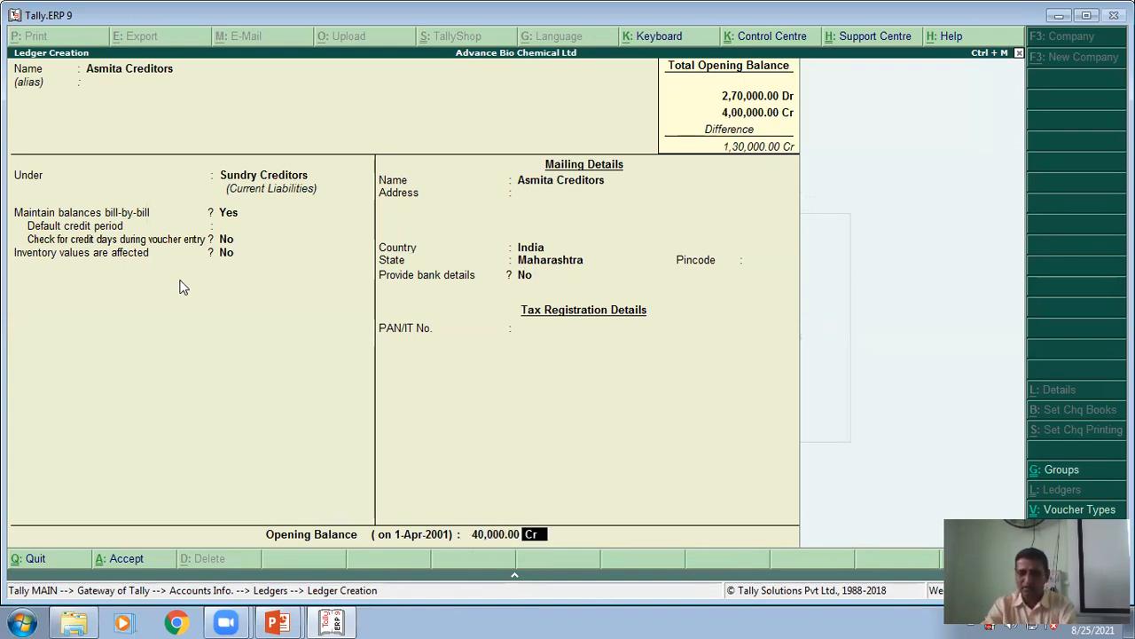
key("Return")
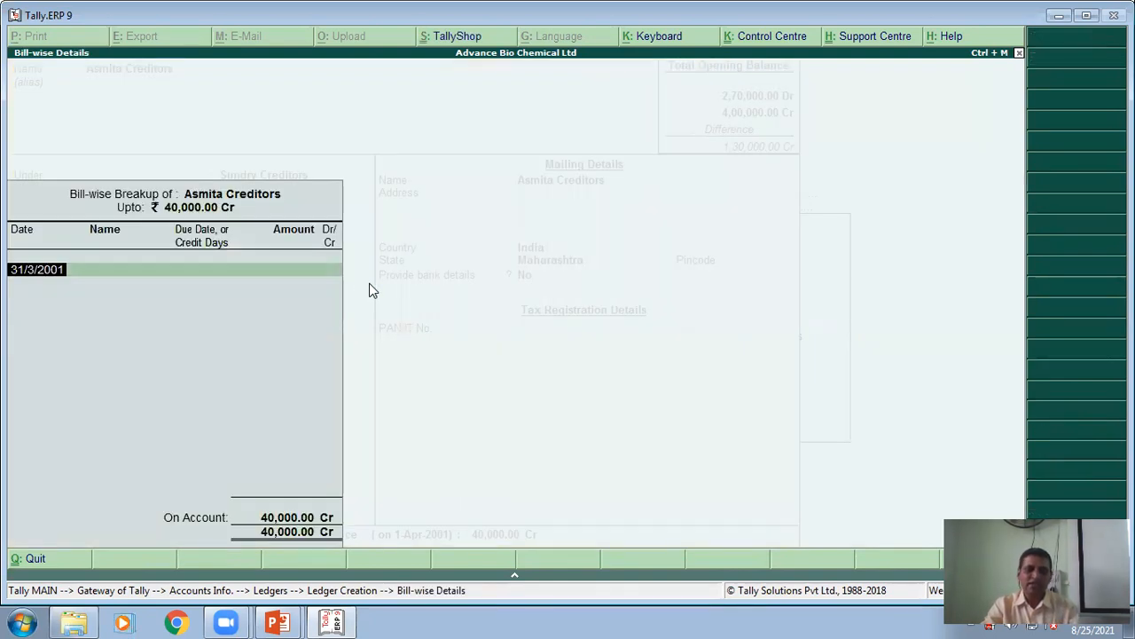
Check the creditor's bill details on the problem slide and, back in Tally, enter the bill dated 1/1/2001 with the name 1111.
key("alt+Tab")
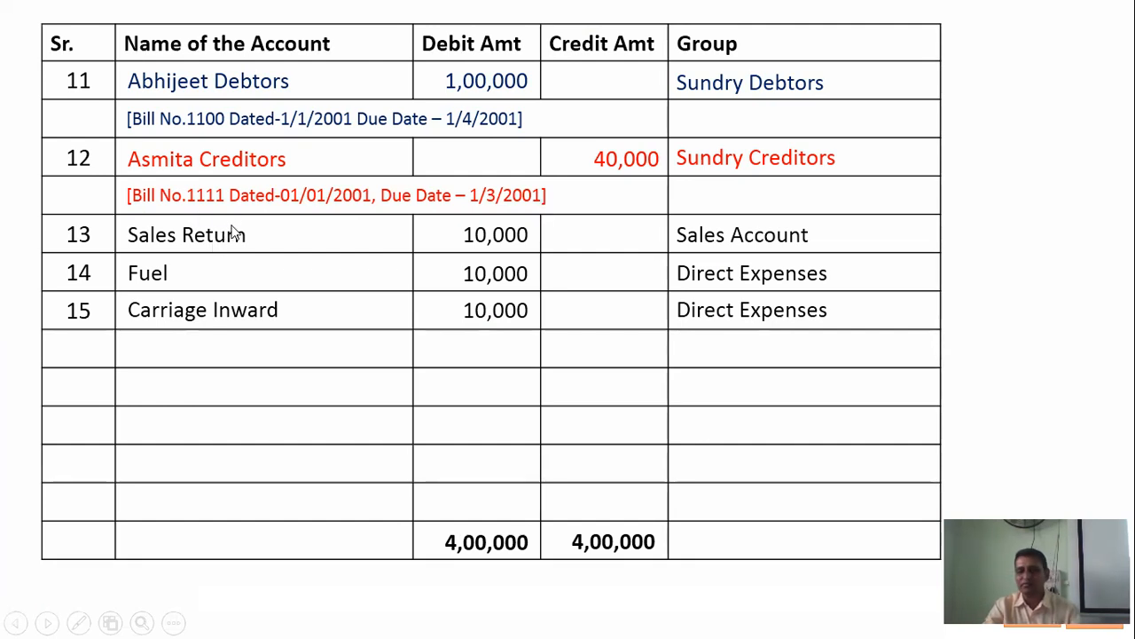
key("alt+Tab")
type("1")
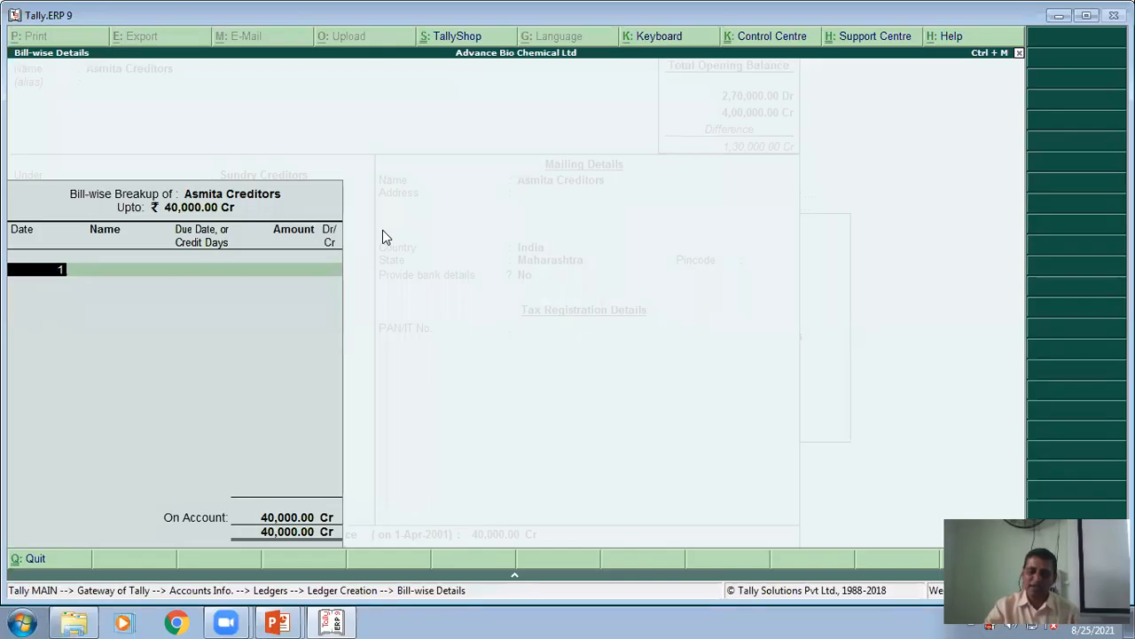
type("/1/2001")
key("Return")
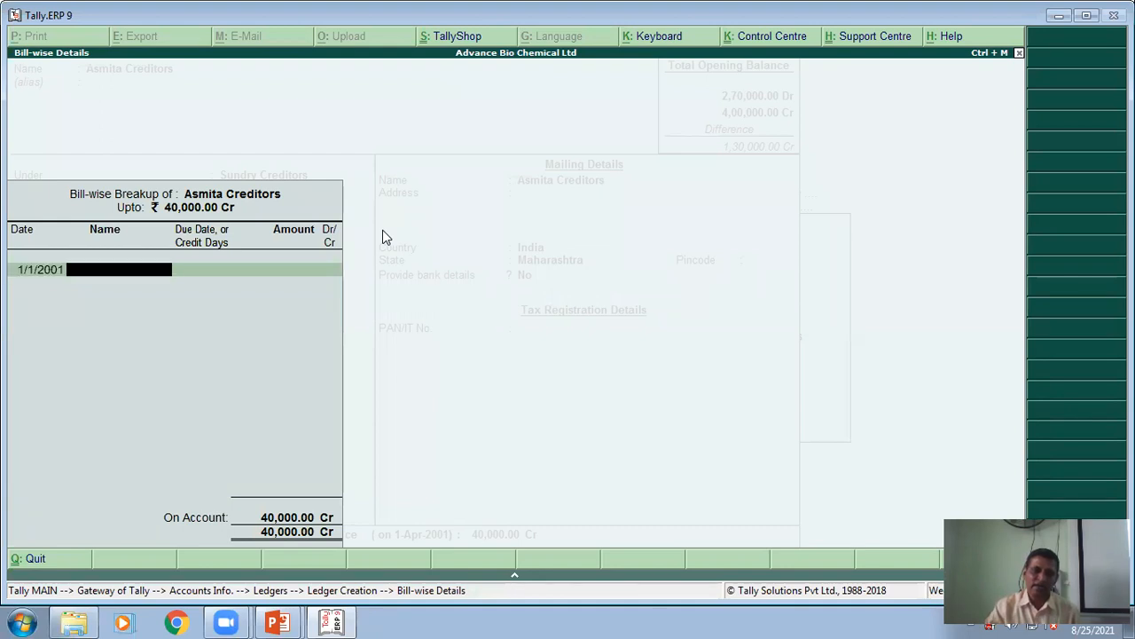
type("1111")
key("Return")
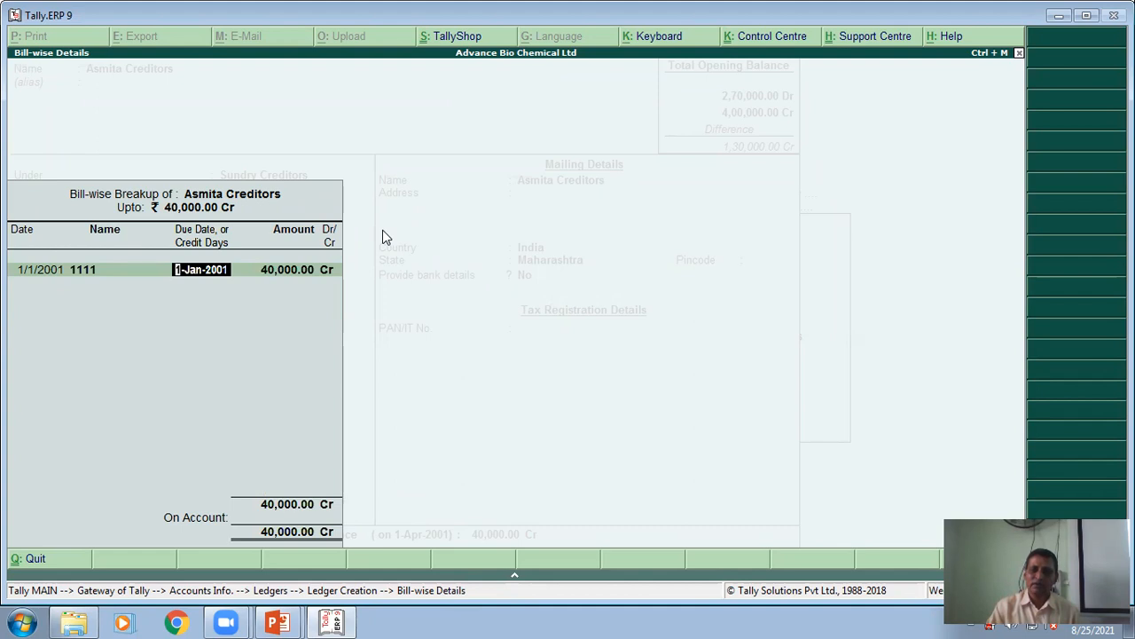
Set bill 1111's due date to 1/3/2001, keep its amount at 40,000 Cr, and accept the breakup and the creditors ledger.
type("1/3/")
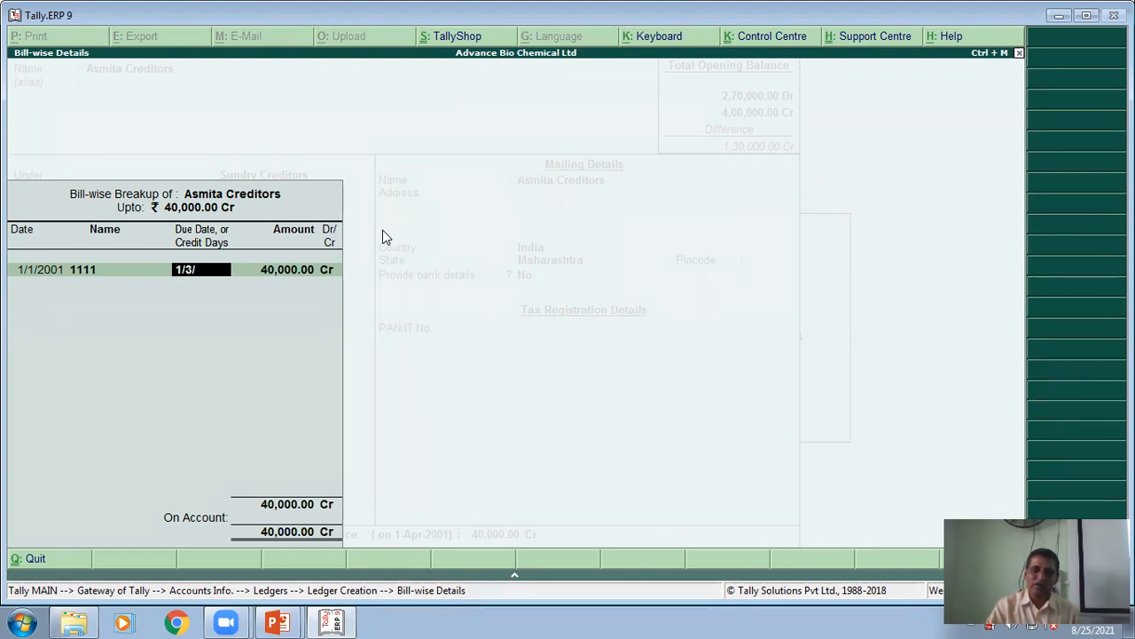
type("2001")
key("Return")
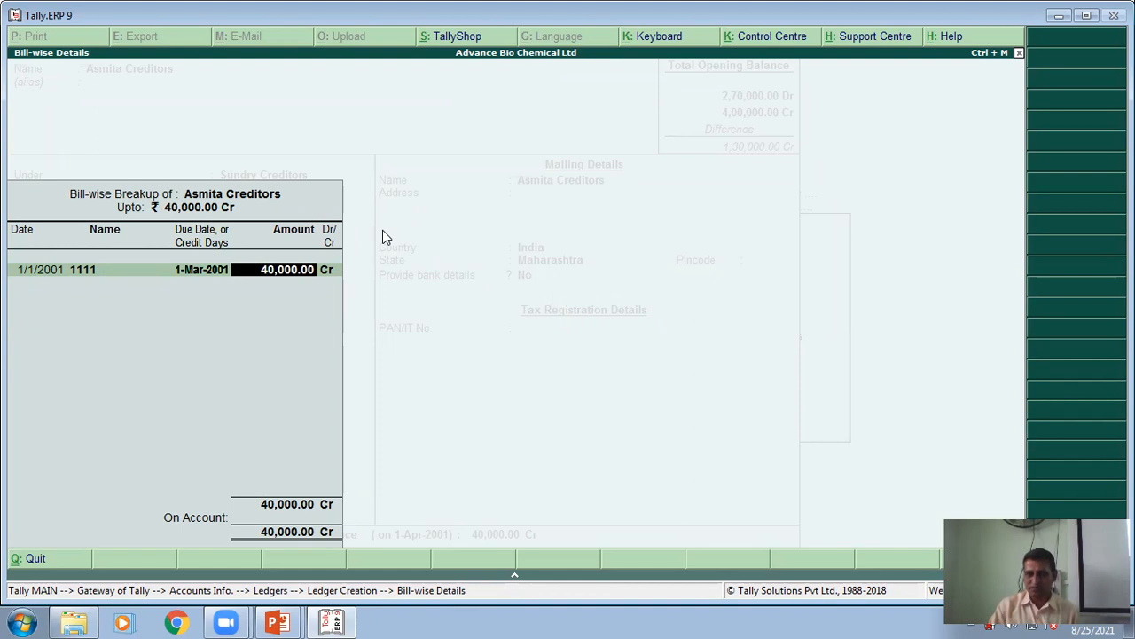
key("Return")
key("Return")
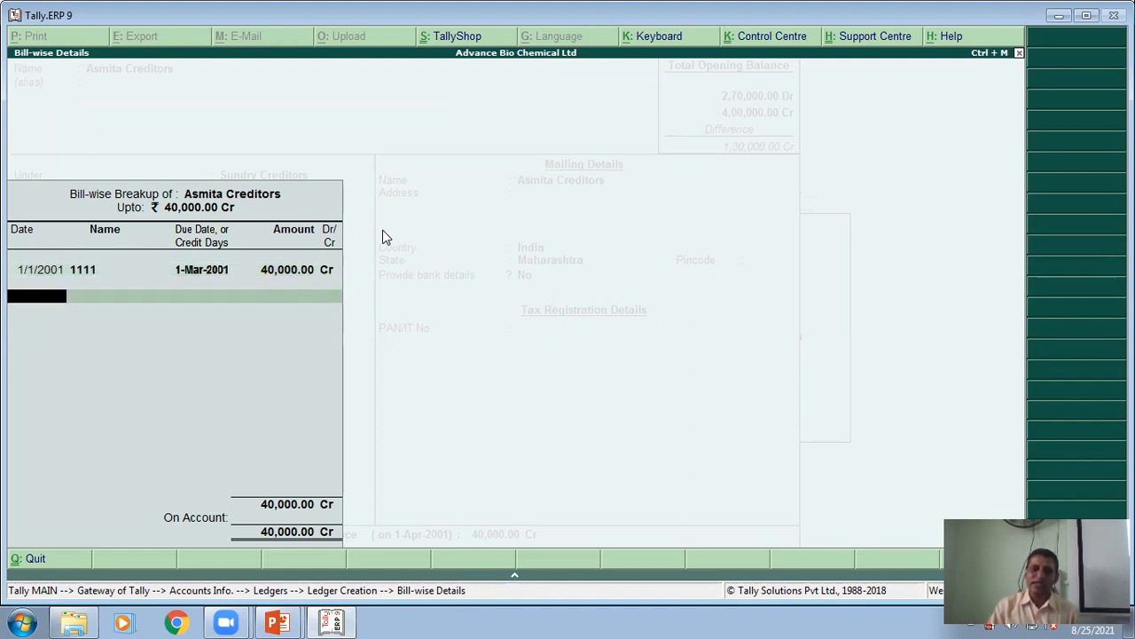
key("Return")
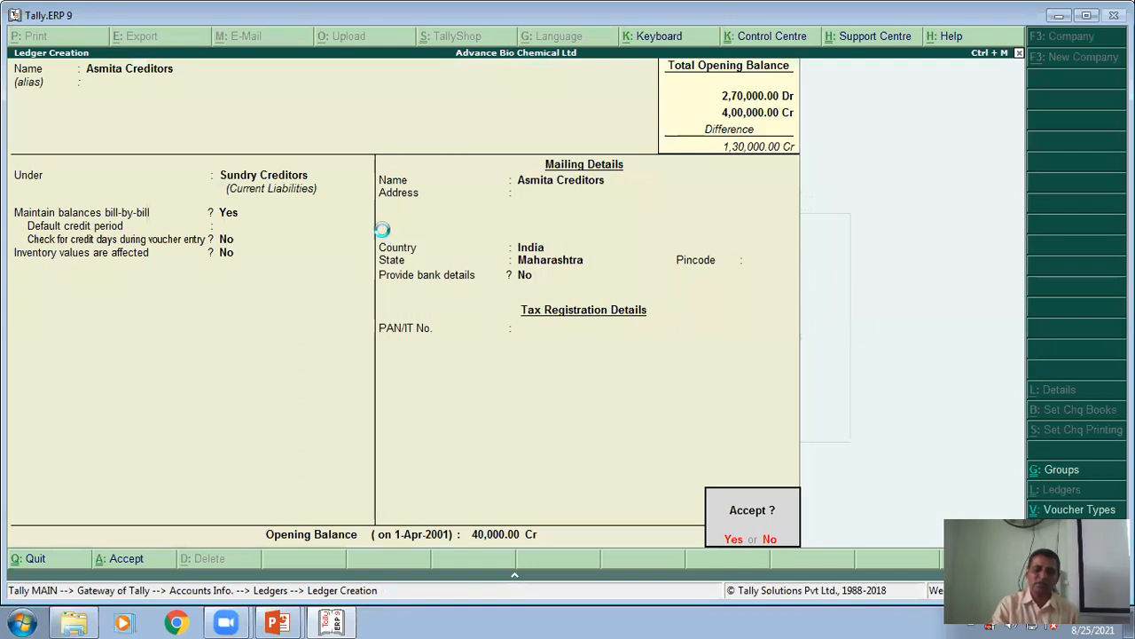
key("Return")
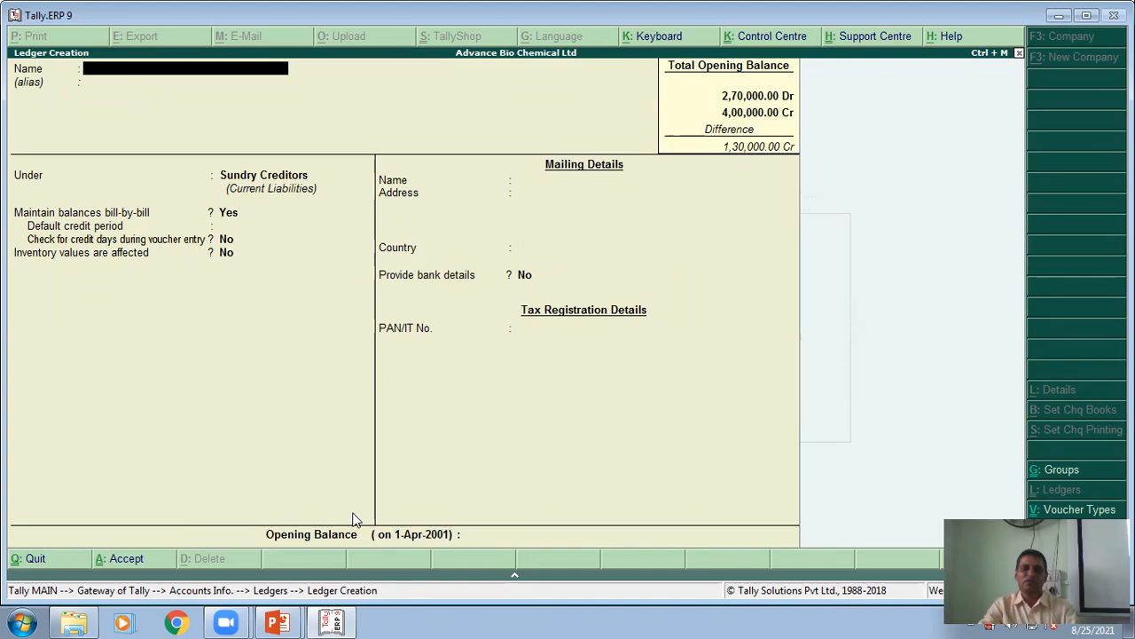
Advance the problem slide show to account 13, return to Tally and name the new ledger Sales Return.
key("alt+Tab")
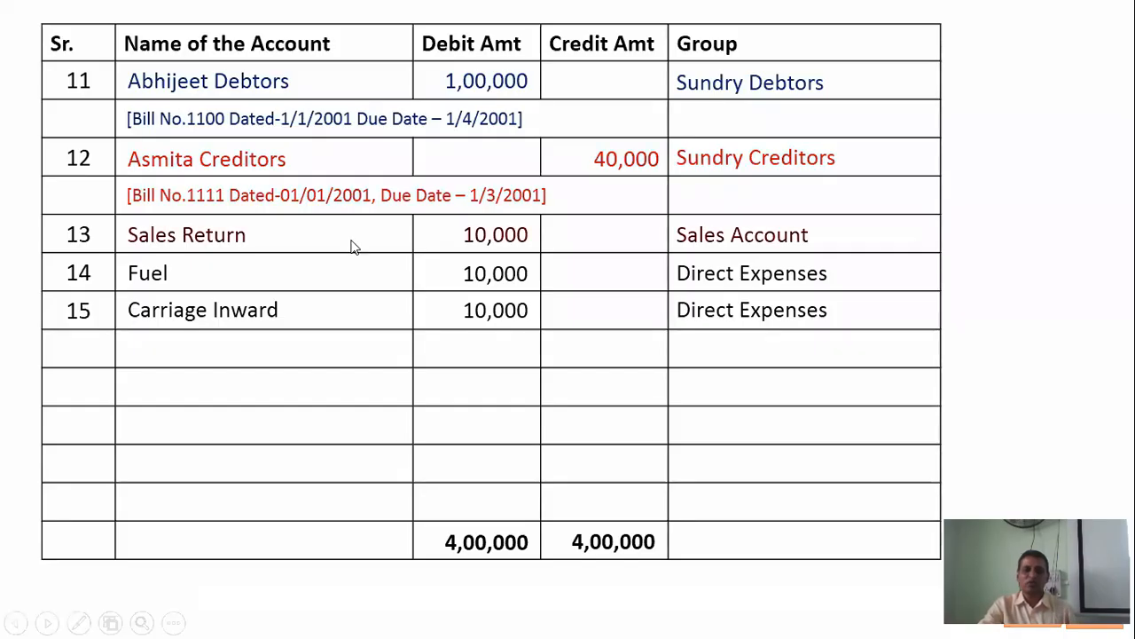
left_click(137, 232)
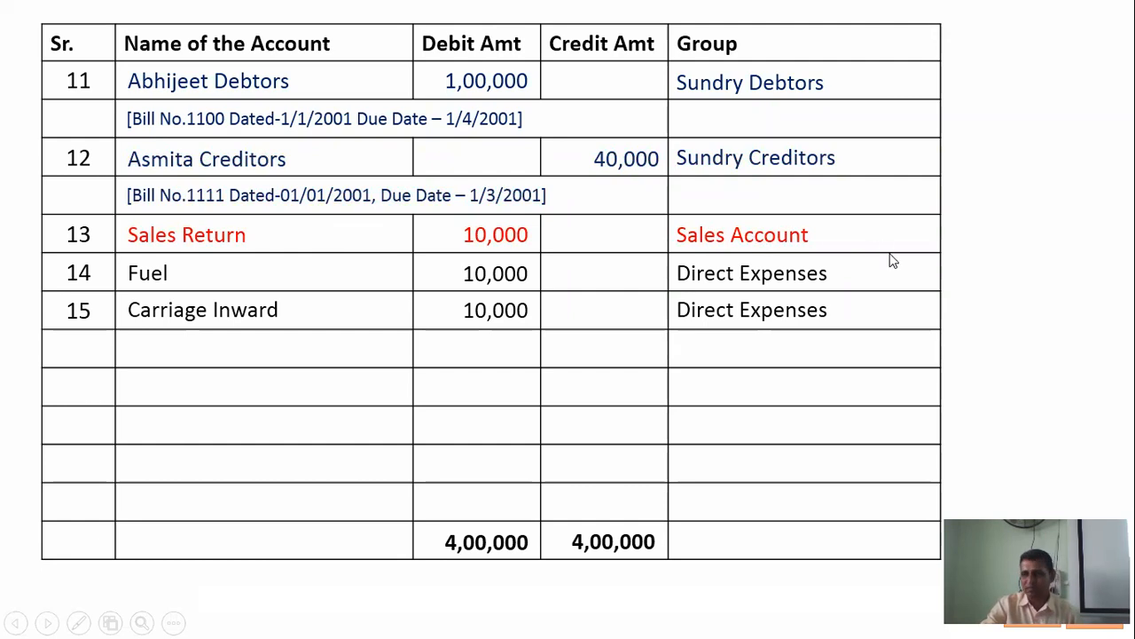
key("alt+Tab")
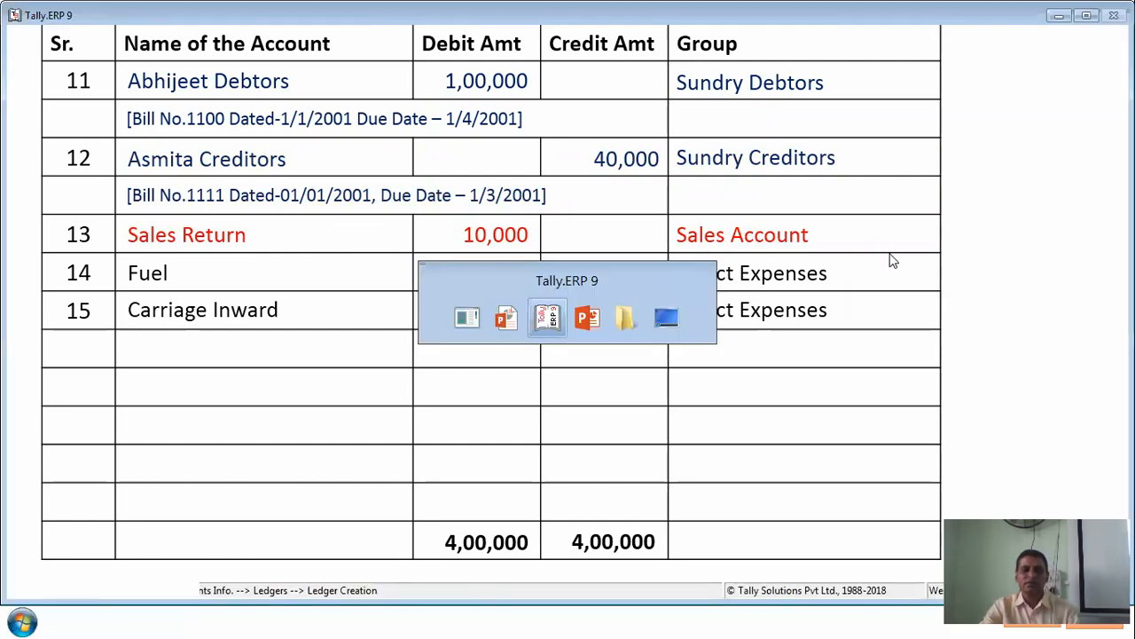
type("Sales Return")
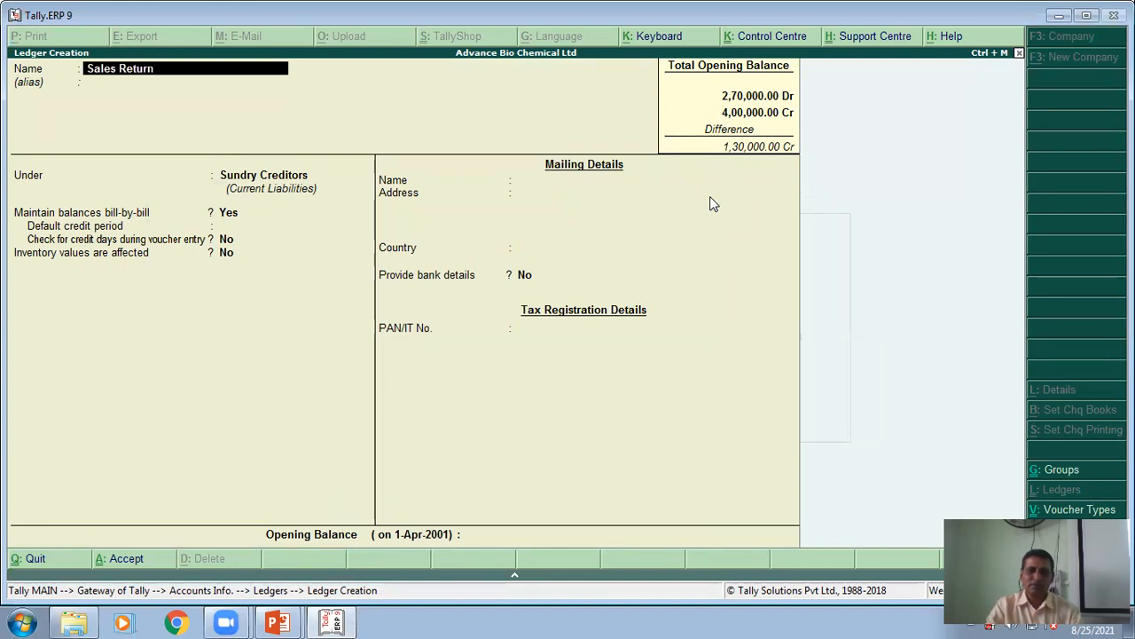
key("Return")
key("Return")
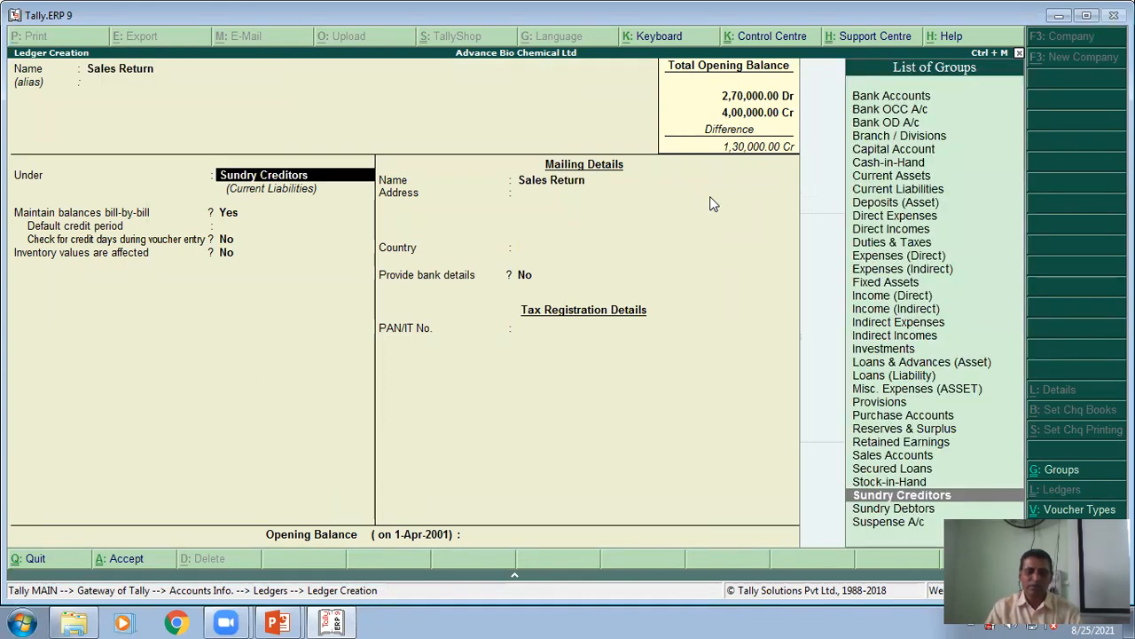
Place Sales Return under Sales Accounts, keeping inventory values affected at Yes, ledger type Not Applicable and bank details at No.
type("S")
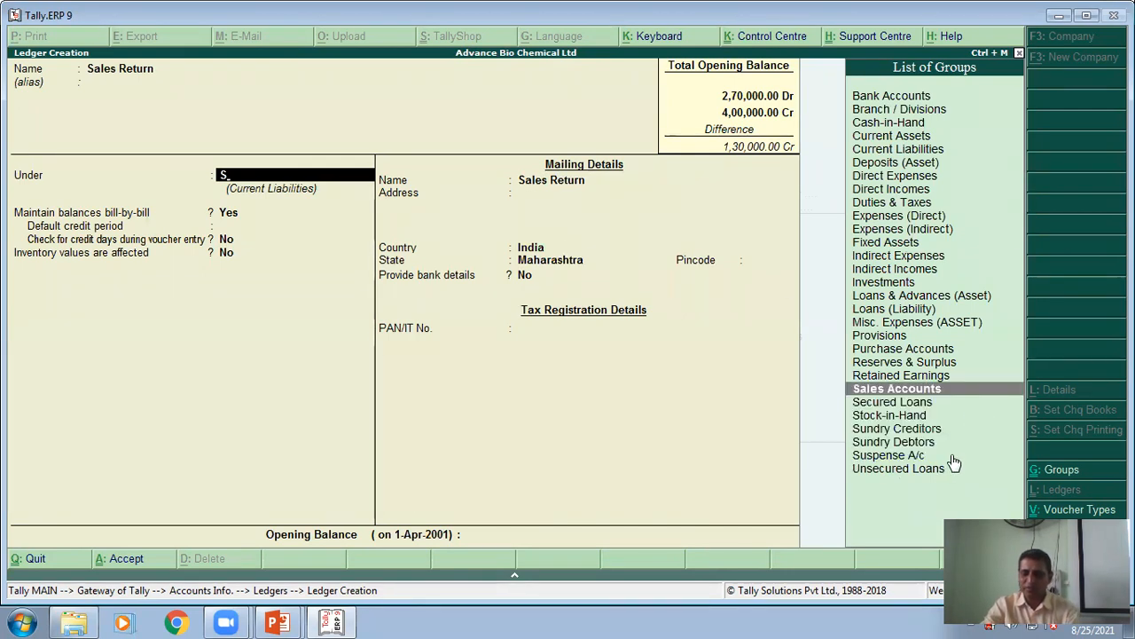
key("Return")
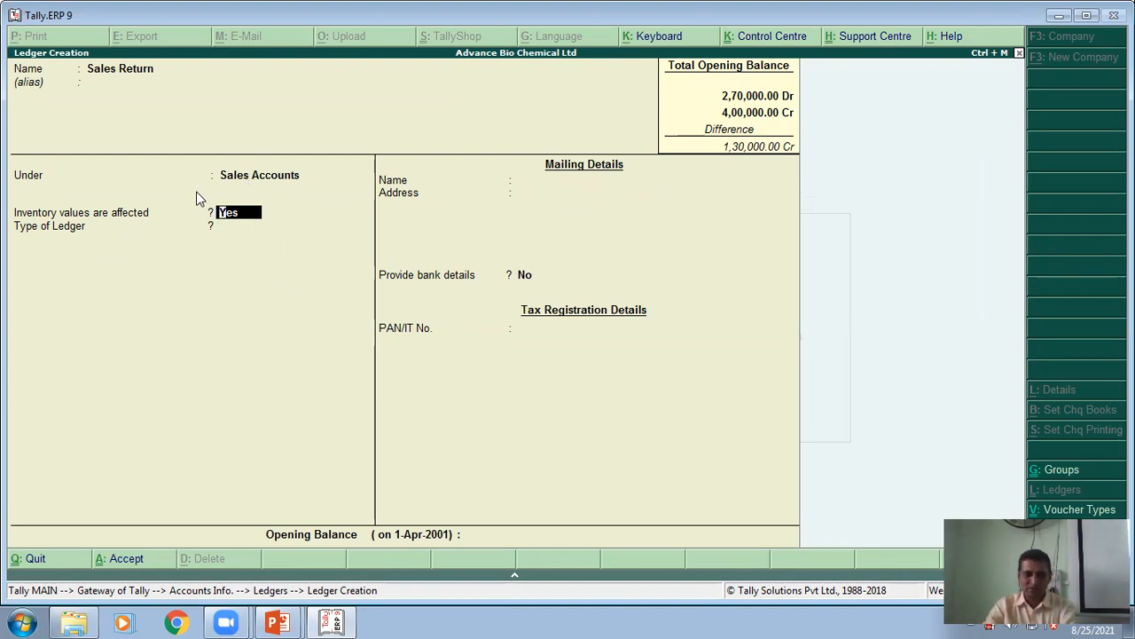
key("Return")
key("Return")
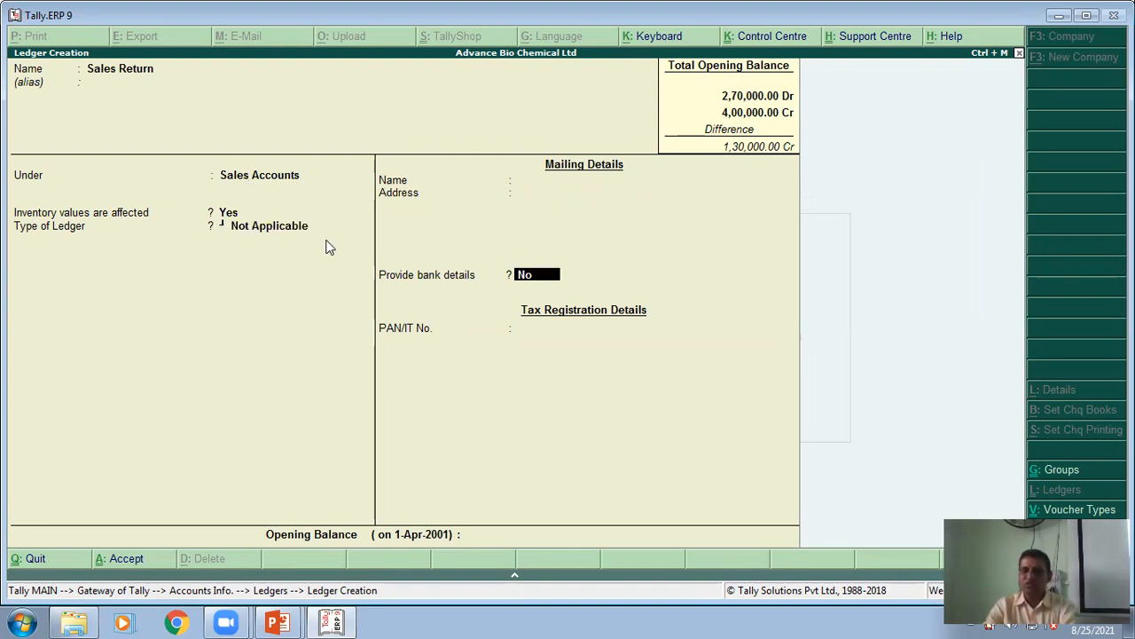
key("Return")
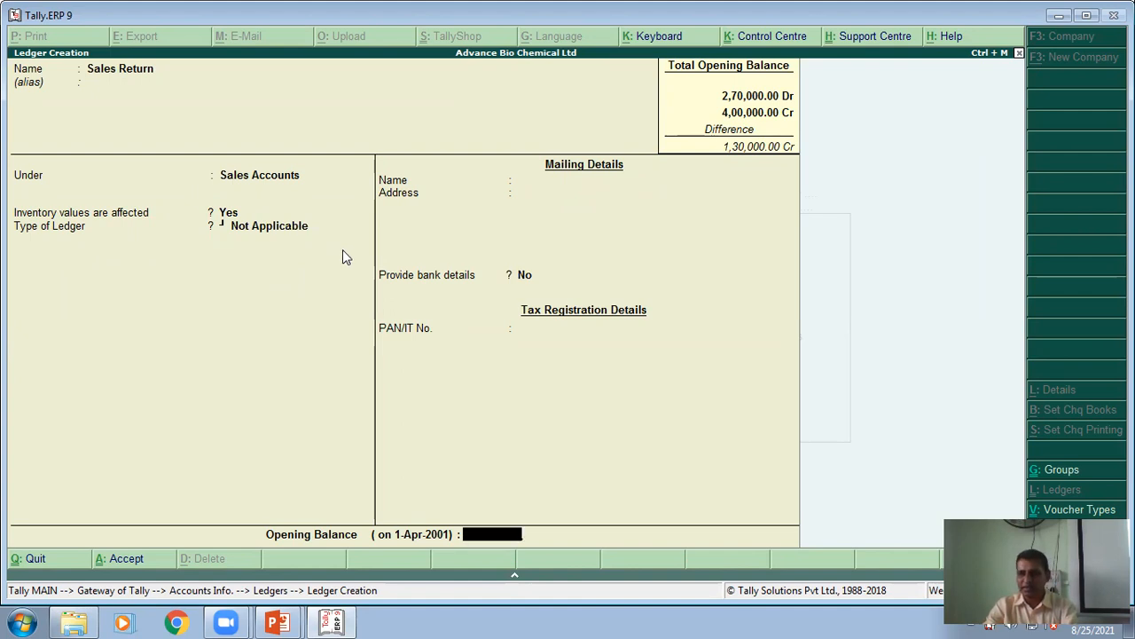
Set the Sales Return ledger's opening balance to 10,000 Dr and accept the ledger.
type("10000")
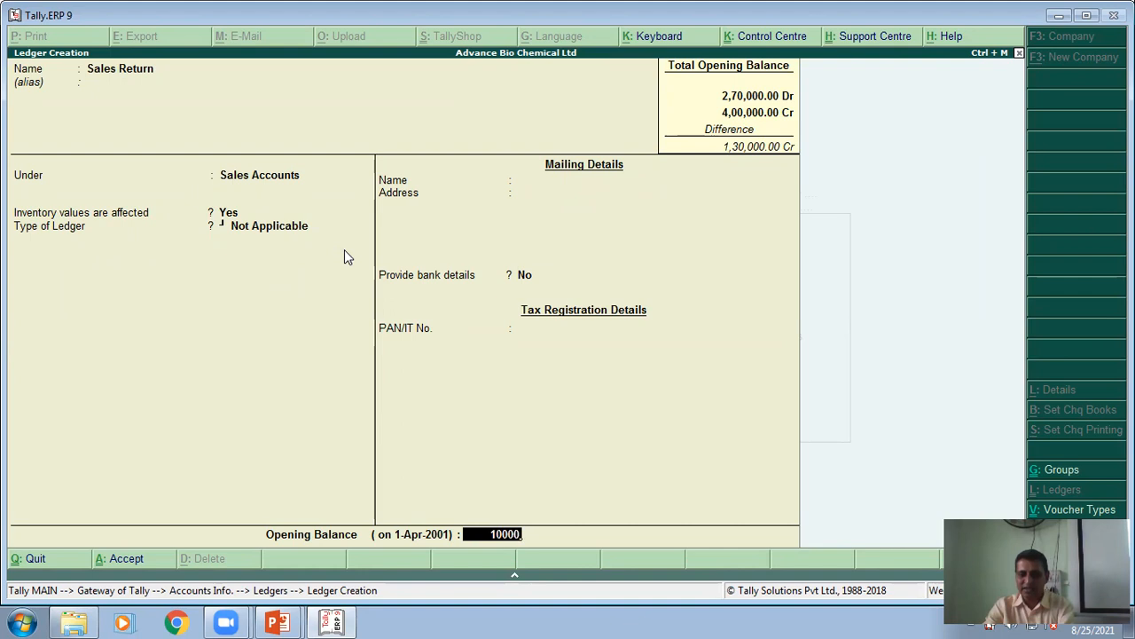
key("Return")
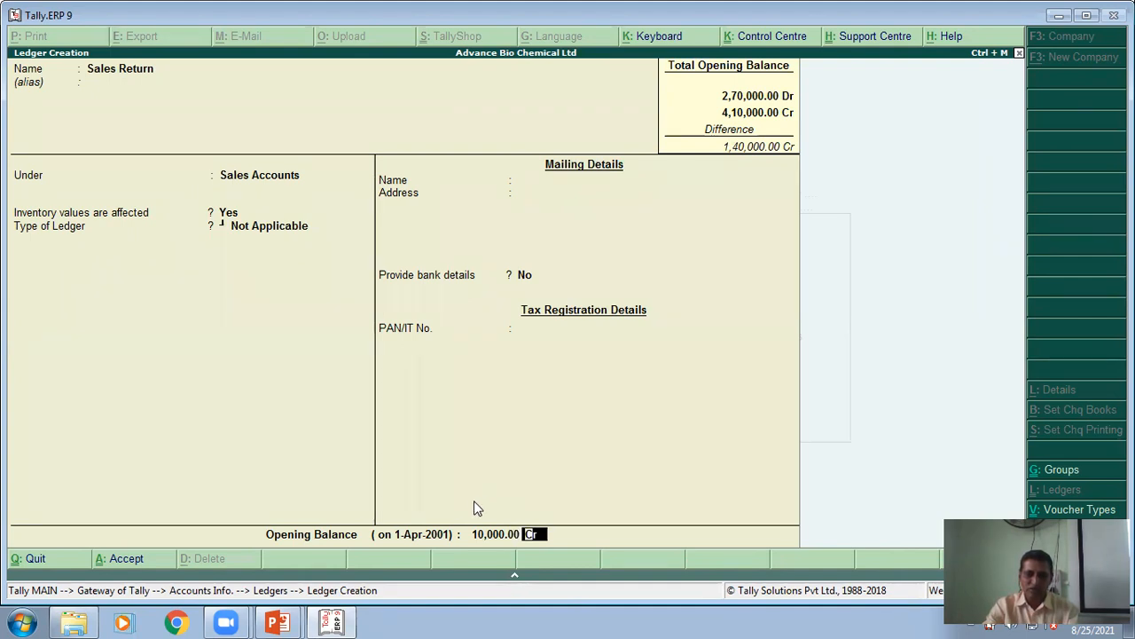
type("d")
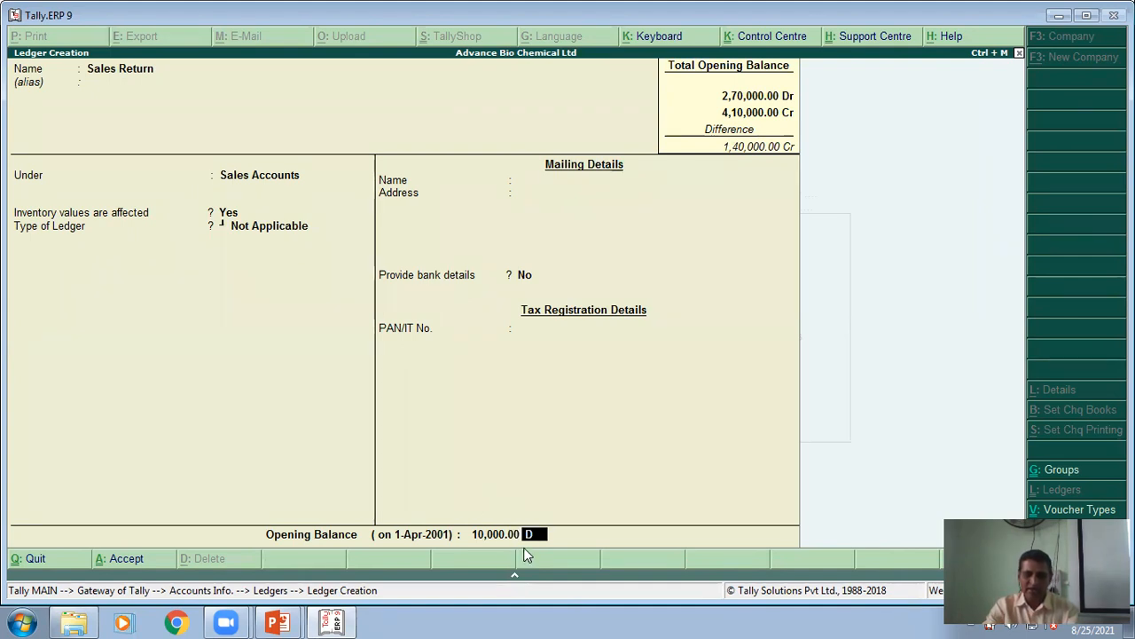
key("Return")
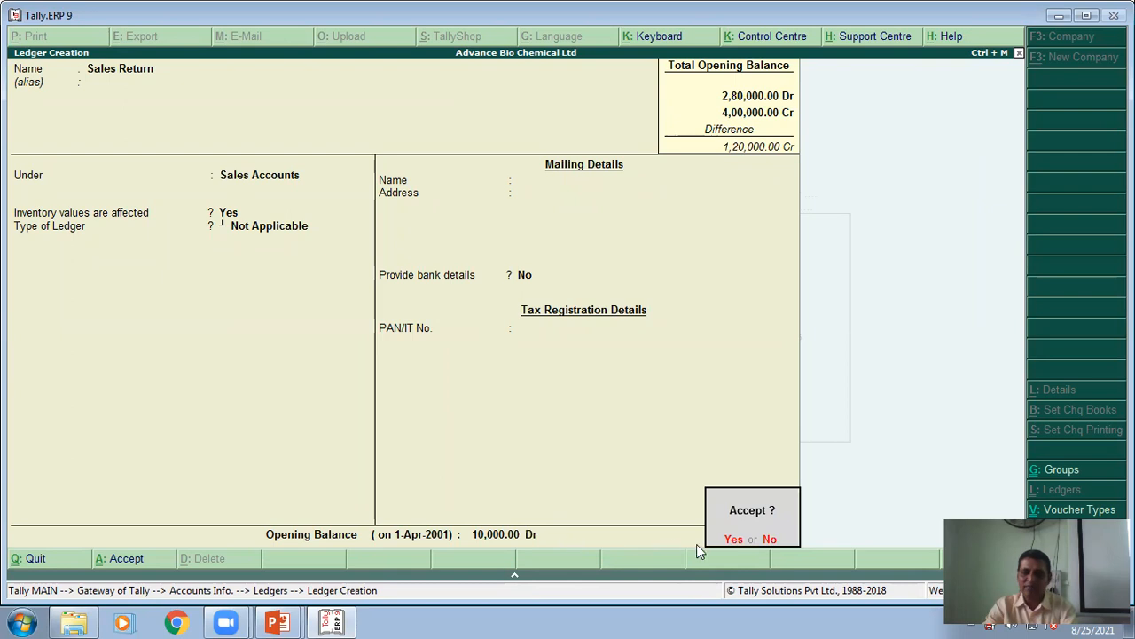
left_click(740, 540)
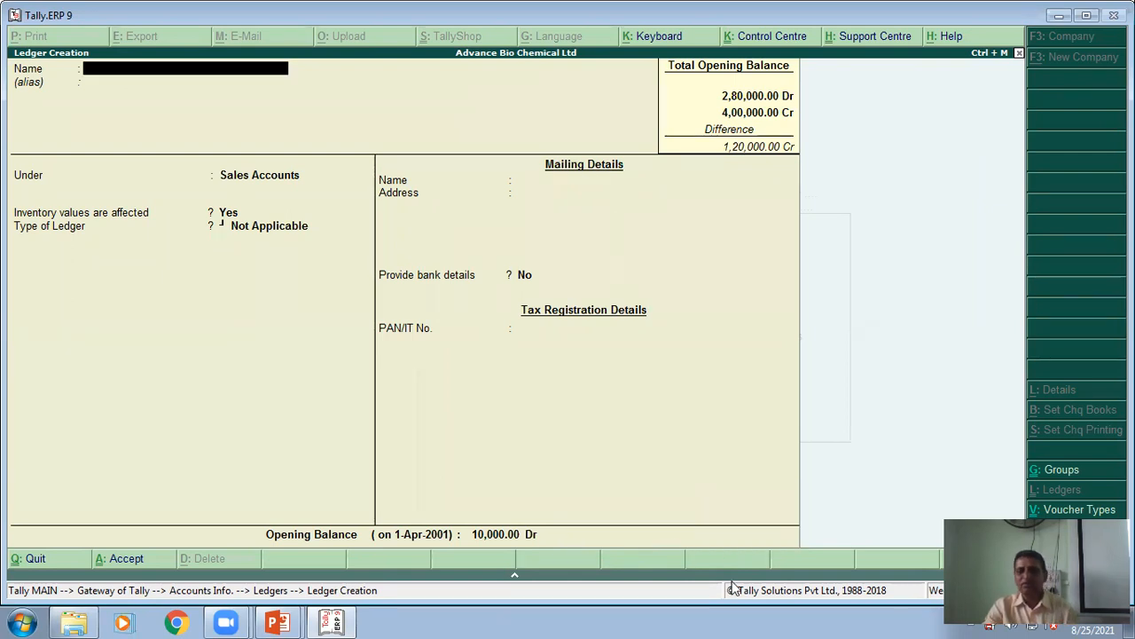
Advance the problem slide show to account 14, return to Tally and name the new ledger Fual, leaving the alias empty.
key("alt+Tab")
left_click(530, 274)
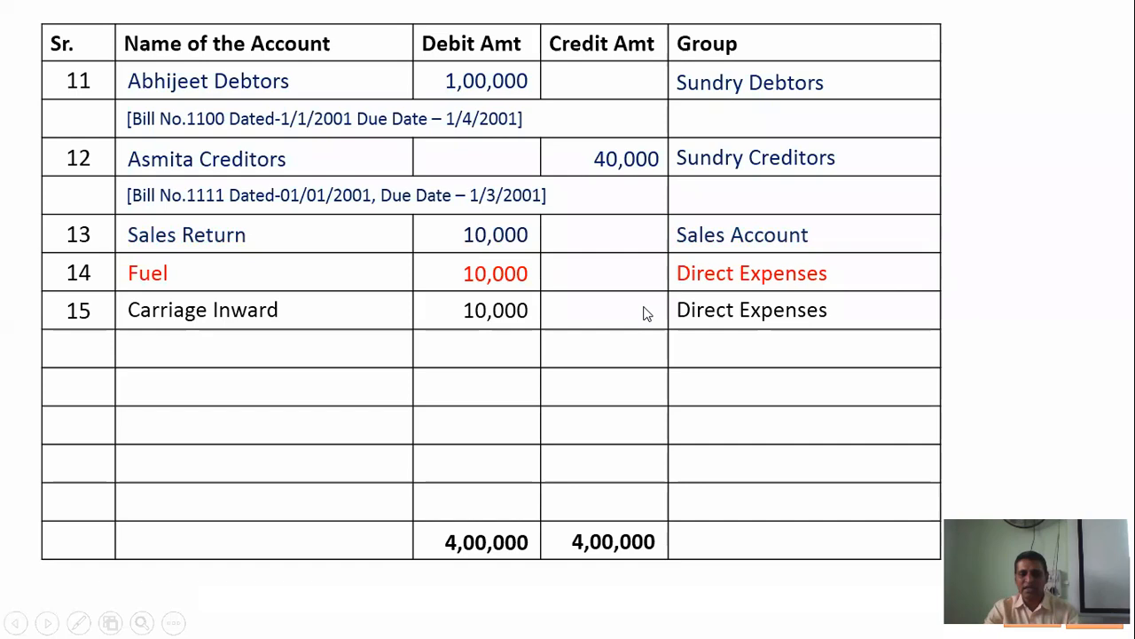
key("alt+Tab")
type("Fual")
key("Return")
key("Return")
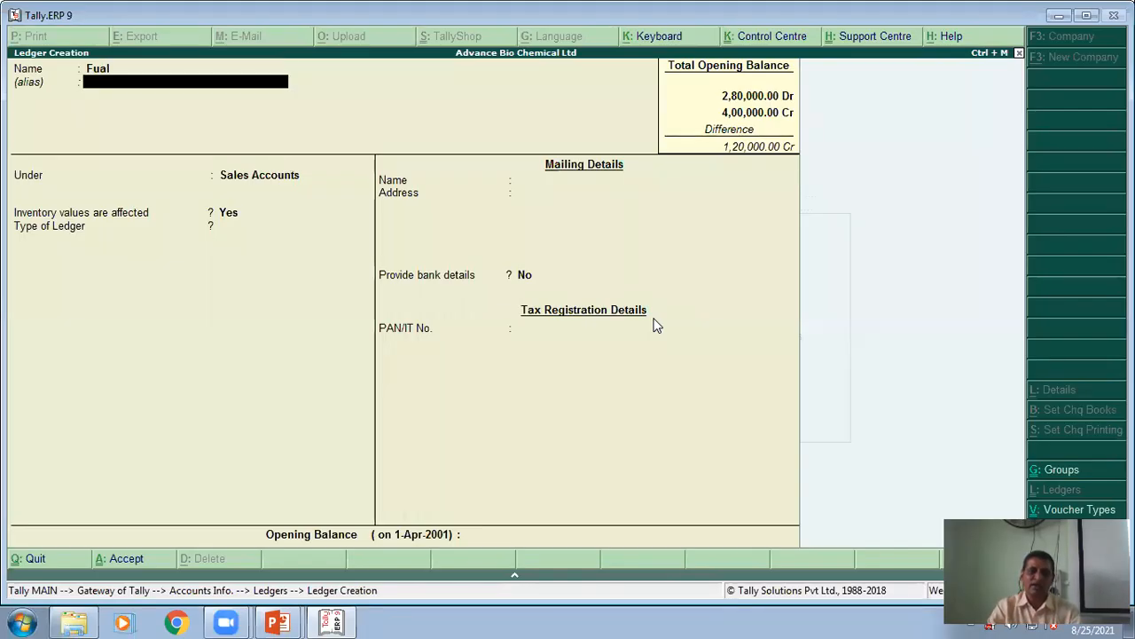
Place Fual under Direct Expenses with inventory values affected at No, set its opening balance to 10,000 Dr and accept the ledger.
type("D")
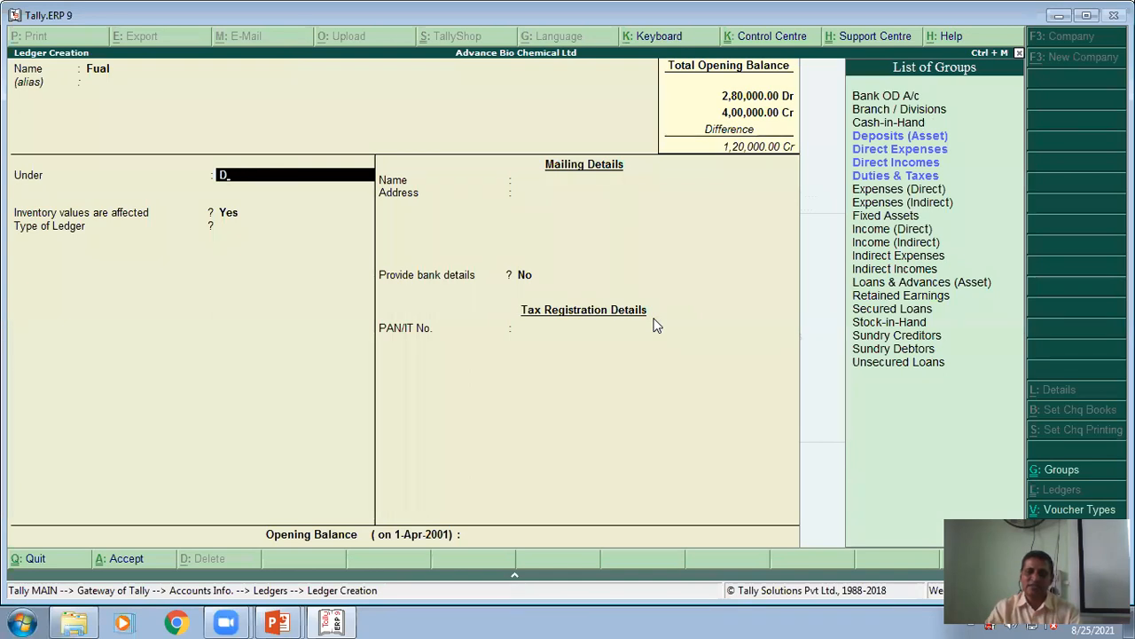
key("Return")
key("Return")
key("Return")
type("10,000")
key("Return")
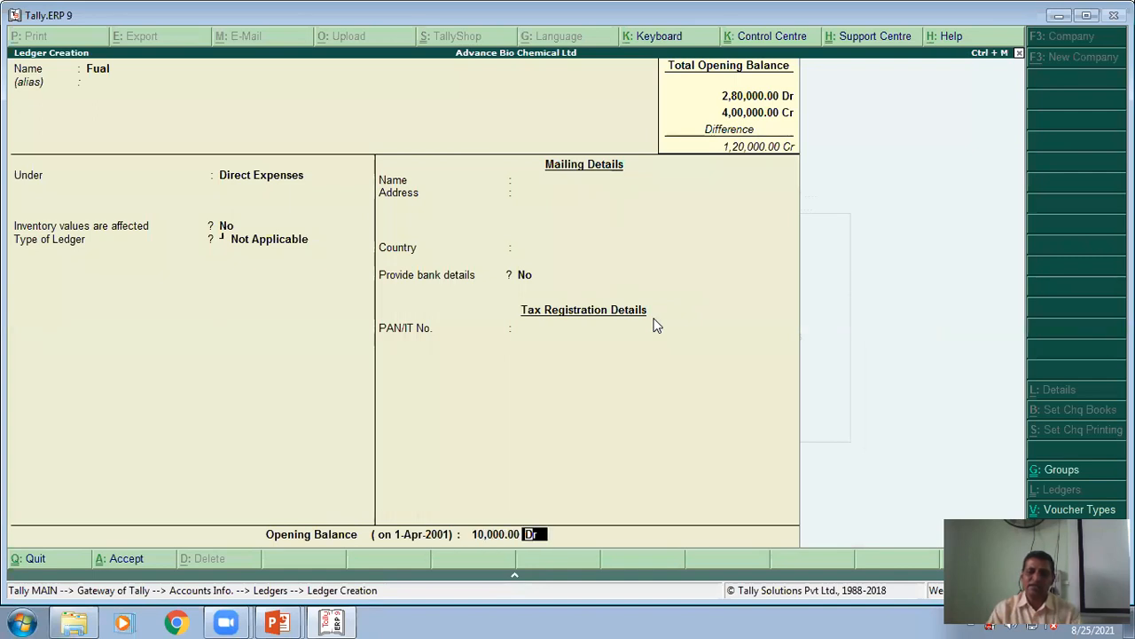
key("Return")
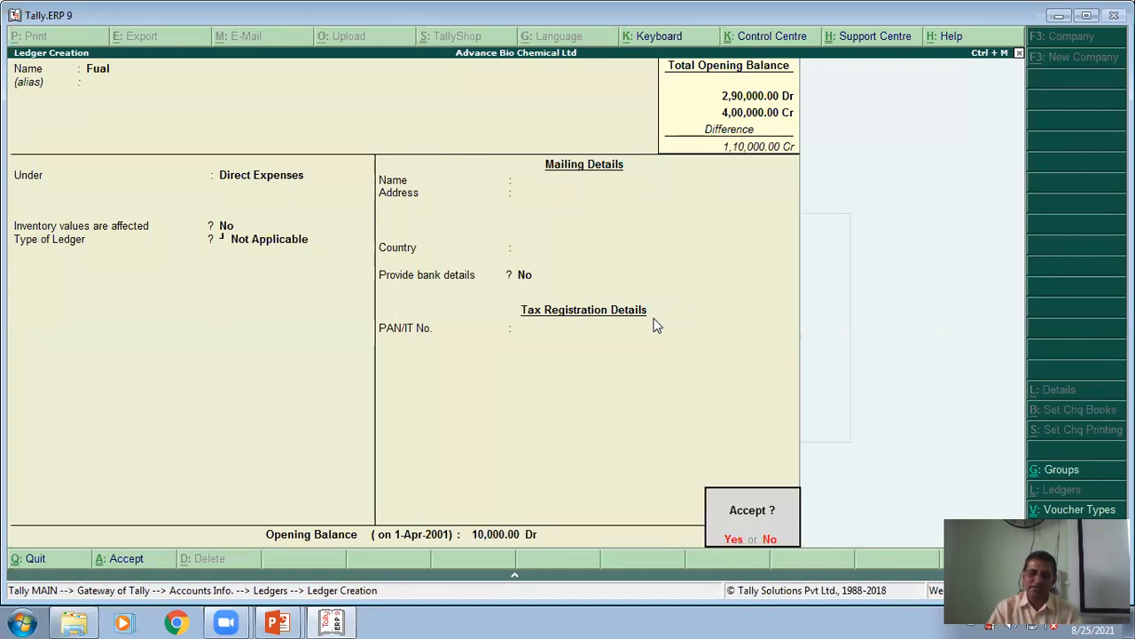
key("Return")
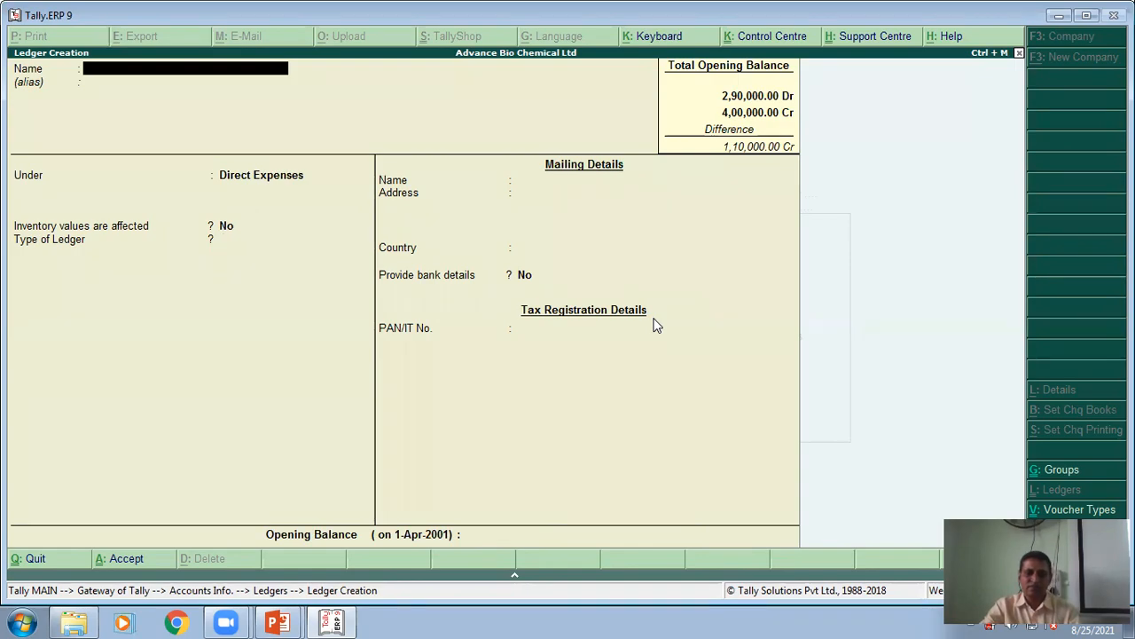
Switch to the problem slide show and advance it to account 15, Carriage Inward.
key("alt+Tab")
left_click(253, 321)
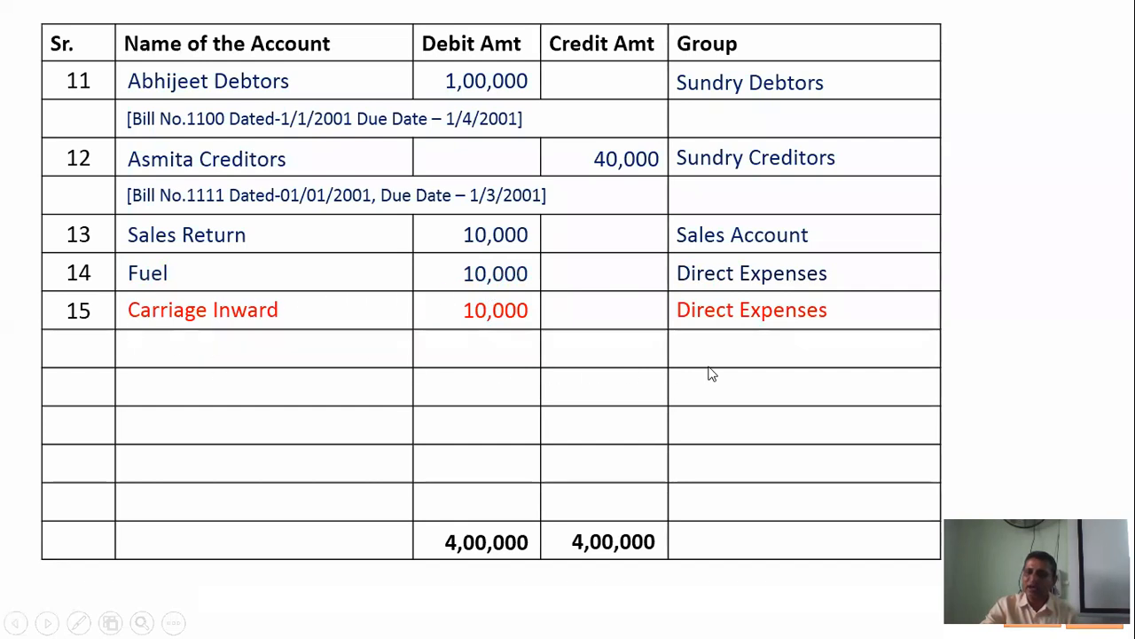
Switch to Tally.ERP 9 and name the new ledger Carriage Inword, under Direct Expenses with ledger type Not Applicable.
key("alt+Tab")
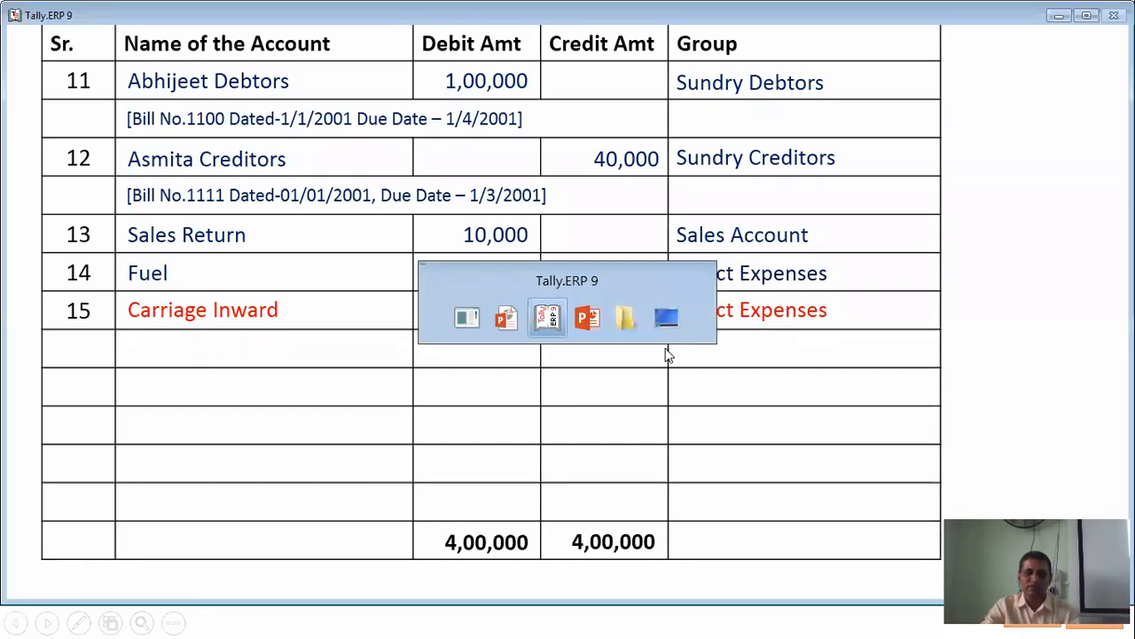
type("Carr")
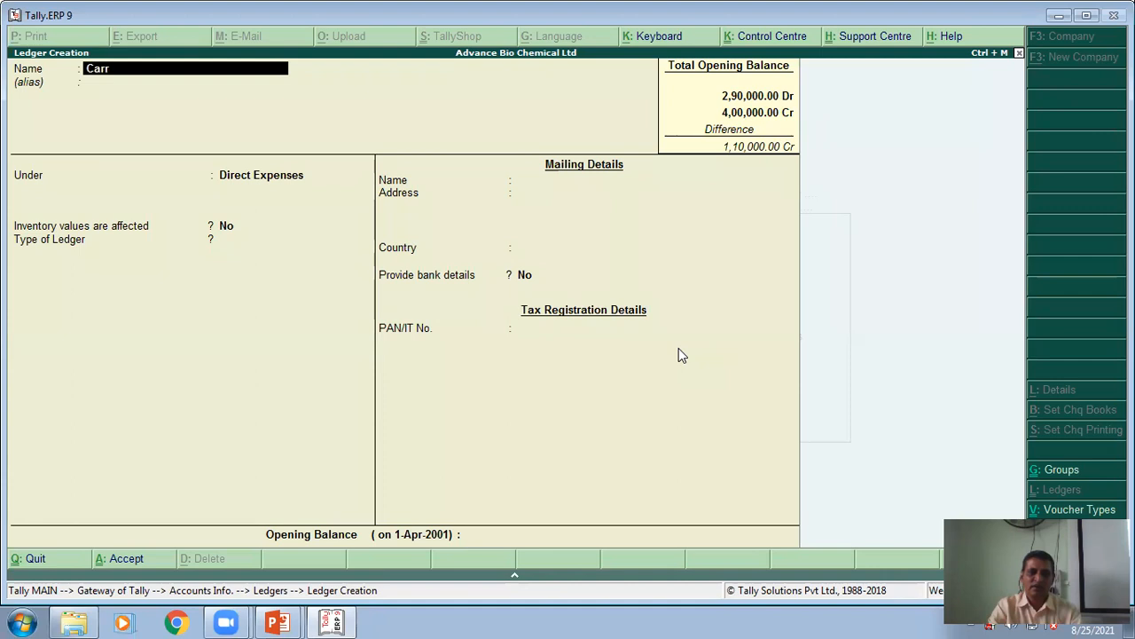
type("u")
key("BackSpace")
type("iage in")
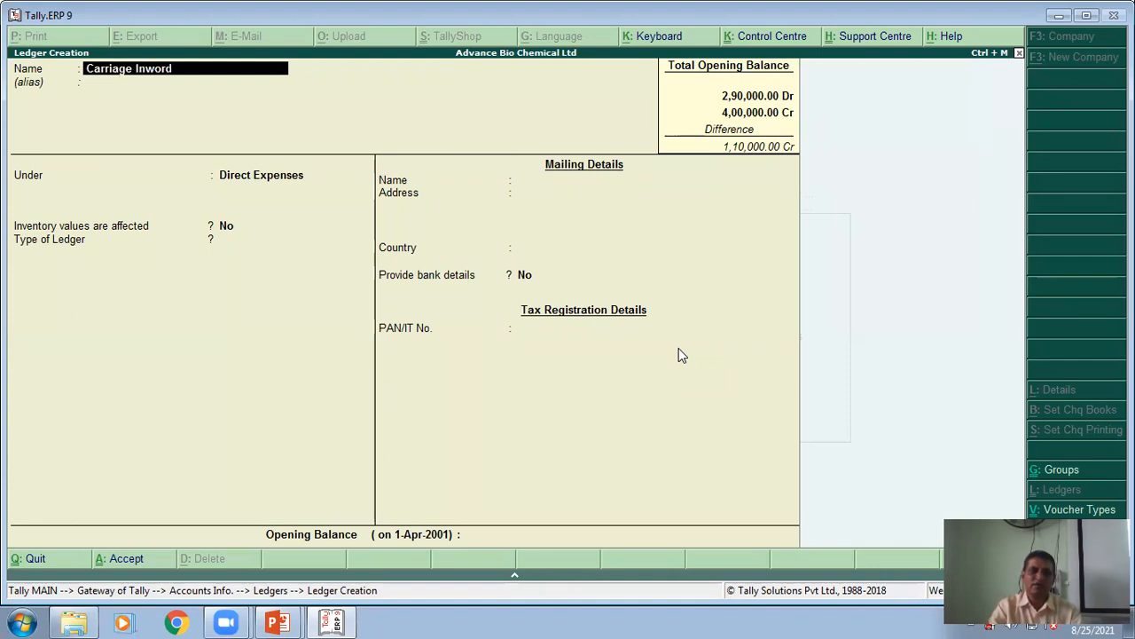
key("Return")
key("Return")
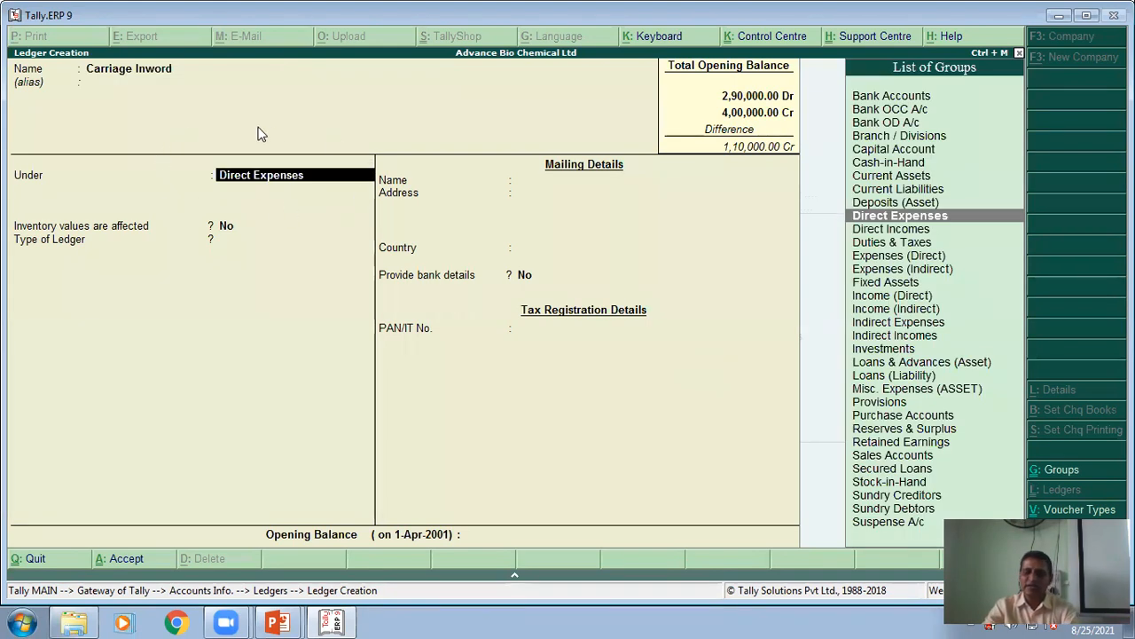
key("Return")
key("Return")
key("Return")
key("Return")
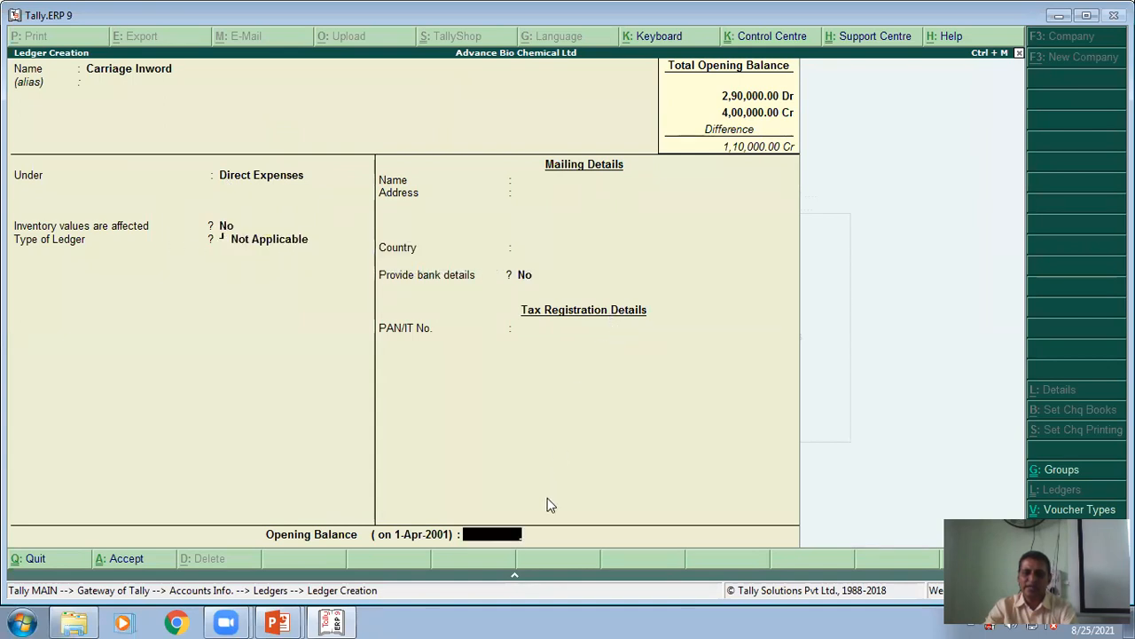
Set the Carriage Inword ledger's opening balance to 10,000 Dr and save the ledger.
type("10000")
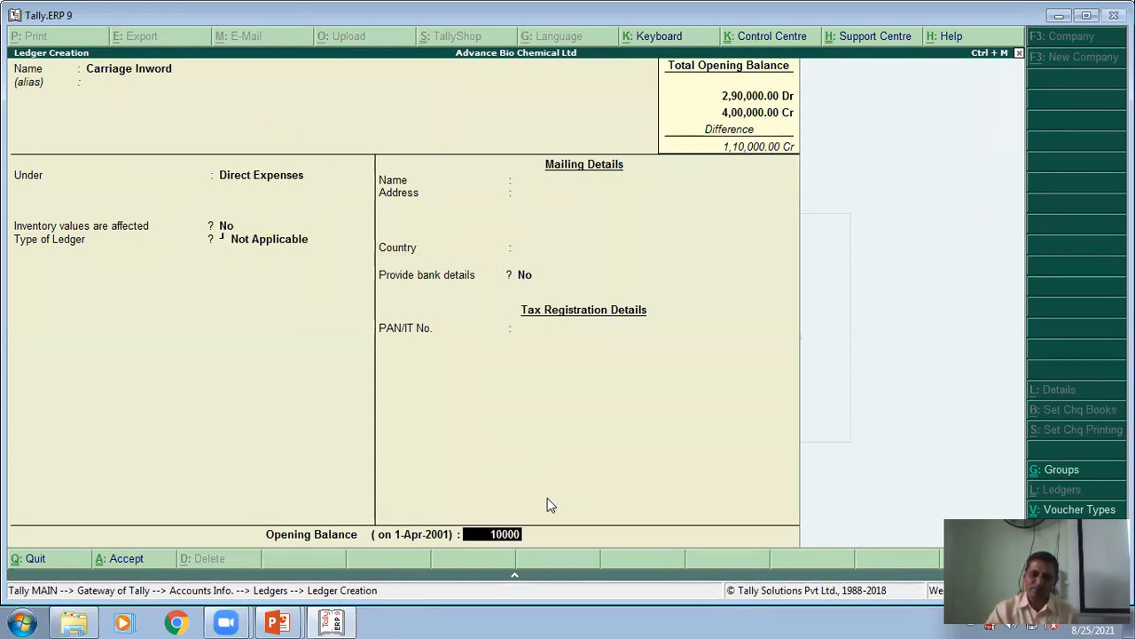
key("Return")
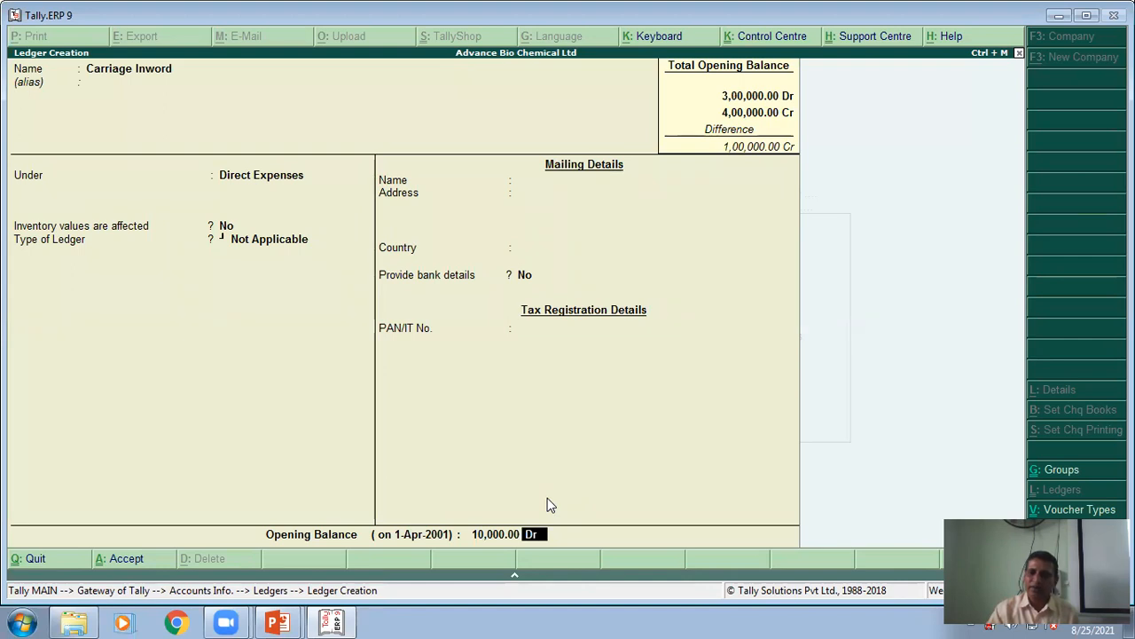
key("Return")
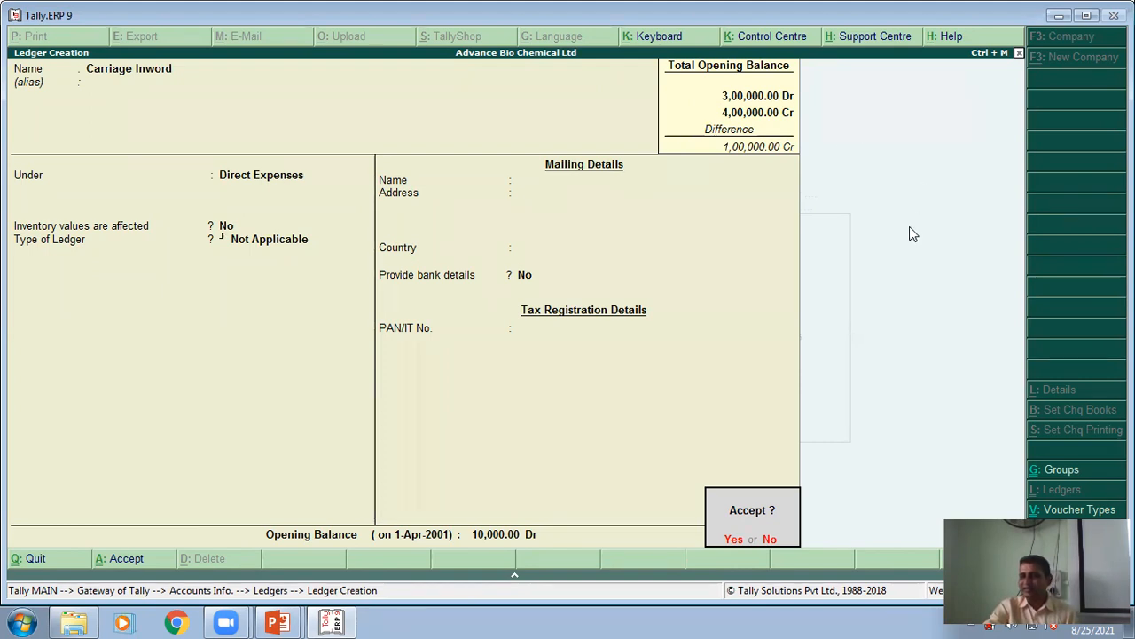
left_click(734, 541)
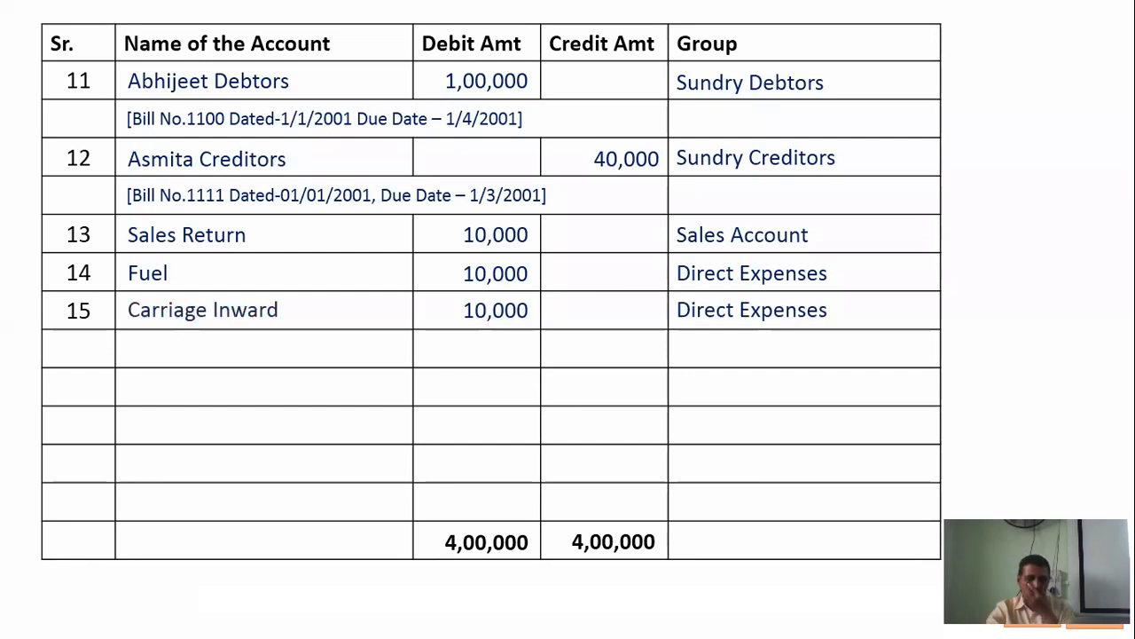
Advance the presentation to the Q.2 slide, and in Tally.ERP 9 quit ledger creation back to the Gateway of Tally.
key("Right")
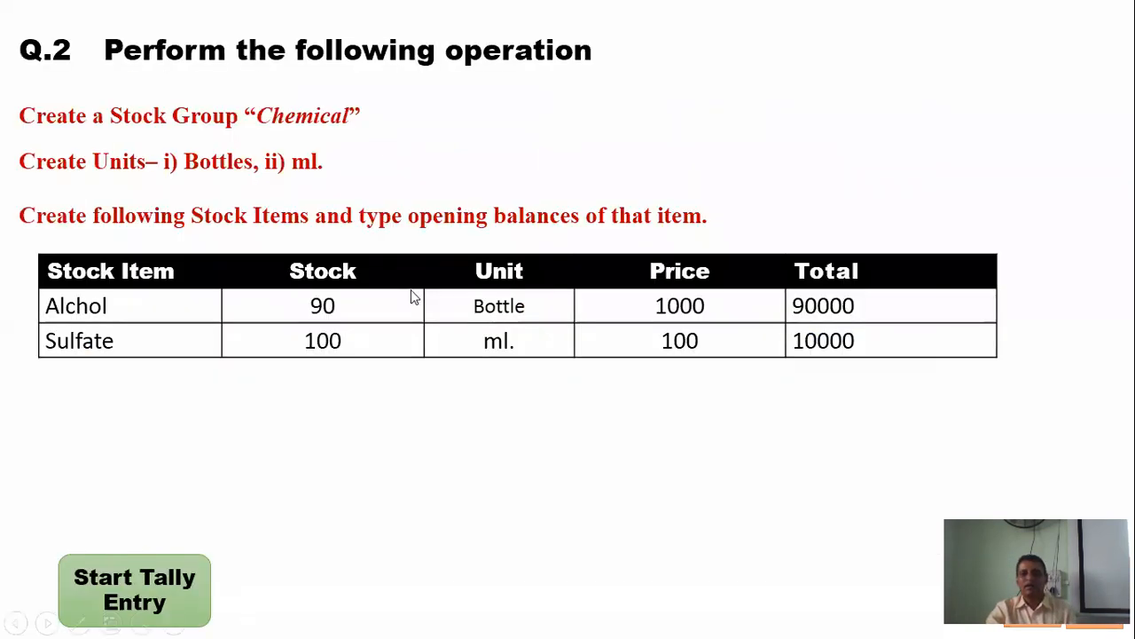
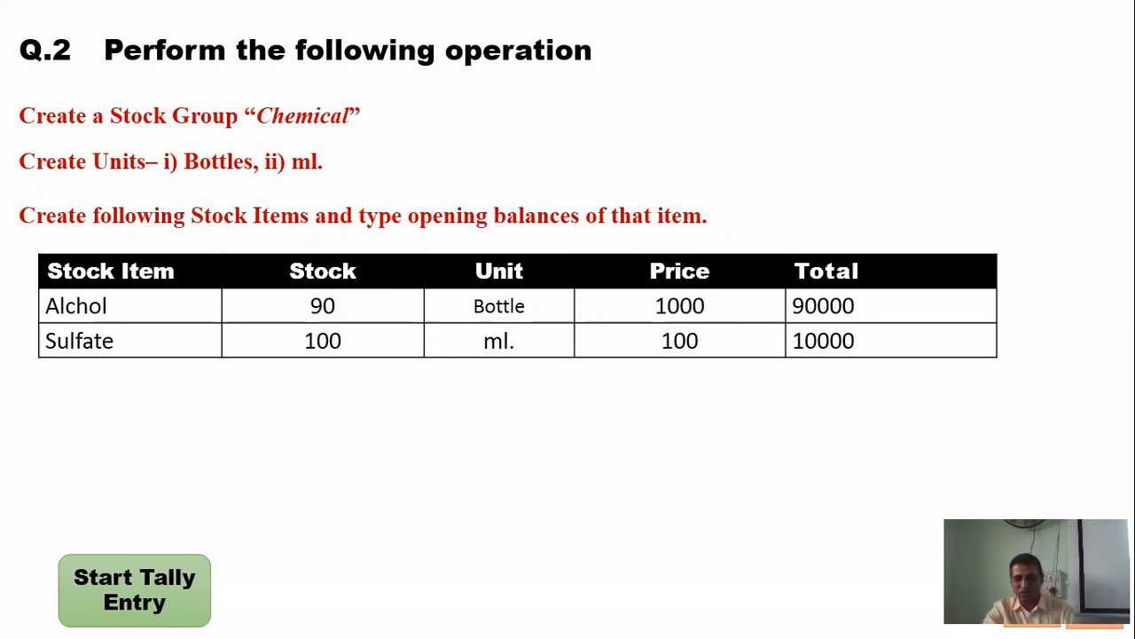
key("alt+Tab")
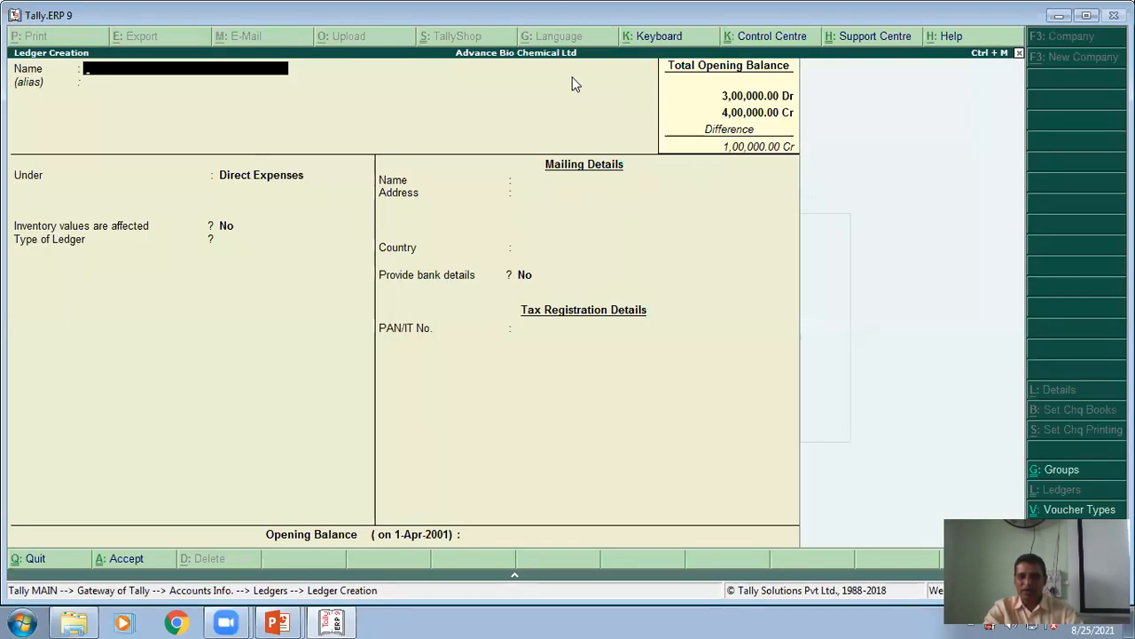
key("Escape")
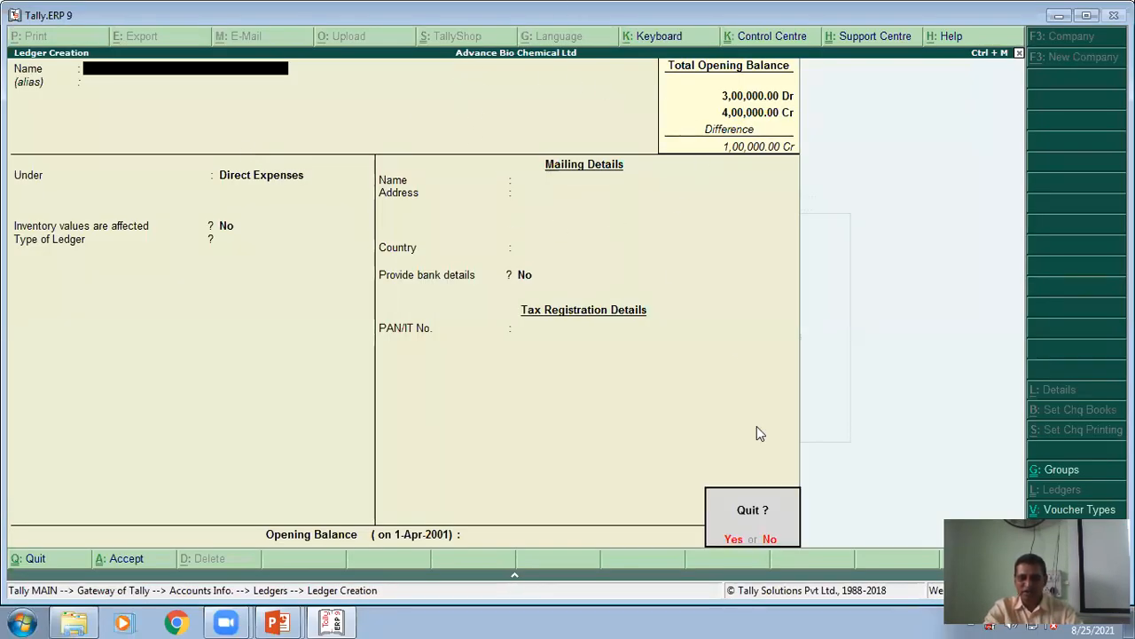
left_click(737, 540)
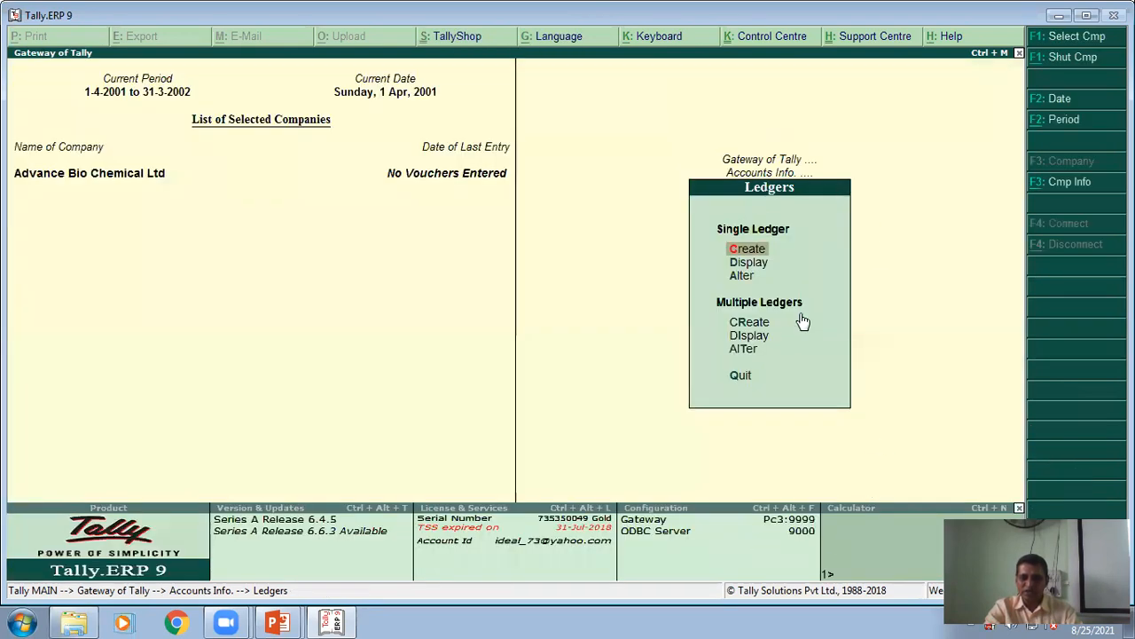
key("Escape")
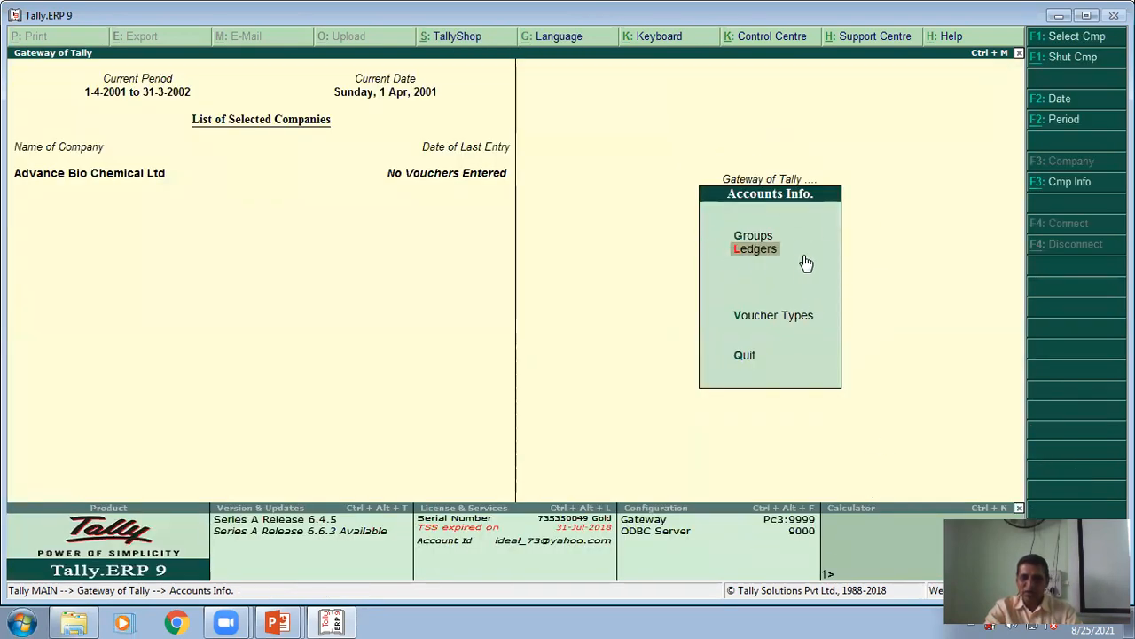
key("Escape")
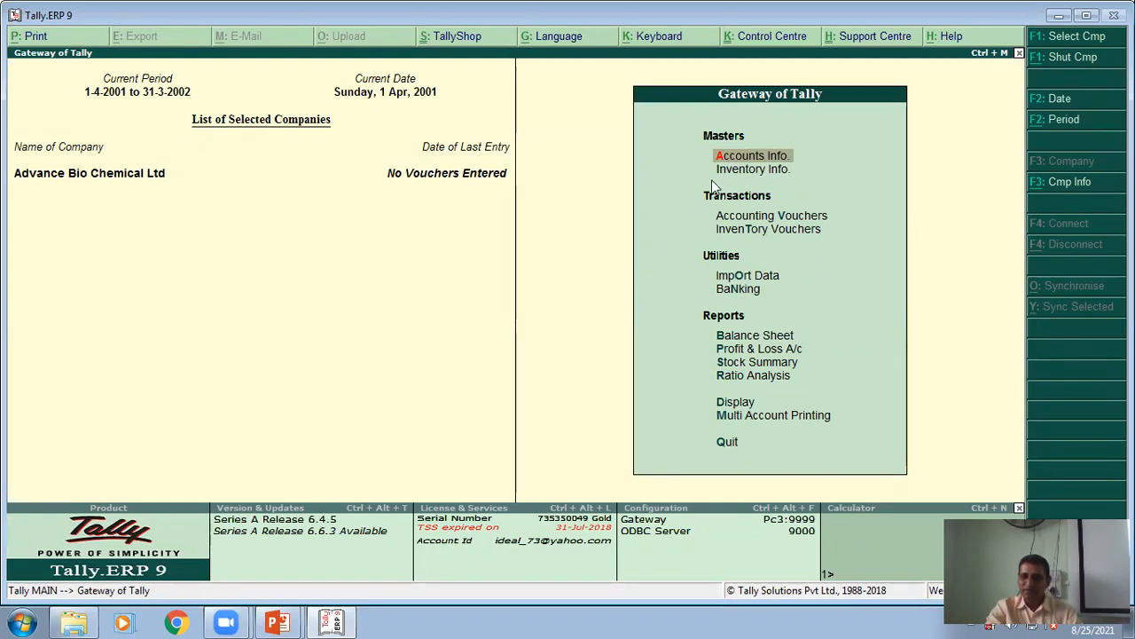
Create a single stock group named Chemical under Primary, with adding of item quantities set to Yes, and save it.
left_click(754, 171)
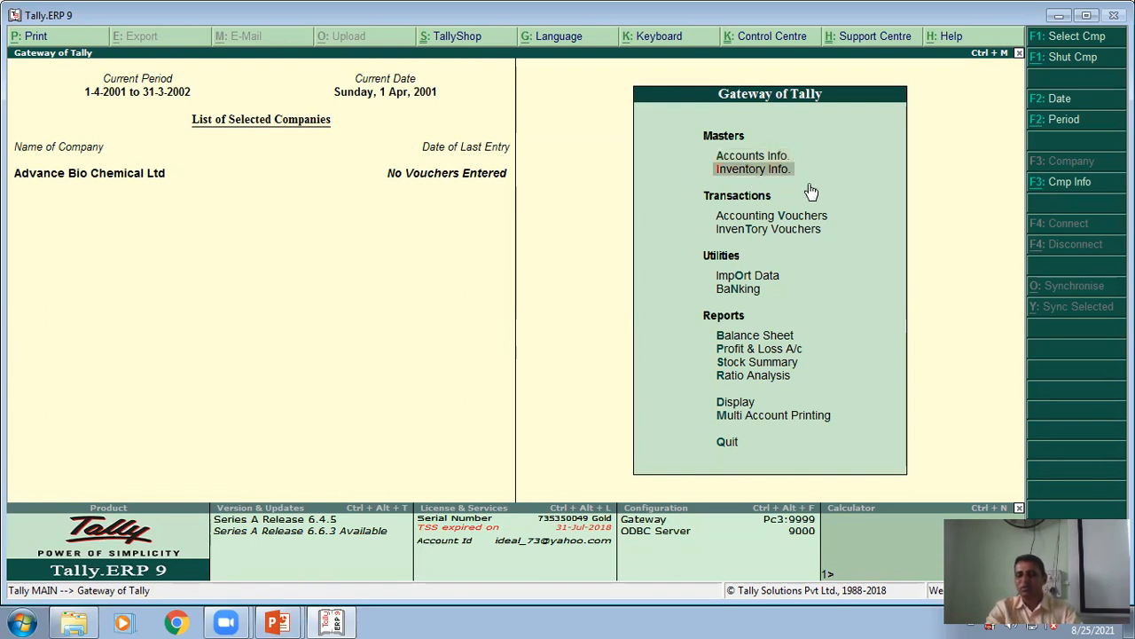
key("Return")
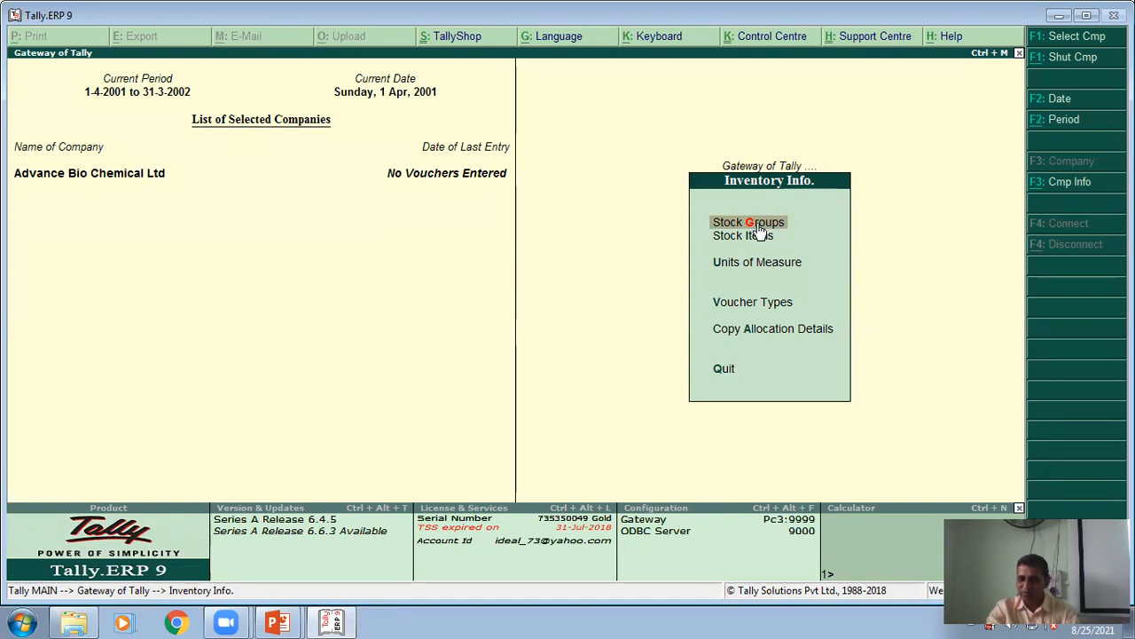
key("Return")
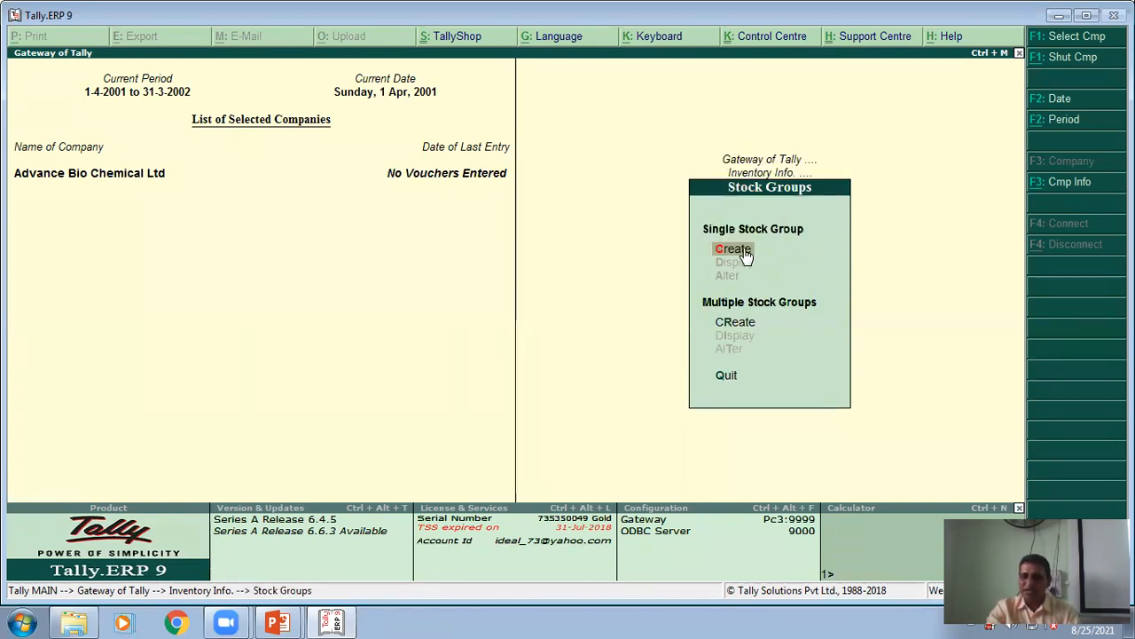
left_click(742, 250)
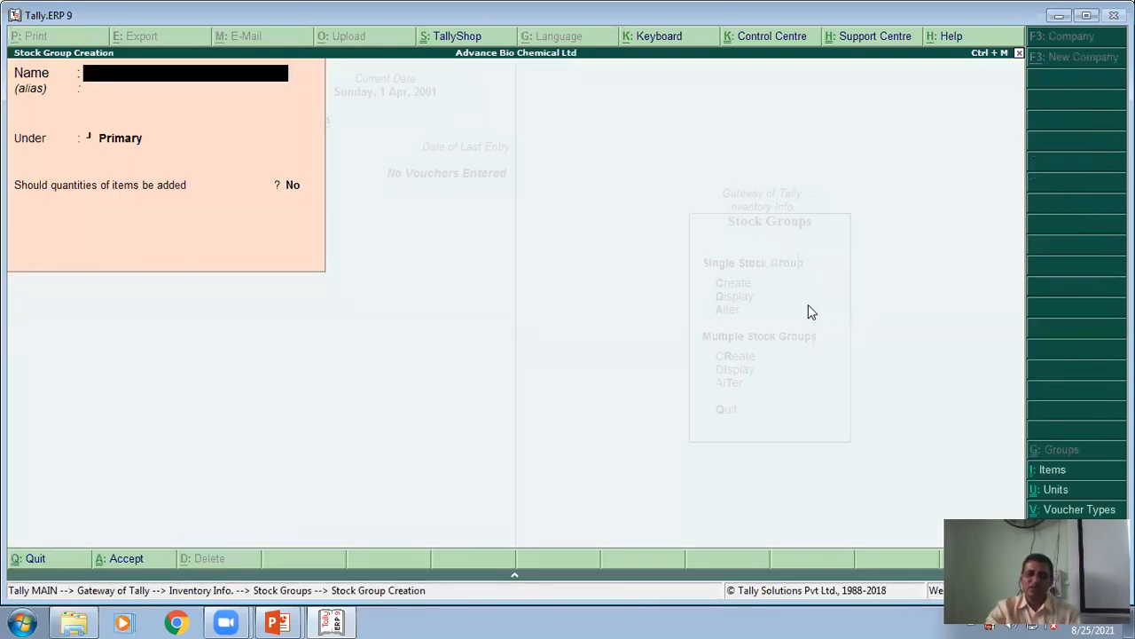
type("Chemical")
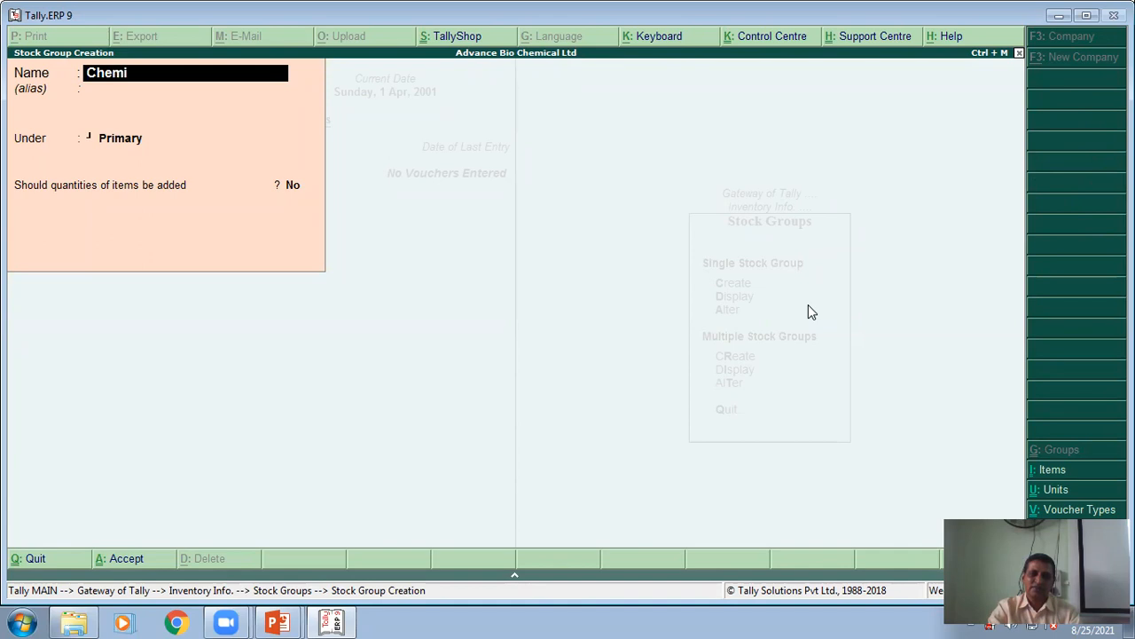
key("Return")
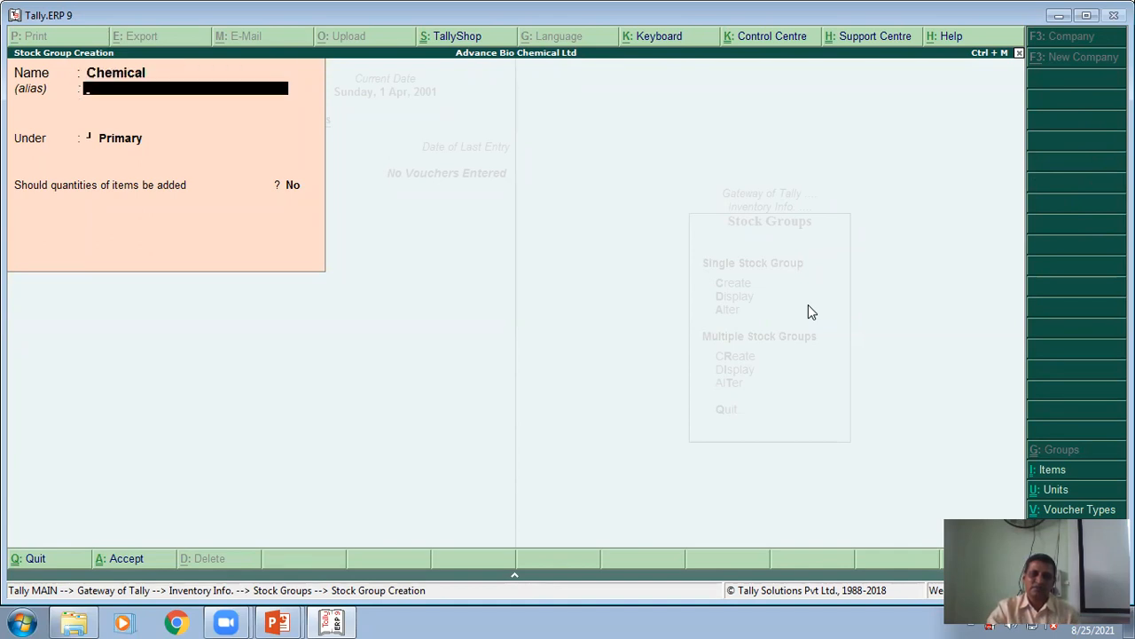
key("Return")
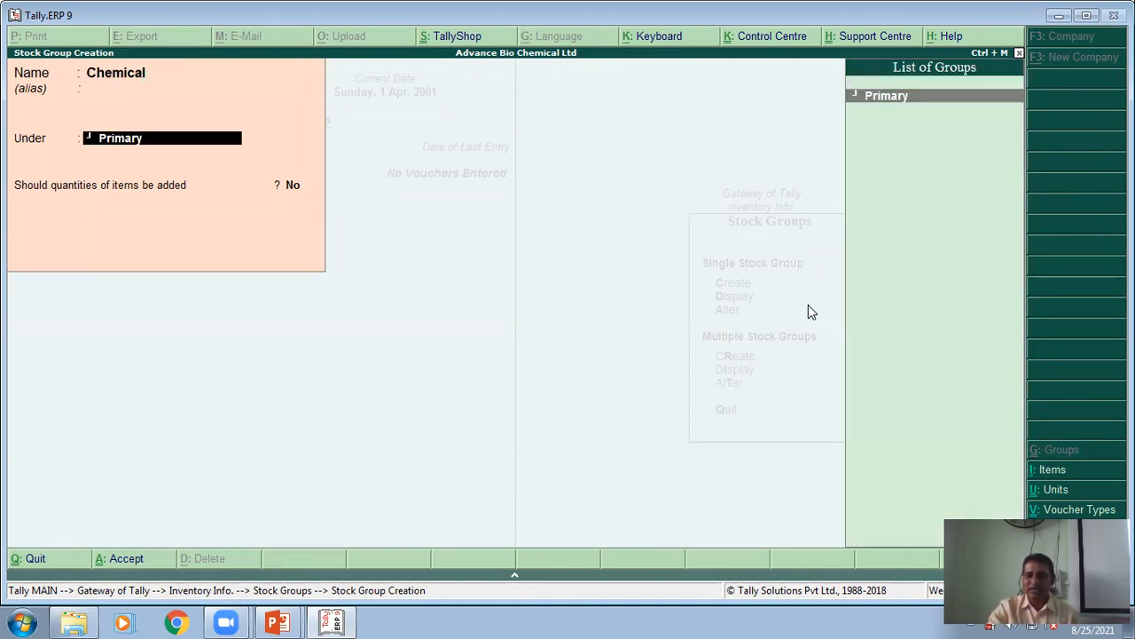
key("Return")
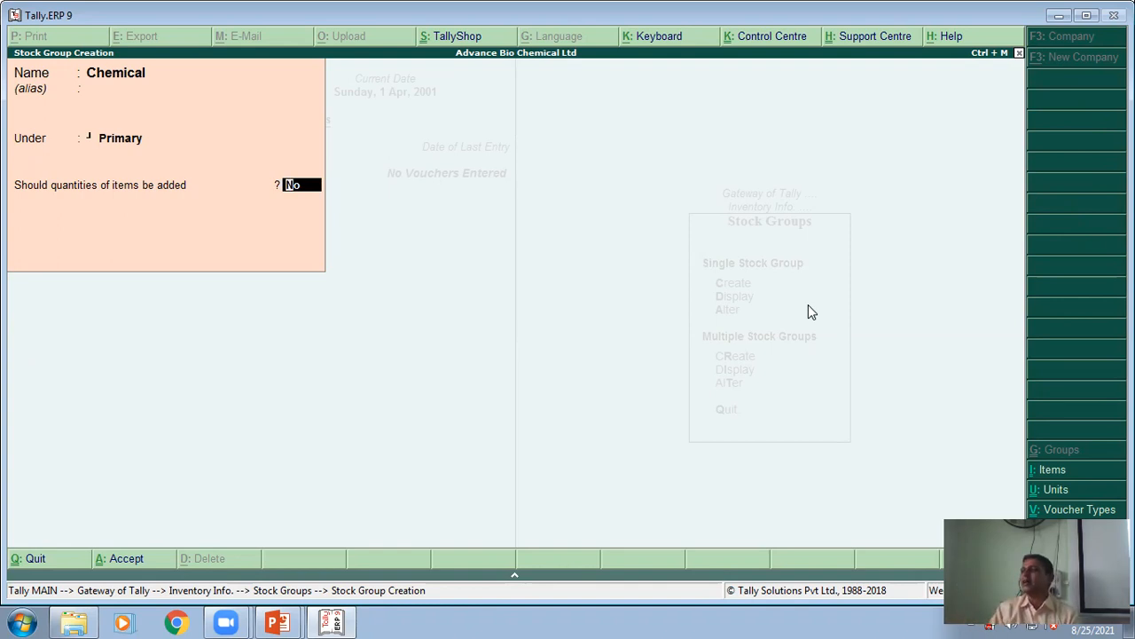
type("y")
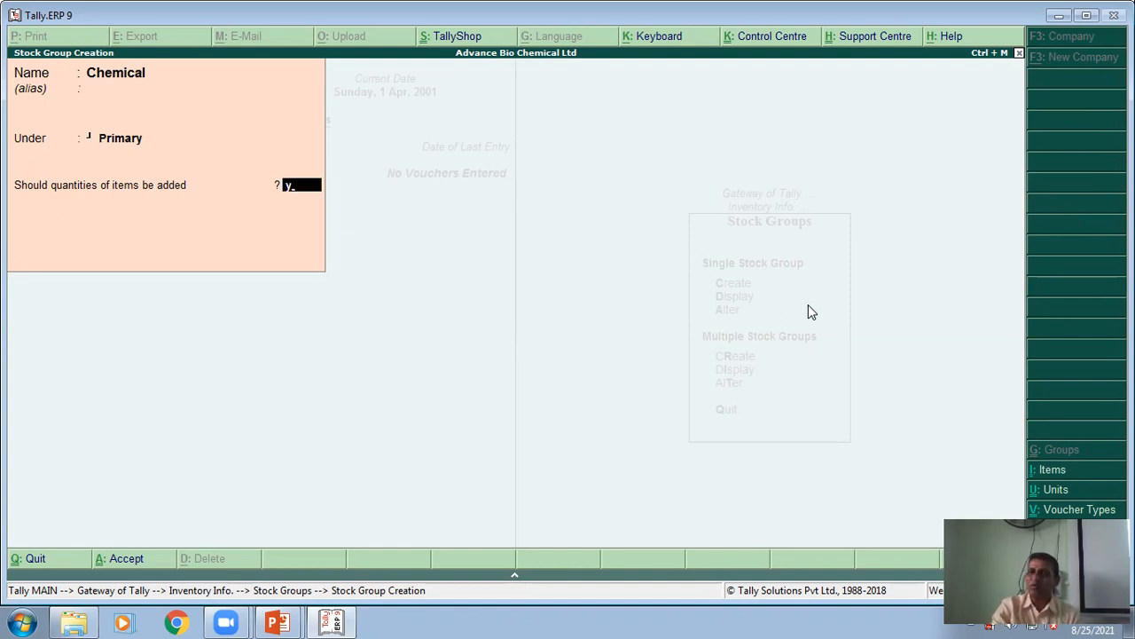
key("Return")
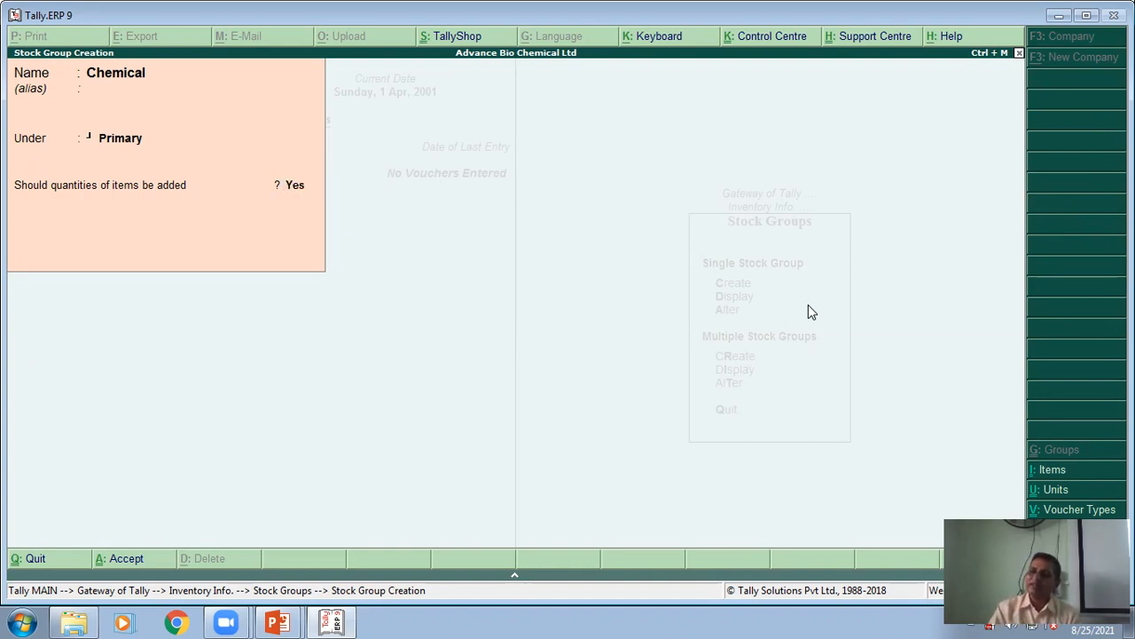
key("Return")
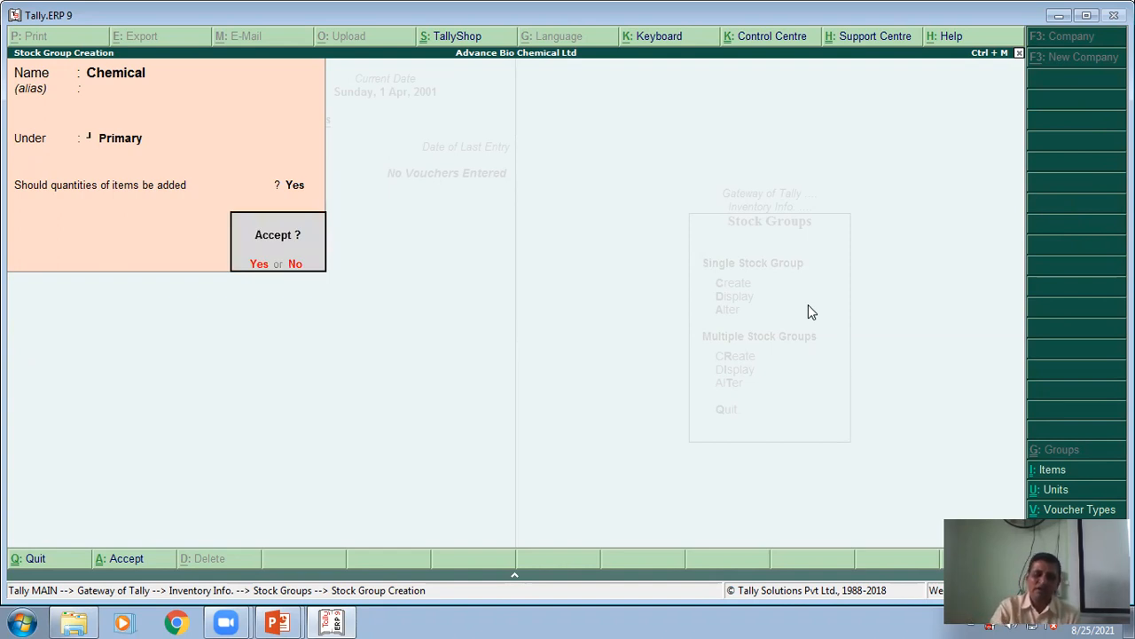
key("Return")
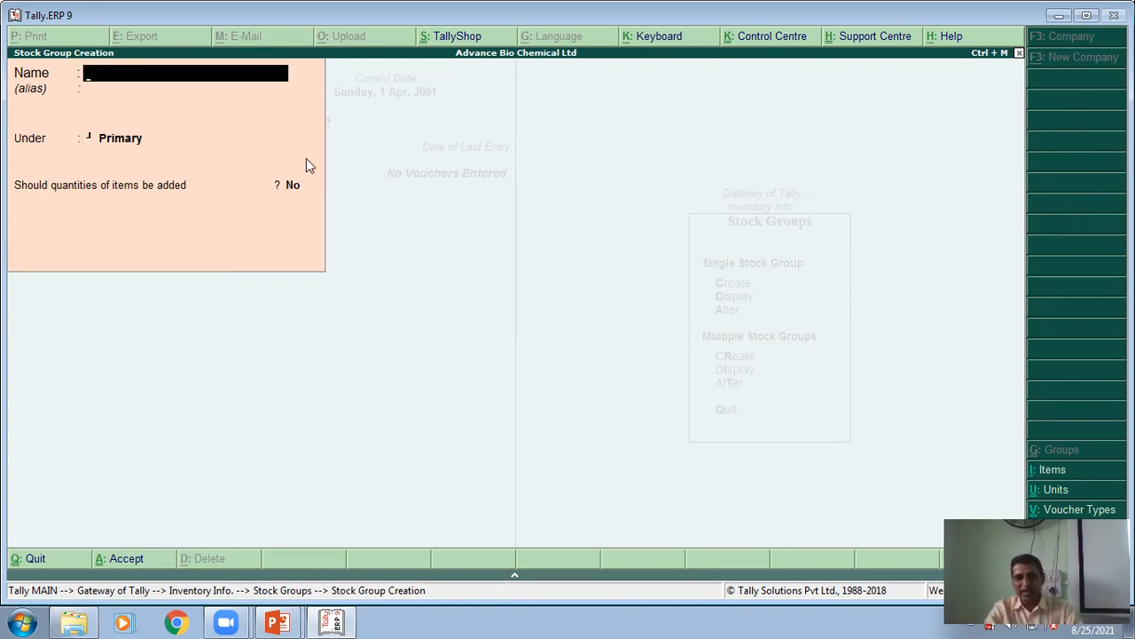
Leave stock group creation and start creating a new unit of measure under Inventory Info.
key("Escape")
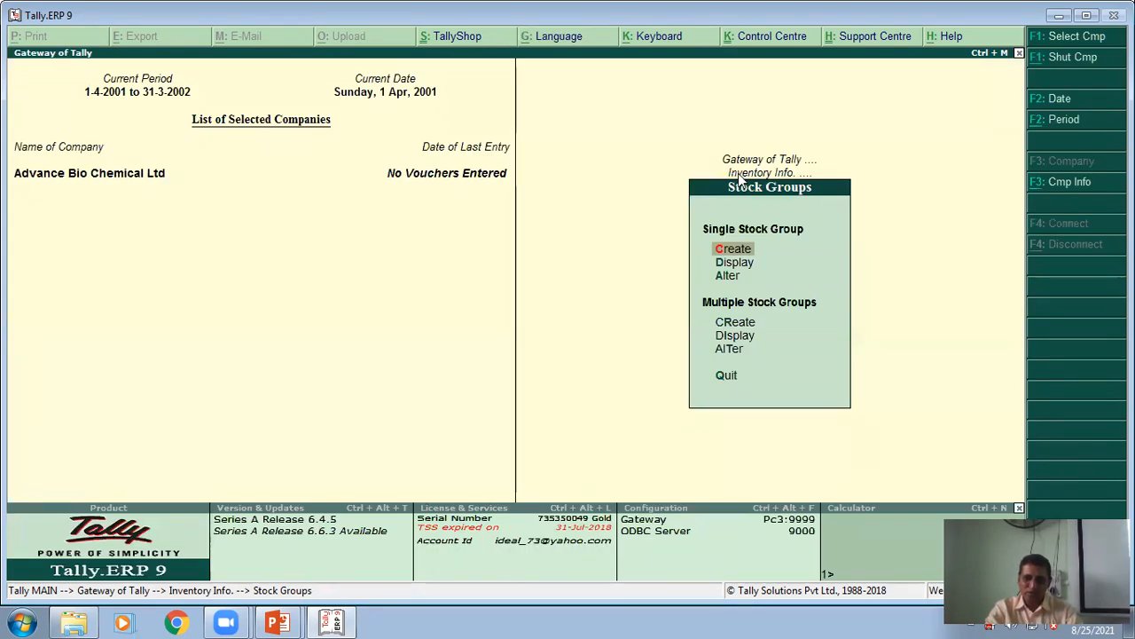
key("Escape")
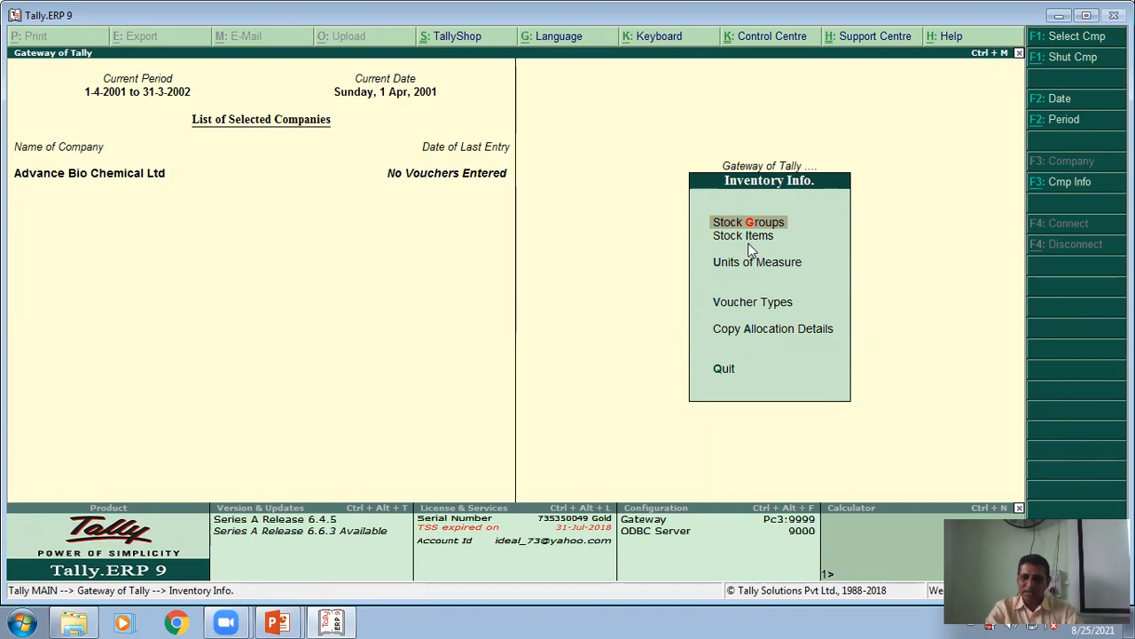
key("Down")
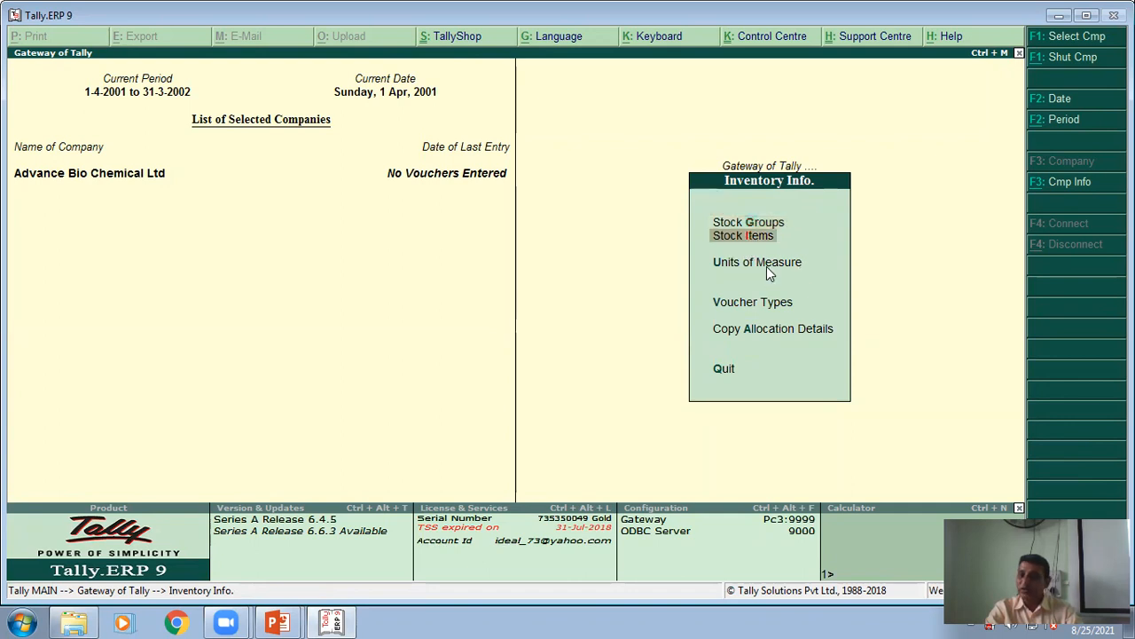
key("Down")
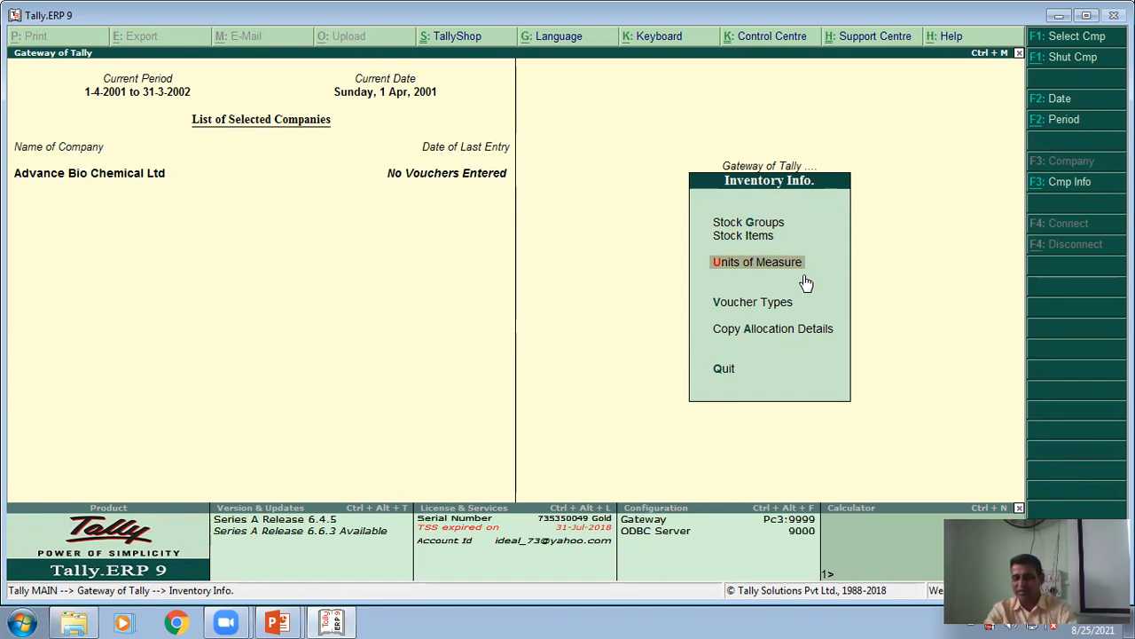
key("Return")
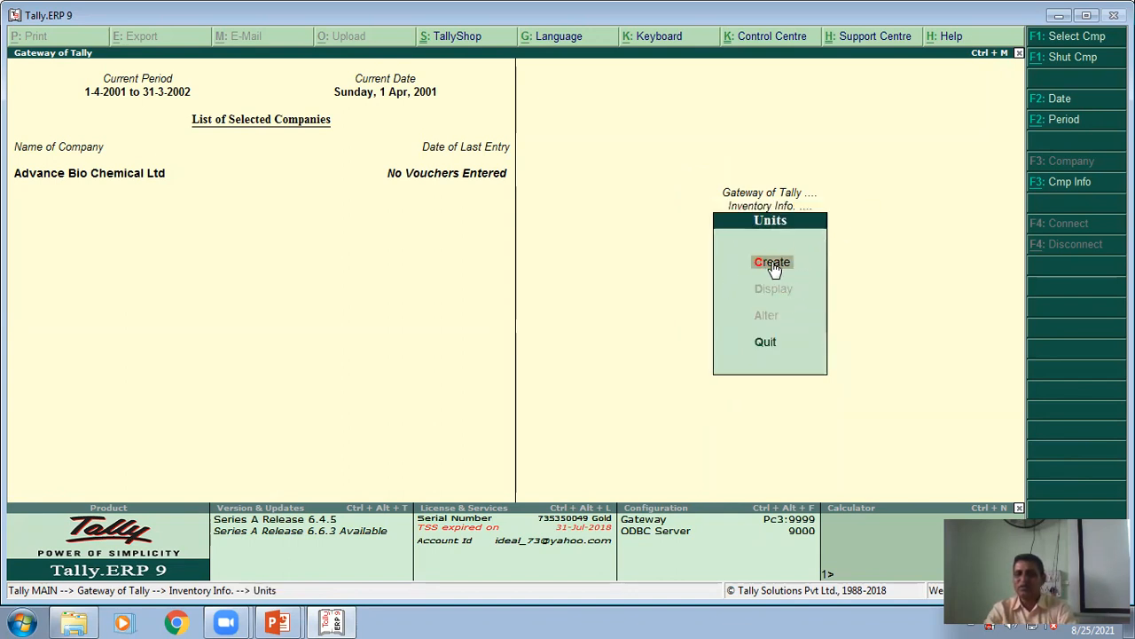
left_click(772, 263)
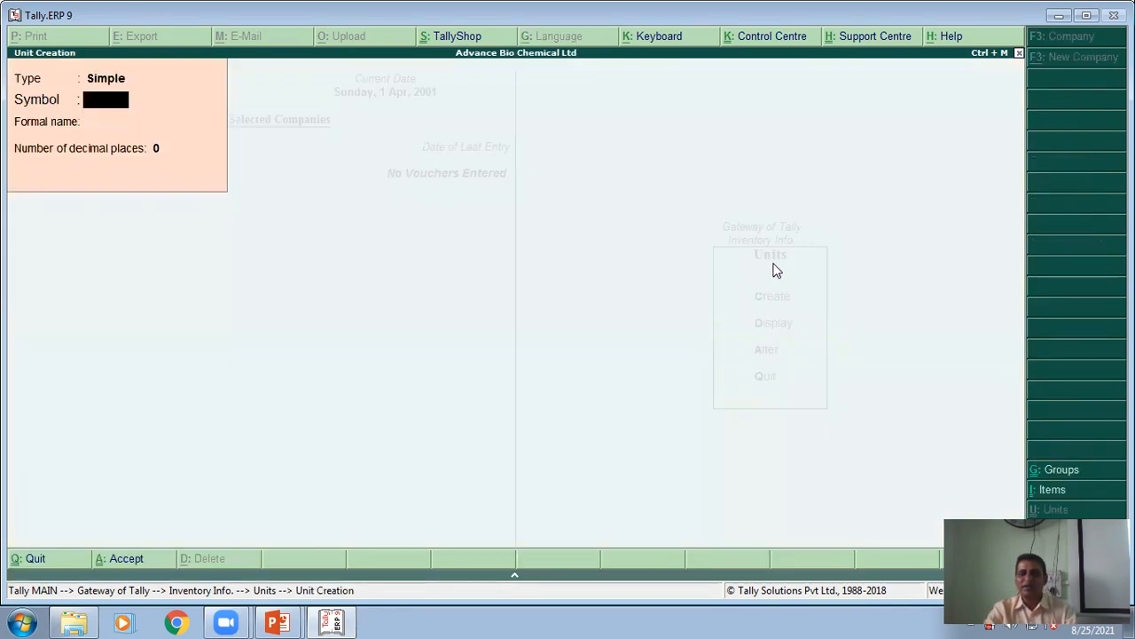
Check the required units on the Q.2 slide, and in Tally.ERP 9 save a simple unit bottels with 0 decimal places.
key("alt+Tab")
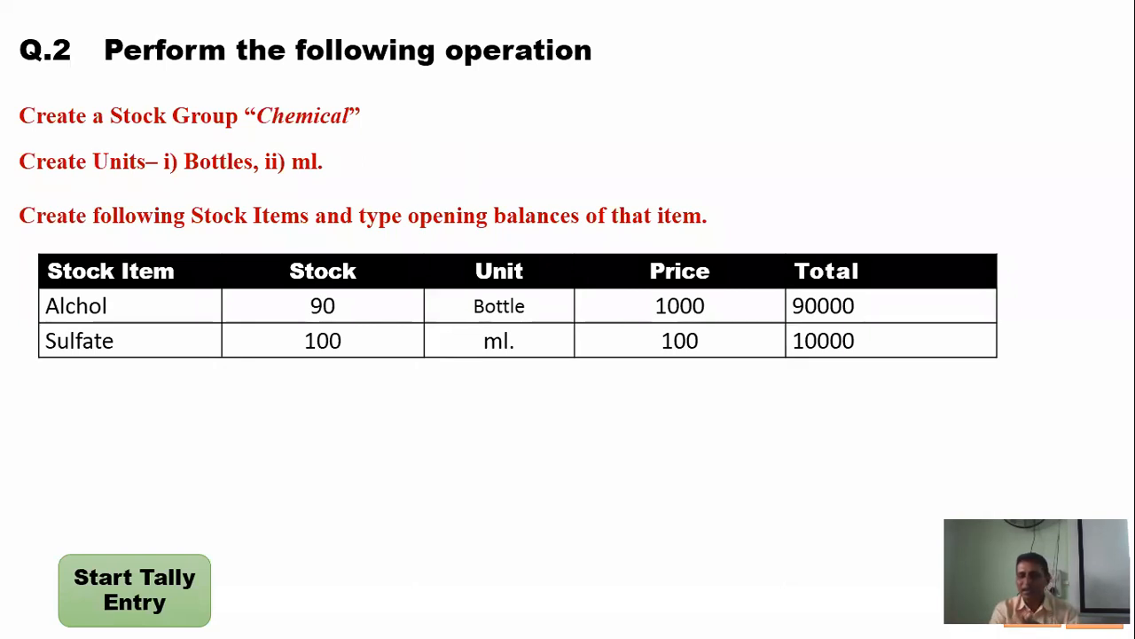
key("alt+Tab")
type("bo")
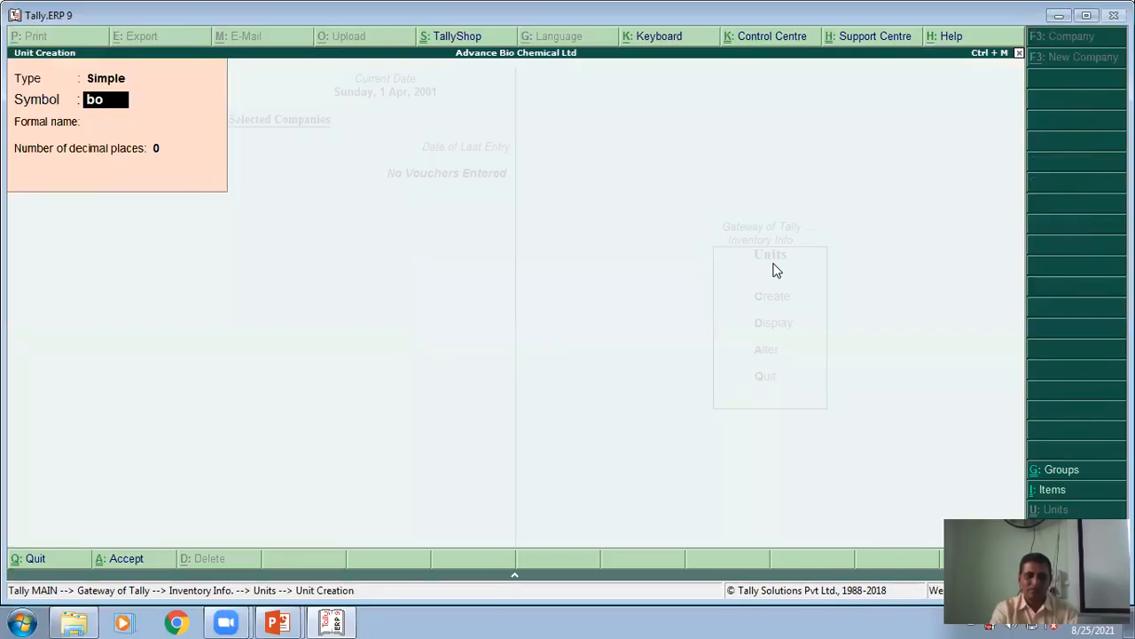
type("ttels")
key("Return")
key("Return")
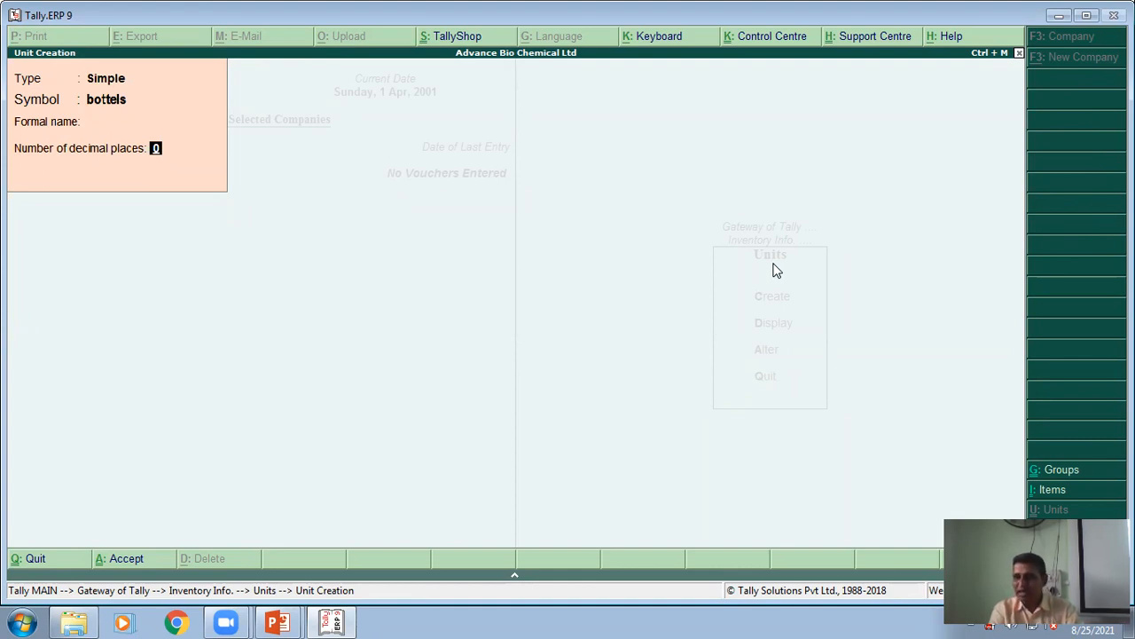
key("Return")
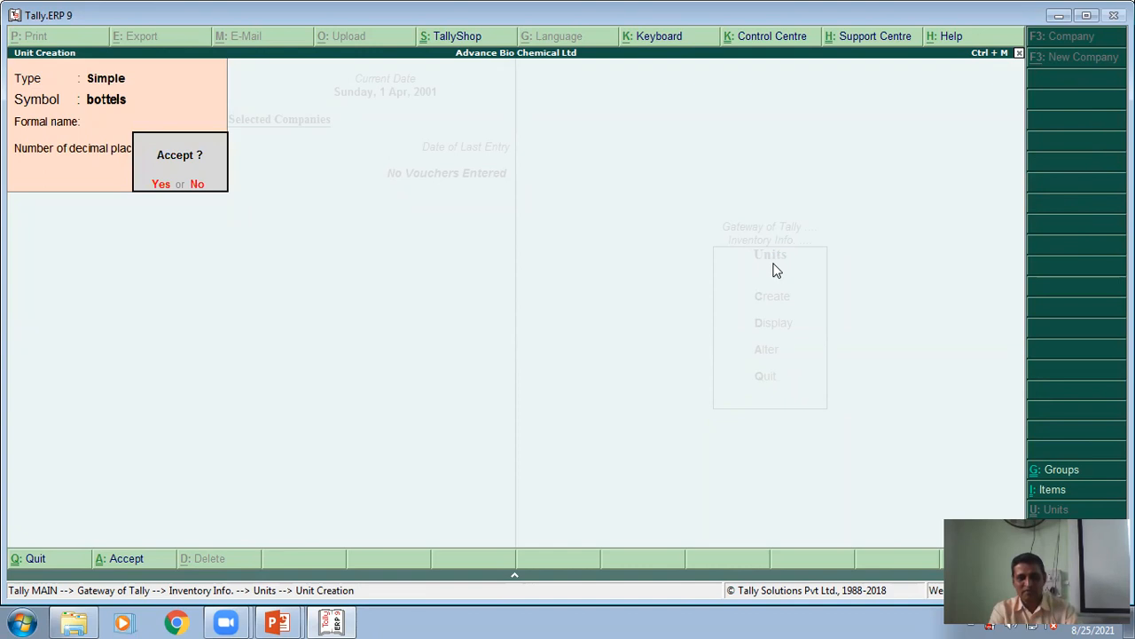
key("Return")
Create a second simple unit with symbol ml., no formal name and 2 decimal places, and save it.
type("ml")
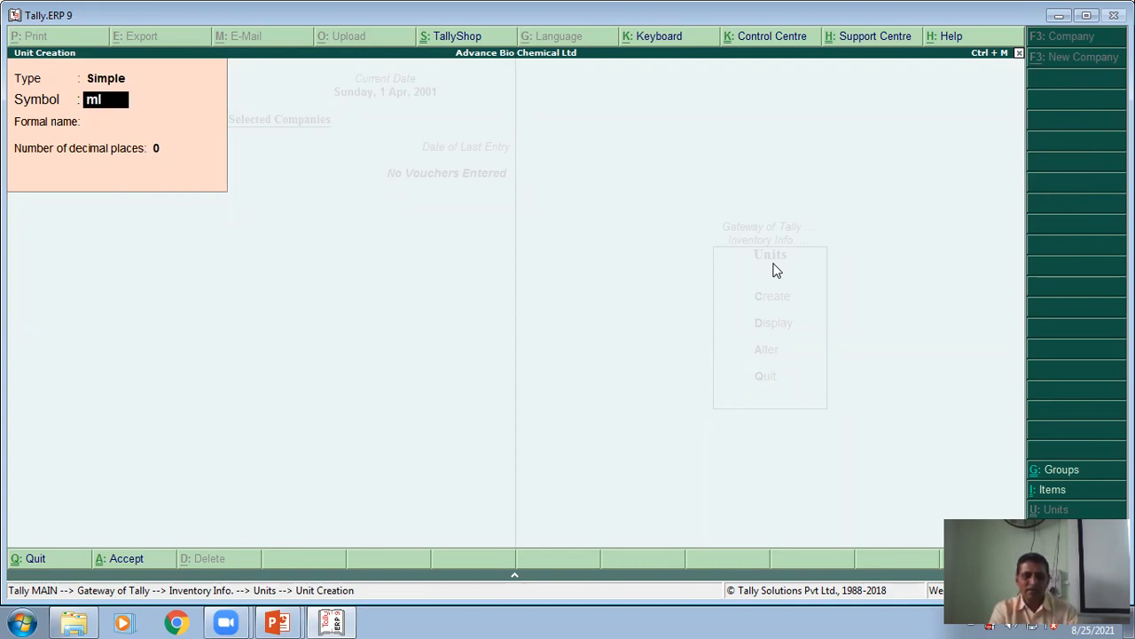
key("Return")
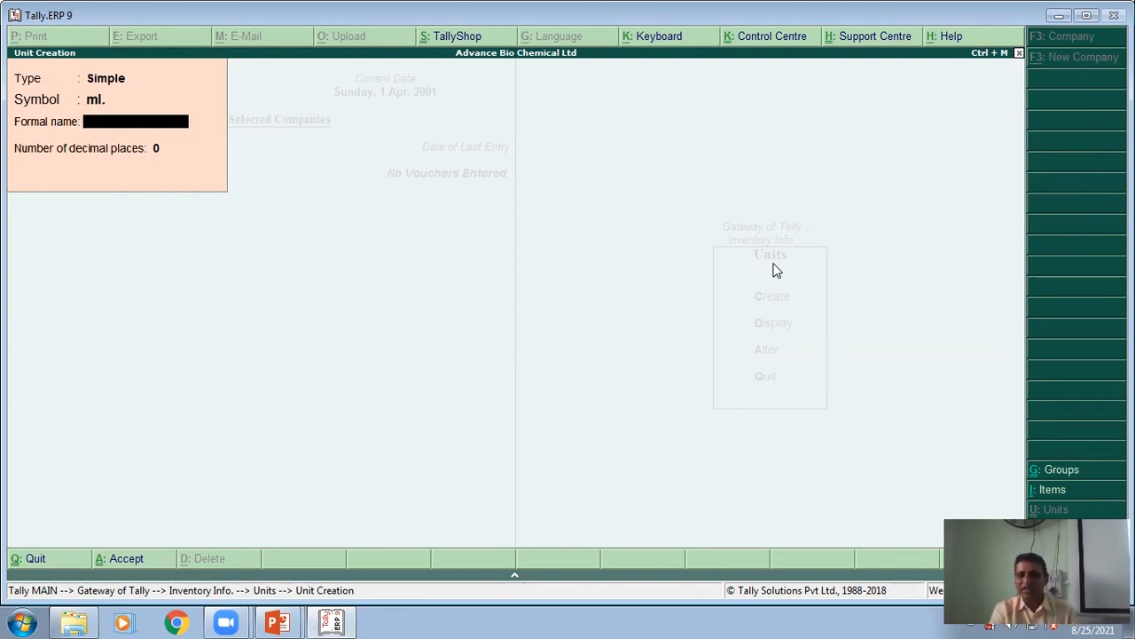
key("Return")
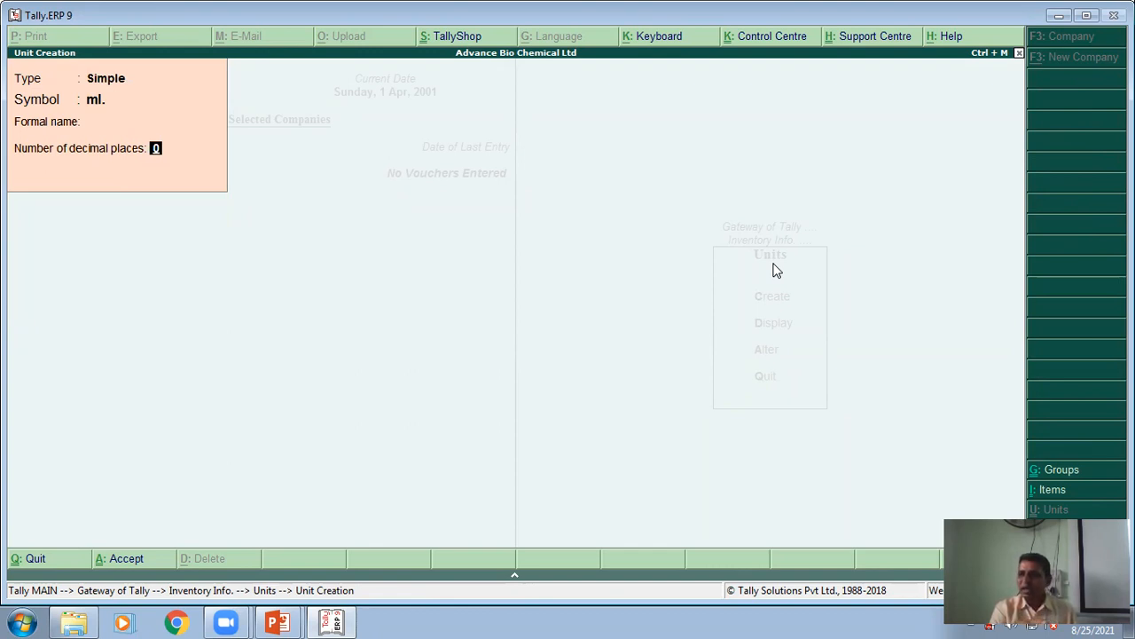
type("2")
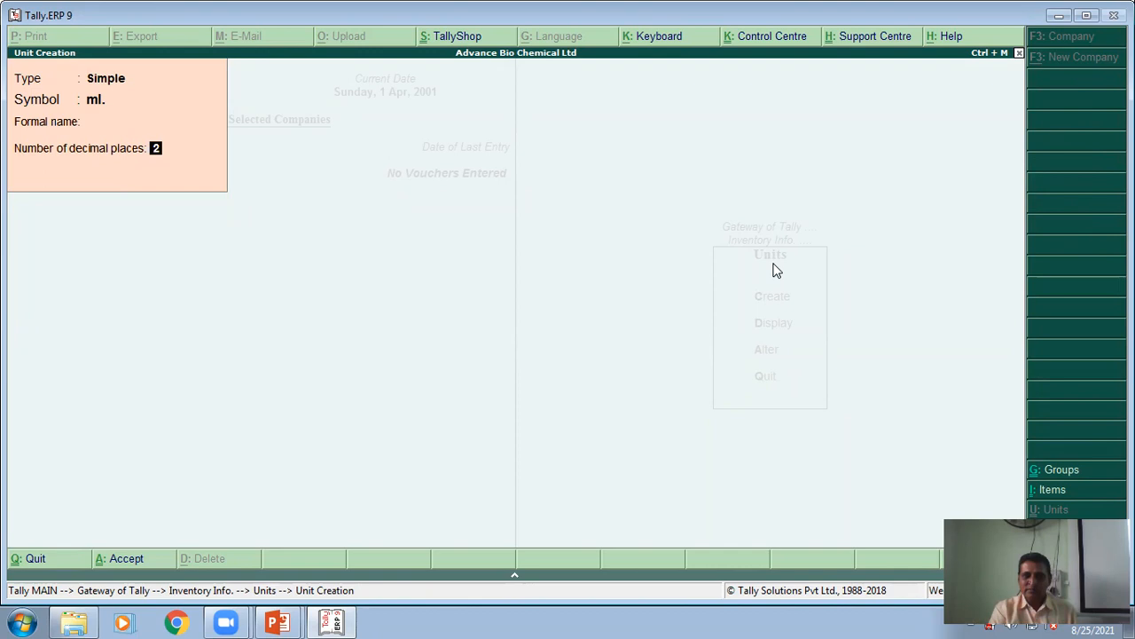
key("Return")
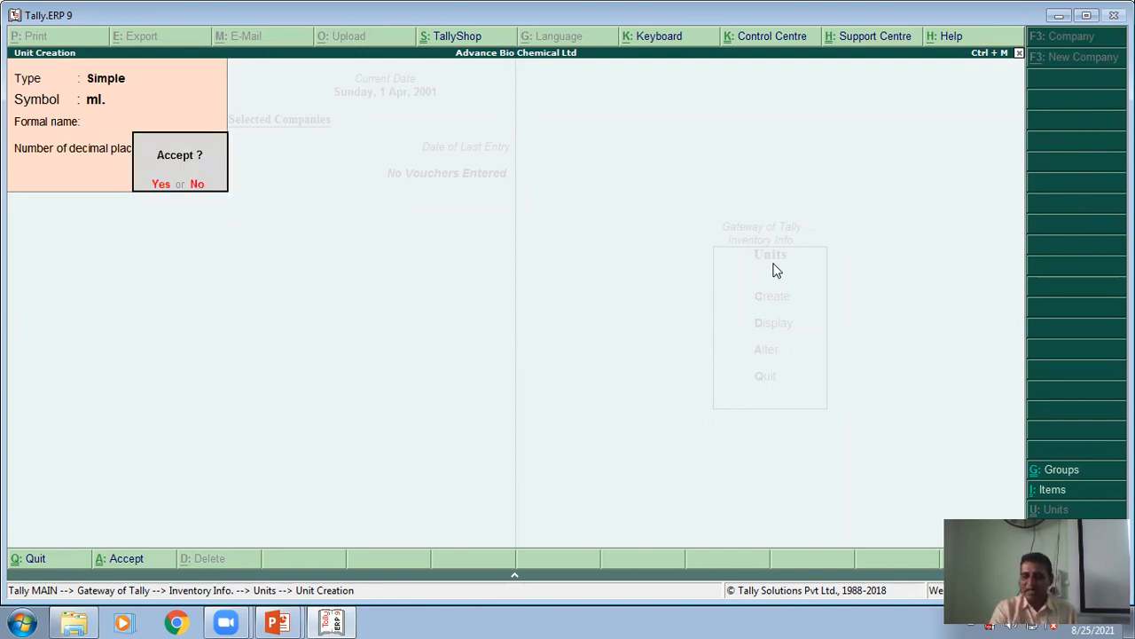
key("Return")
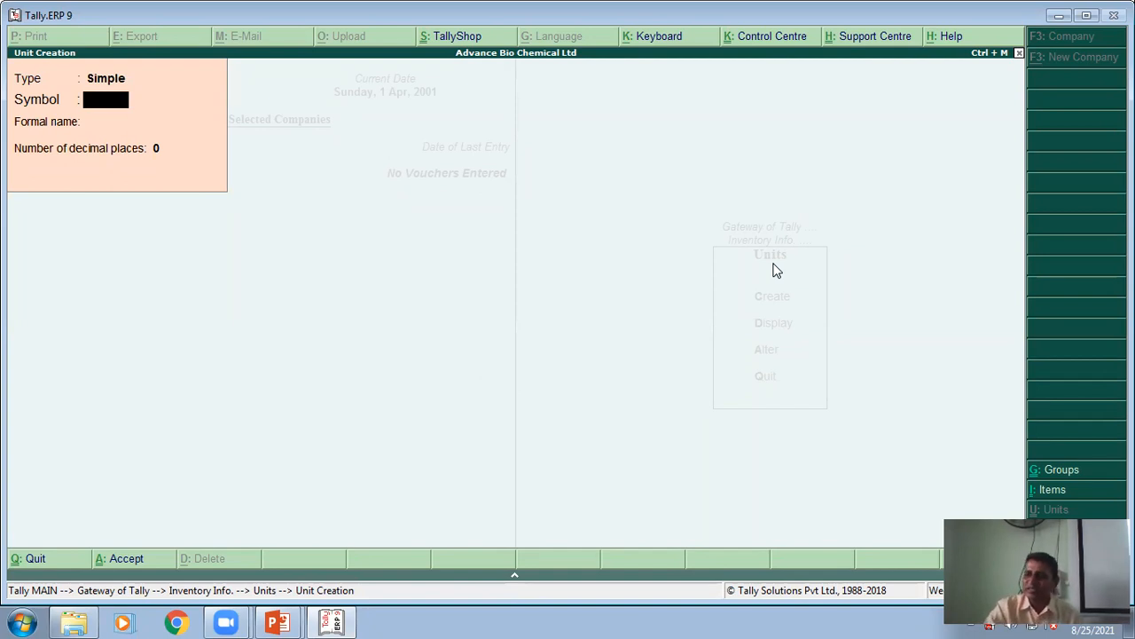
Quit unit creation and start creating a single stock item under Inventory Info.
key("Escape")
key("y")
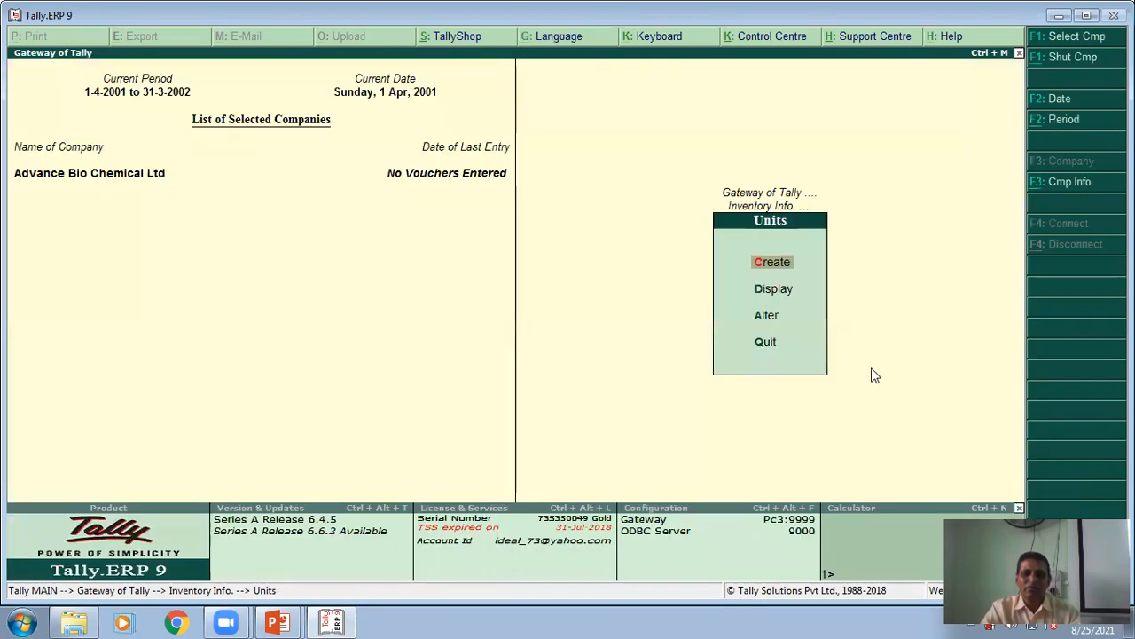
key("Escape")
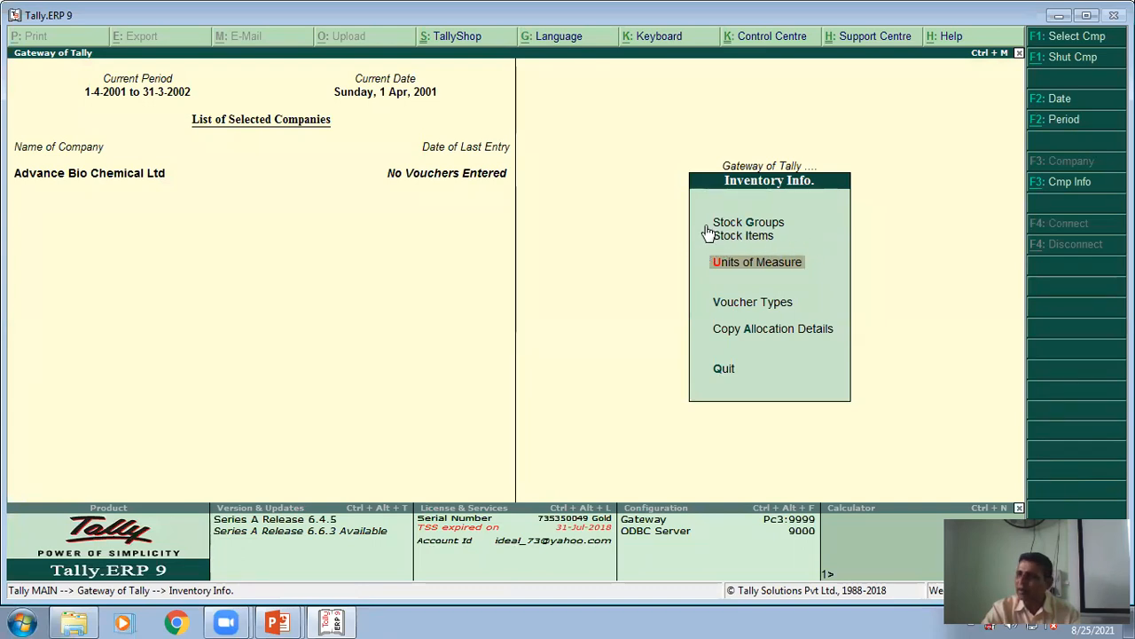
key("Up")
key("Return")
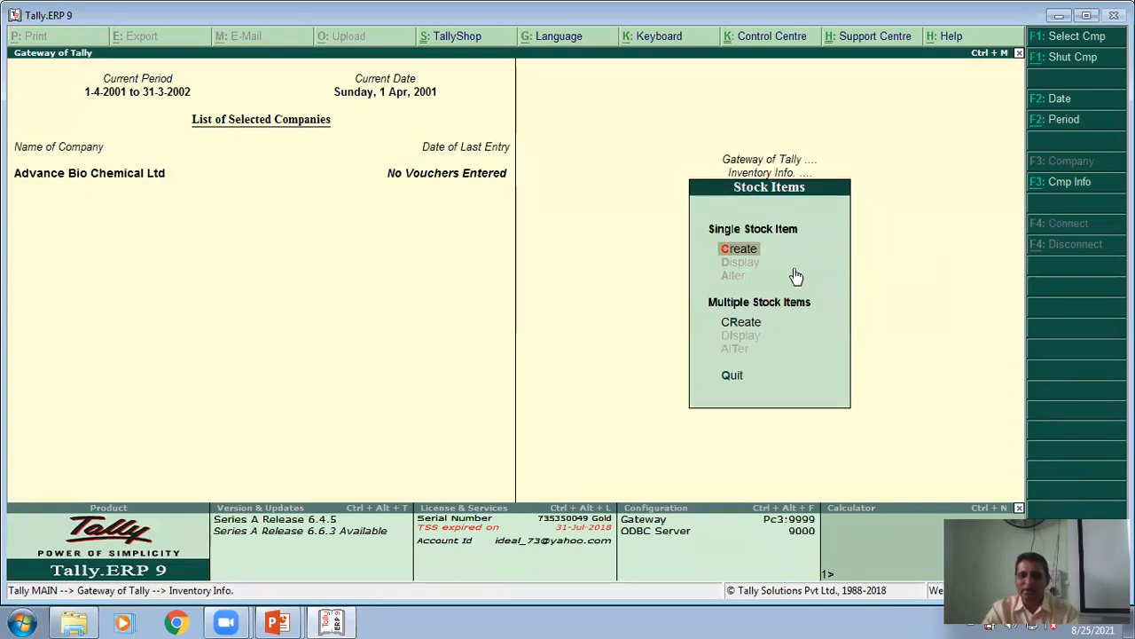
left_click(738, 247)
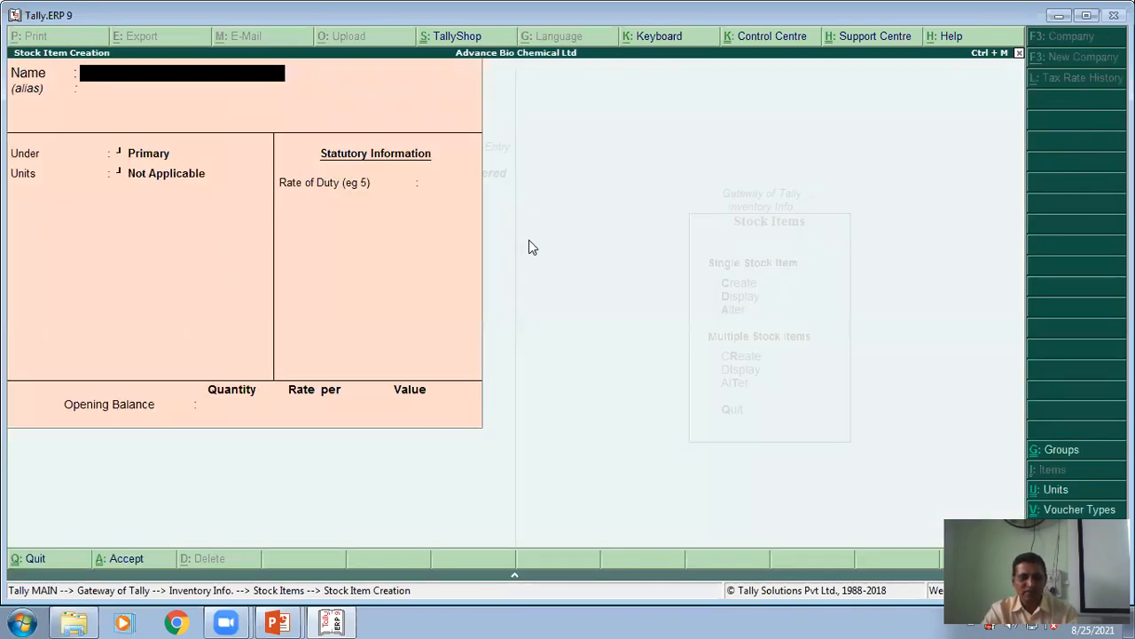
Check the stock item table on the Q.2 slide, and in Tally.ERP 9 name the new item Alcole with no alias.
key("alt+Tab")
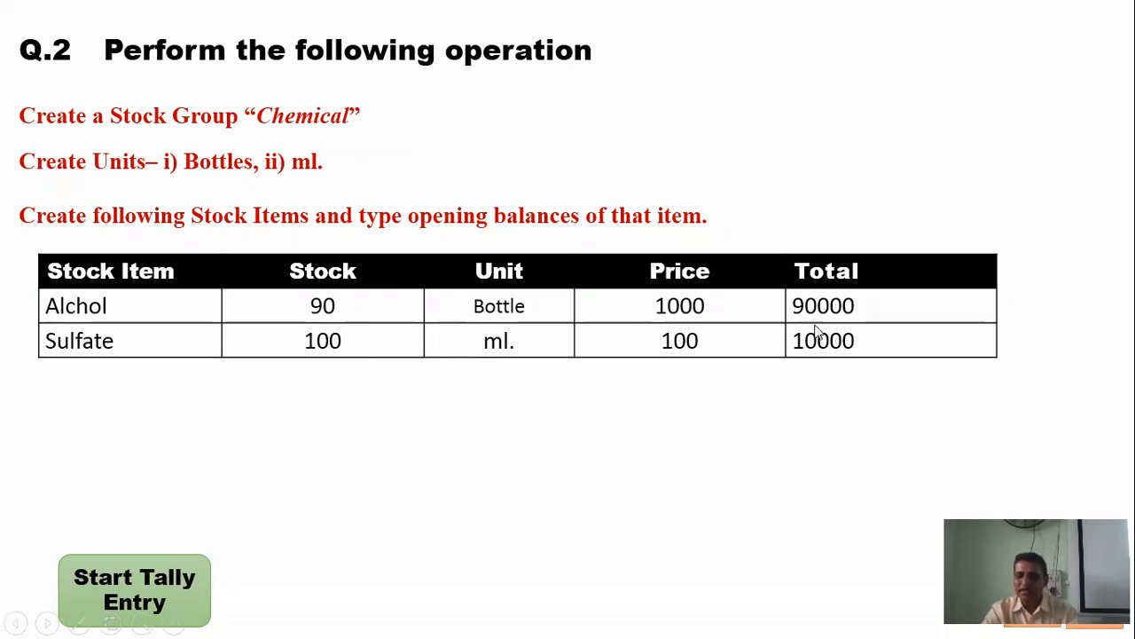
key("alt+Tab")
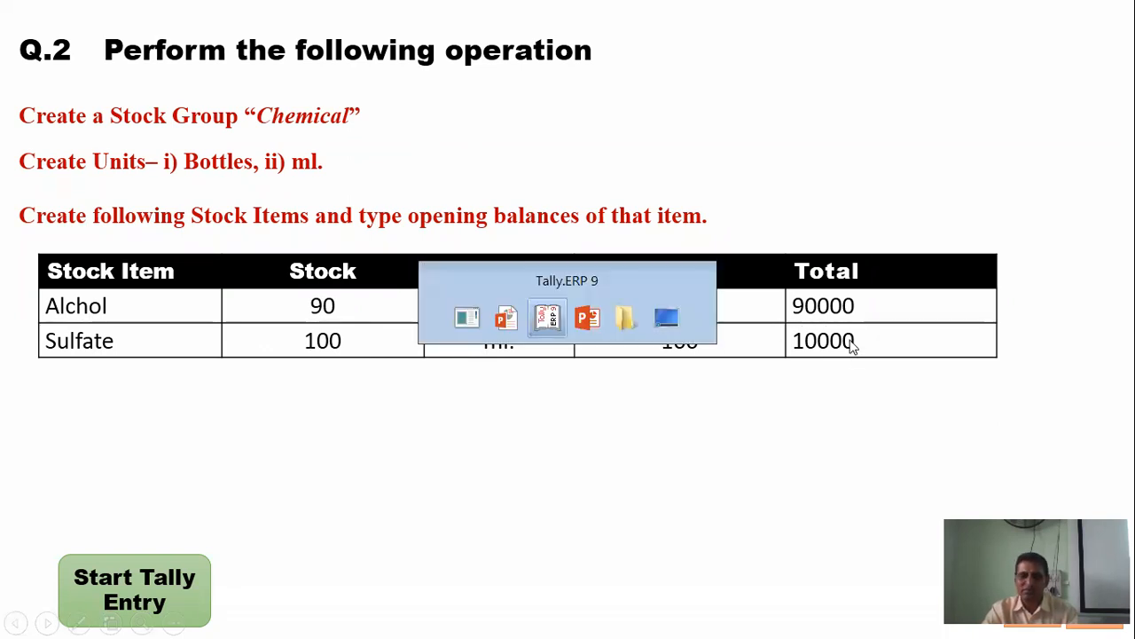
type("Al")
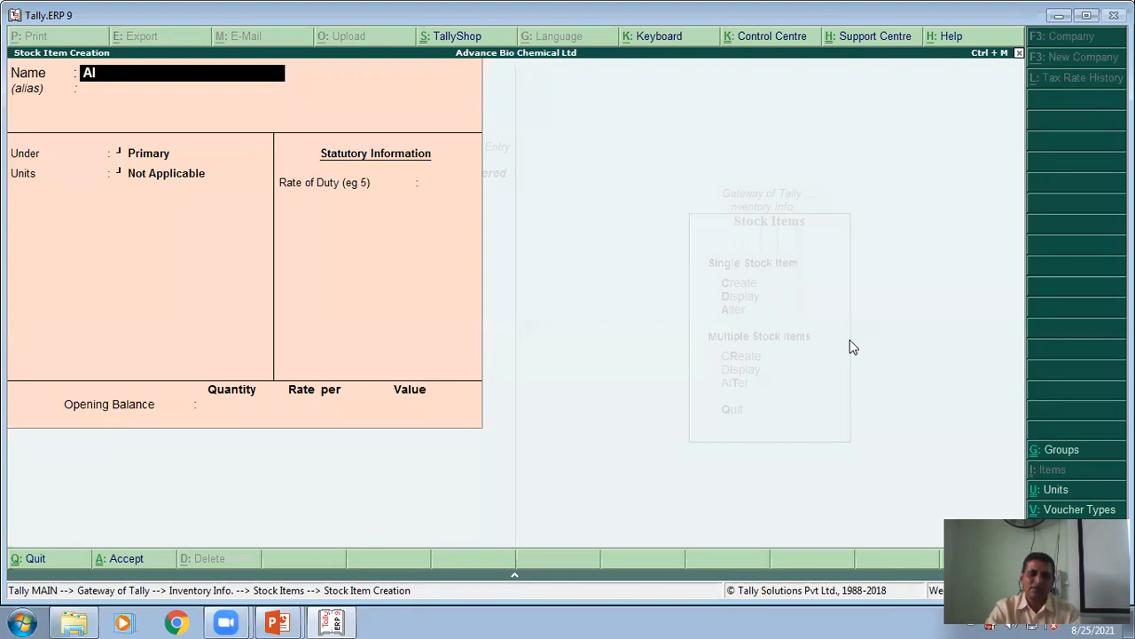
type("cole")
key("Return")
key("Return")
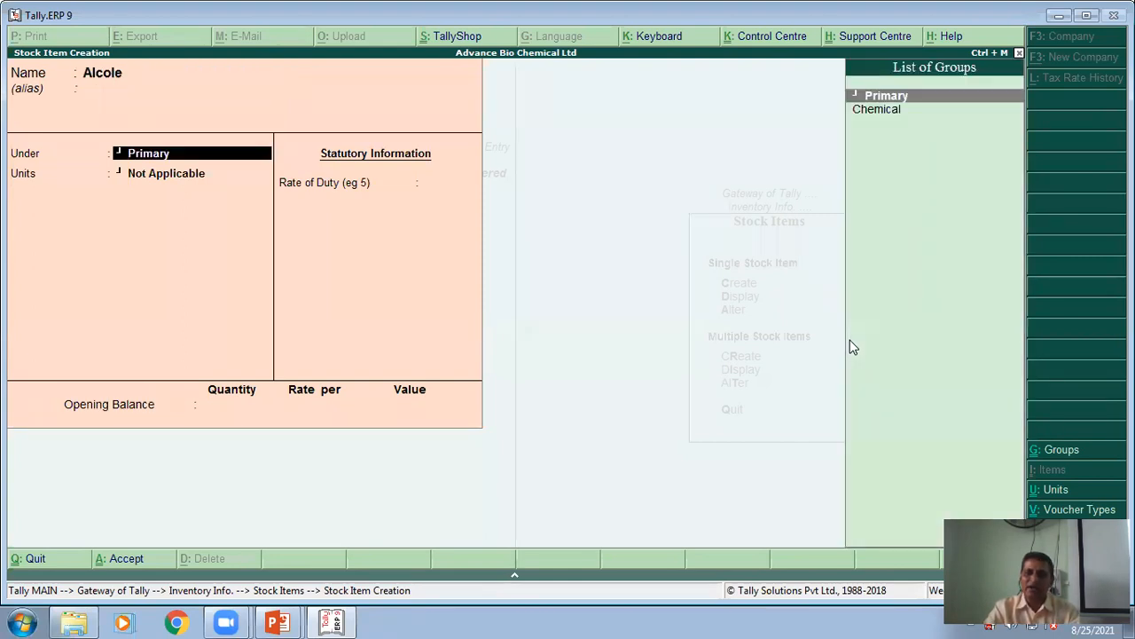
Put the Alcole item under the Chemical group, with units bottels and alternate units Not Applicable.
left_click(878, 111)
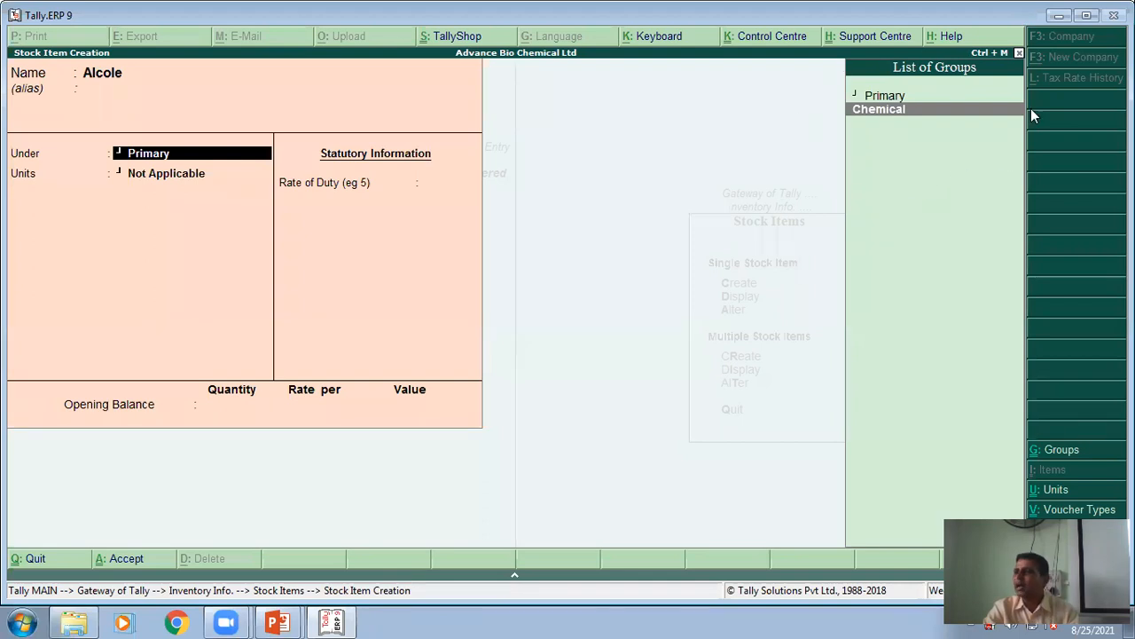
left_click(897, 98)
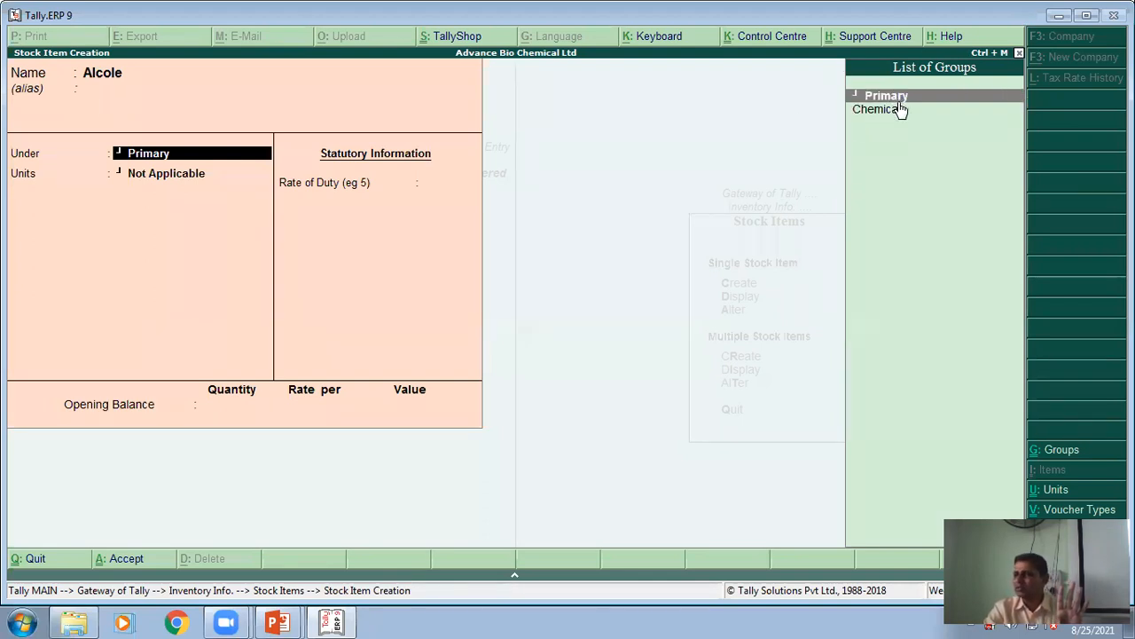
left_click(890, 113)
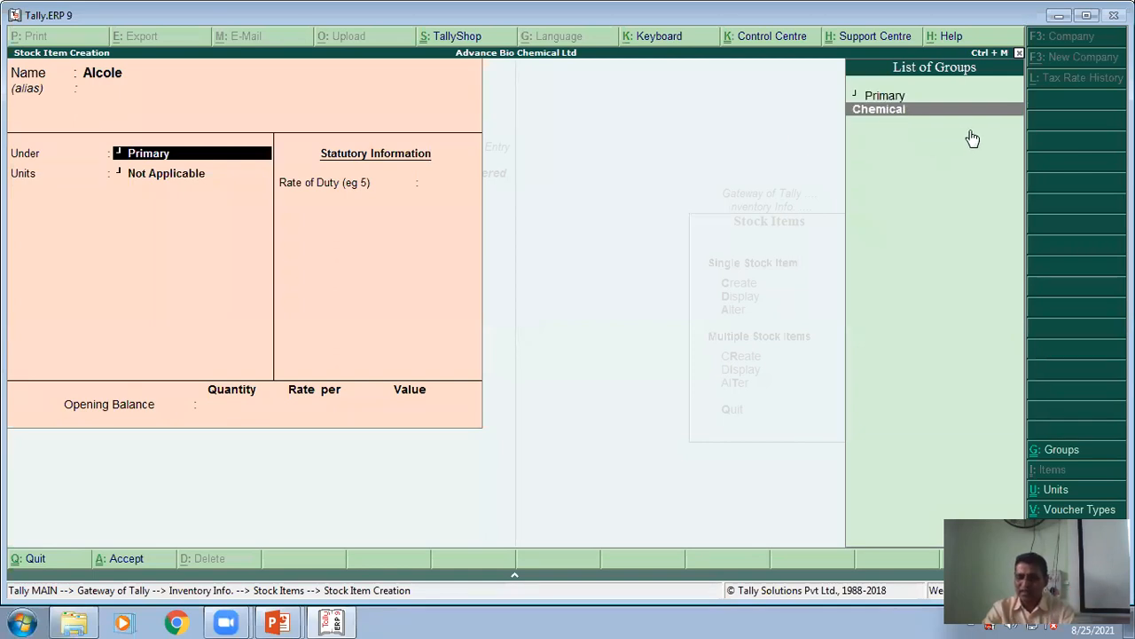
key("Return")
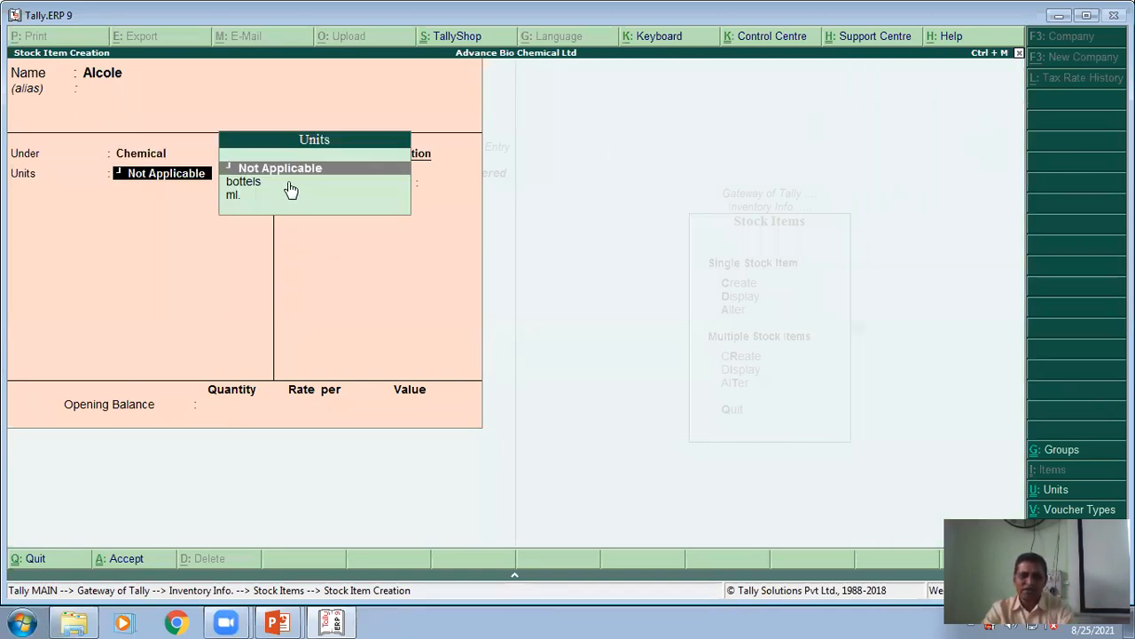
left_click(253, 181)
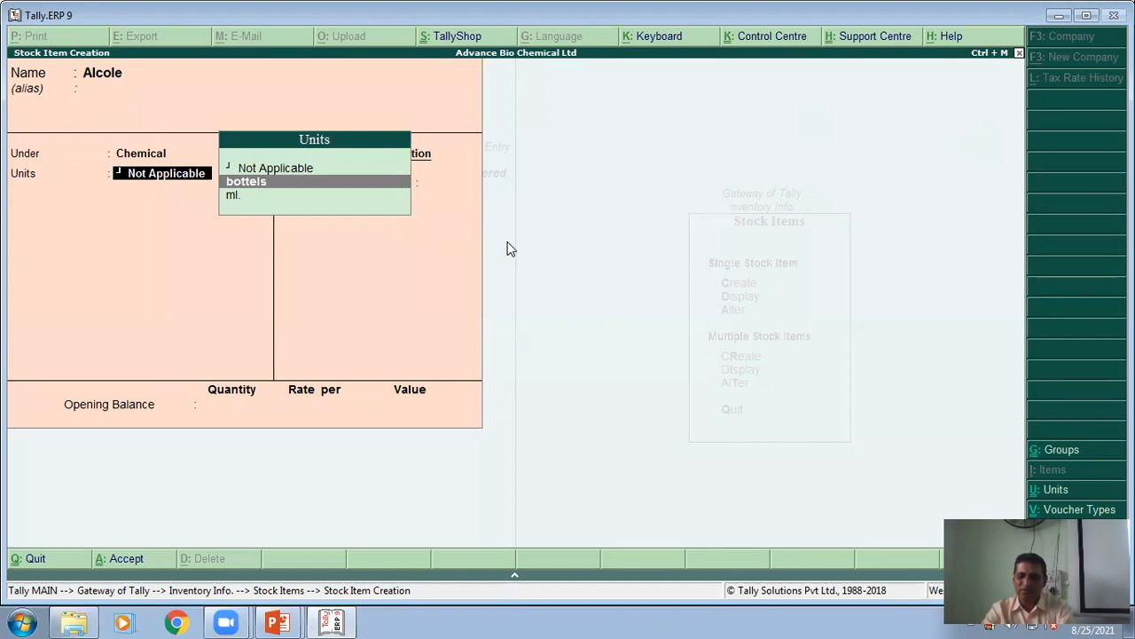
key("Return")
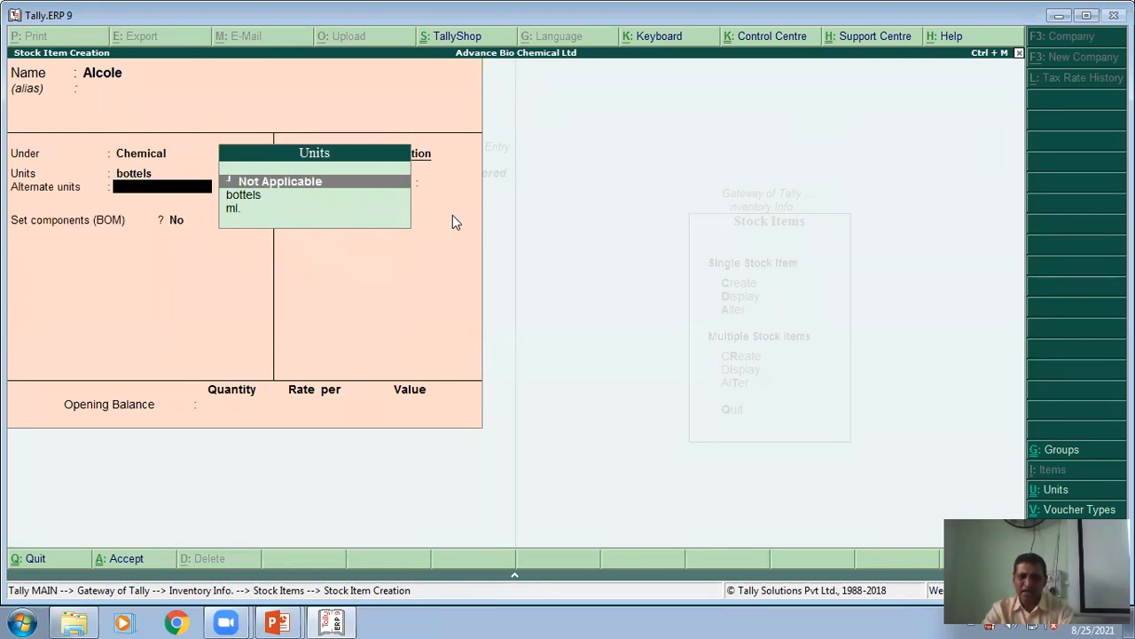
key("Return")
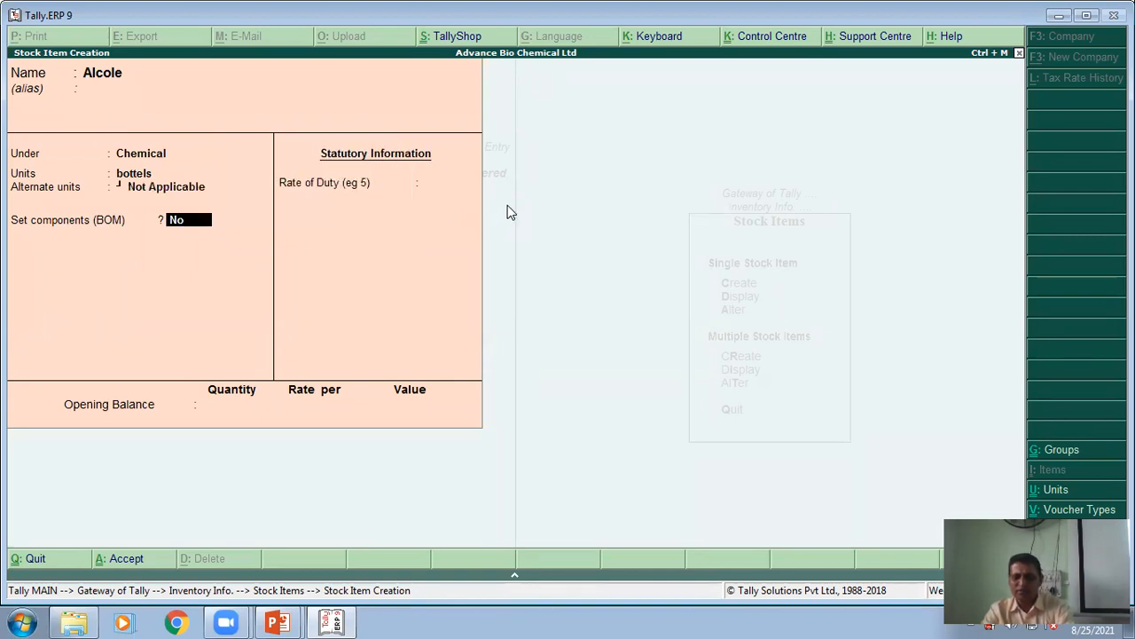
In the stock item configuration, disable component list details (Bill of Materials).
key("F12")
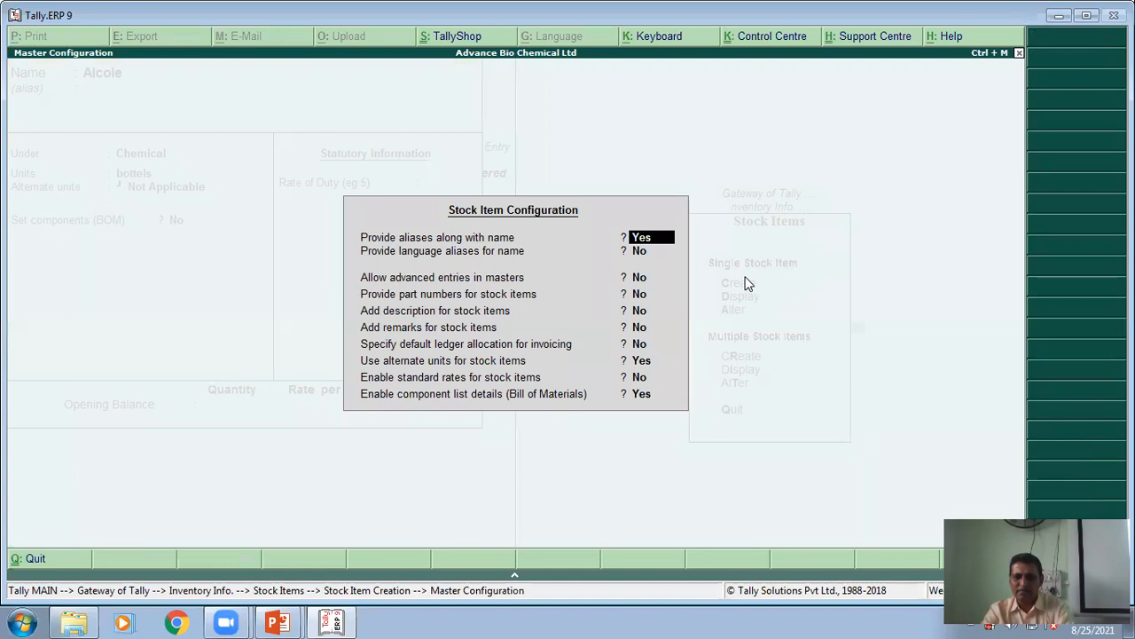
key("Return")
key("Return")
key("Return")
key("Return")
key("Return")
key("Return")
key("Return")
key("Return")
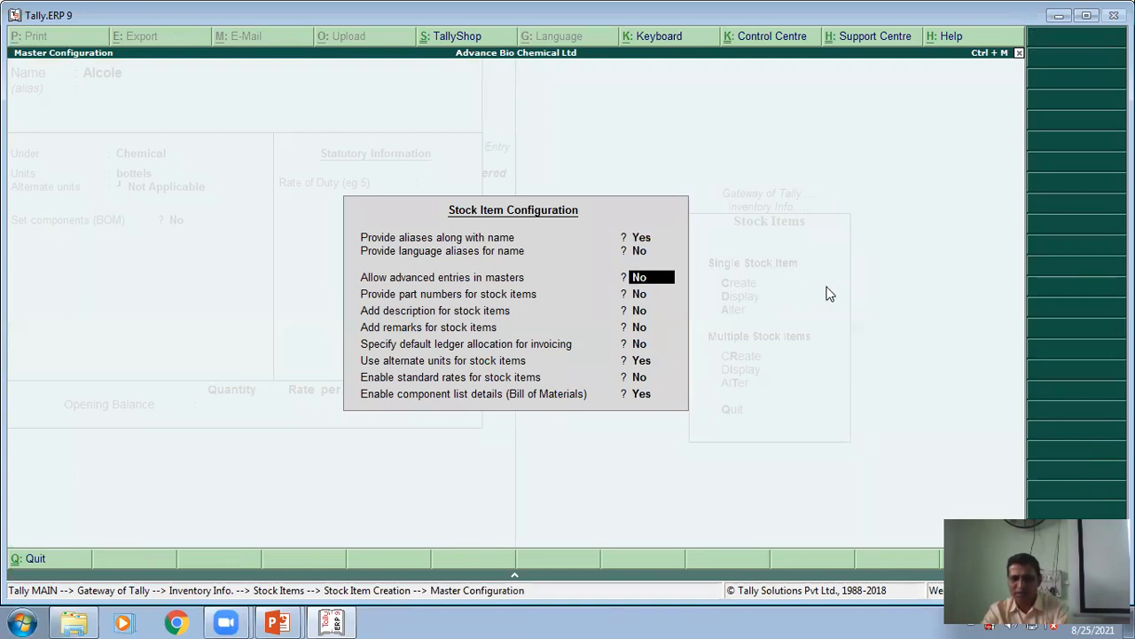
key("Return")
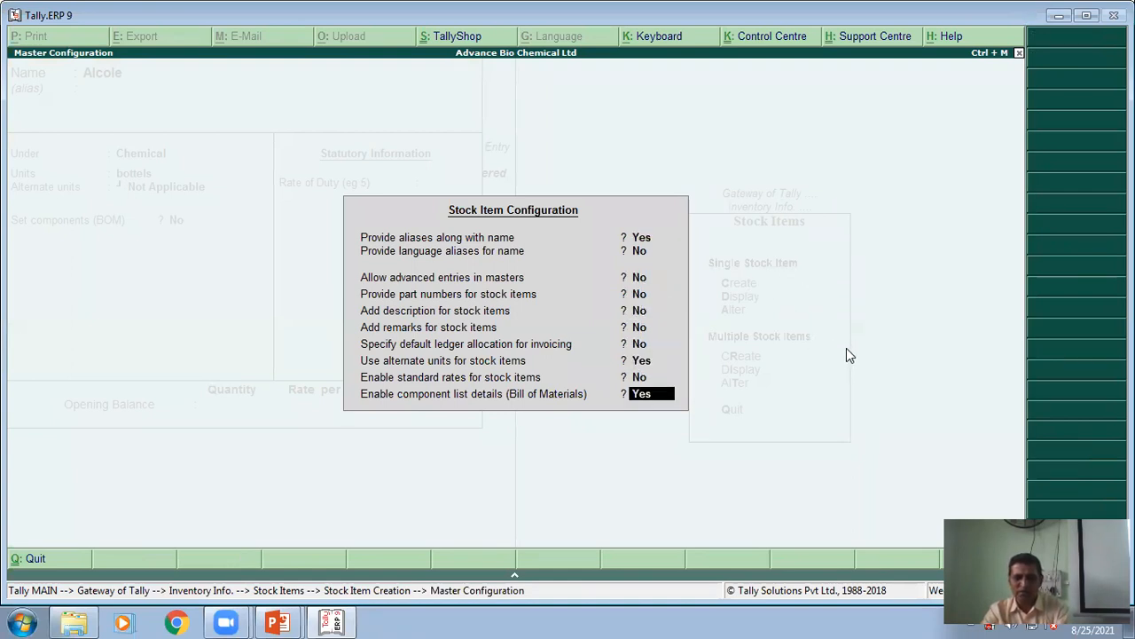
type("n")
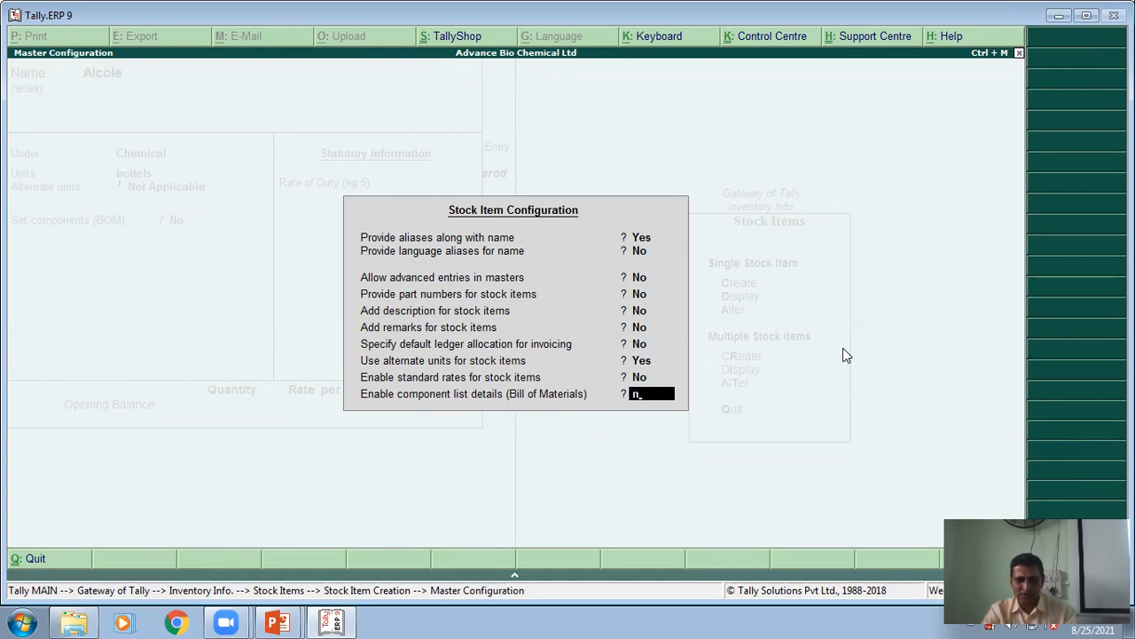
Disable alternate units for stock items as well and save the stock item configuration.
key("Up")
key("Up")
type("n")
key("Return")
key("Return")
key("Return")
key("Return")
key("Return")
key("Return")
key("Return")
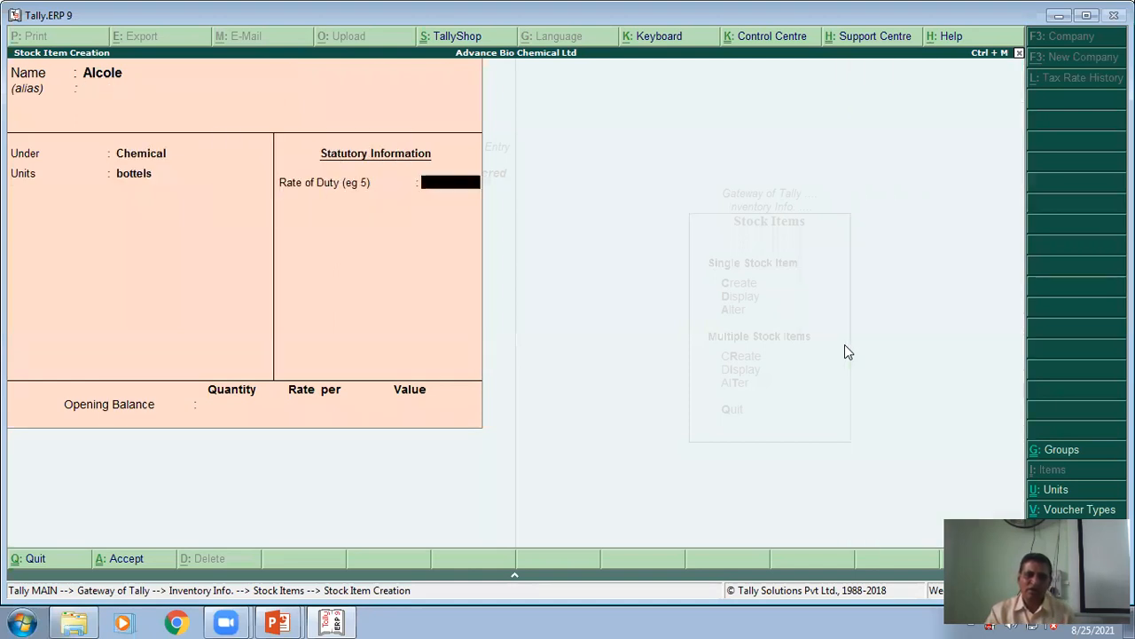
Leave Alcole's rate of duty at 0, set its opening balance to 90 bottels at a rate of 1,000, and save the item.
key("Return")
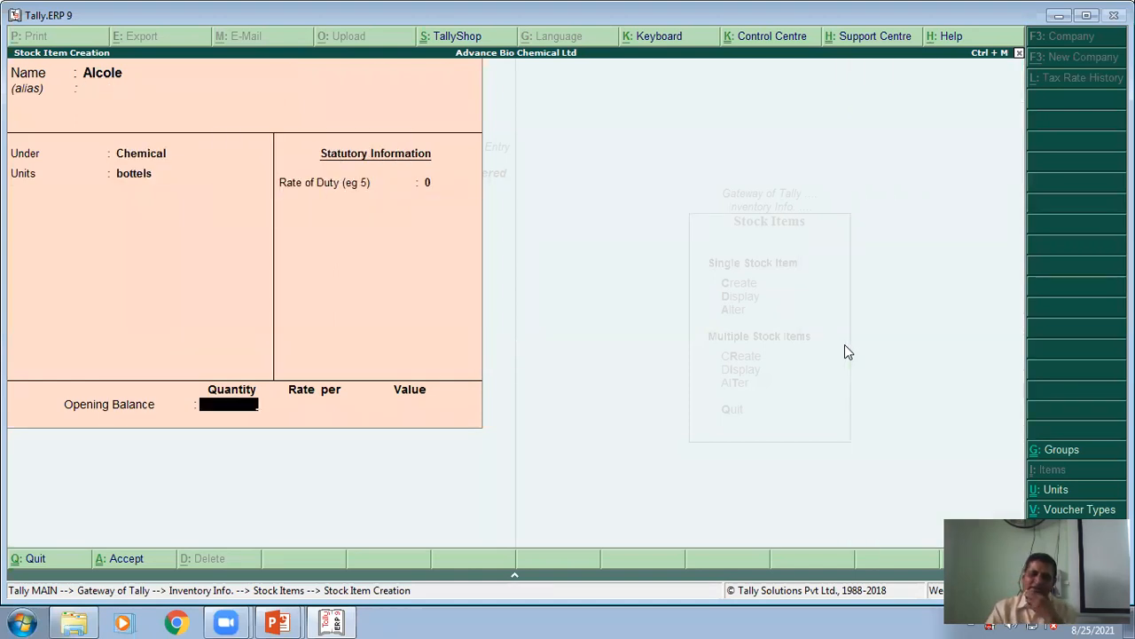
type("90")
key("Return")
type("1000")
key("Return")
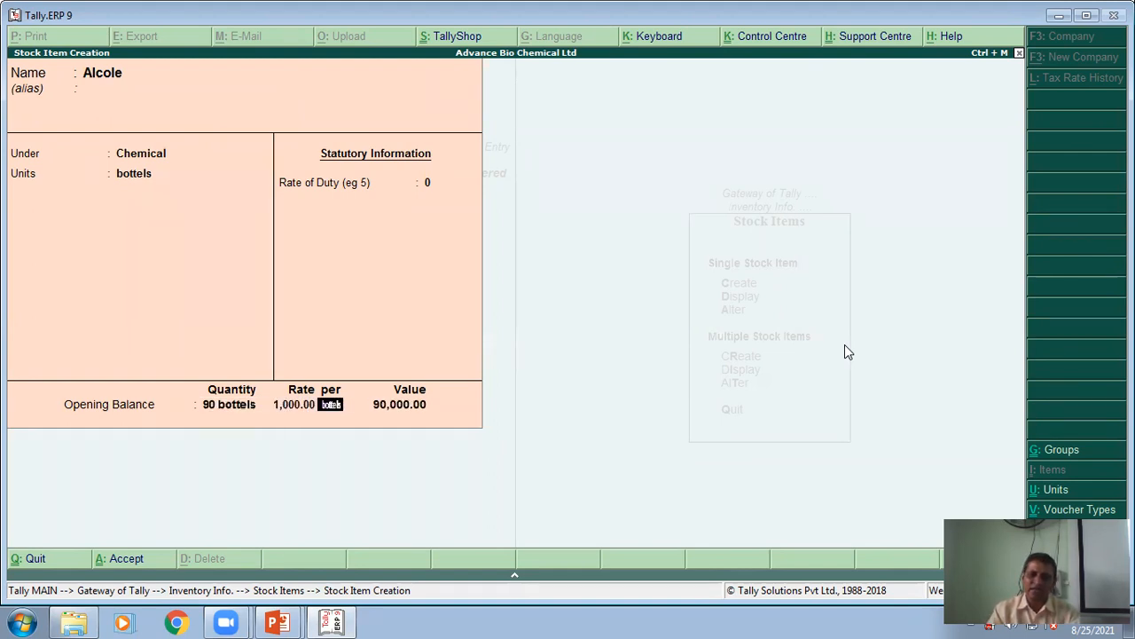
key("Return")
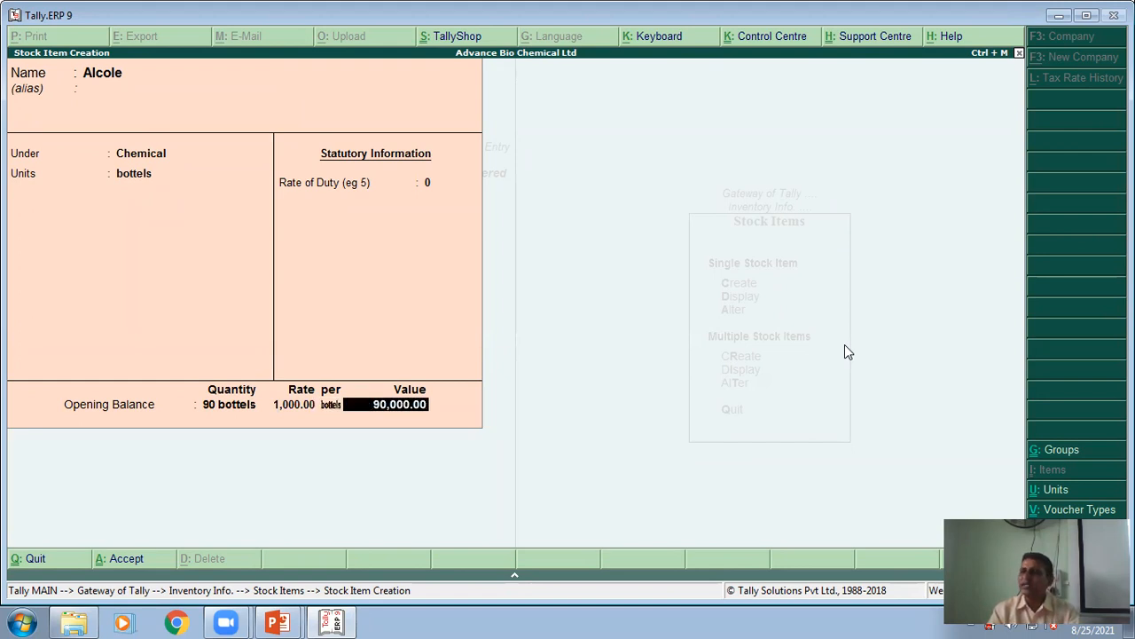
key("Return")
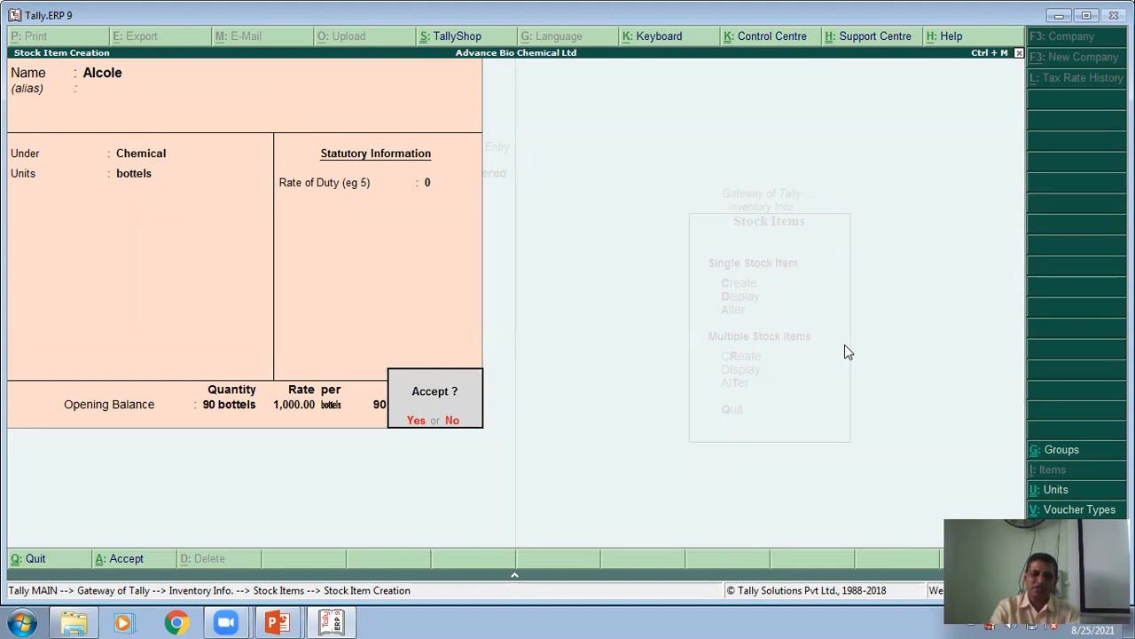
key("Return")
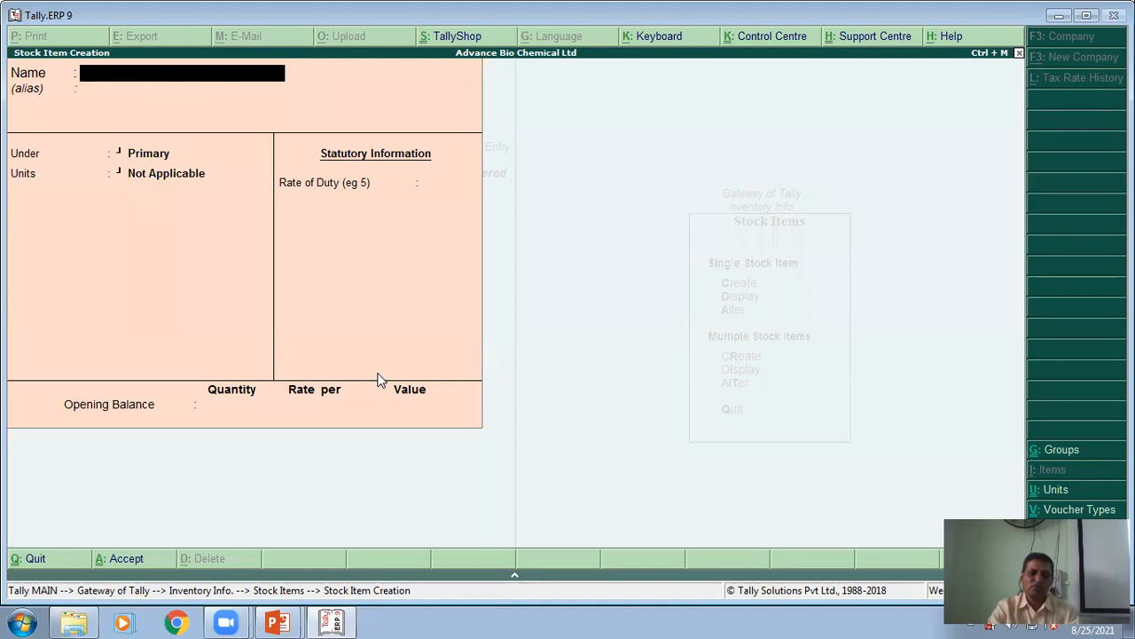
Name the next stock item Sulfate with no alias, under the Chemical group, with ml. as its unit.
type("Sulfate")
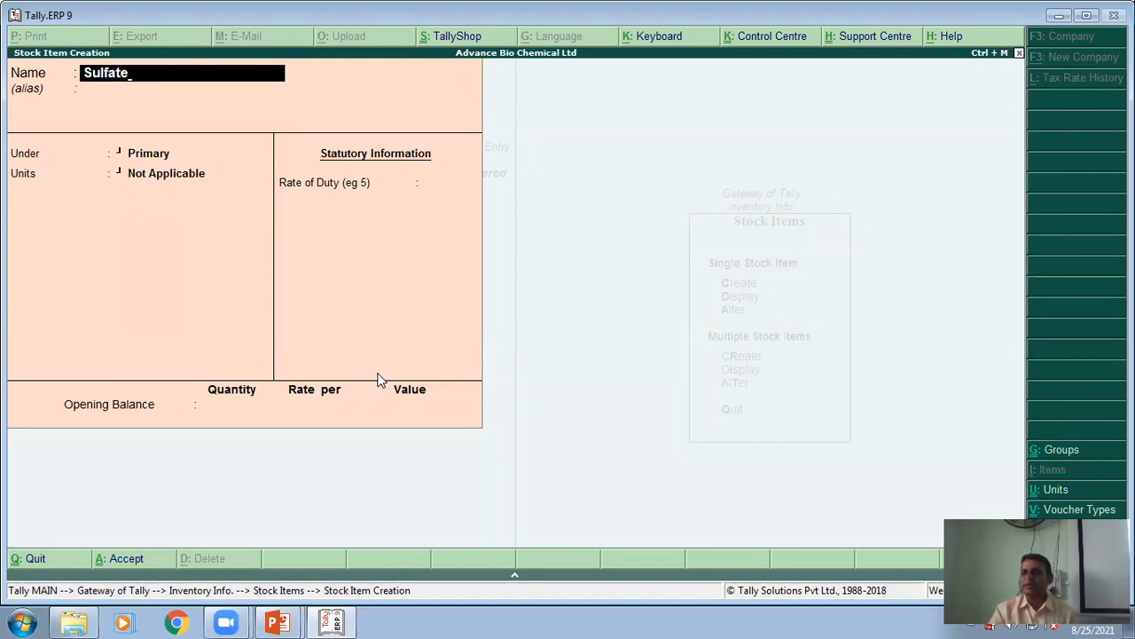
key("Return")
key("Return")
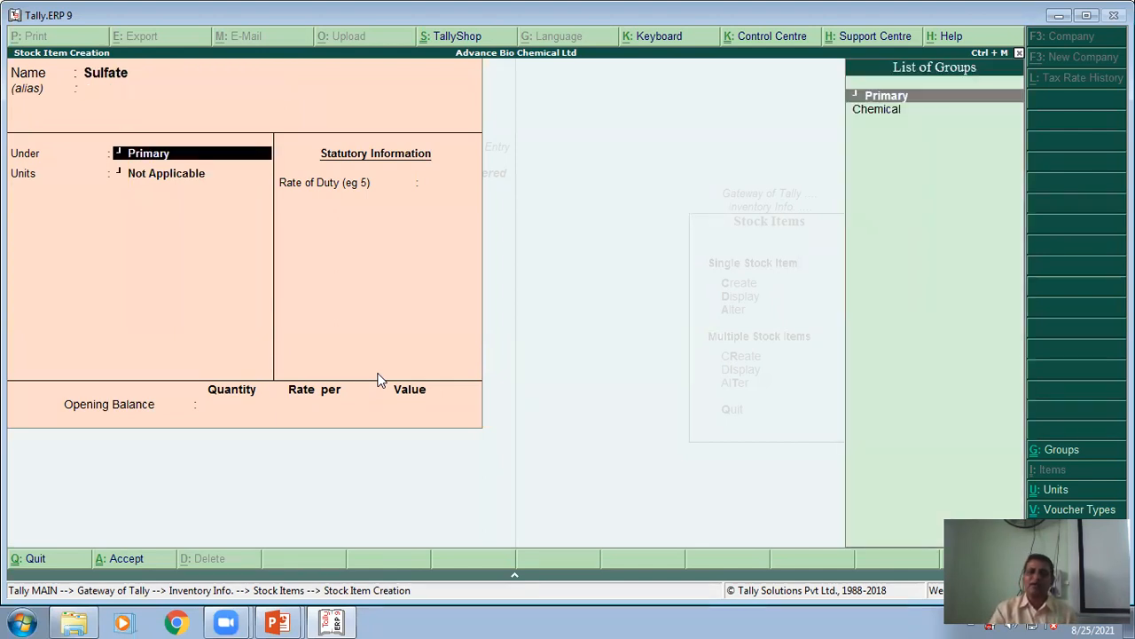
key("Down")
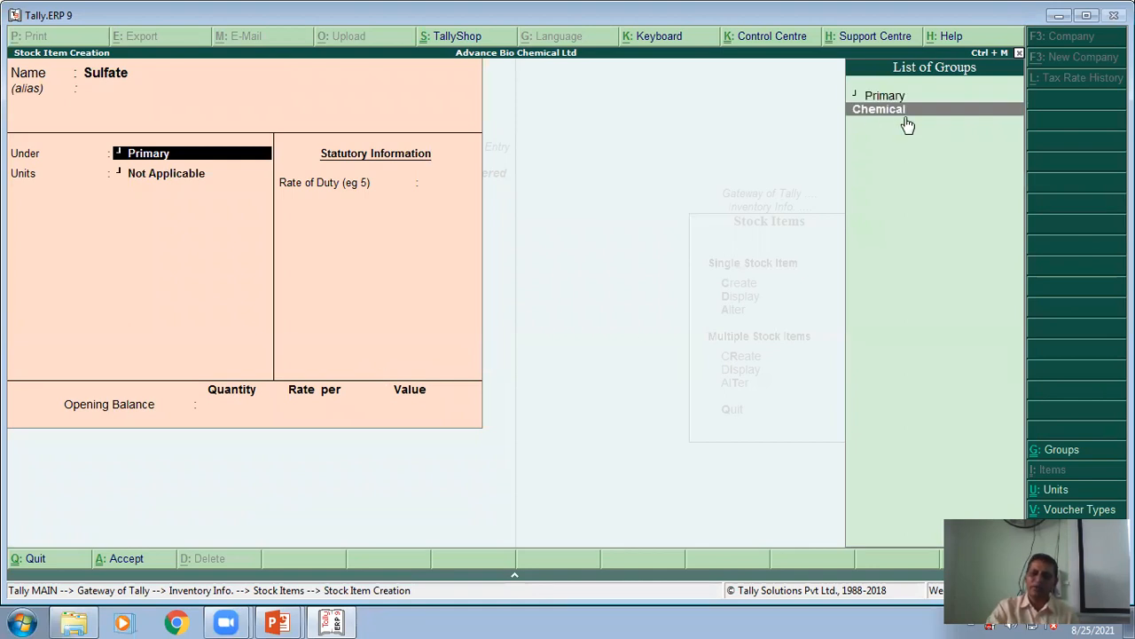
key("Return")
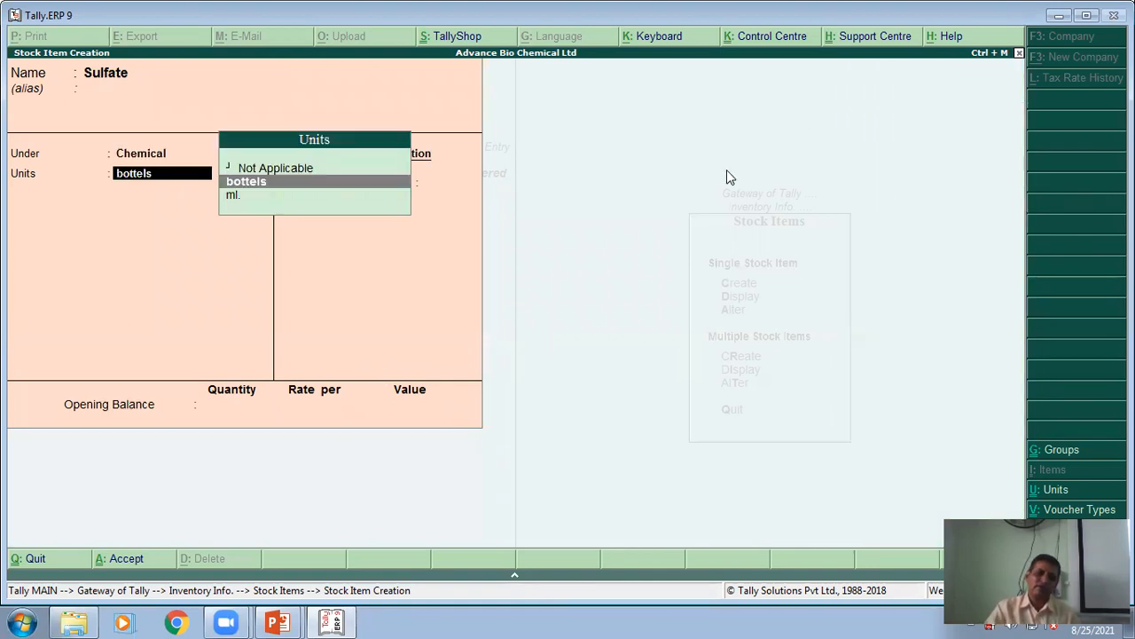
left_click(251, 196)
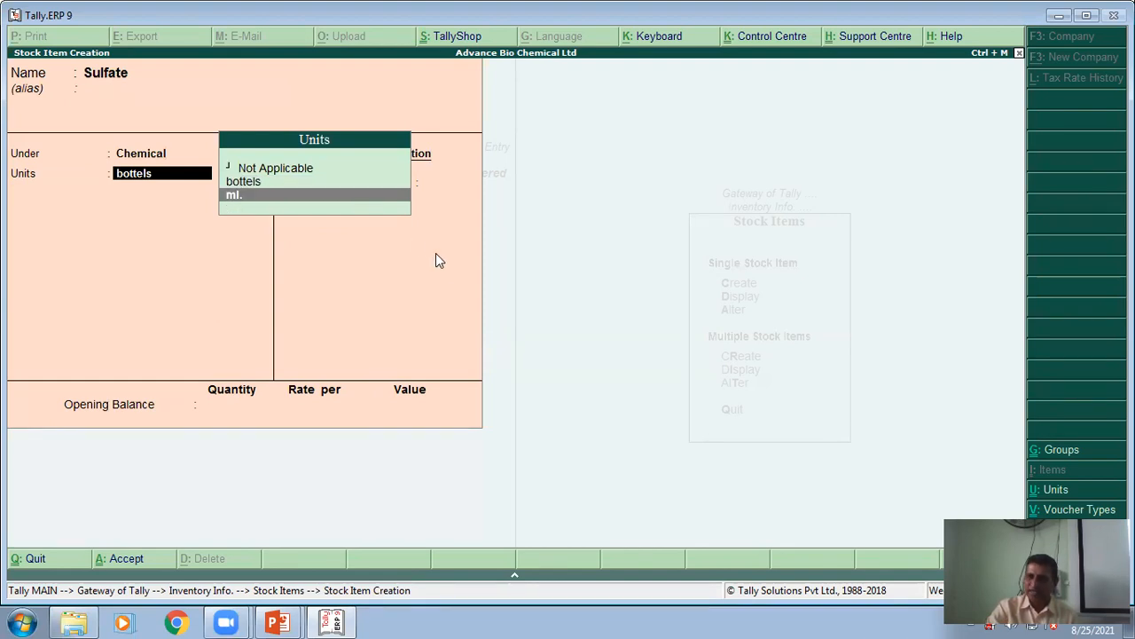
key("Return")
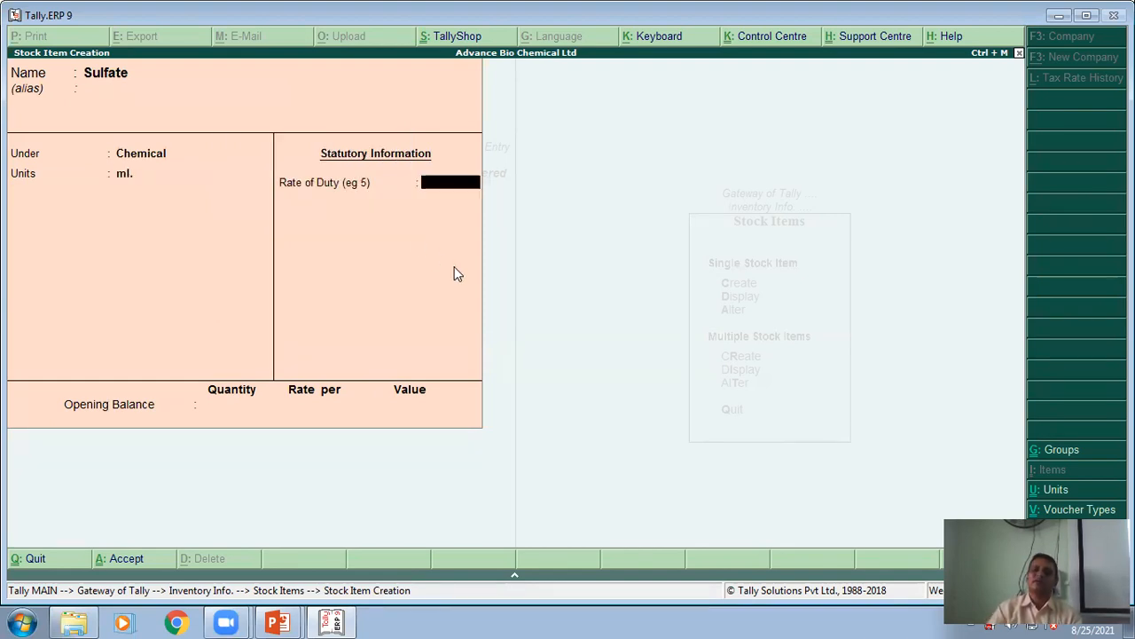
Set Sulfate's opening balance to 100 ml. at a rate of 100 with 0 duty, save it, and return to the Gateway of Tally.
key("Return")
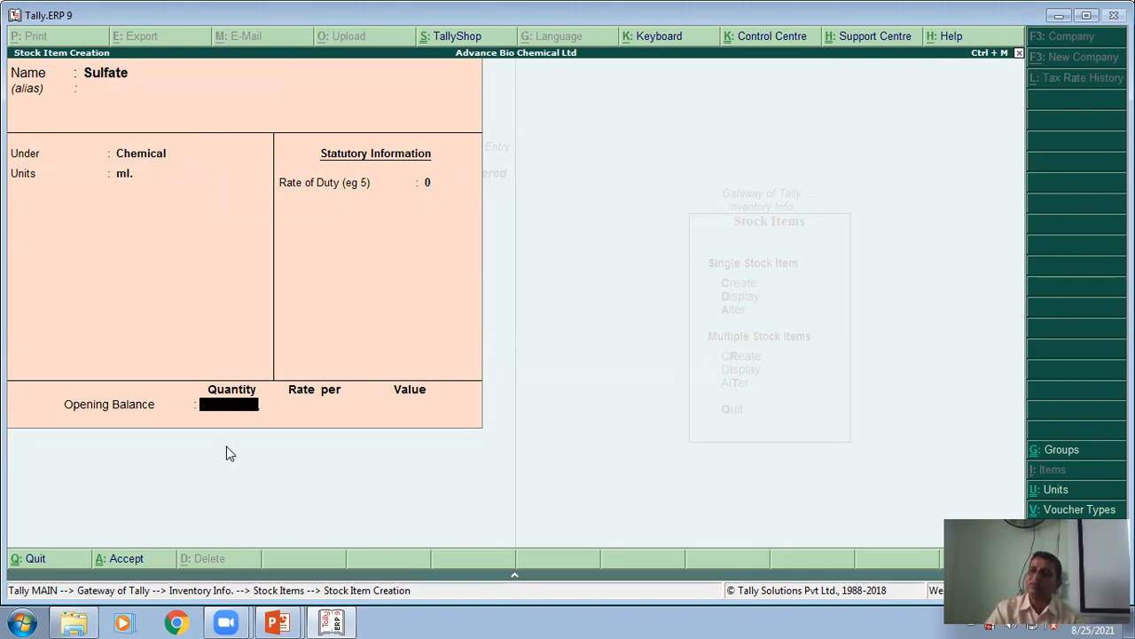
type("100")
key("Return")
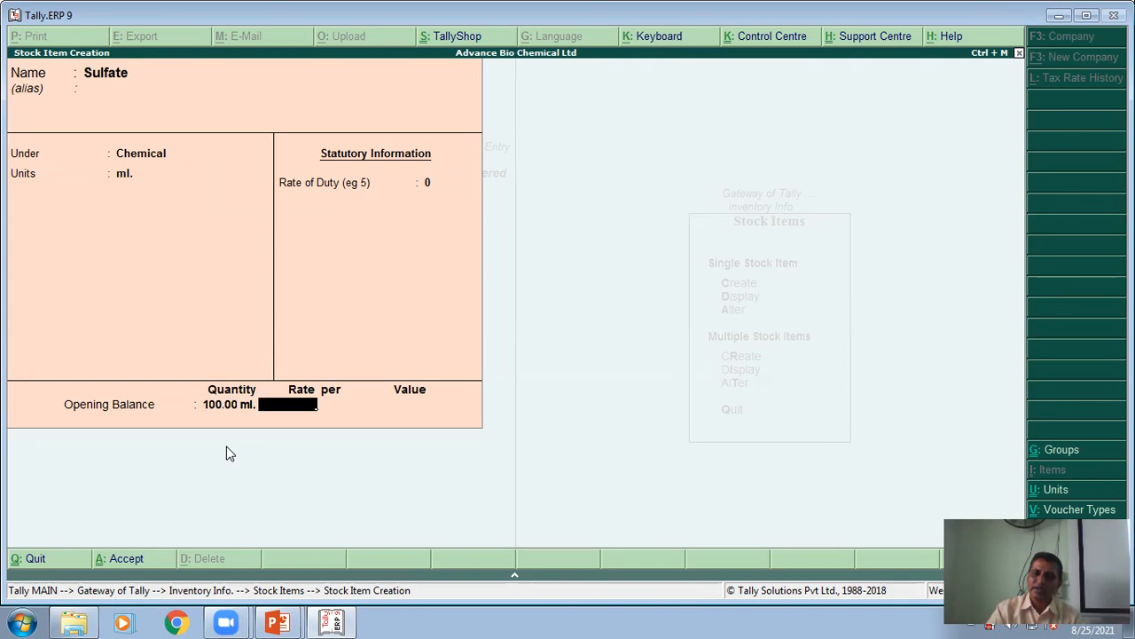
type("100")
key("Return")
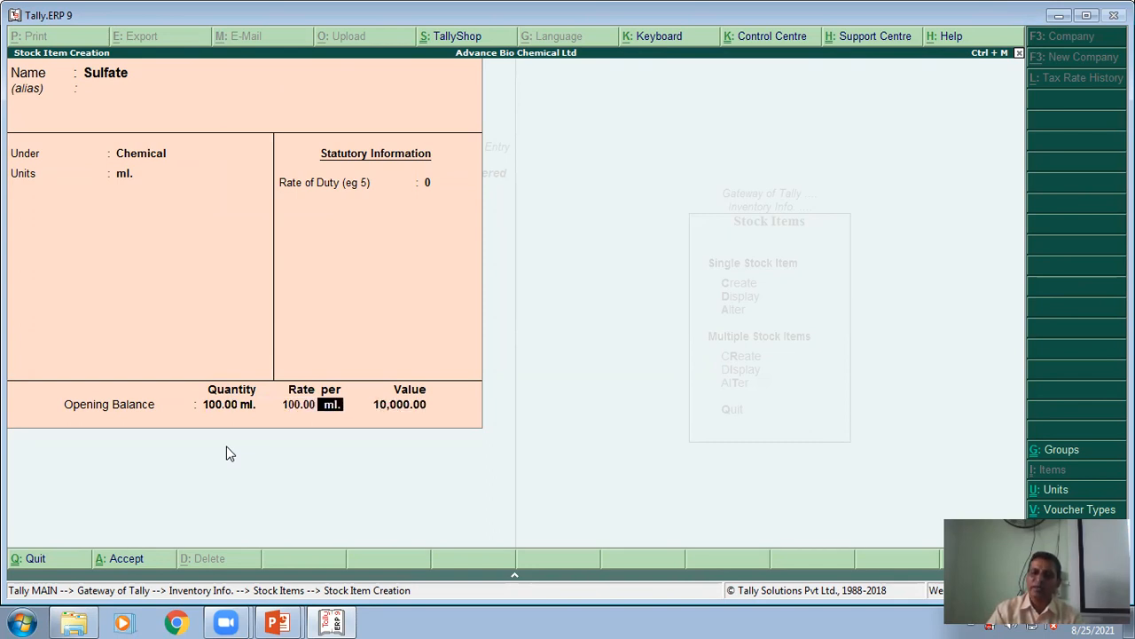
key("Return")
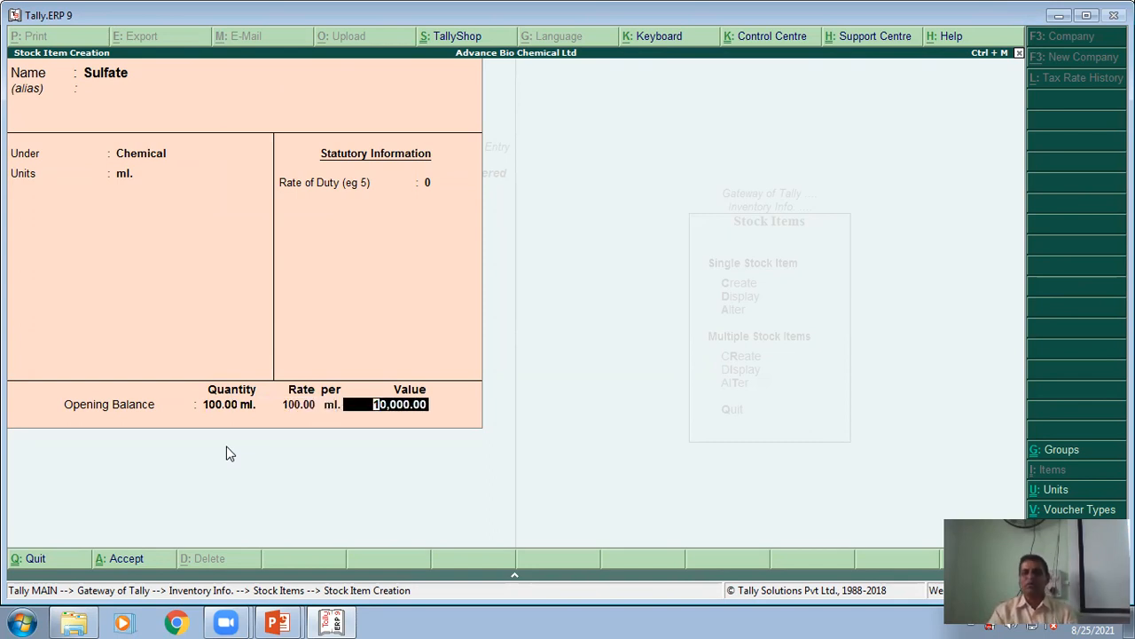
key("Return")
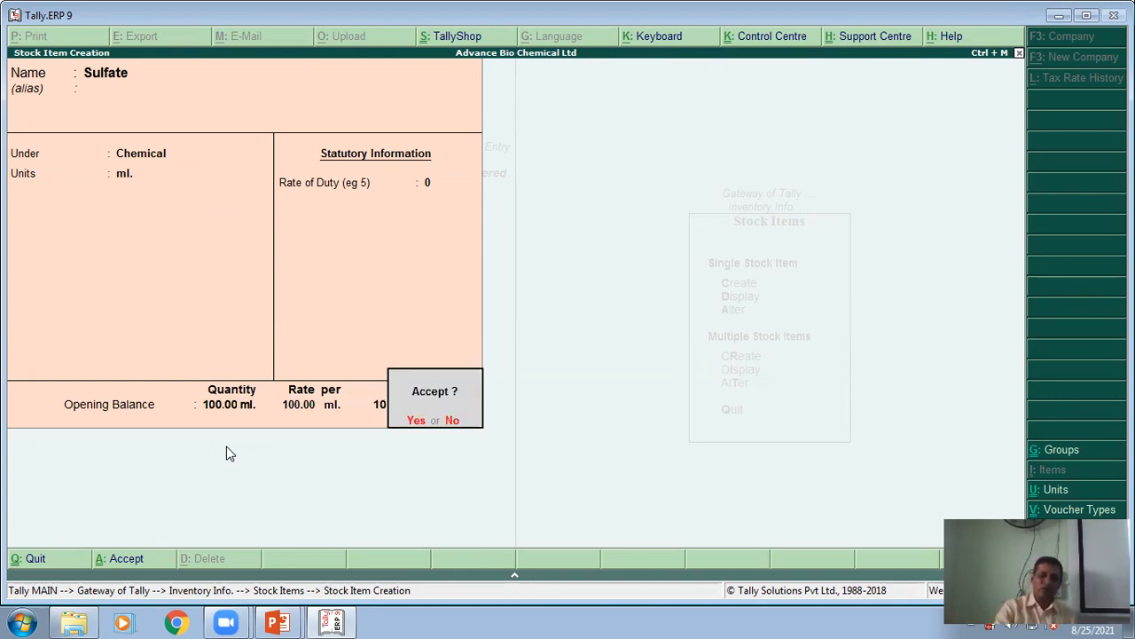
key("Return")
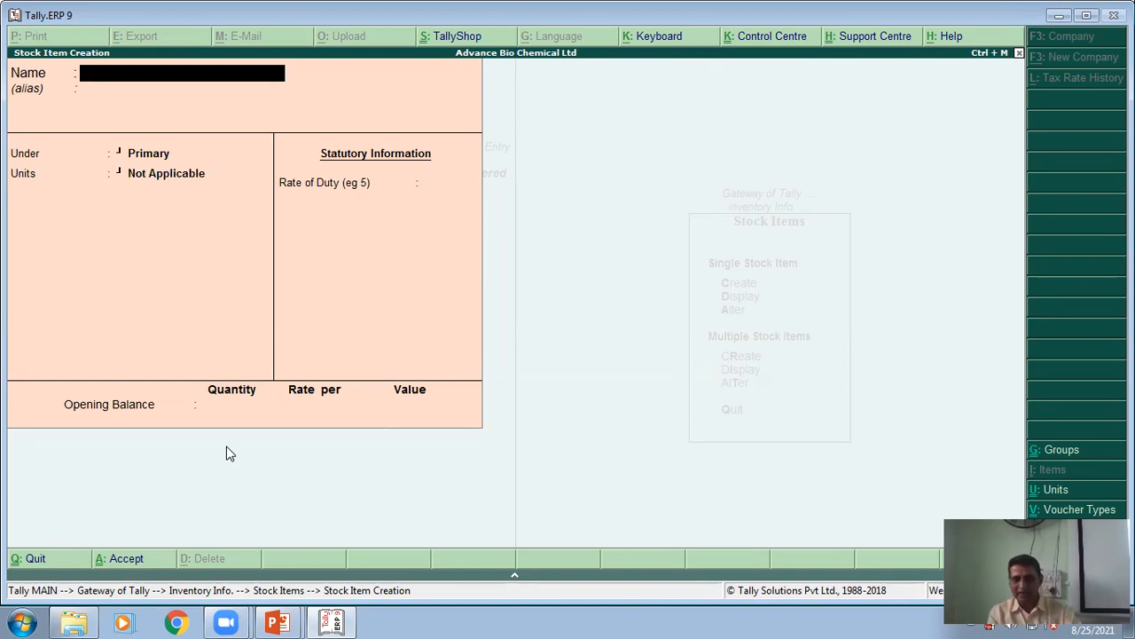
key("Escape")
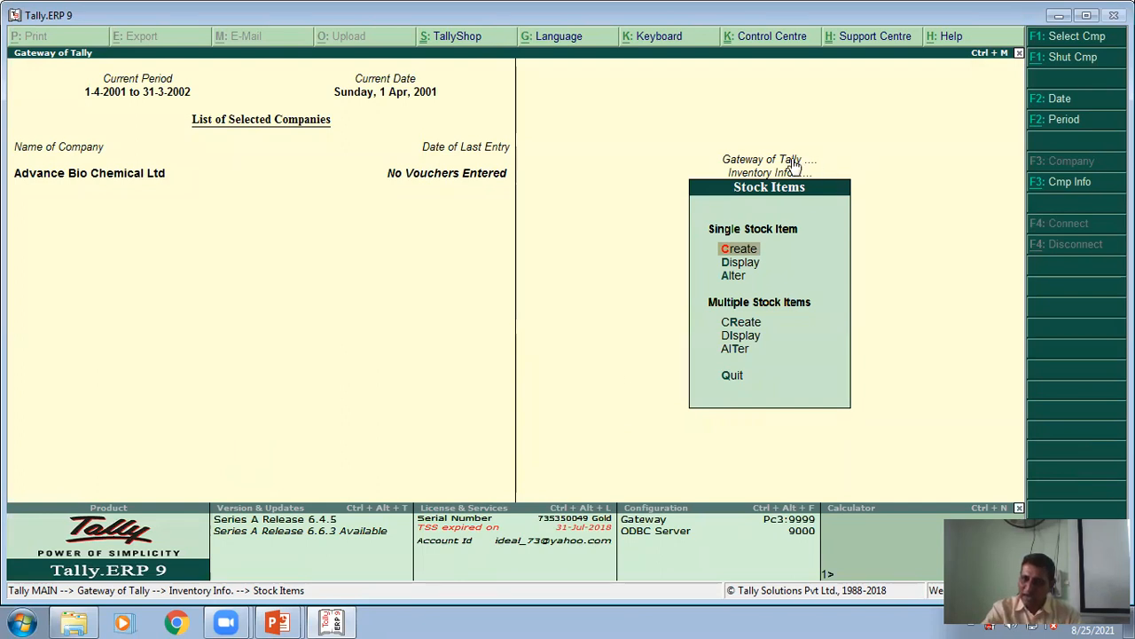
key("Escape")
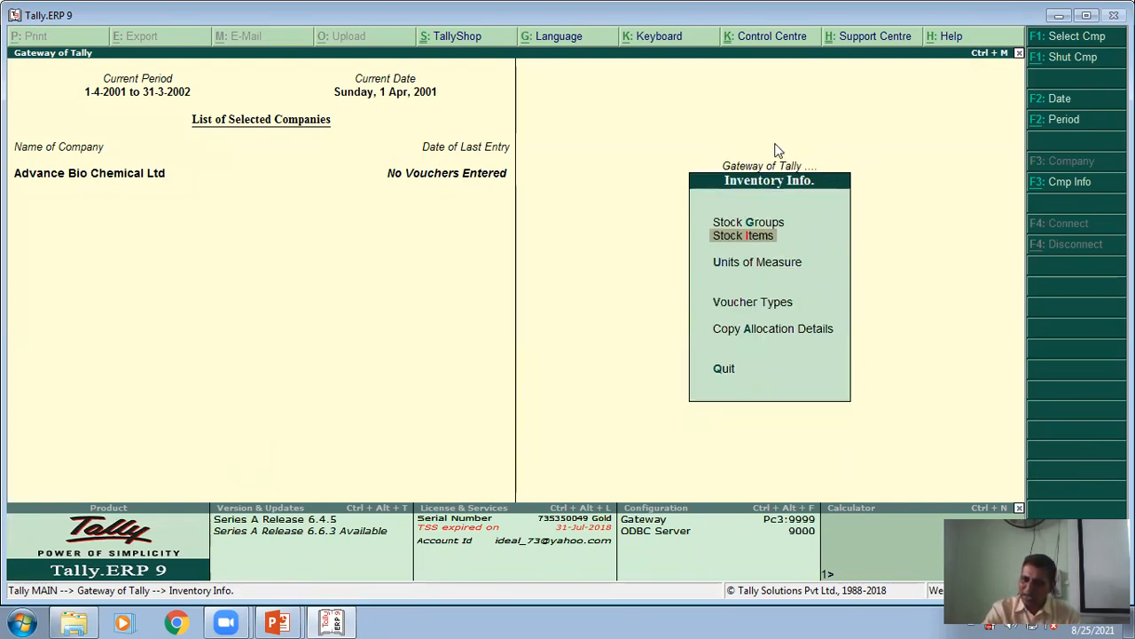
left_click(745, 166)
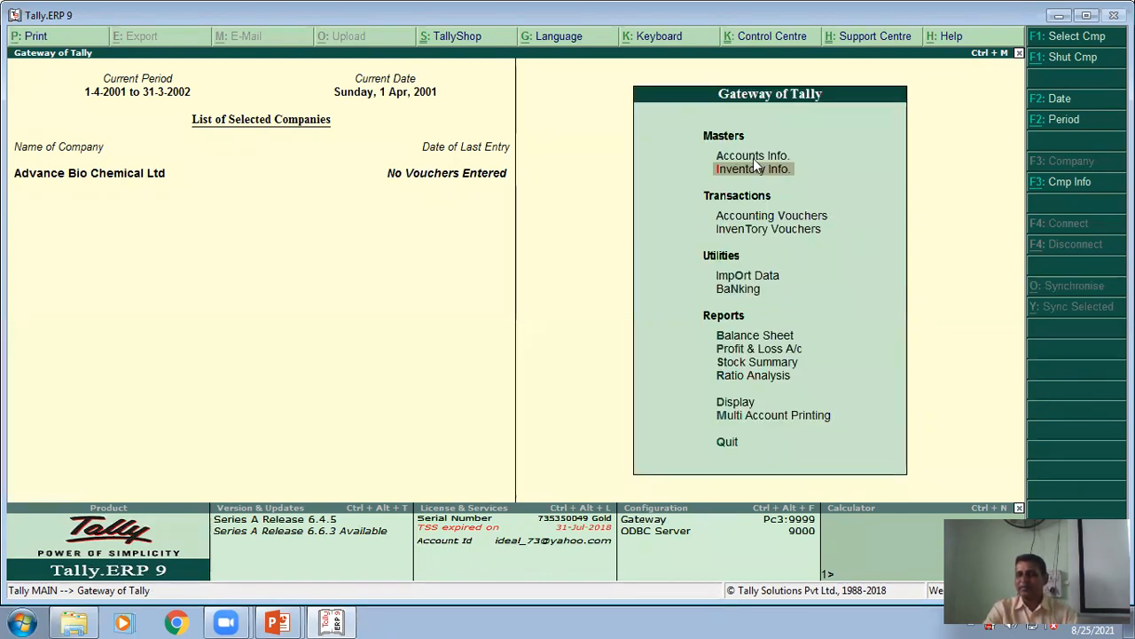
Open the owner's capital ledger in single ledger alteration to check the total opening balance, and quit back to the Gateway of Tally without changes.
key("Up")
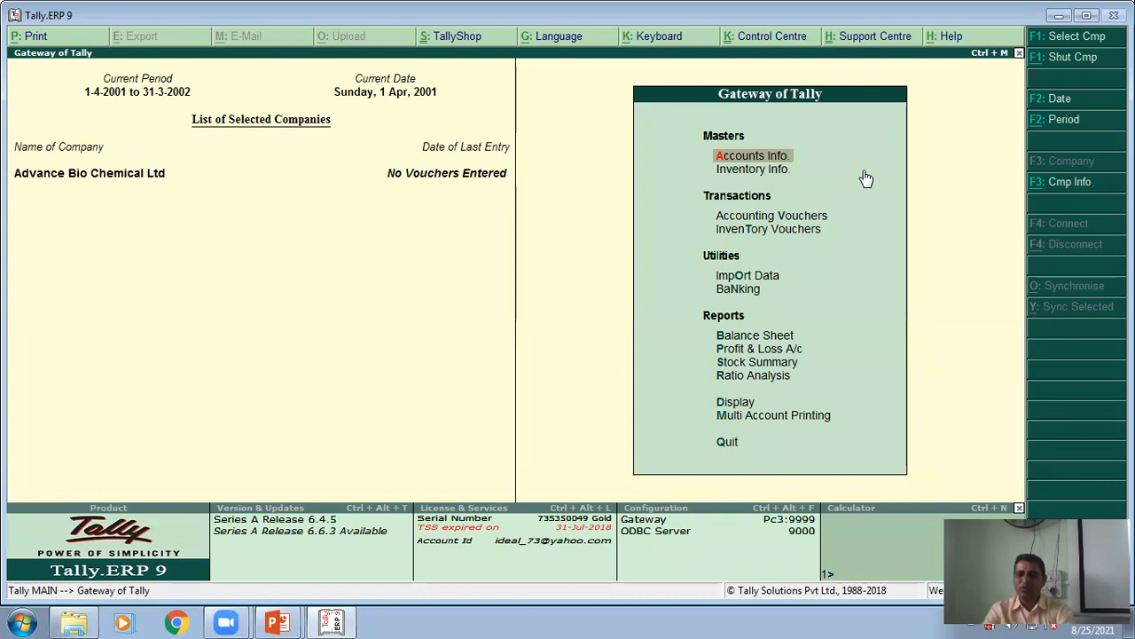
key("Return")
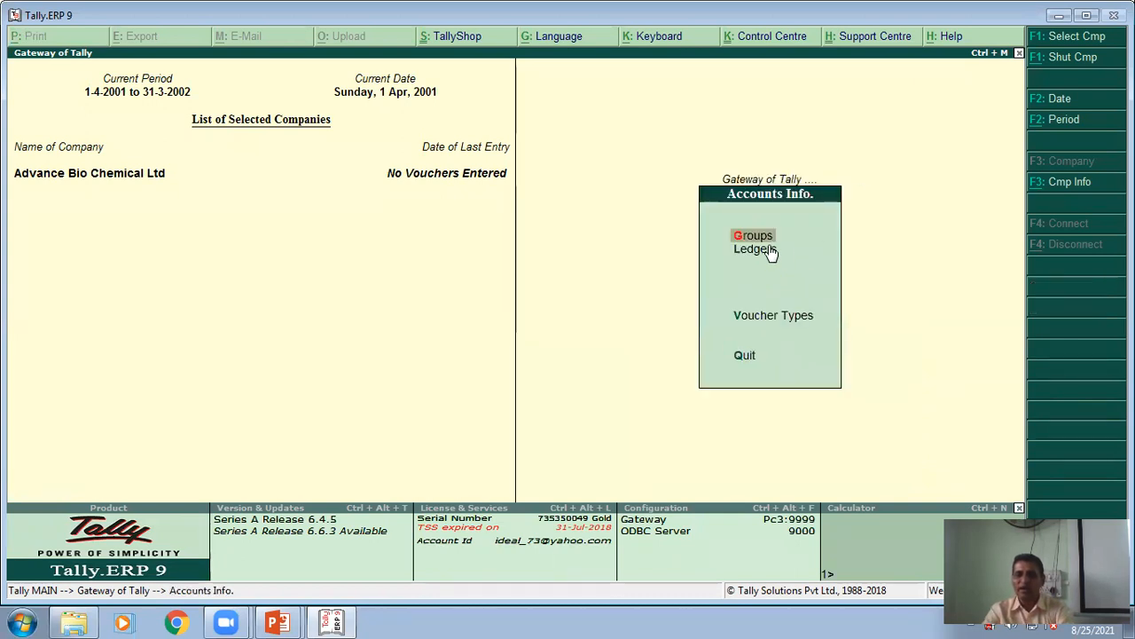
key("Down")
key("Return")
key("Down")
key("Down")
key("Return")
key("Return")
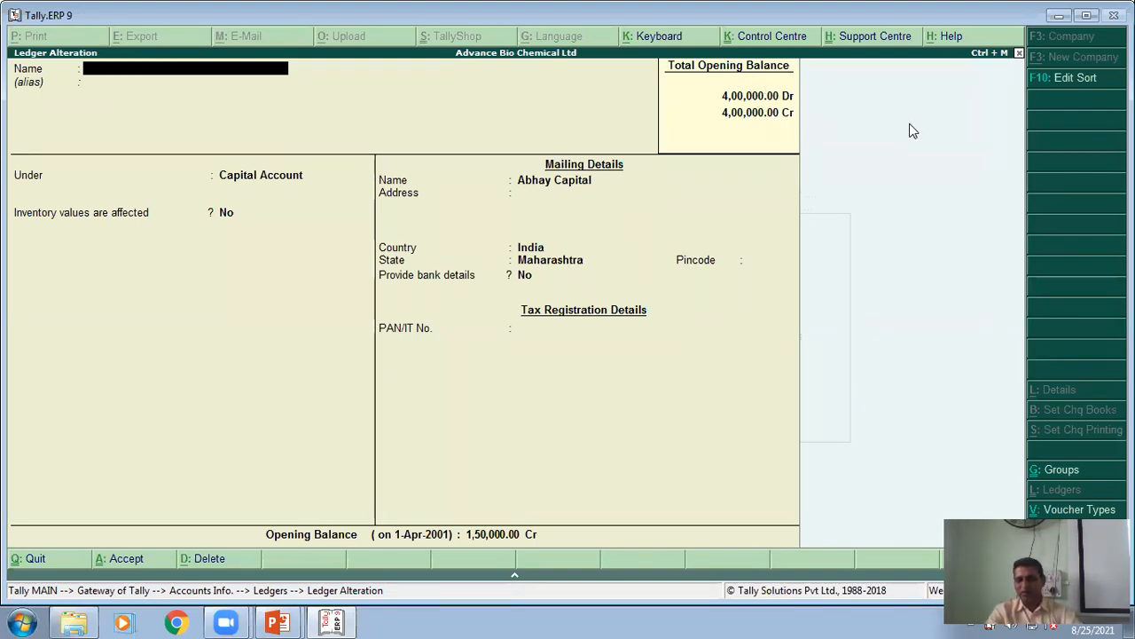
key("Escape")
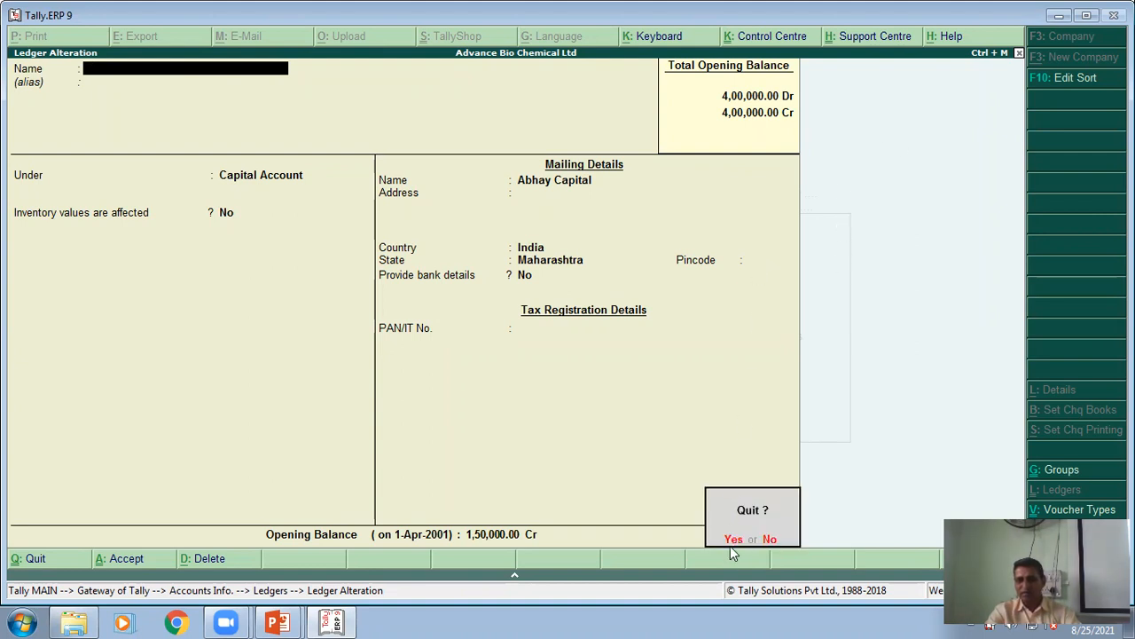
key("y")
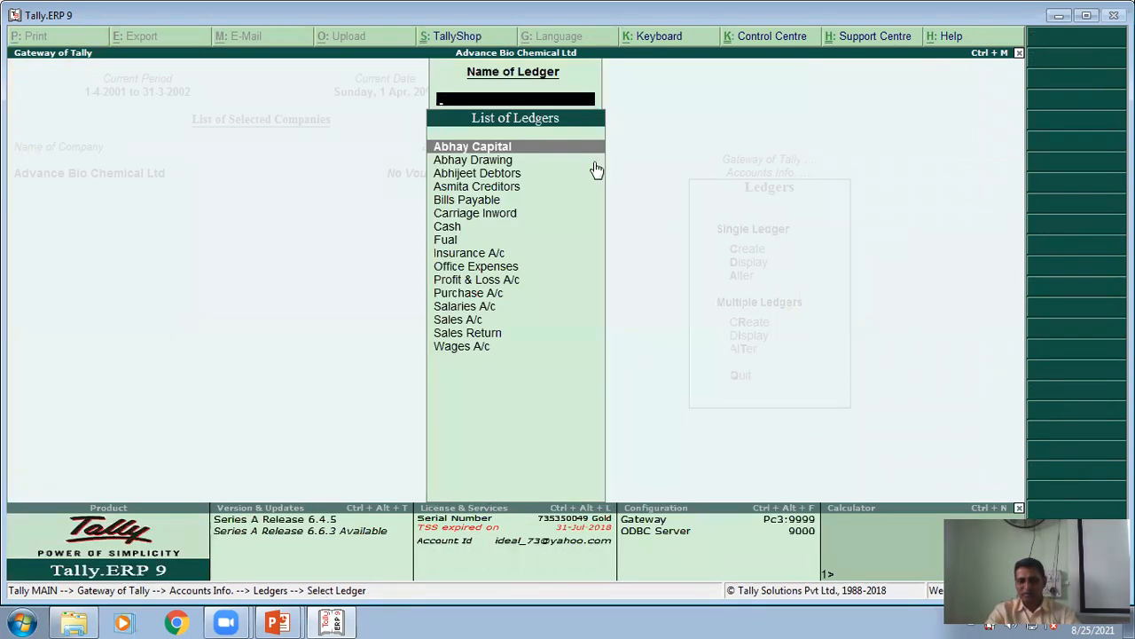
key("Escape")
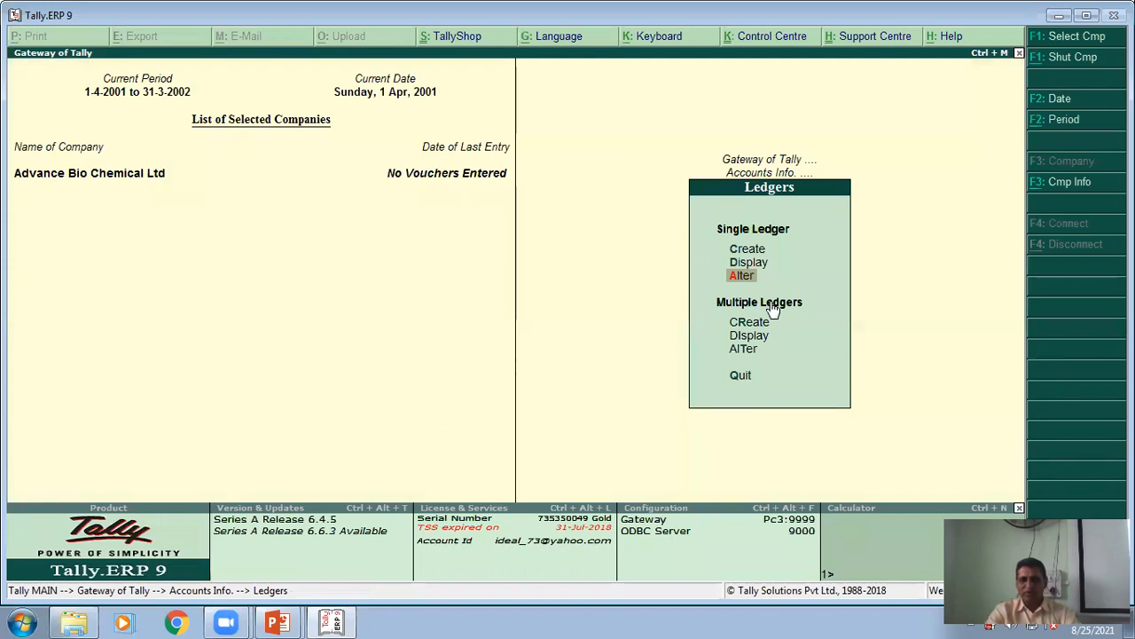
key("Escape")
key("Escape")
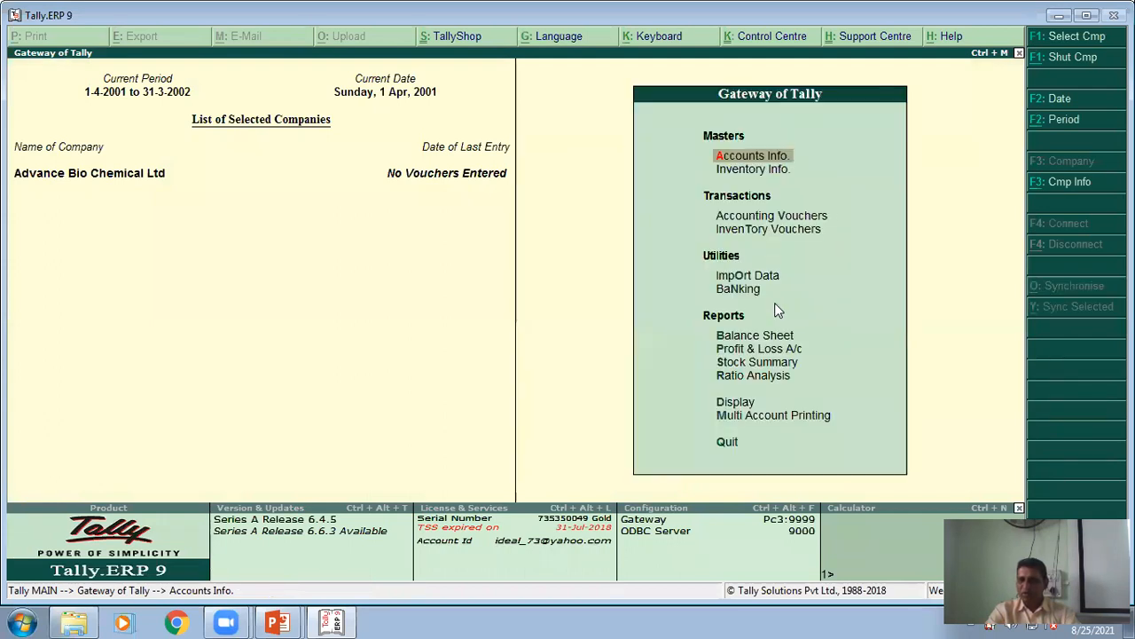
Open the Stock Summary report and drill into the Chemical group to check its items' quantities, rates and values.
left_click(763, 362)
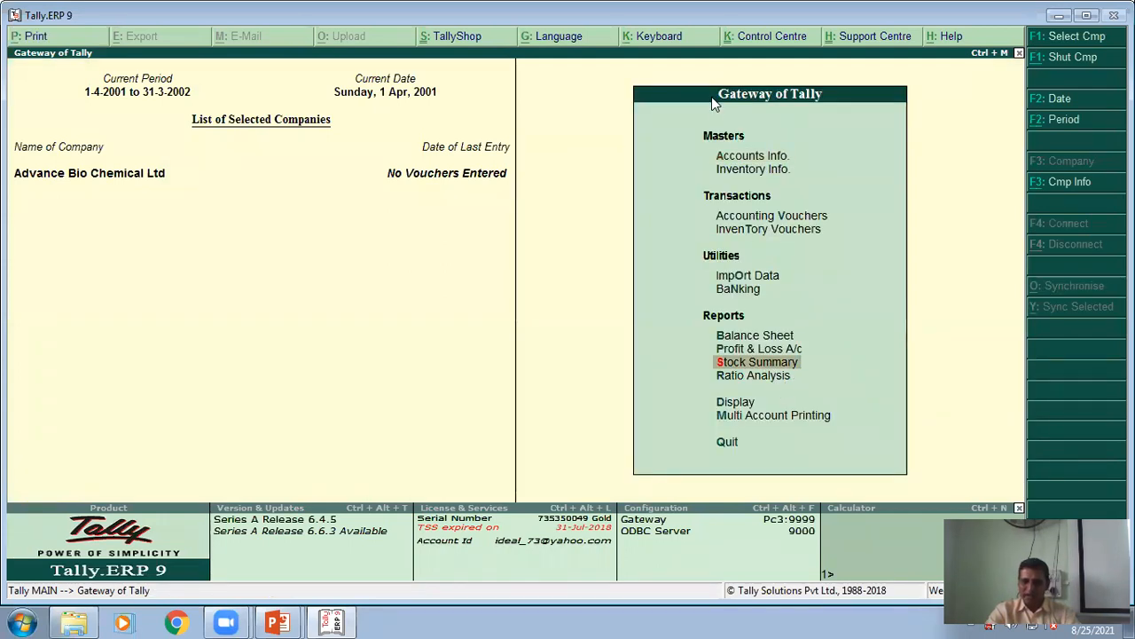
left_click(788, 360)
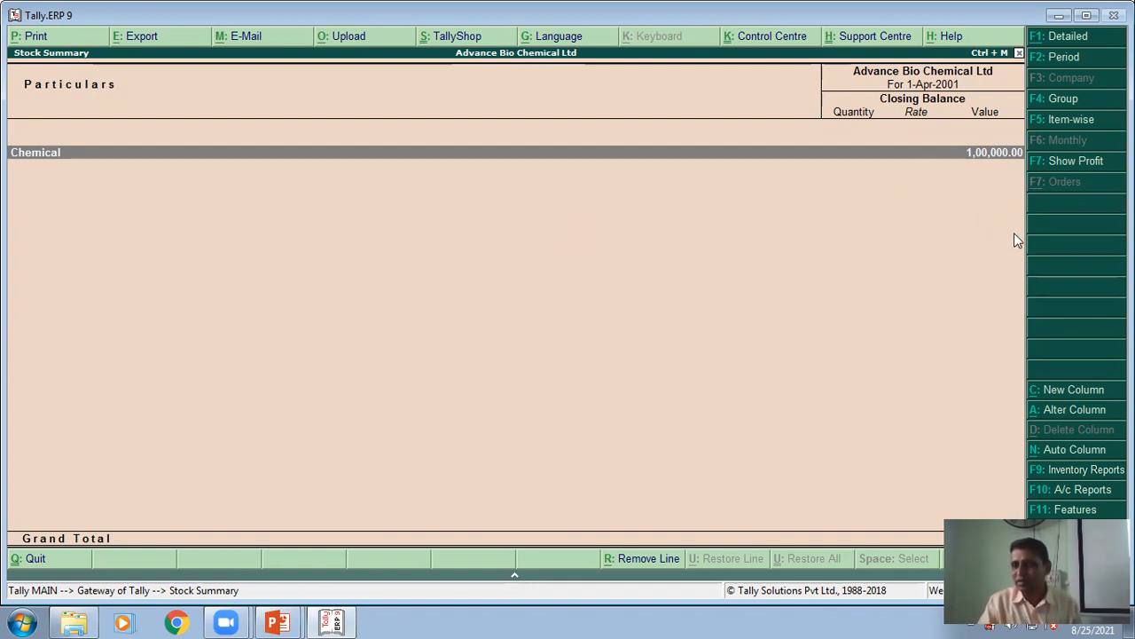
key("Return")
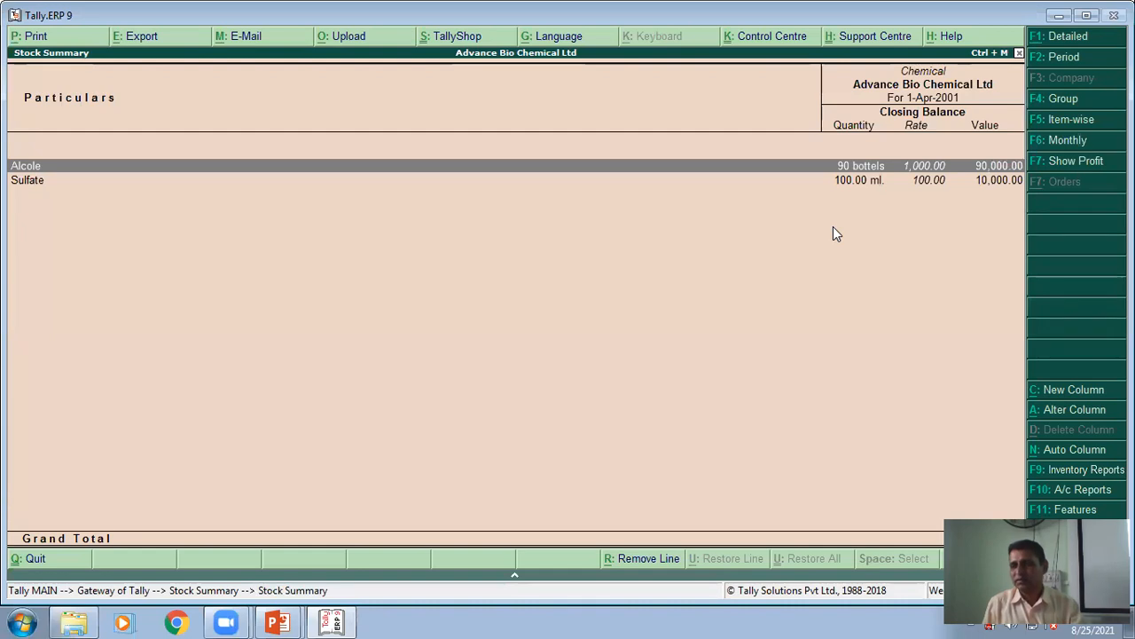
Close the Stock Summary back to the Gateway of Tally and switch to the PowerPoint slide show to read the cash receipt transaction.
key("Escape")
key("Escape")
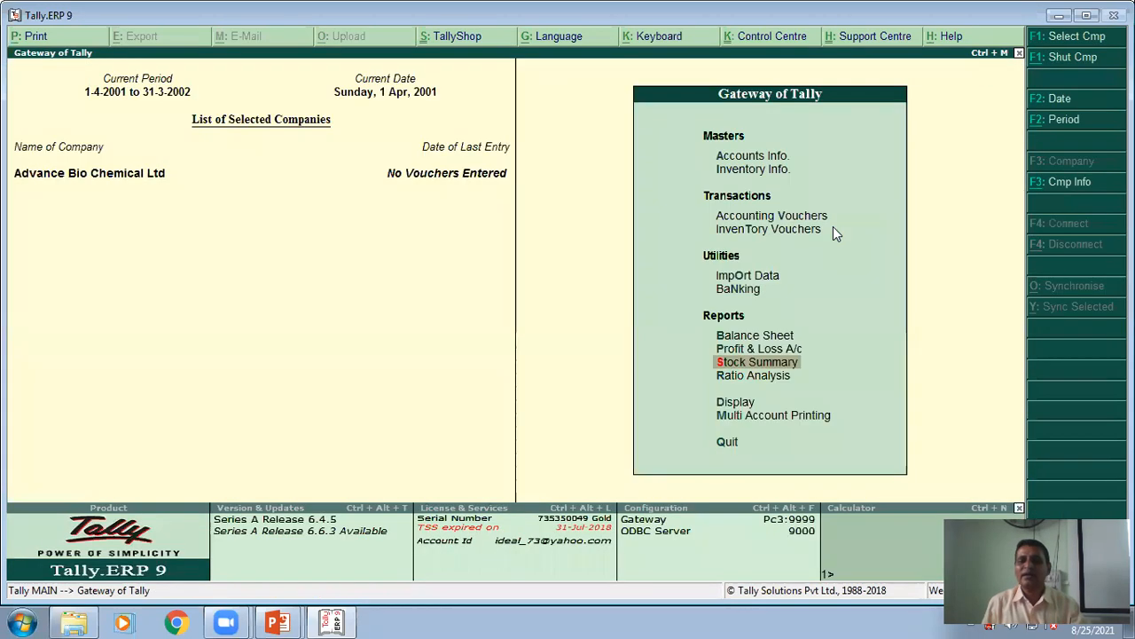
key("alt+Tab")
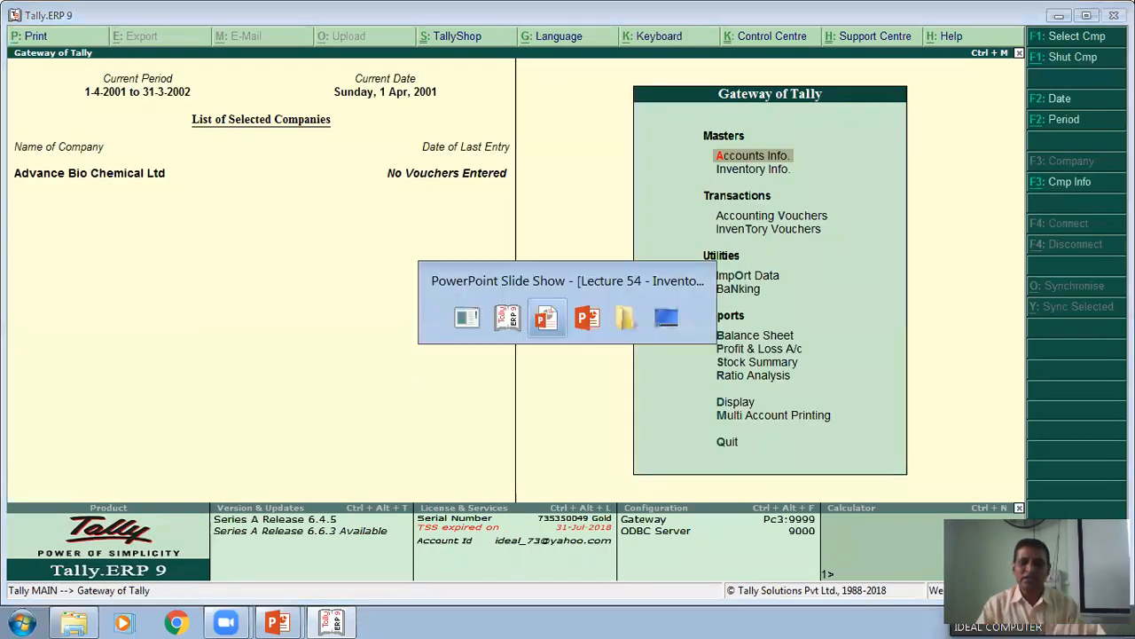
left_click(590, 250)
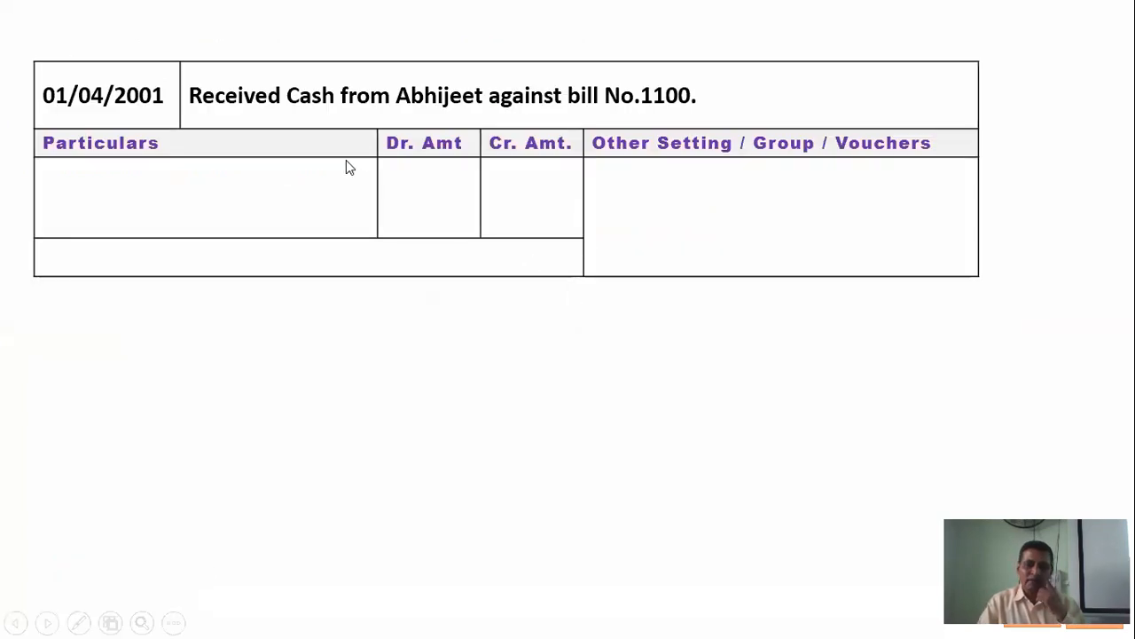
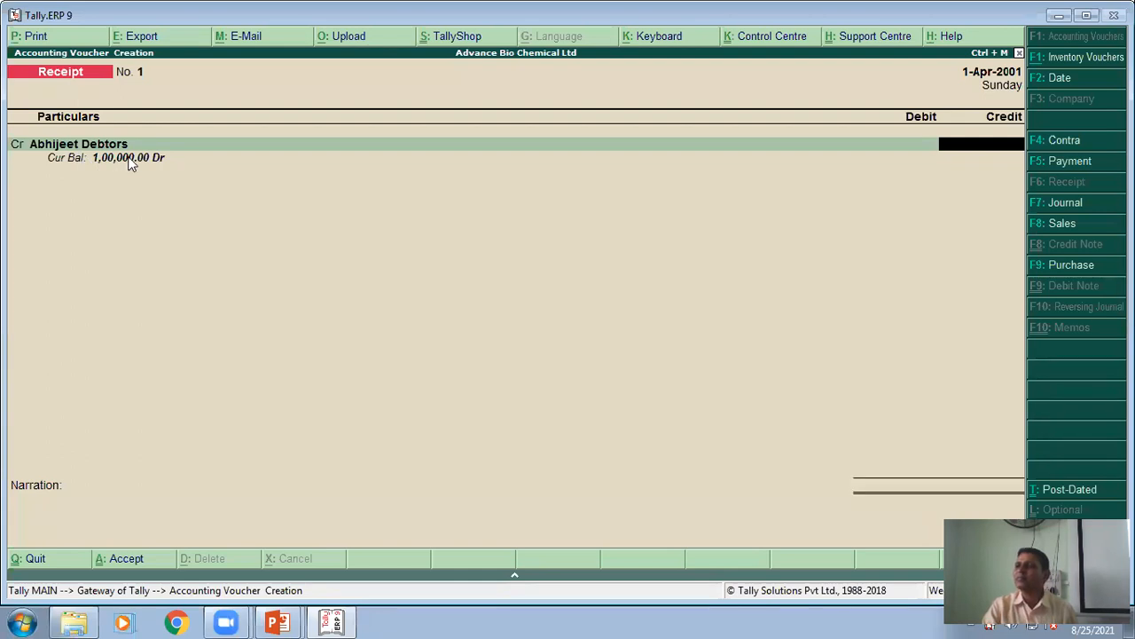
Credit the debtor's ledger with 1,00,000 in the receipt voucher, adjusted as Agst Ref against pending bill 1100.
type("1,00,000")
key("Return")
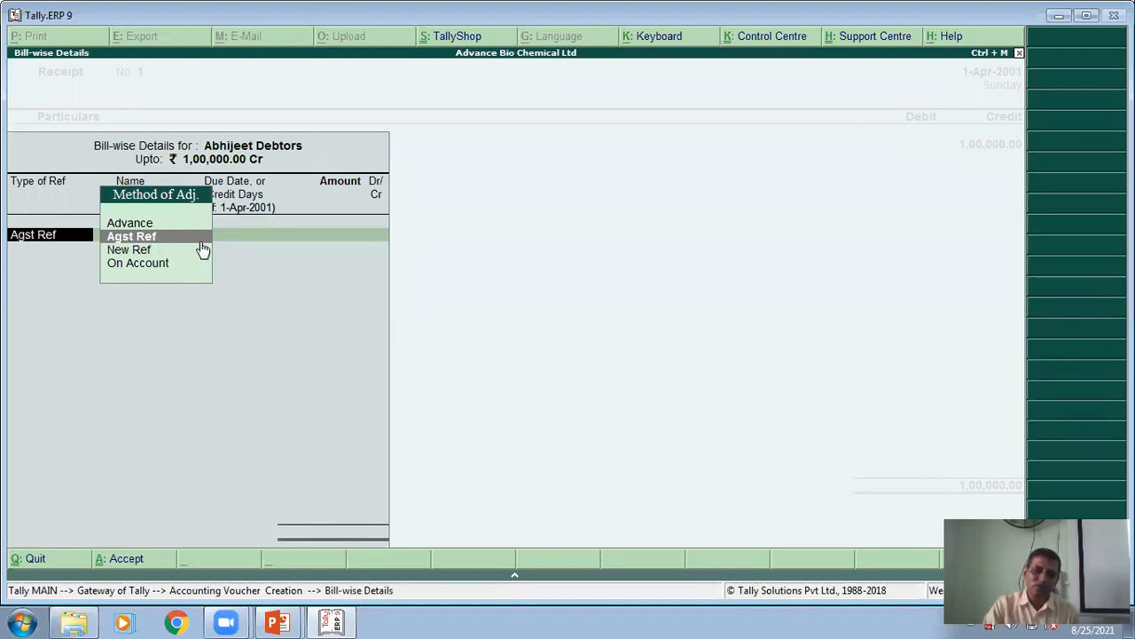
key("Return")
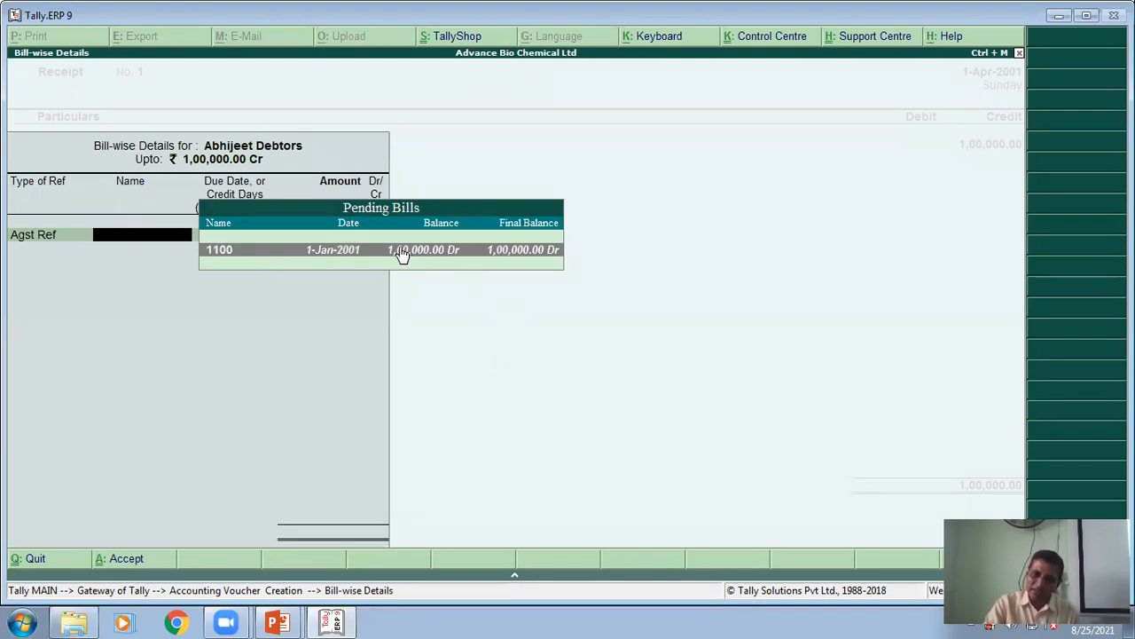
key("Return")
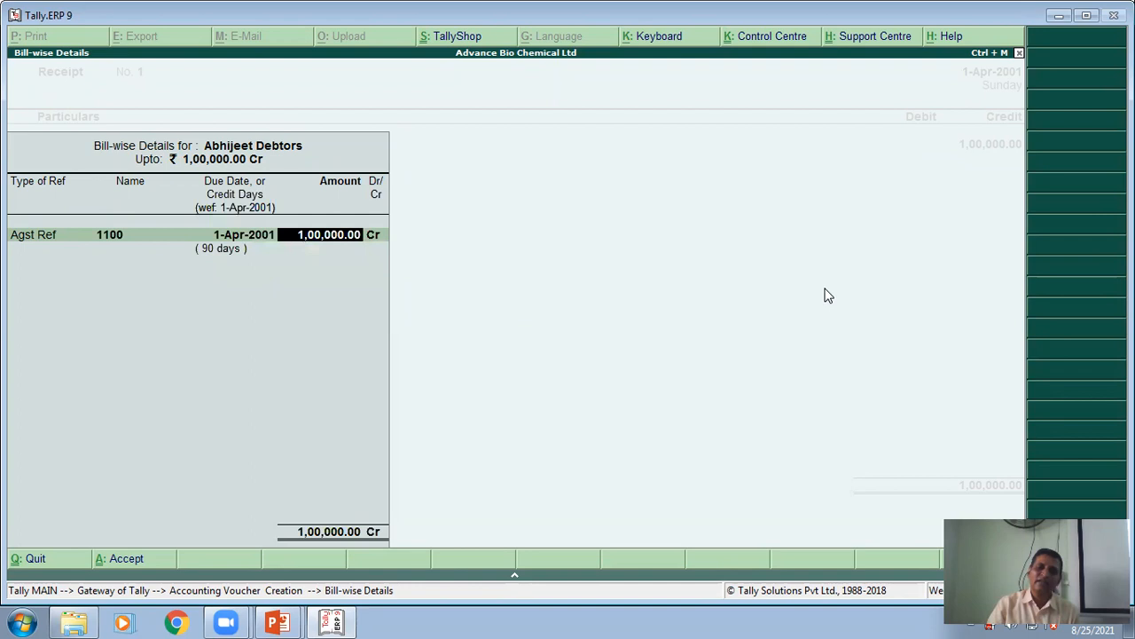
key("Return")
key("Return")
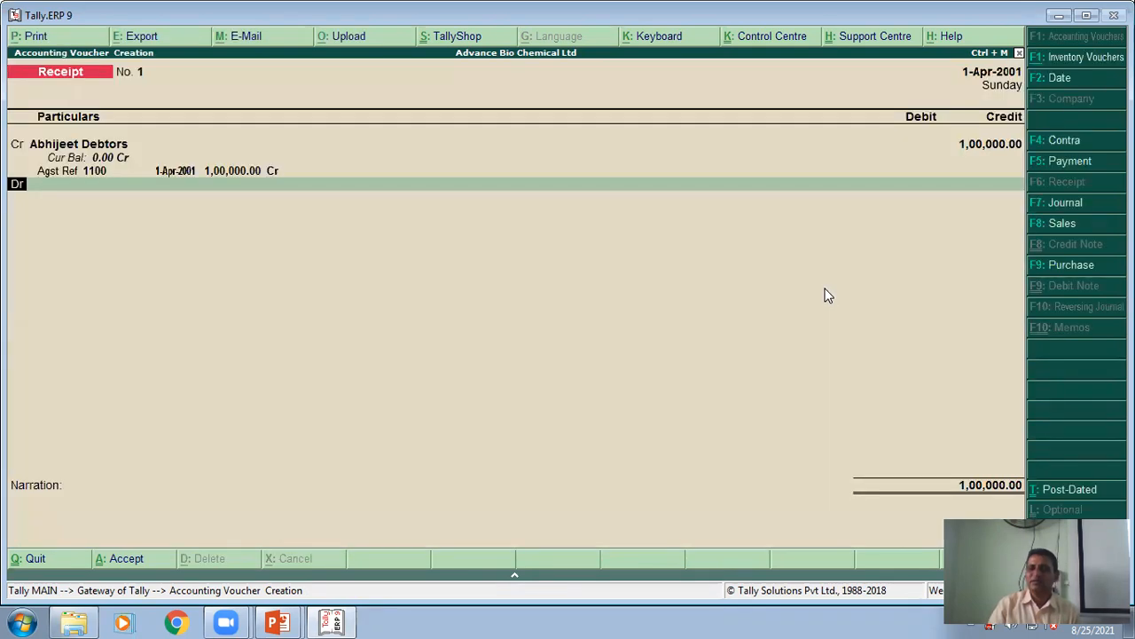
Debit the Cash ledger with 1,00,000 in the receipt voucher.
key("Return")
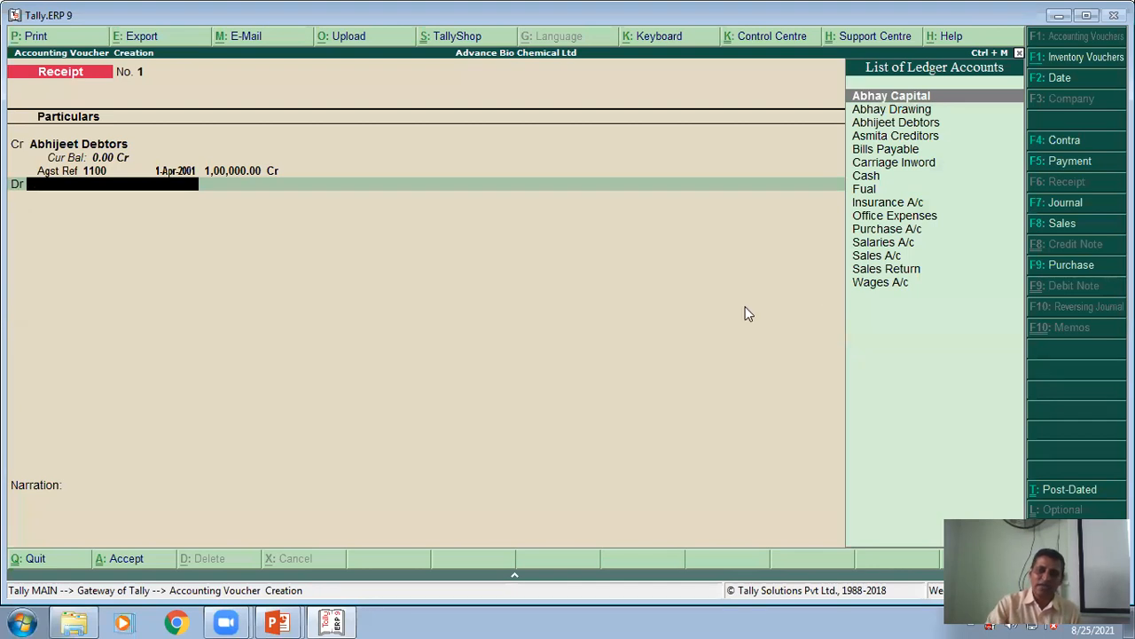
left_click(871, 176)
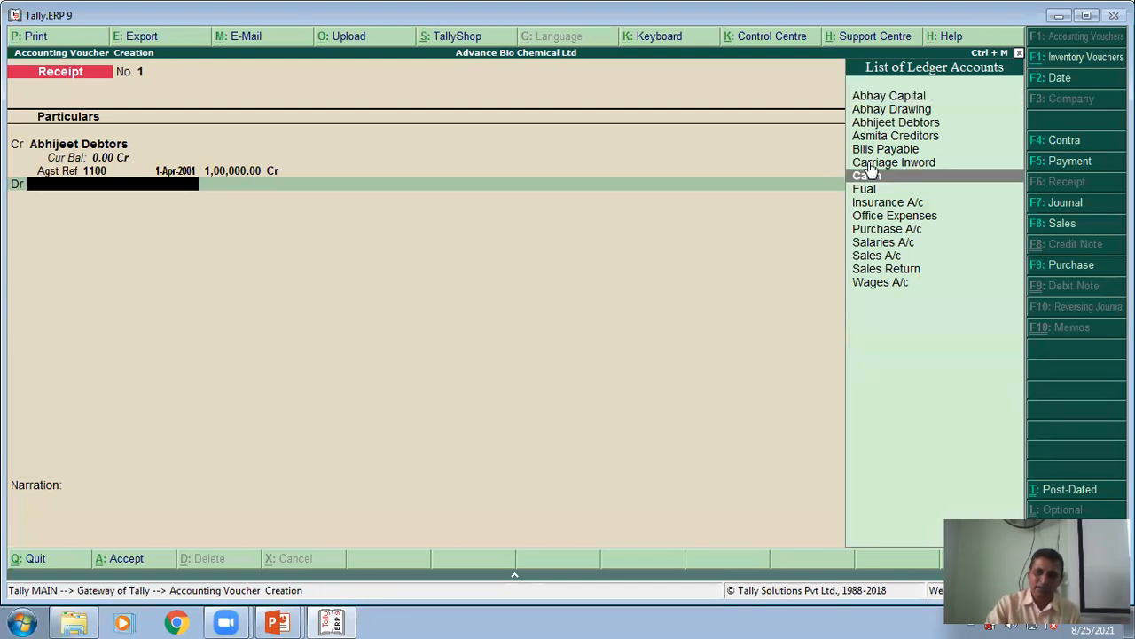
left_click(937, 177)
key("Return")
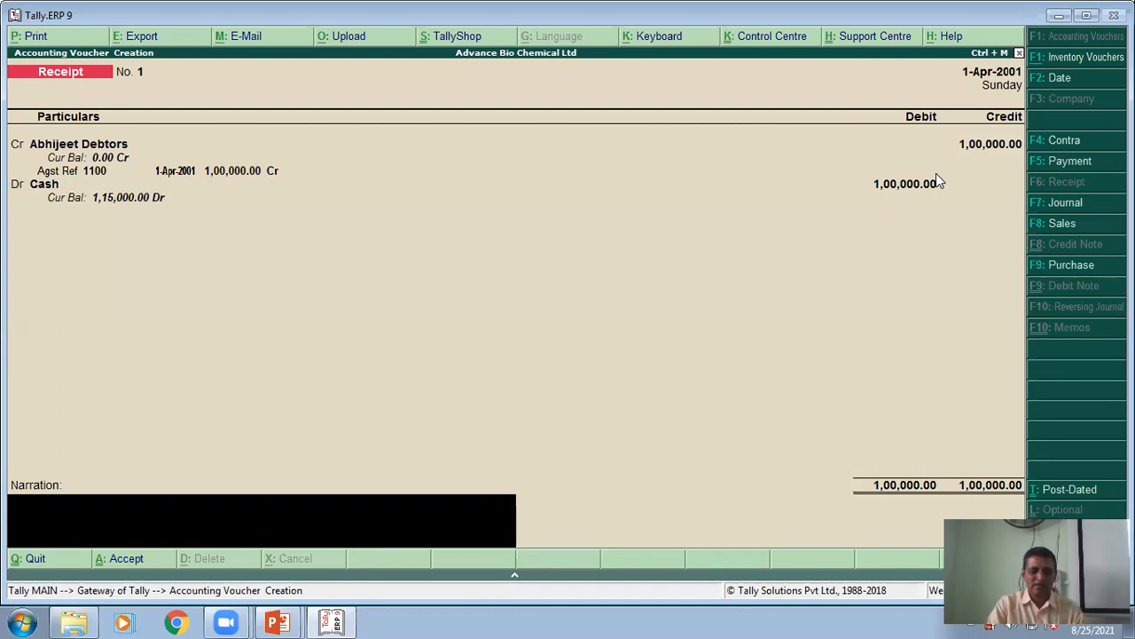
Enter the narration "Being cash recived against bill no.1100" and save the receipt voucher.
type("Being")
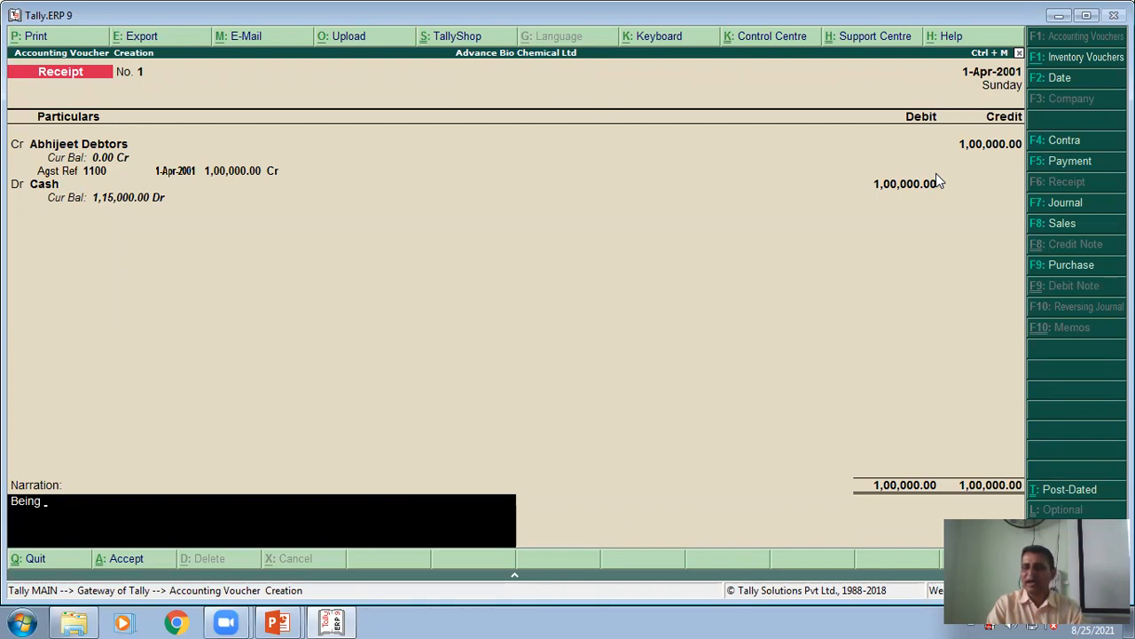
type("cash recived against bill no")
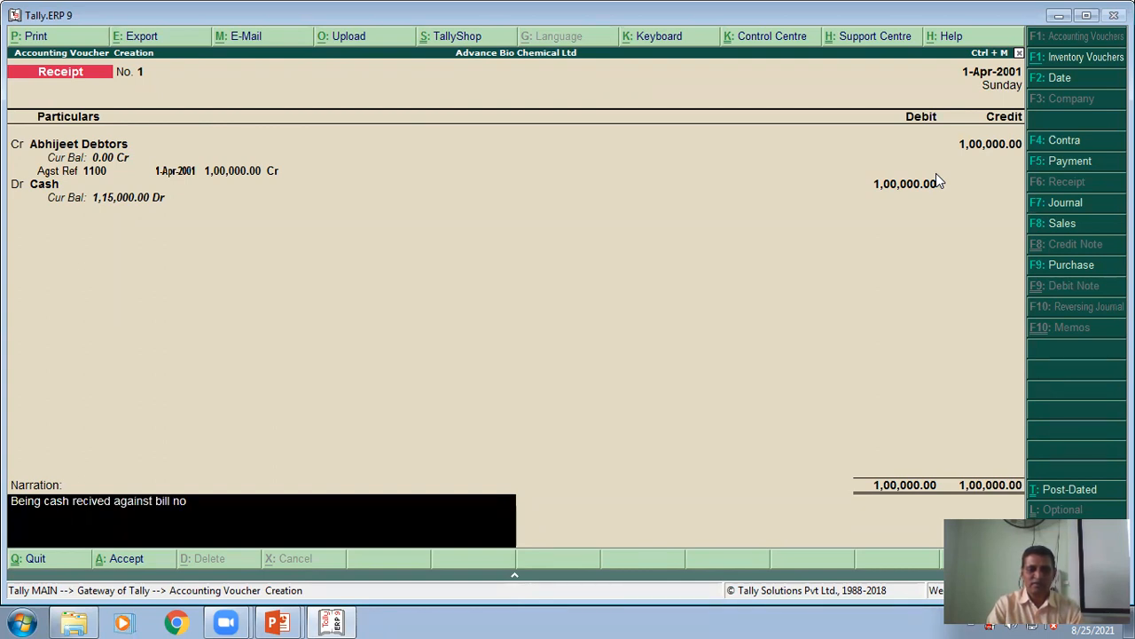
type(".100,")
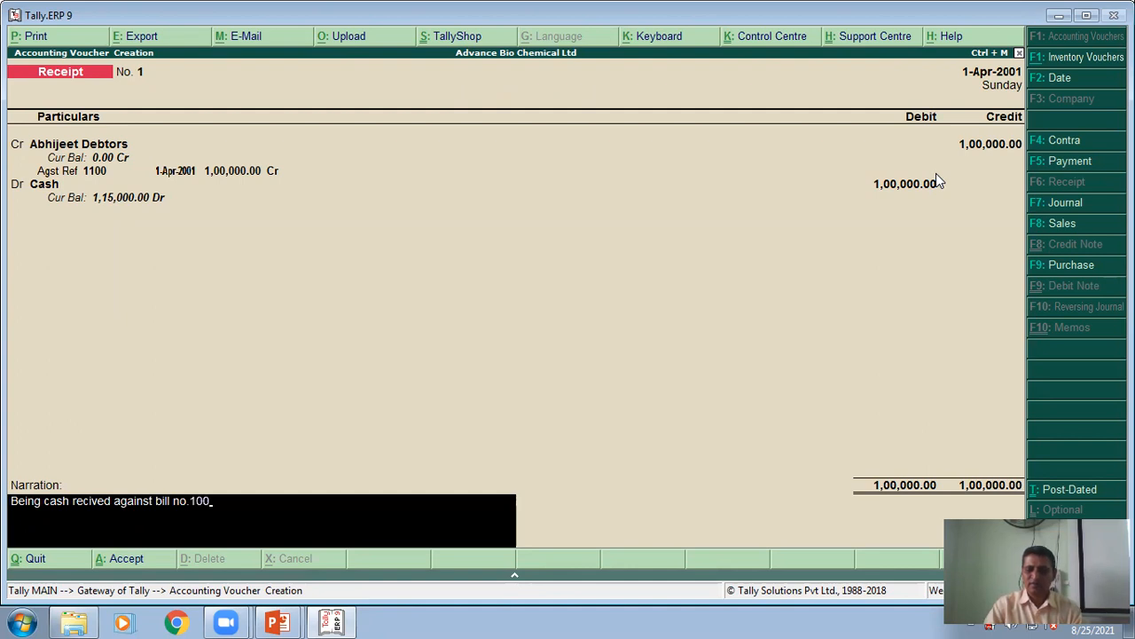
key("BackSpace")
key("BackSpace")
key("BackSpace")
type("100")
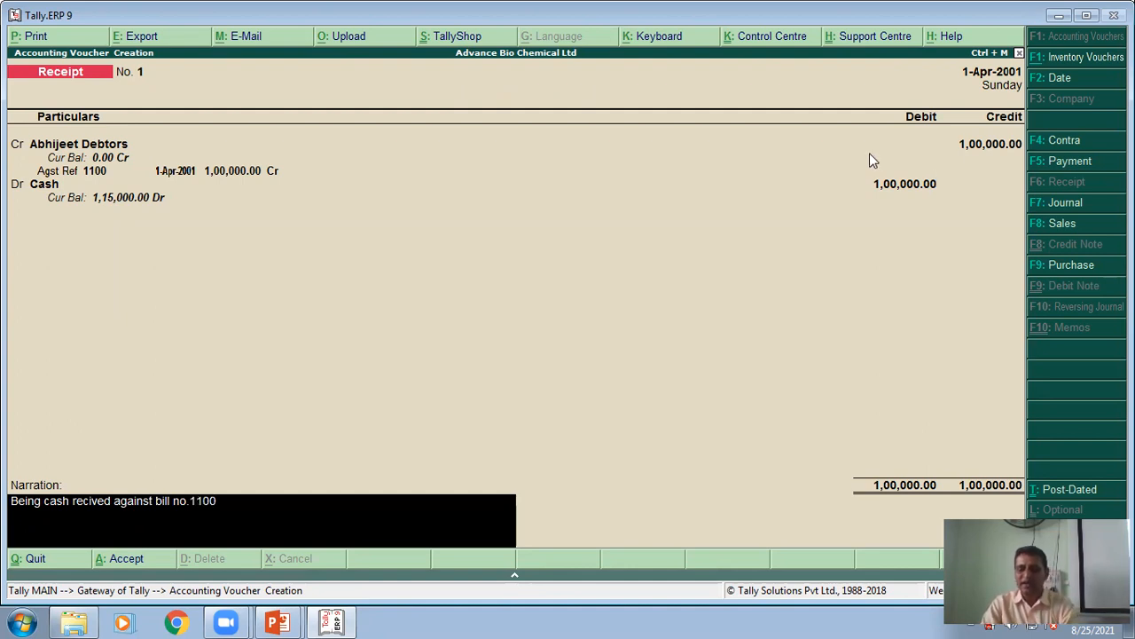
key("Return")
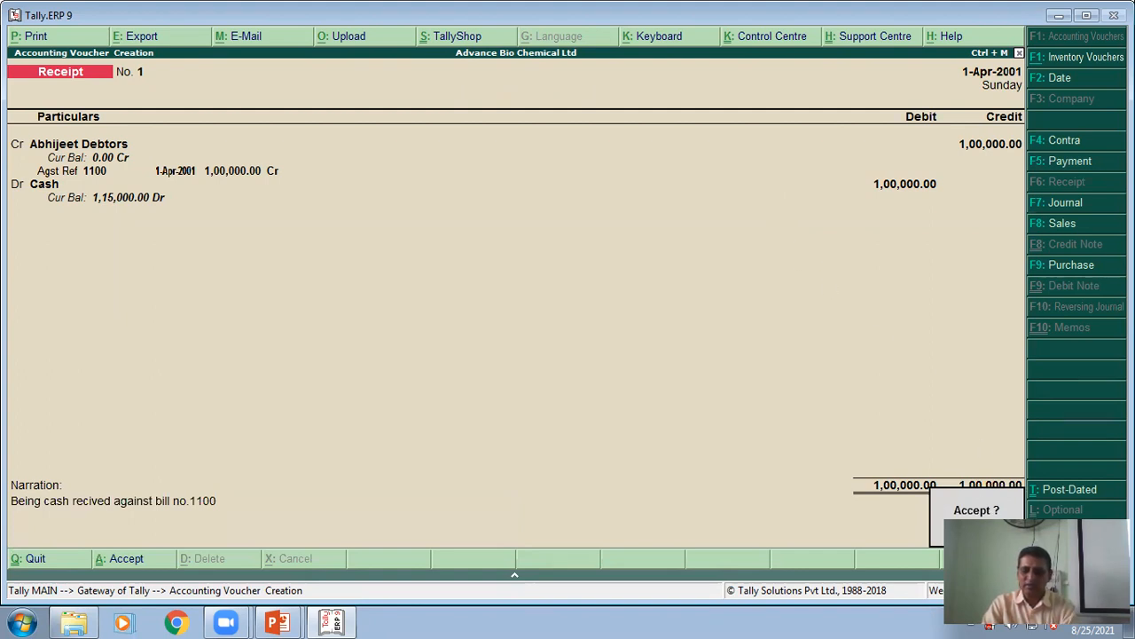
key("Return")
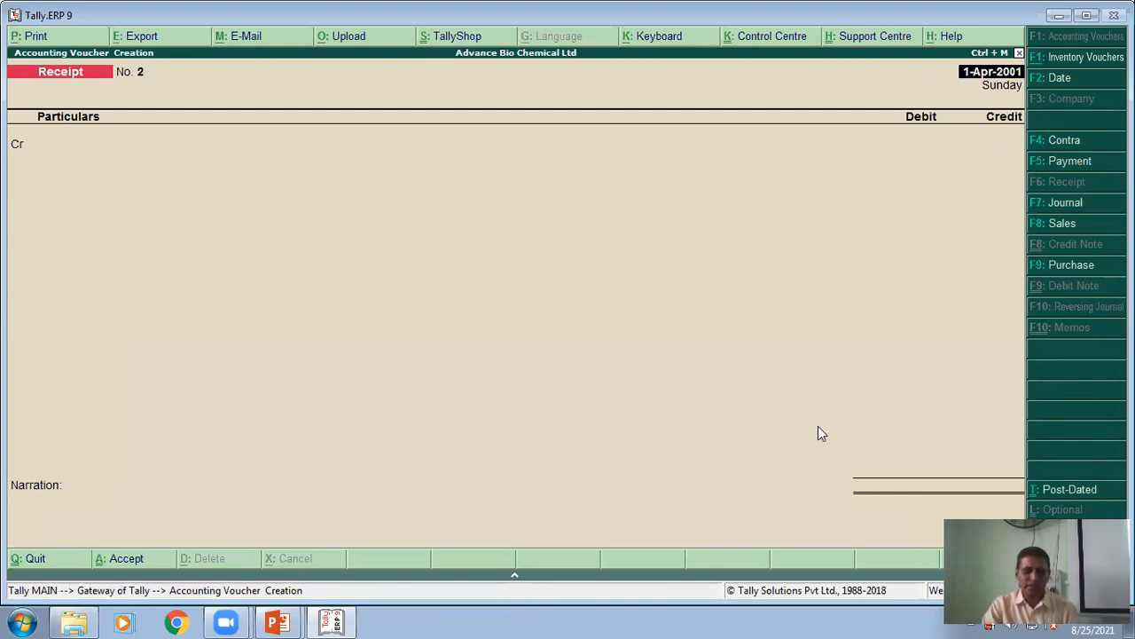
Switch to the PowerPoint slide show and step through the Alchol sale to read its party, sales ledger, item, quantity, rate and amount.
key("alt+Tab")
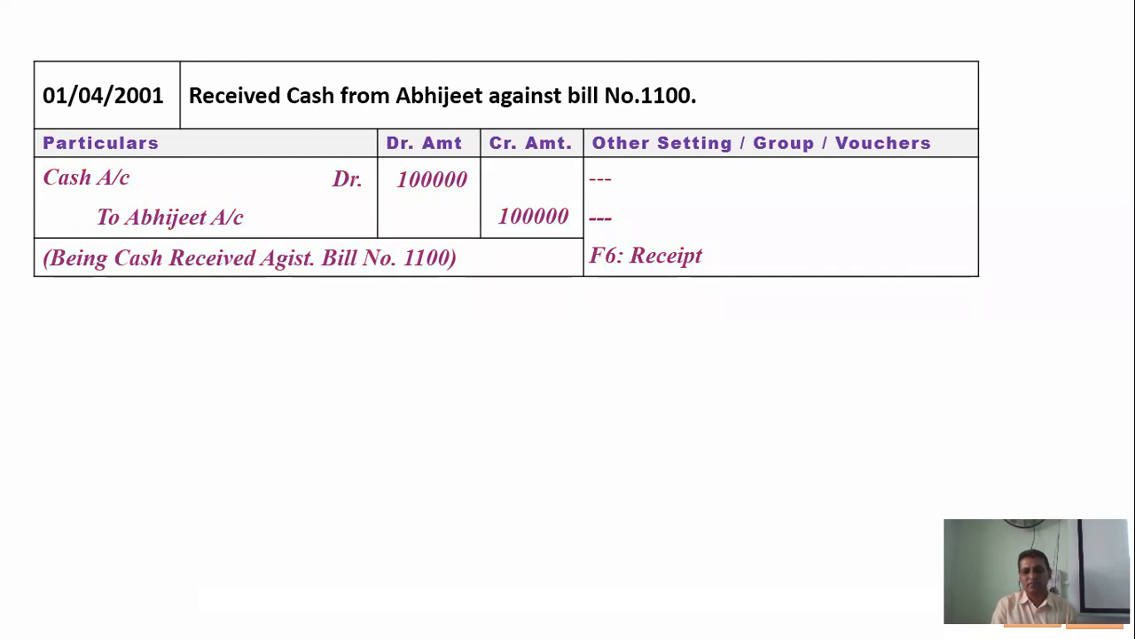
key("Right")
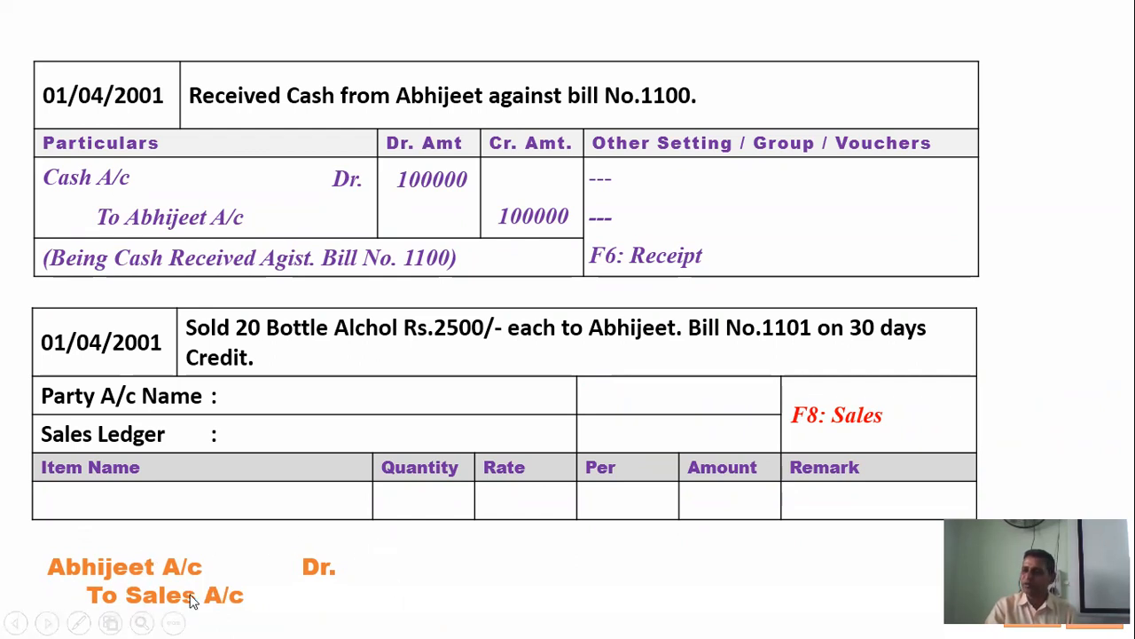
left_click(265, 395)
left_click(254, 406)
left_click(239, 439)
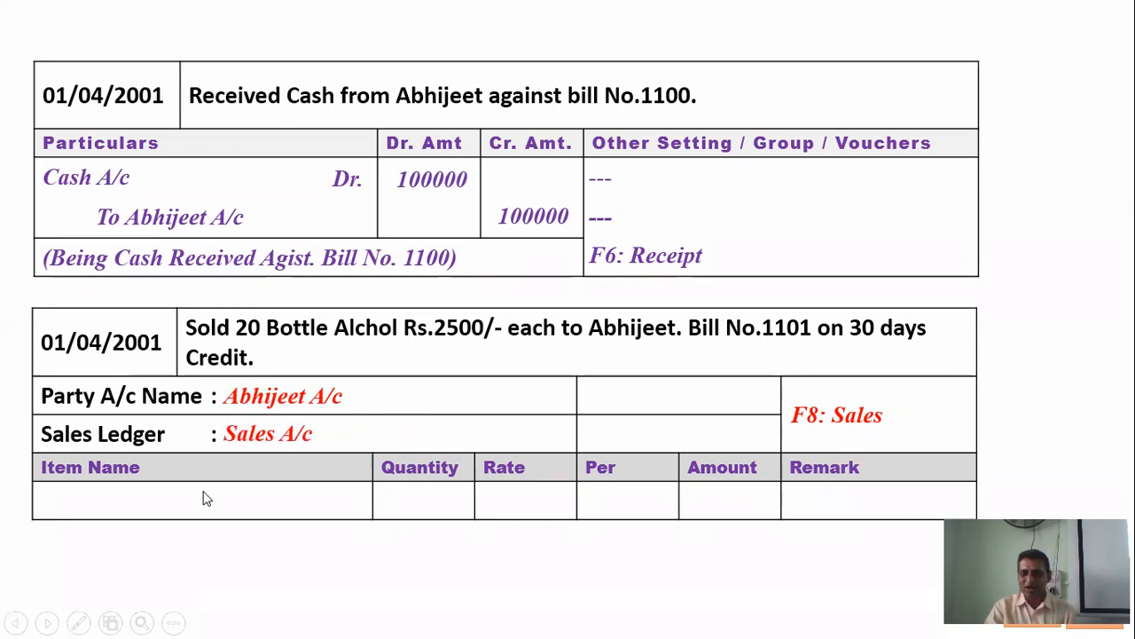
left_click(102, 510)
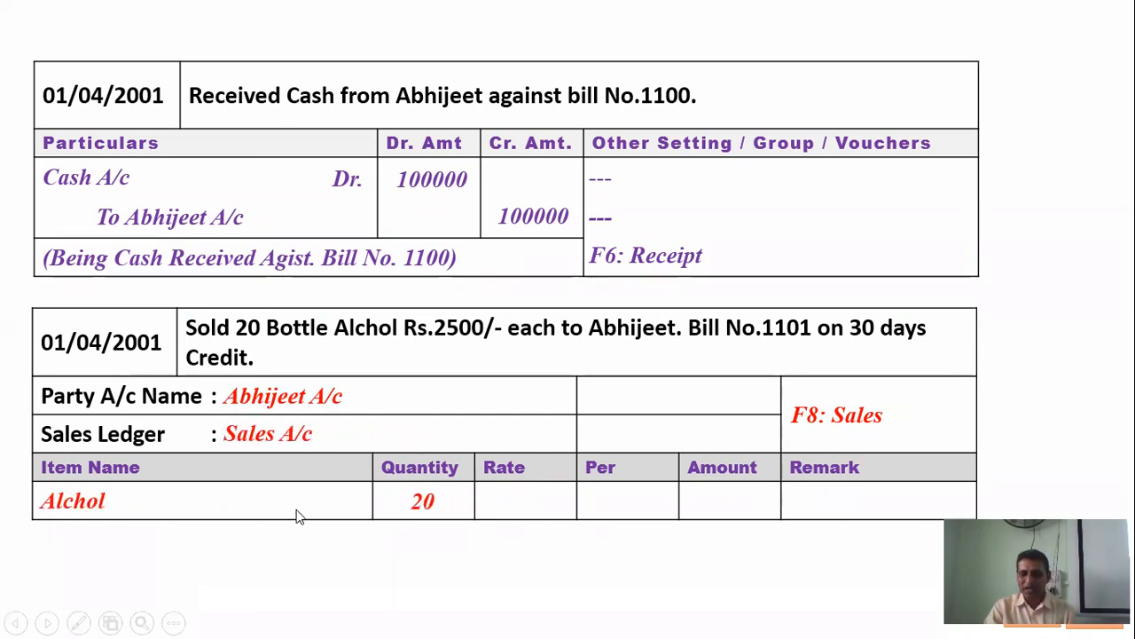
left_click(517, 502)
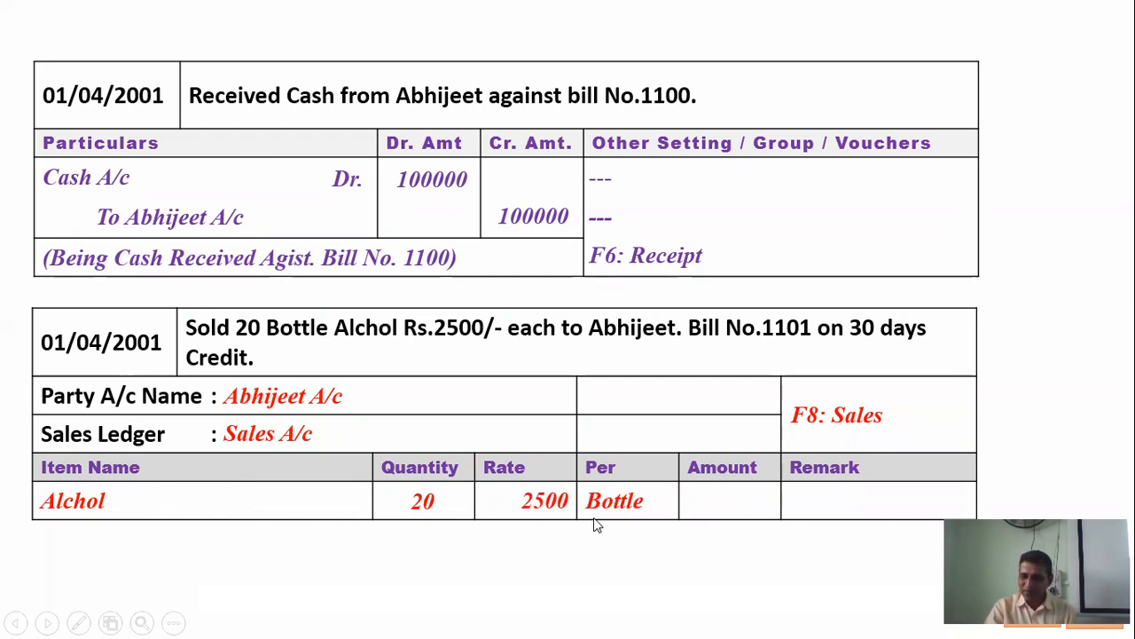
left_click(808, 555)
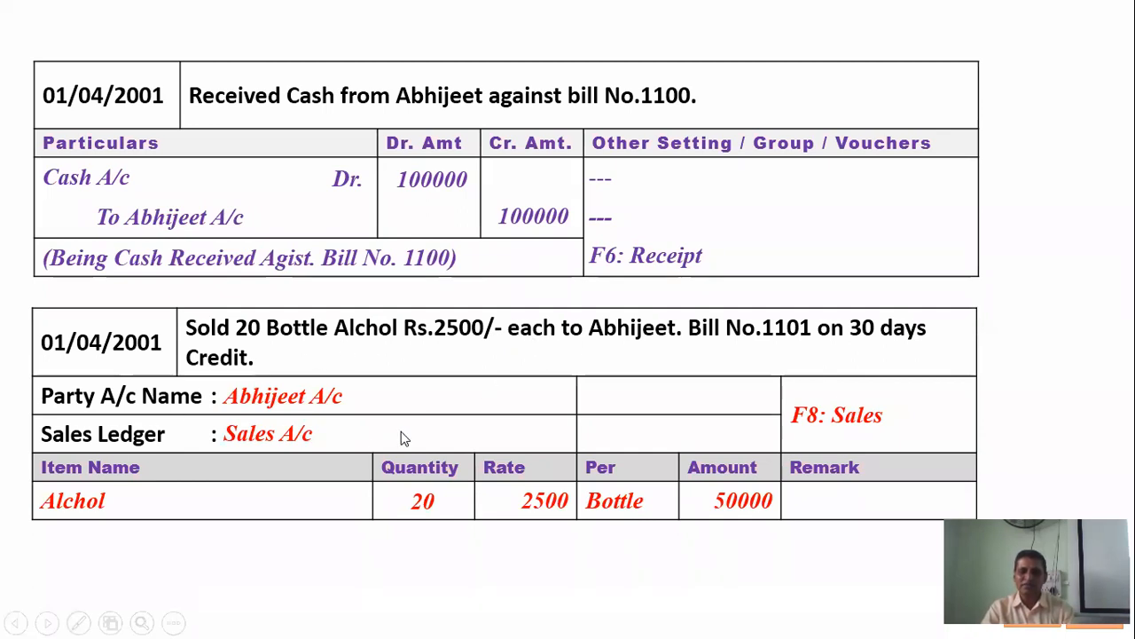
Switch to Tally.ERP 9 and start a sales voucher in item invoice mode with reference number 1101.
key("alt+Tab")
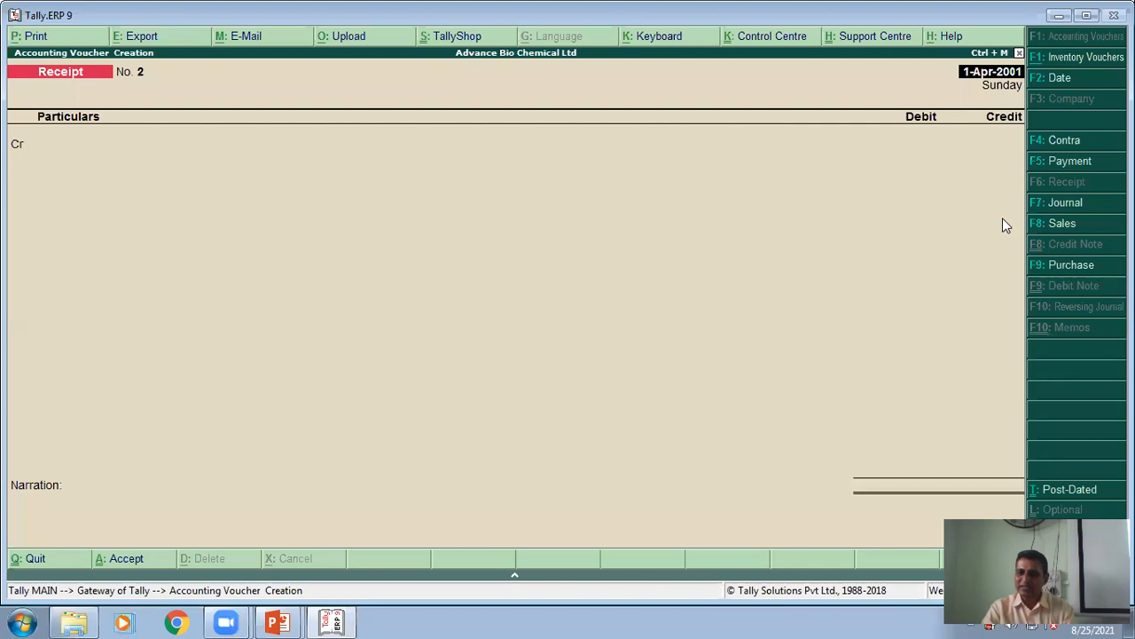
left_click(1068, 223)
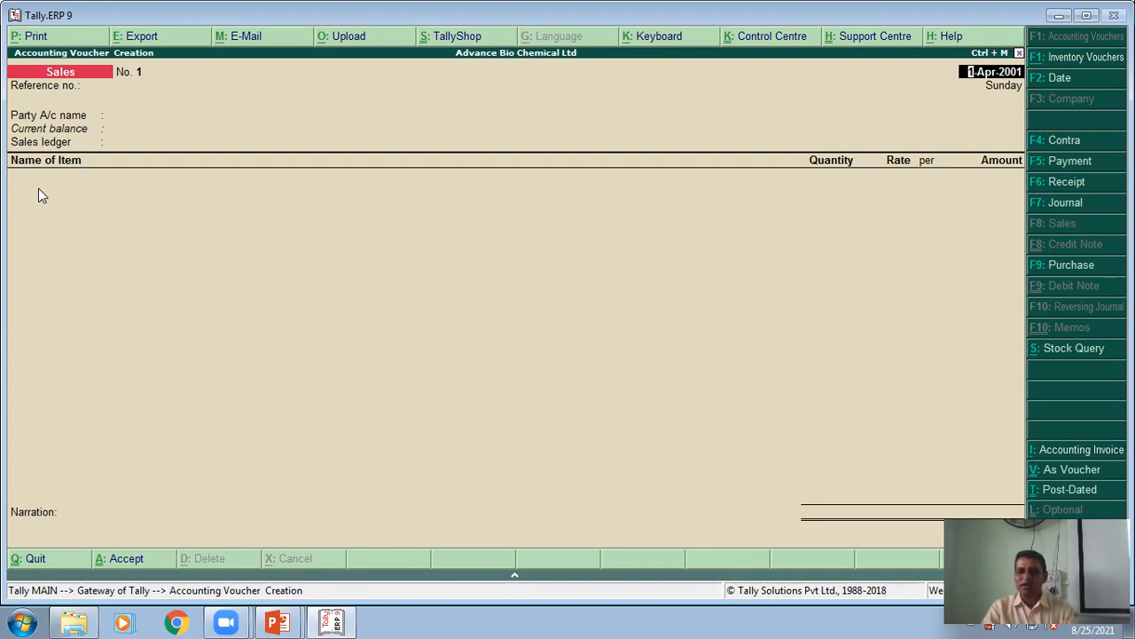
left_click(1067, 450)
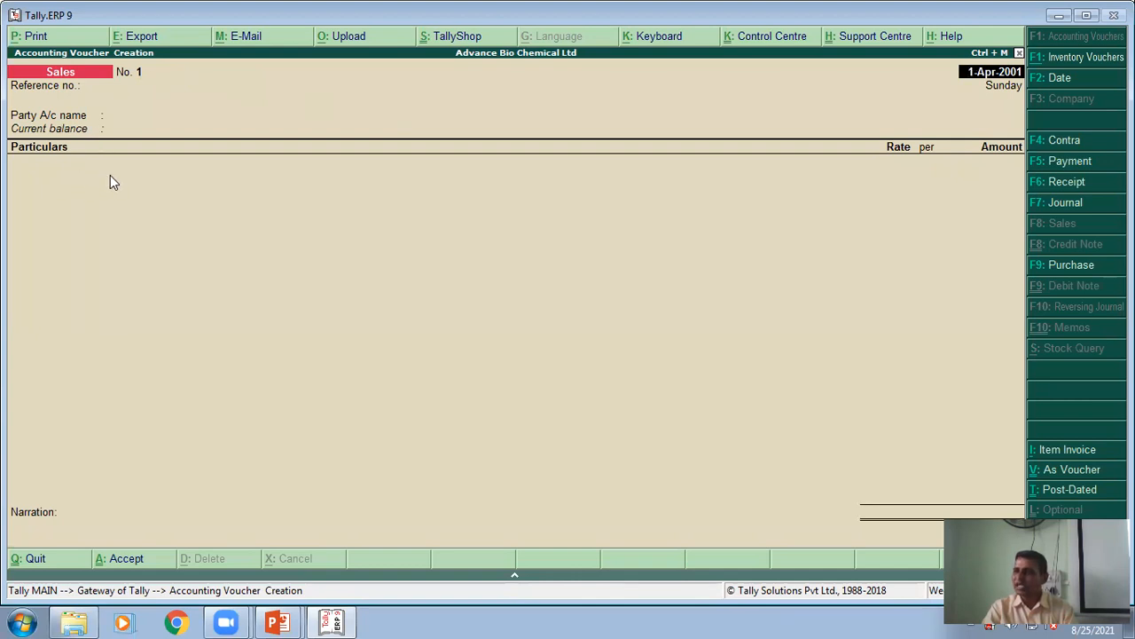
left_click(1058, 454)
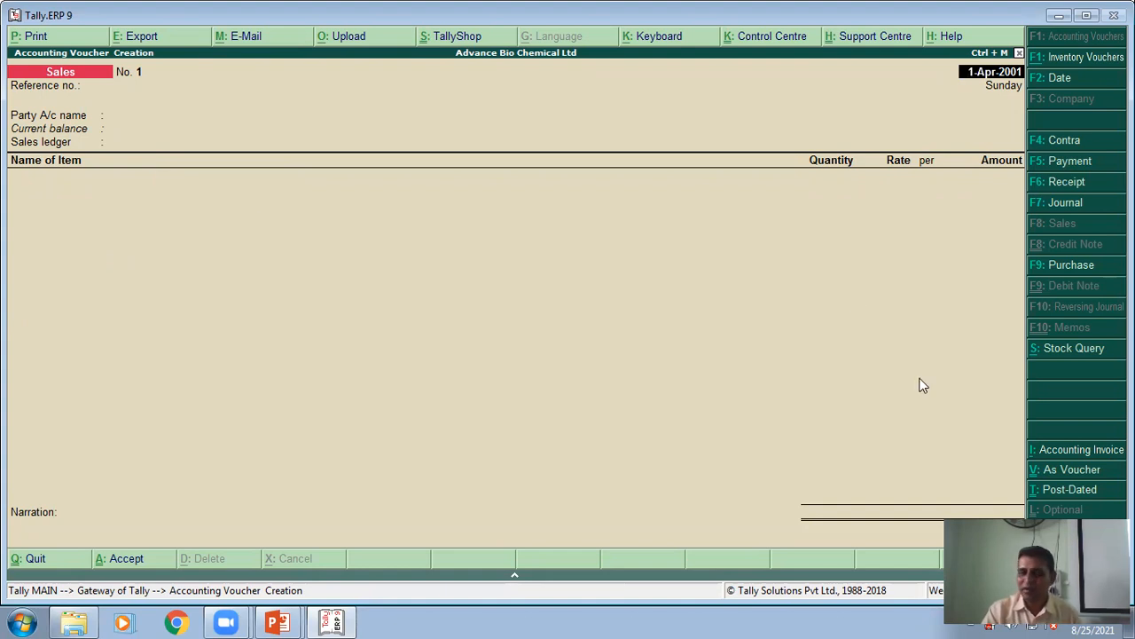
key("Return")
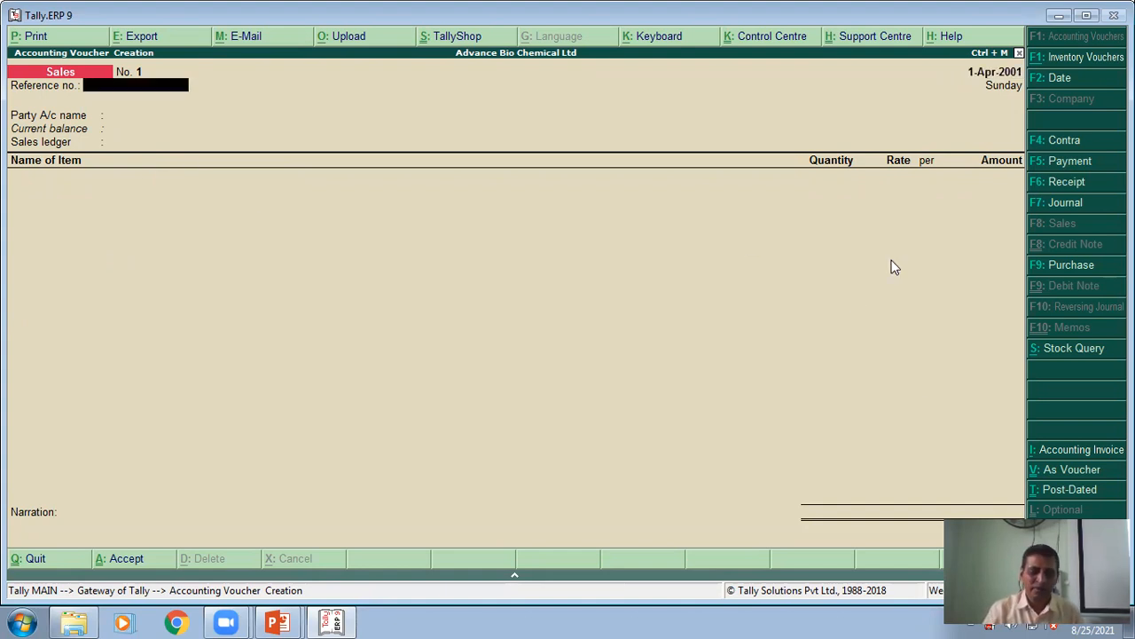
type("1101")
key("Return")
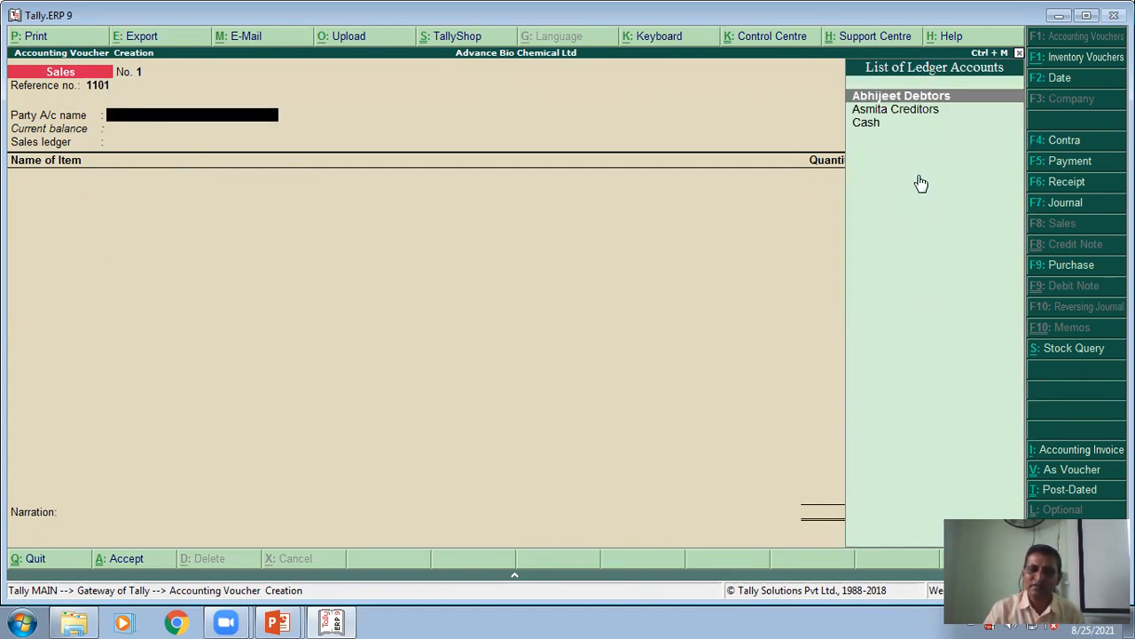
Choose the debtor's ledger as the party account, keep its default details, and choose Sales A/c as the sales ledger.
key("Return")
key("Return")
key("Return")
key("Return")
key("Return")
key("Return")
key("Return")
key("Return")
key("Return")
key("Return")
key("Return")
key("Return")
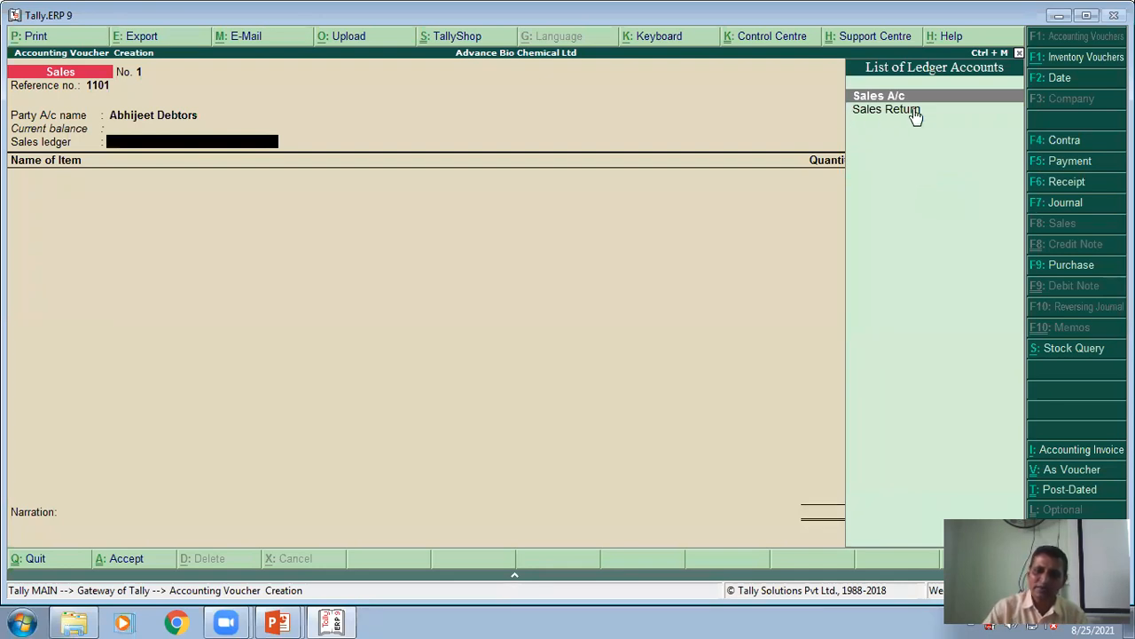
key("Return")
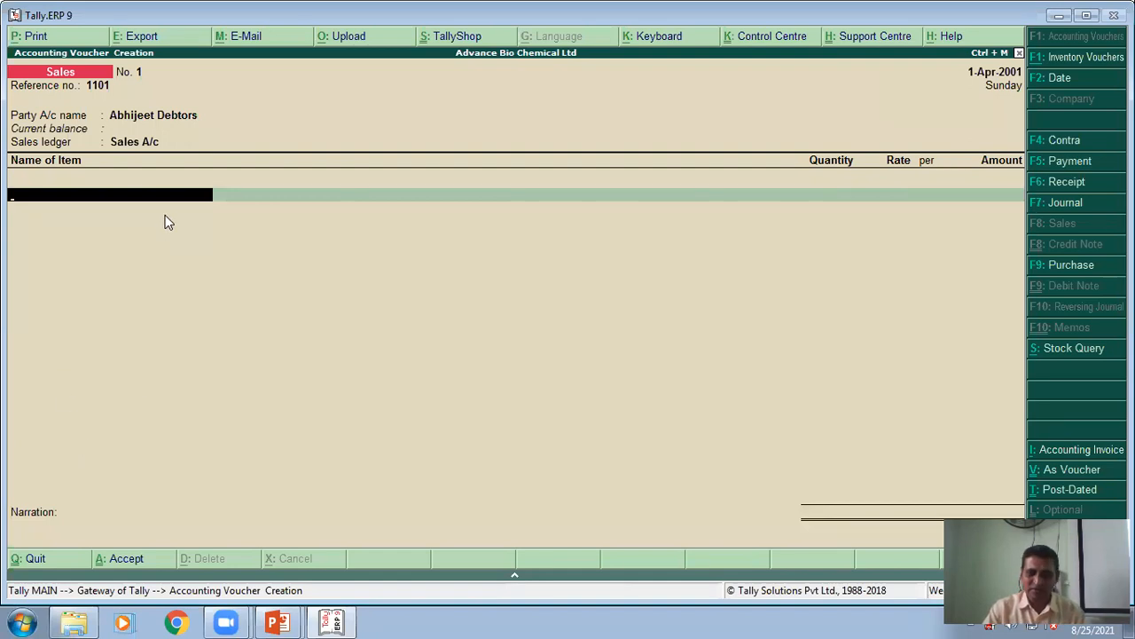
Add the Alcole stock item to the sales invoice with a quantity of 20 bottels.
type("A")
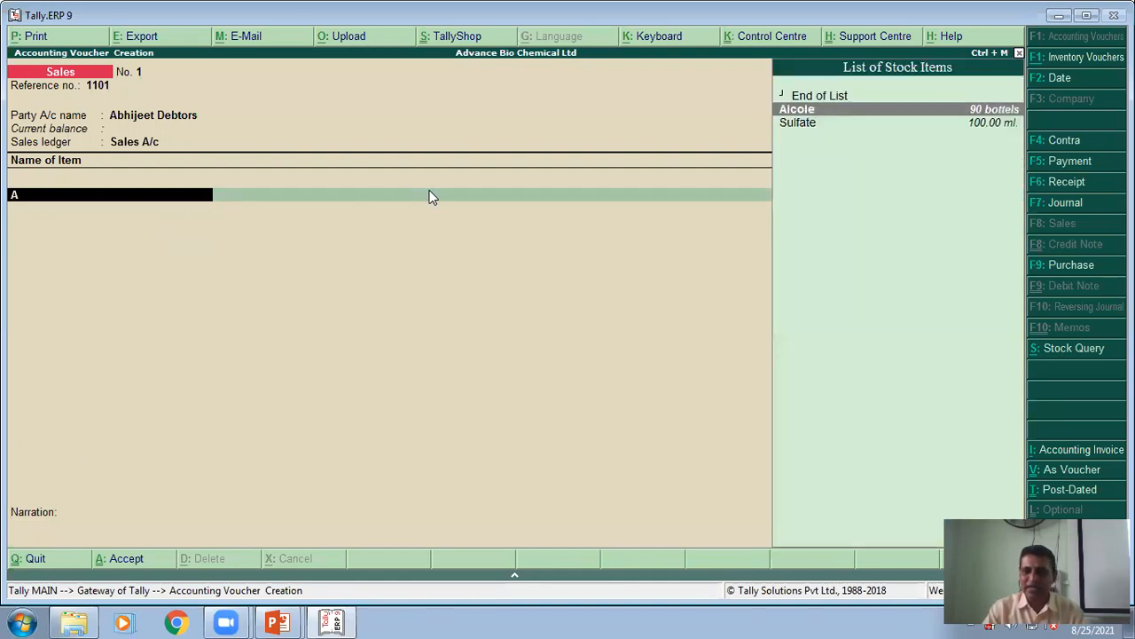
key("Return")
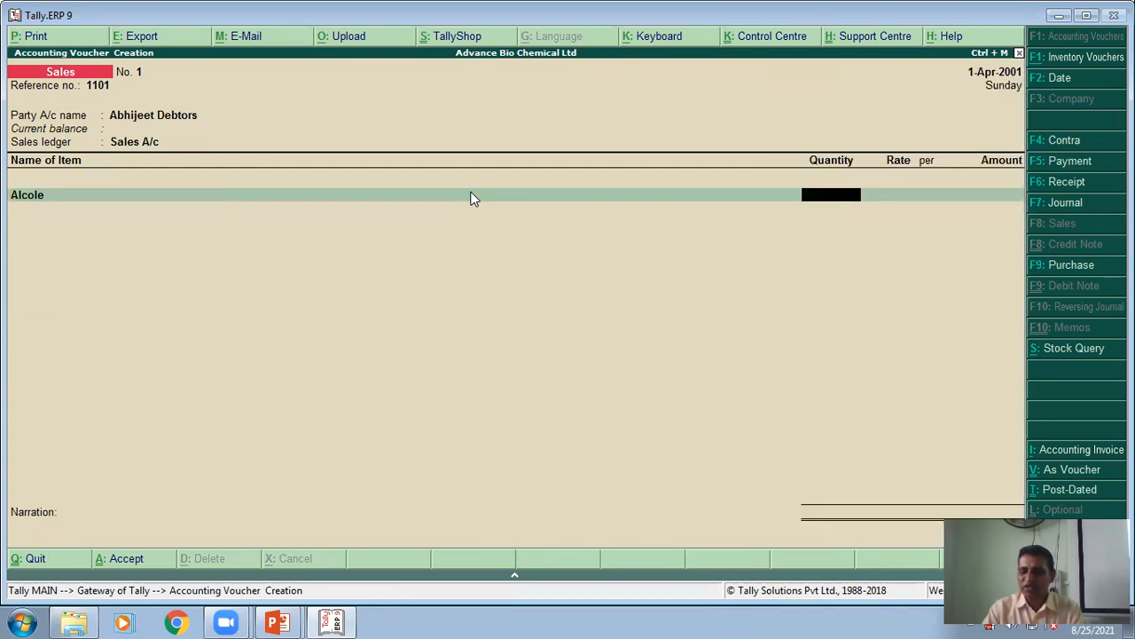
type("10")
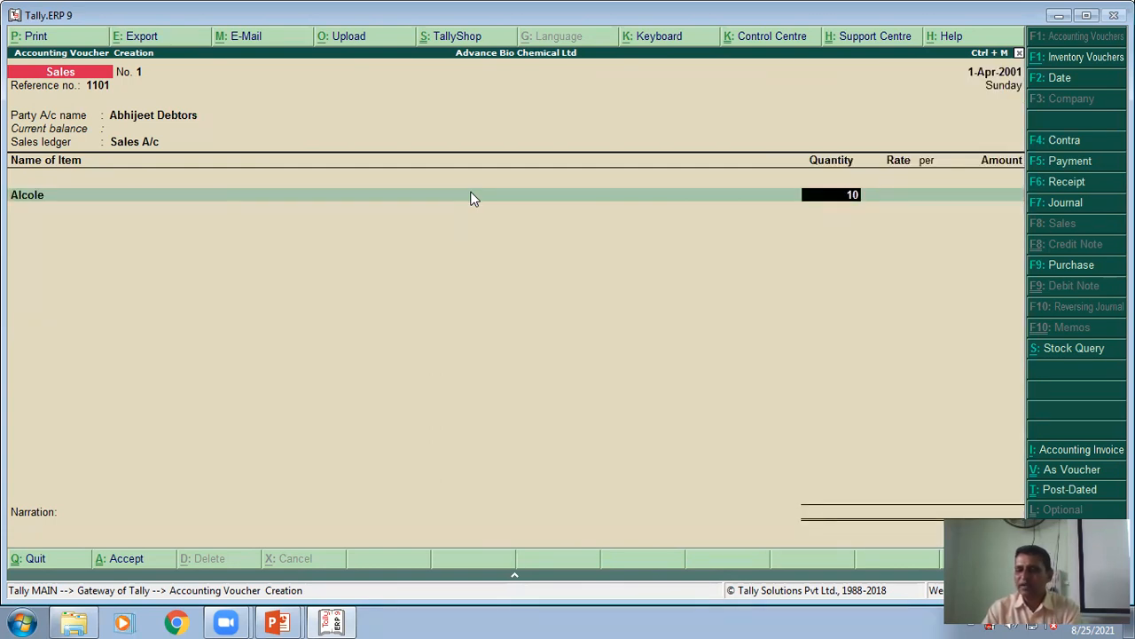
key("BackSpace")
key("BackSpace")
type("20")
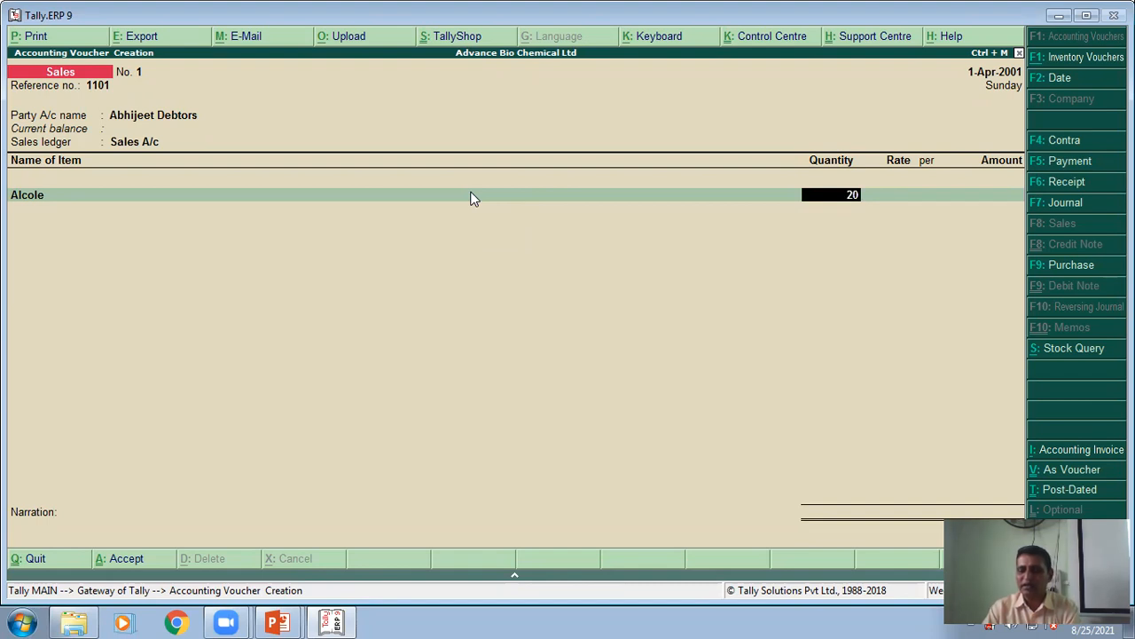
key("Return")
Set the Alcole rate to 2,500 per bottel, keep the calculated amount, and end the item list.
type("25000")
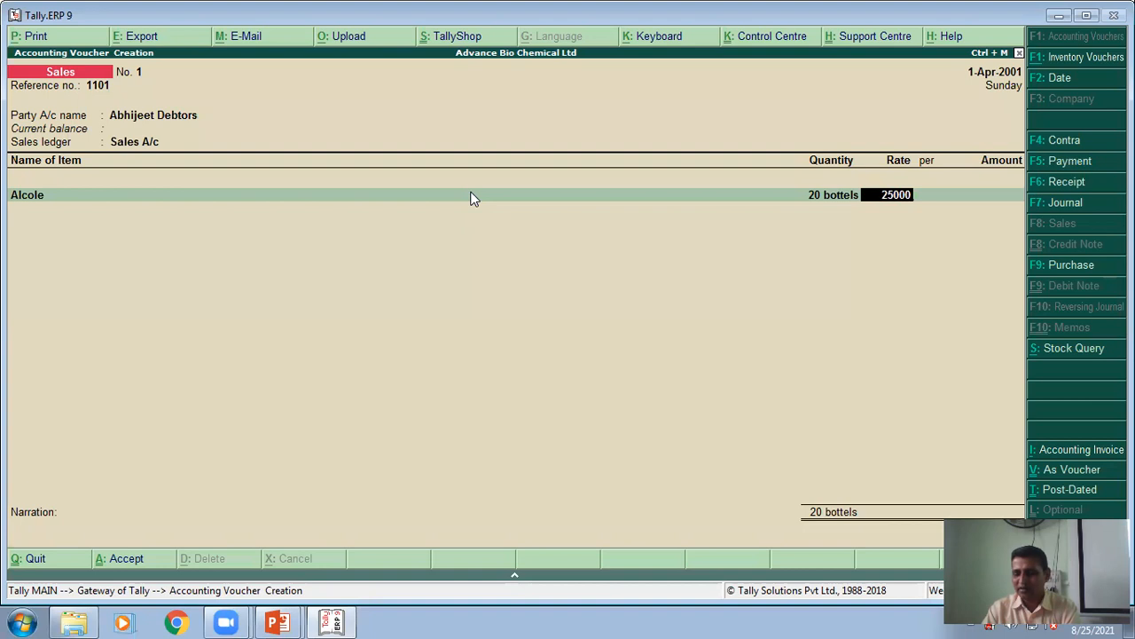
key("BackSpace")
key("Return")
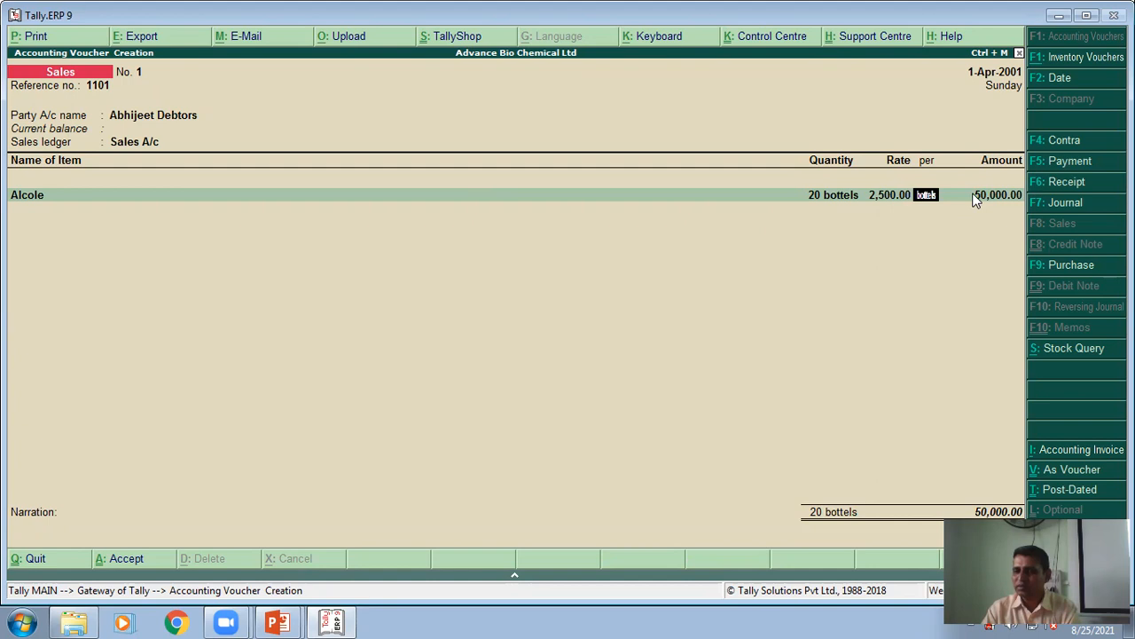
key("Return")
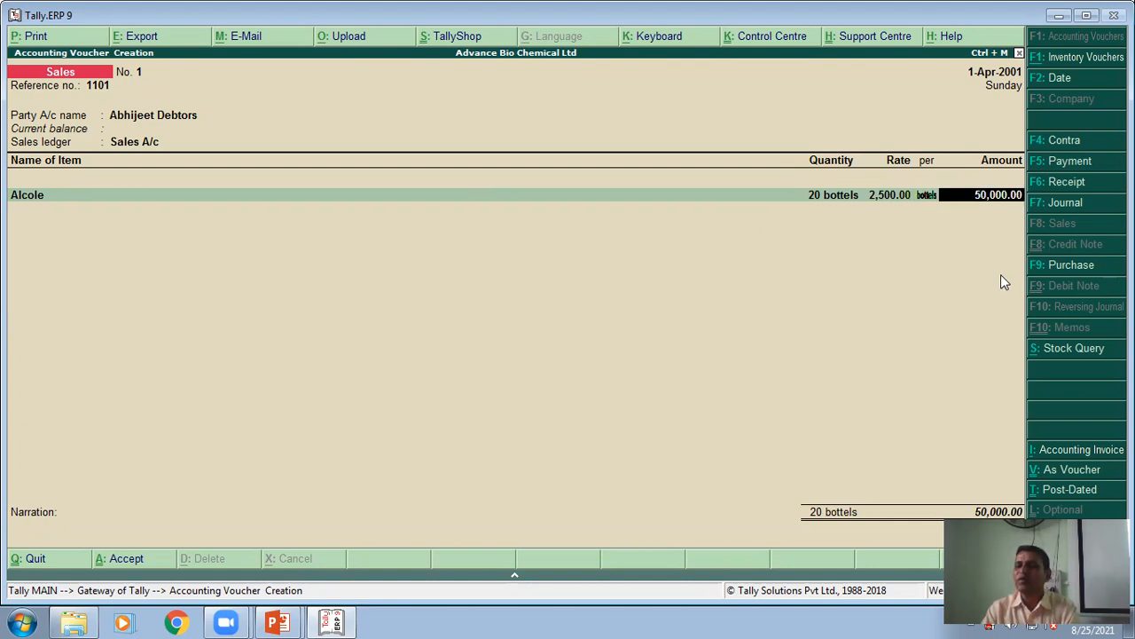
key("Return")
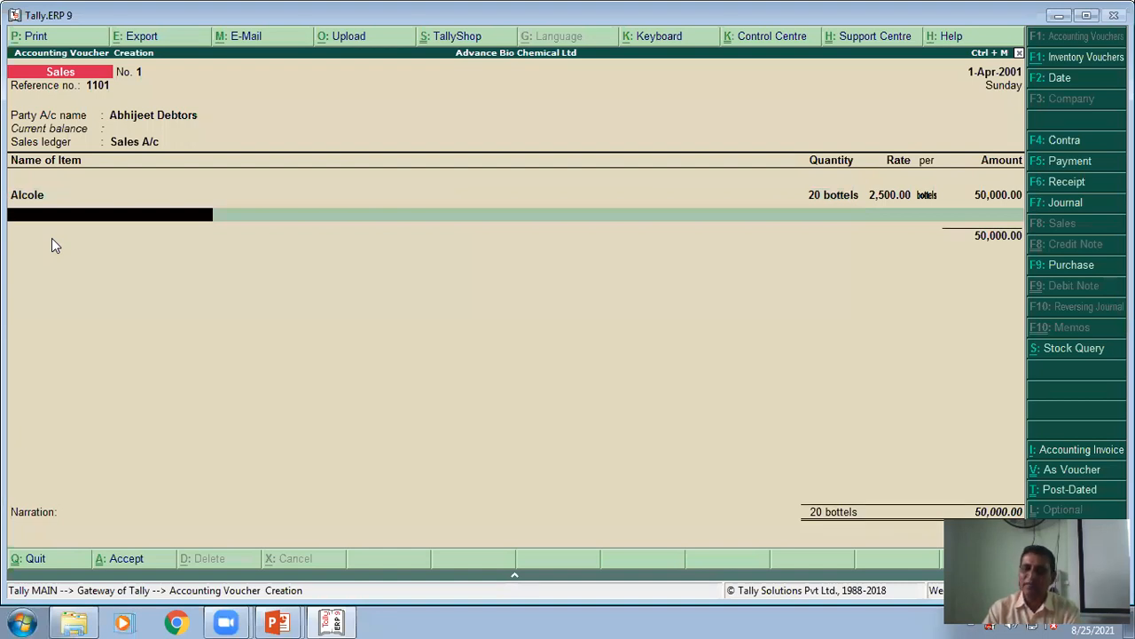
key("Return")
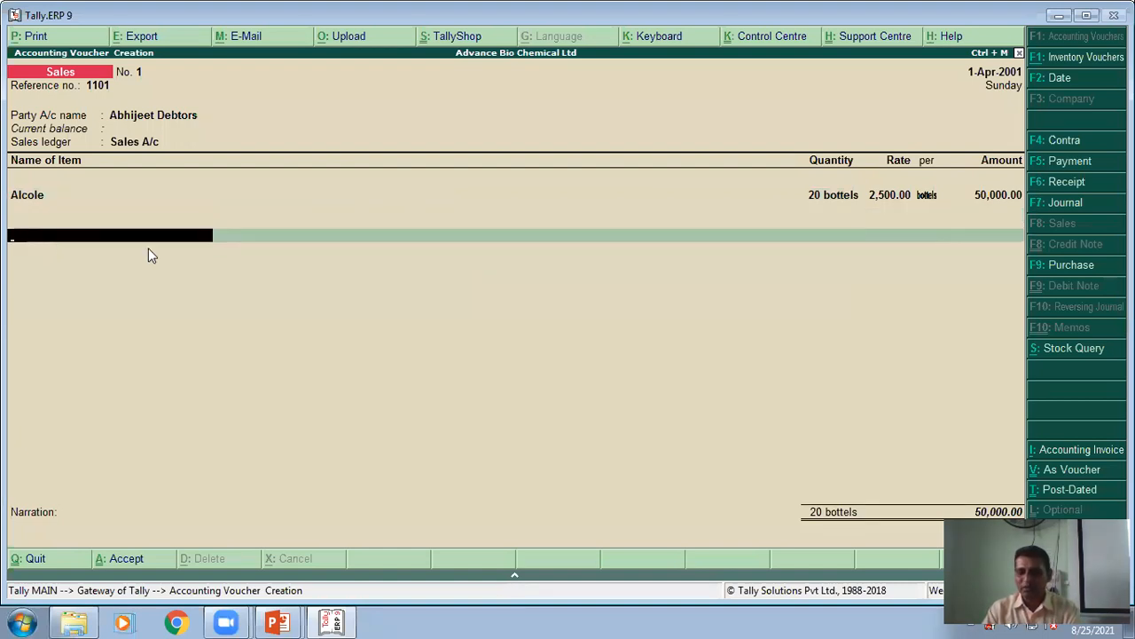
key("Return")
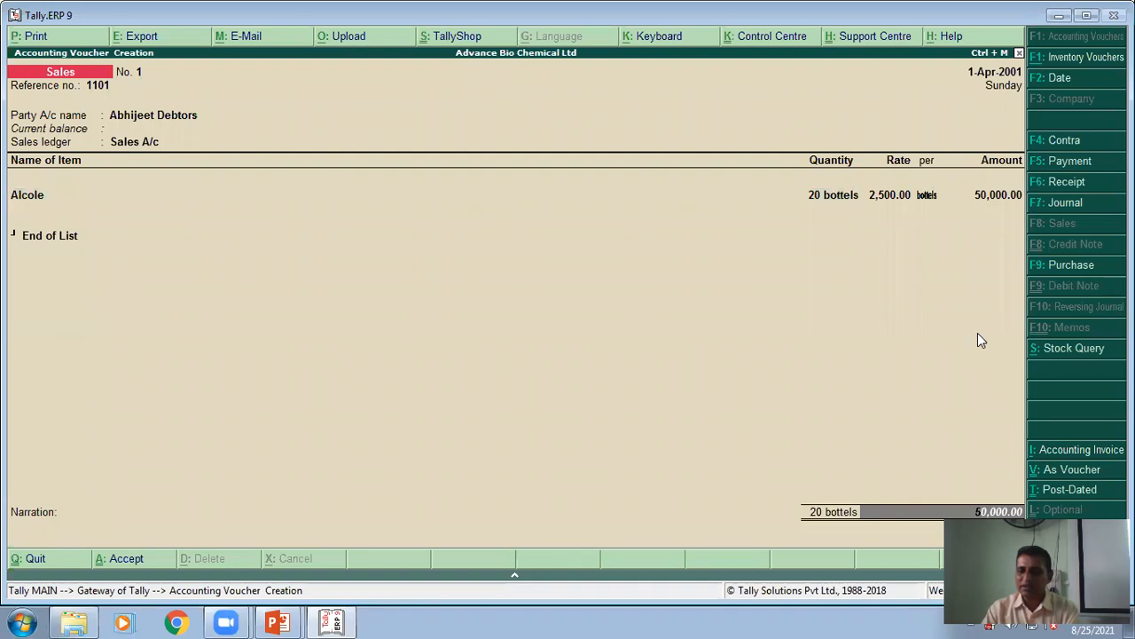
Record the bill-wise details as New Ref 1101 with 30 credit days for the full amount.
key("Return")
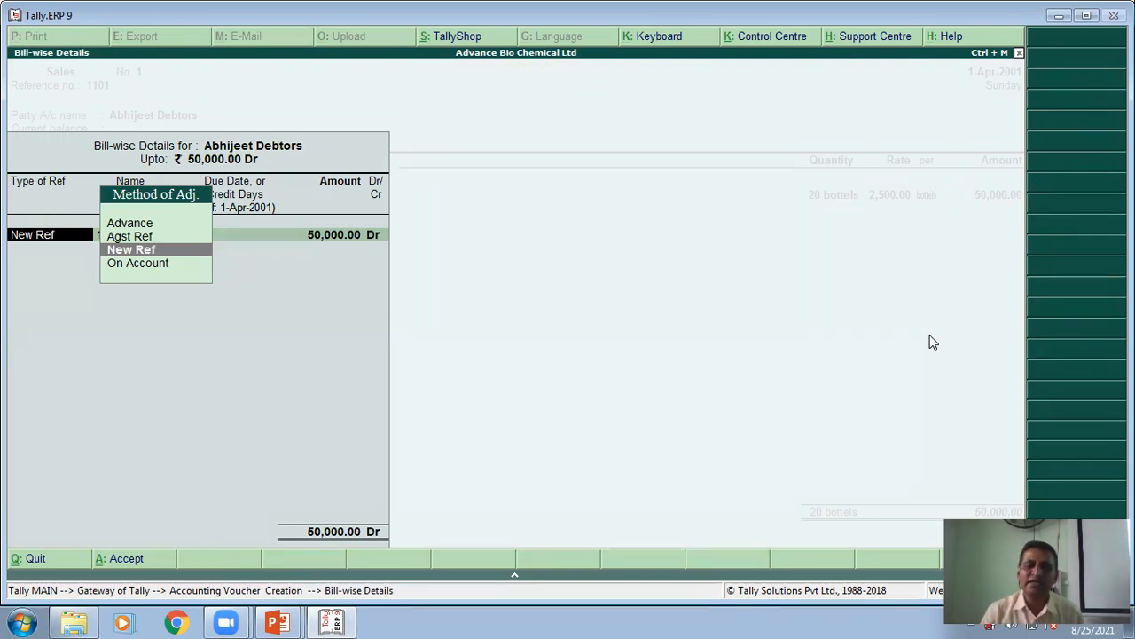
key("Return")
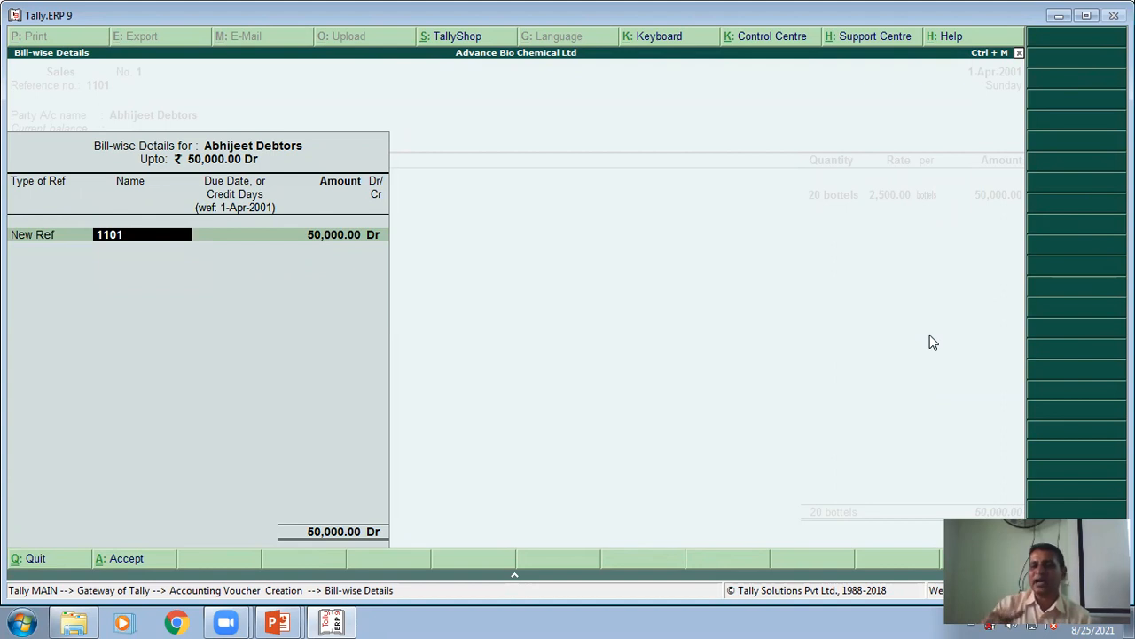
key("Return")
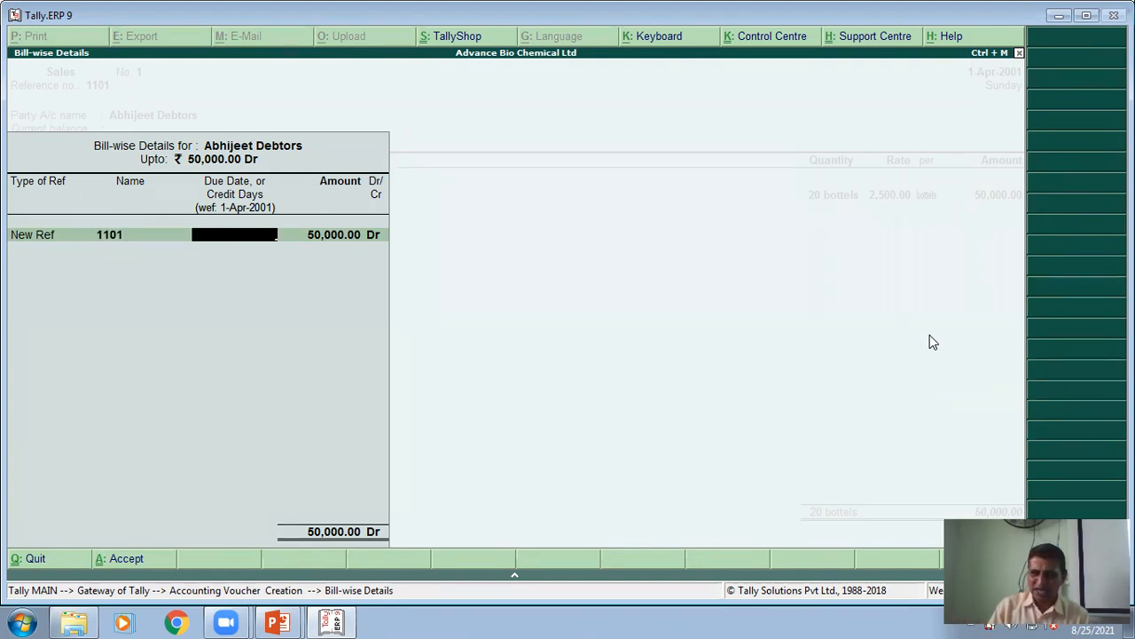
type("30")
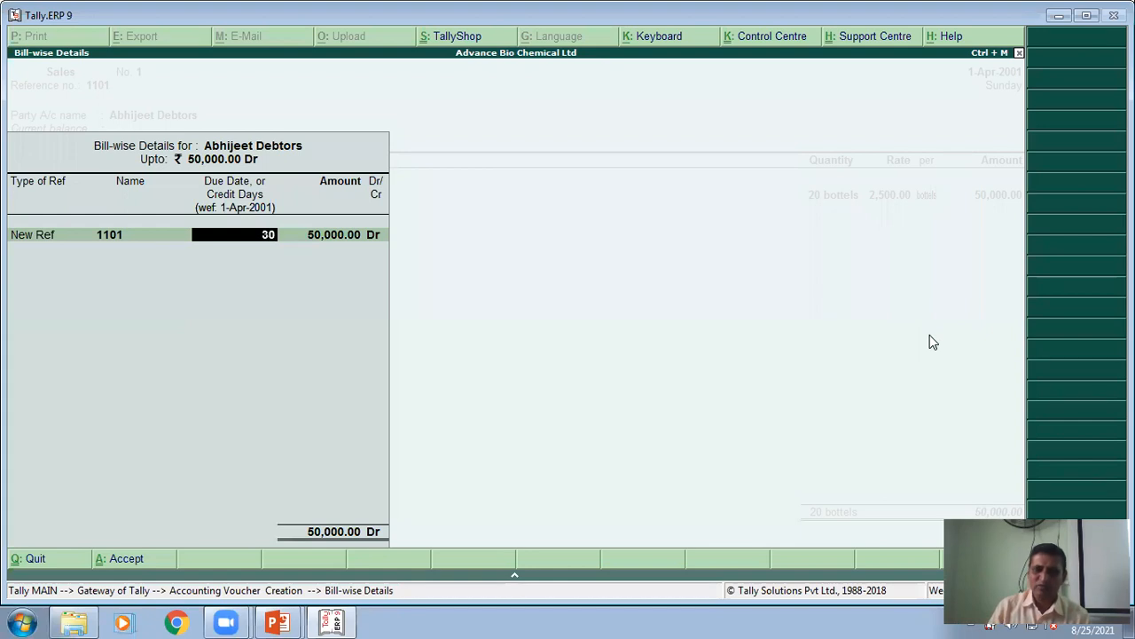
key("Return")
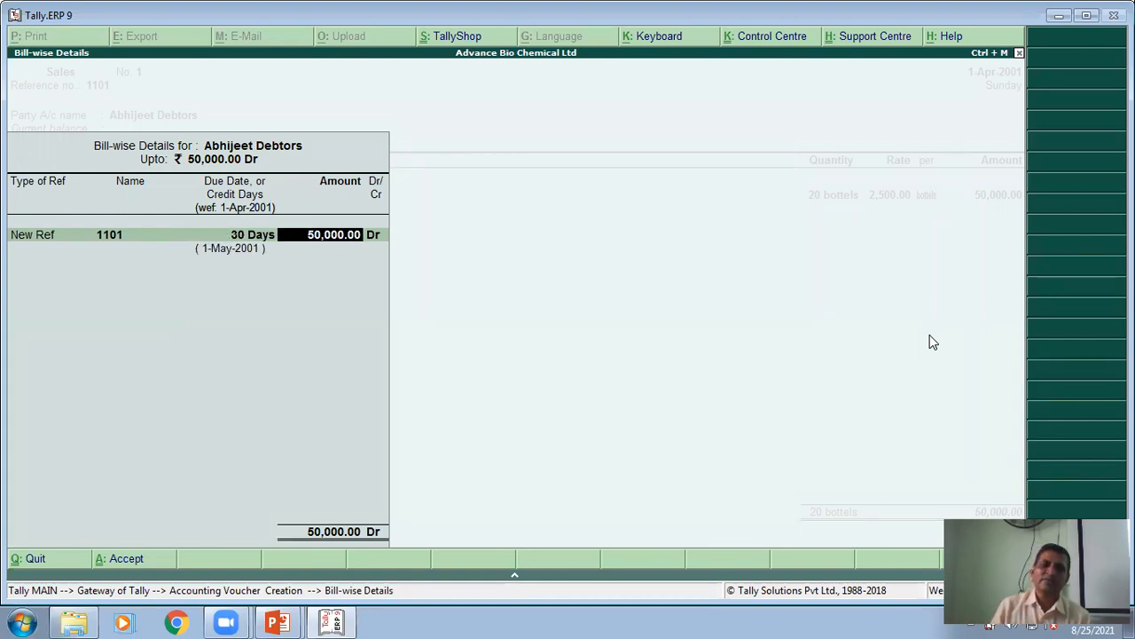
key("Return")
key("Return")
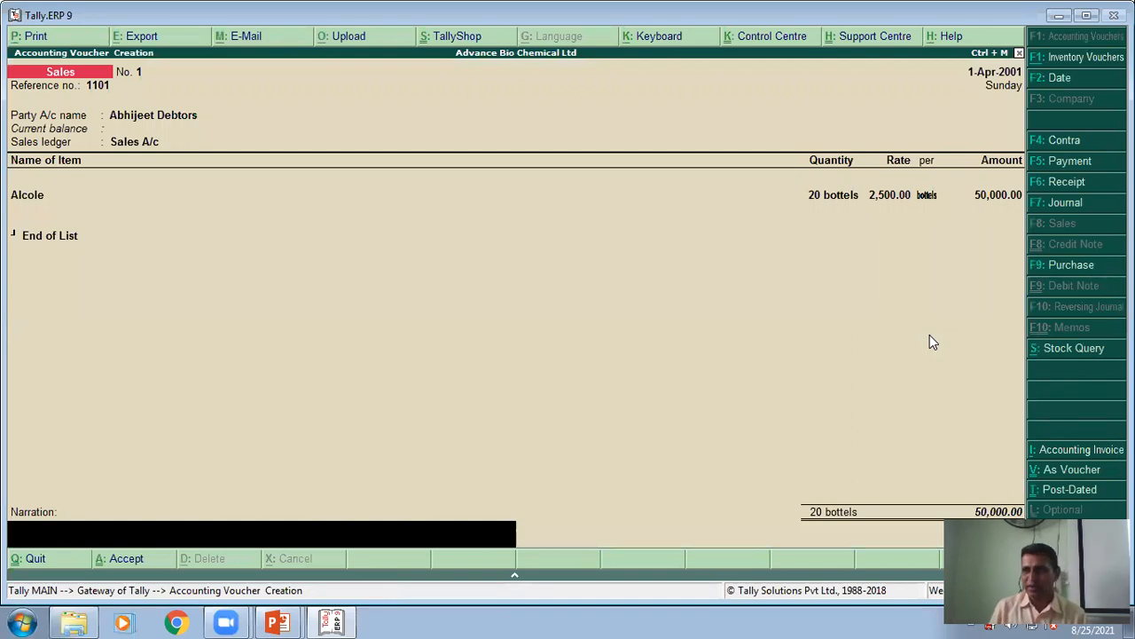
Enter the narration "being credit sales" and save the sales voucher.
type("being")
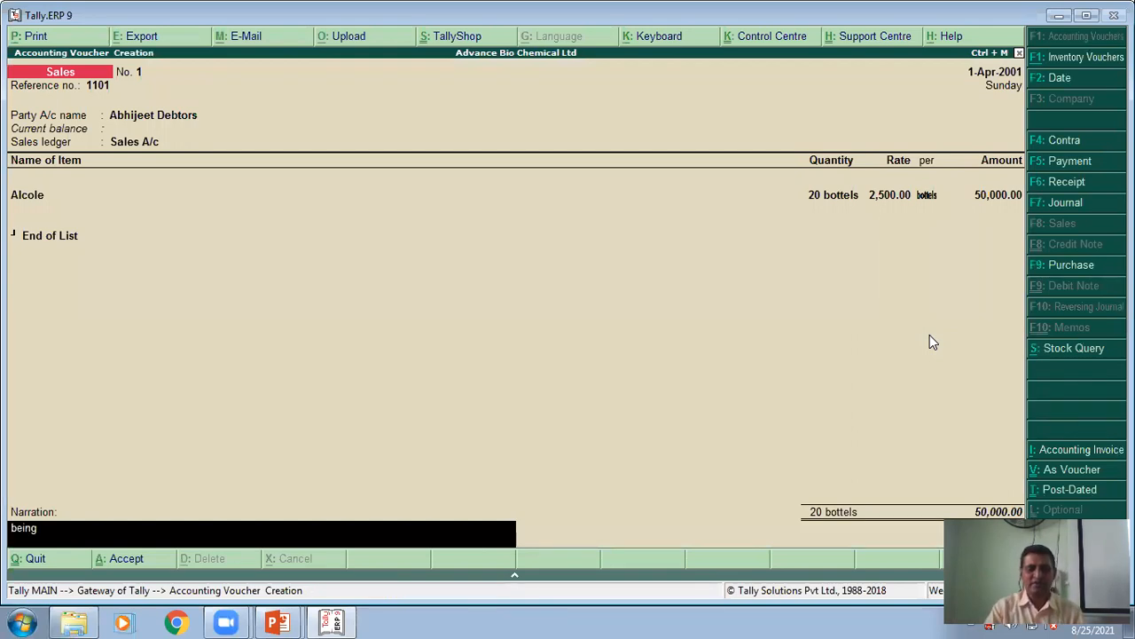
type(" credit sales")
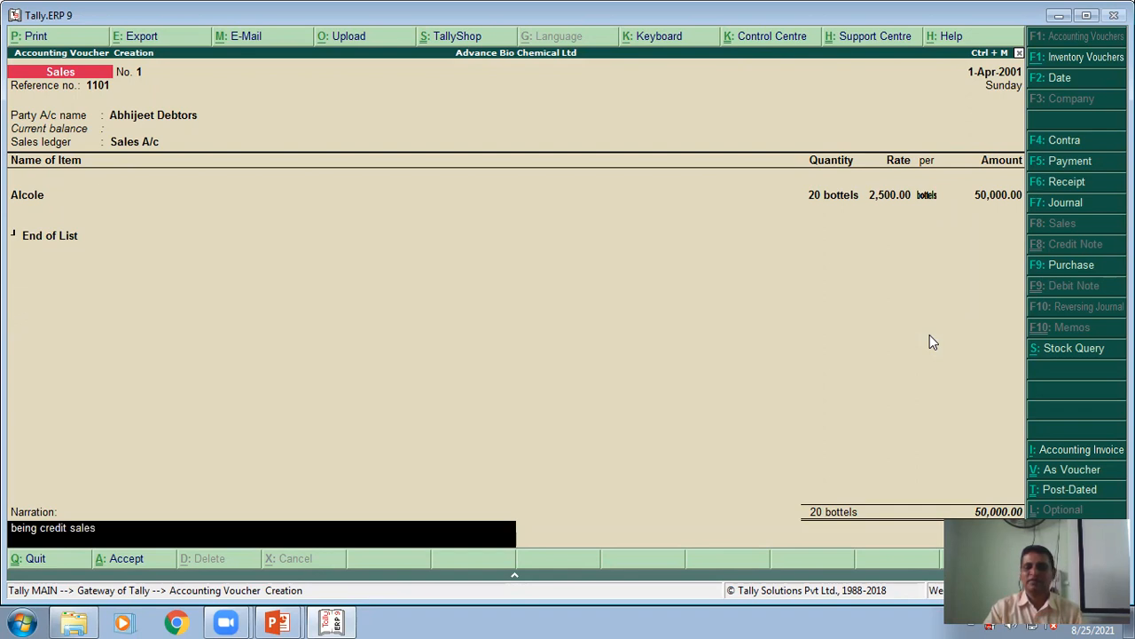
key("Return")
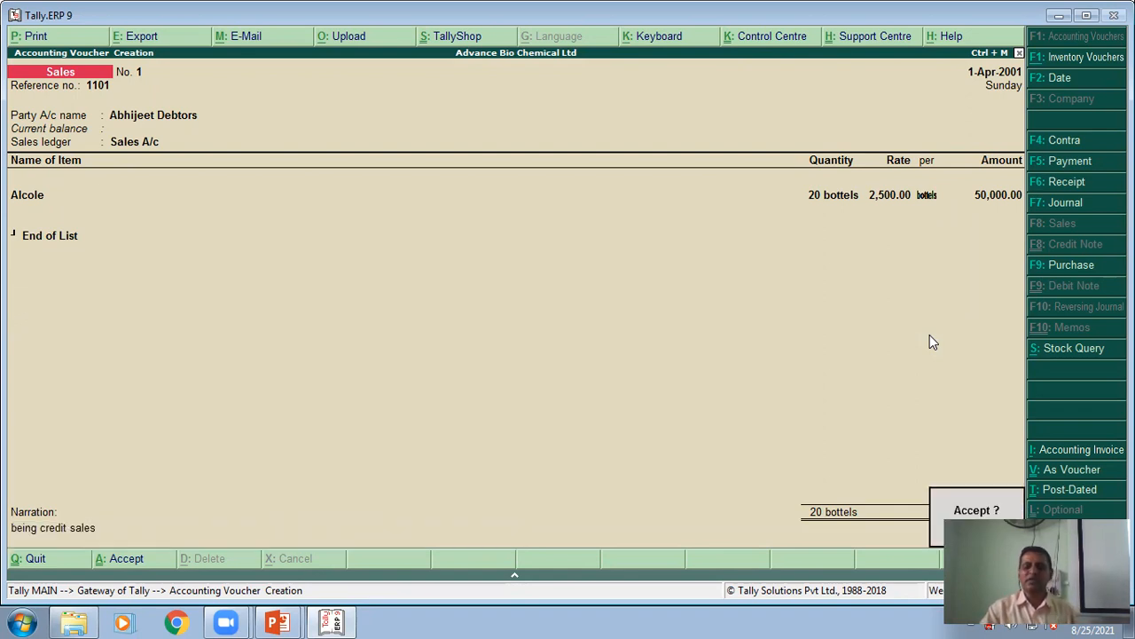
key("Return")
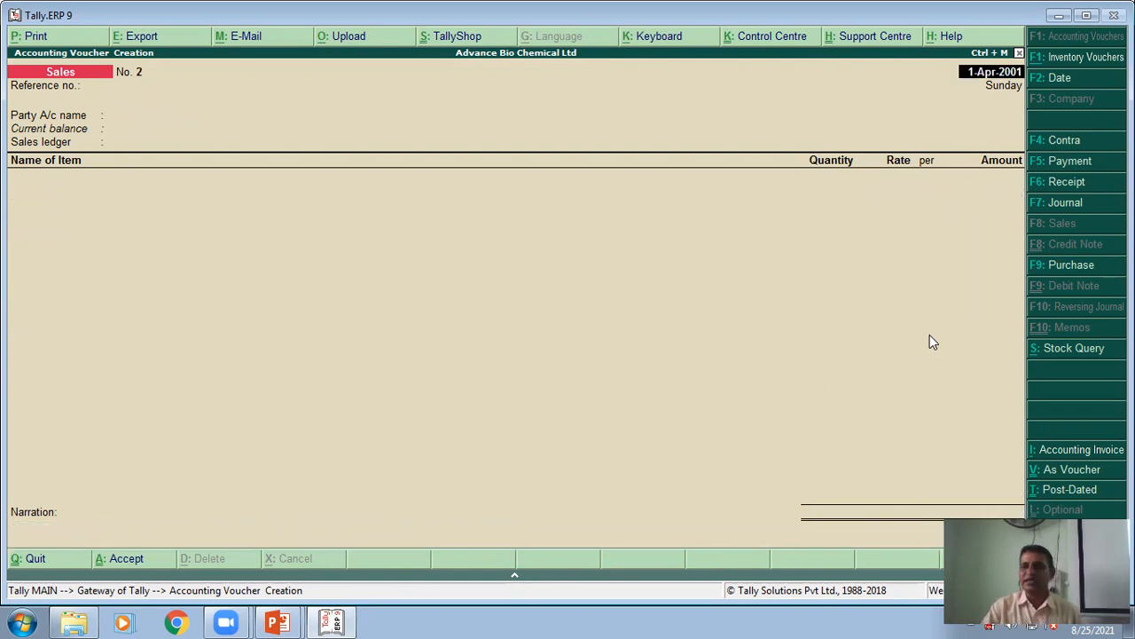
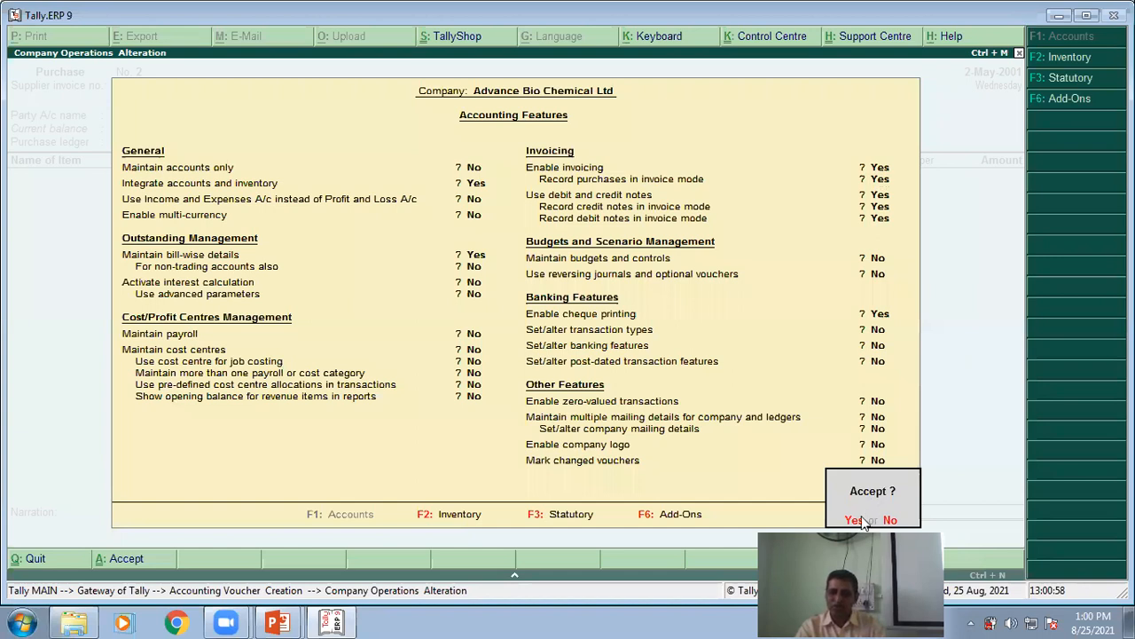
Accept the accounting features with debit and credit notes enabled, and start a debit note dated 1-Jun-2001 for original invoice 1115 of 2-May-2001.
key("Return")
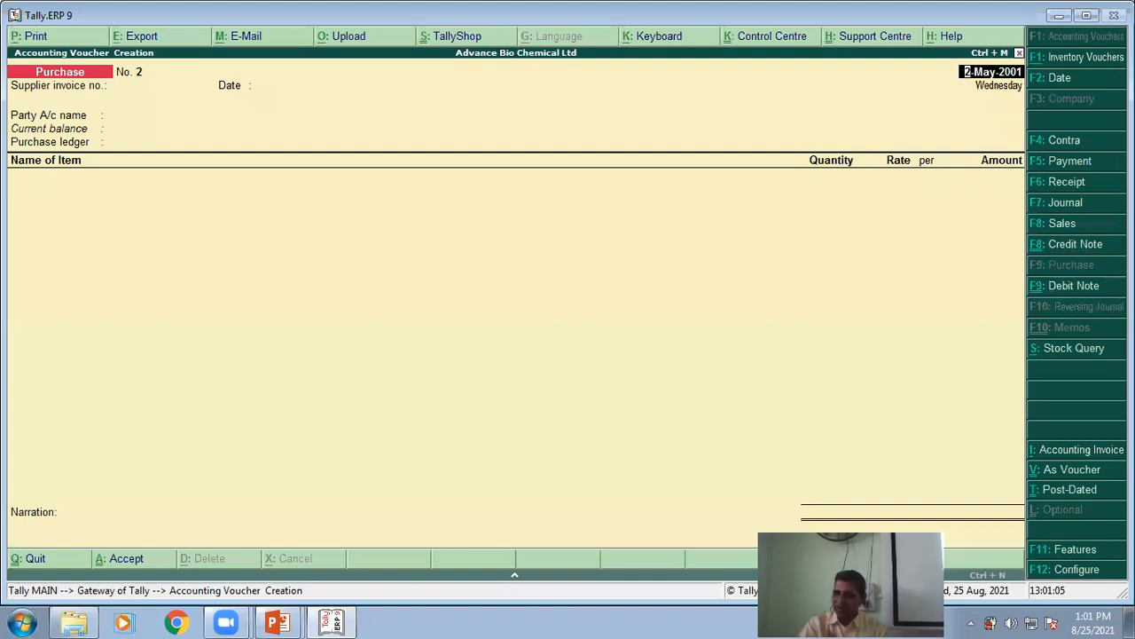
left_click(1072, 288)
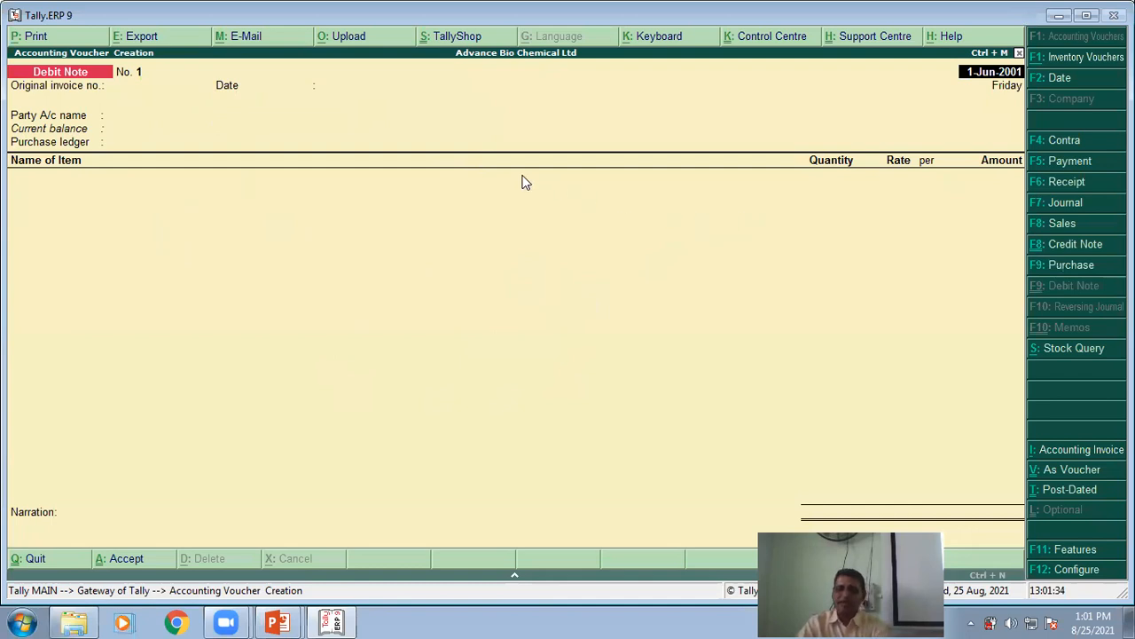
key("Return")
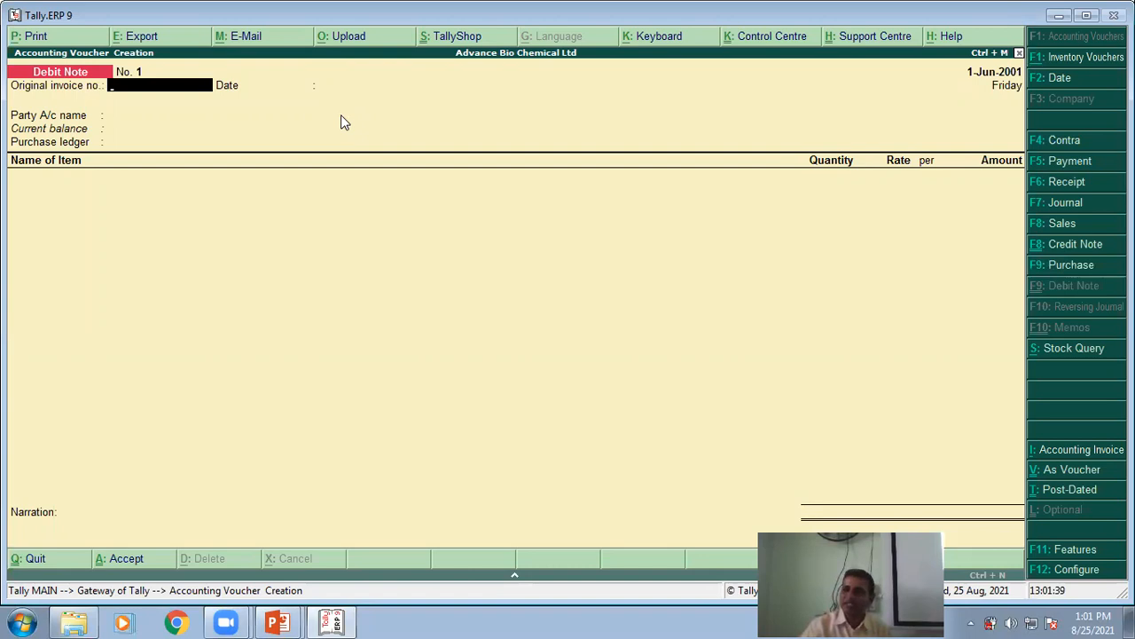
type("1115")
key("Return")
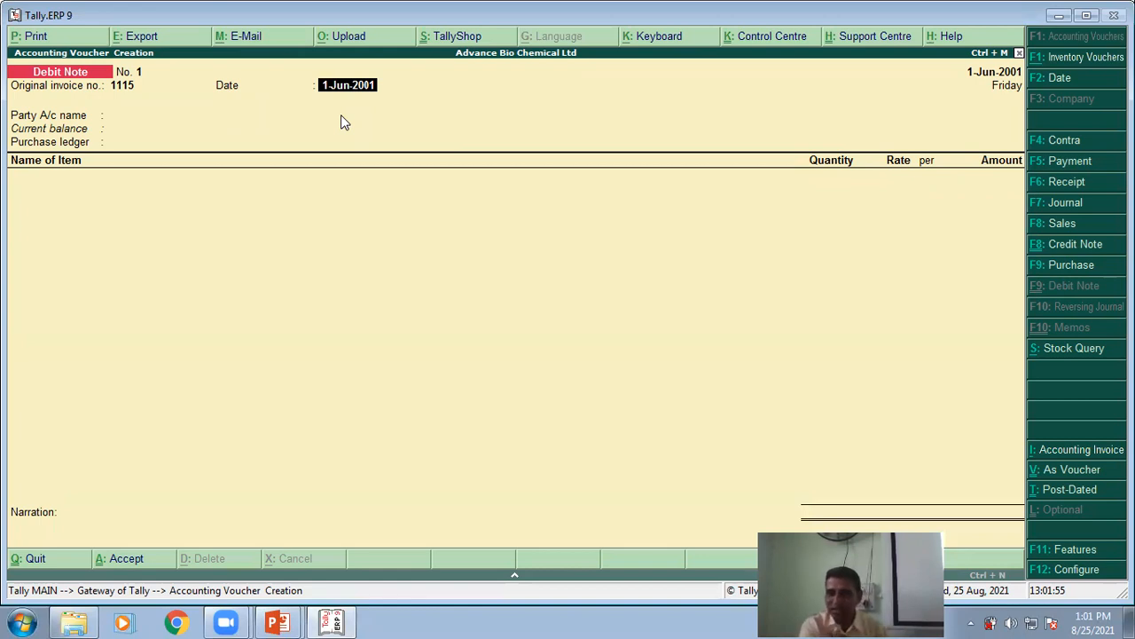
type("2-5")
key("Return")
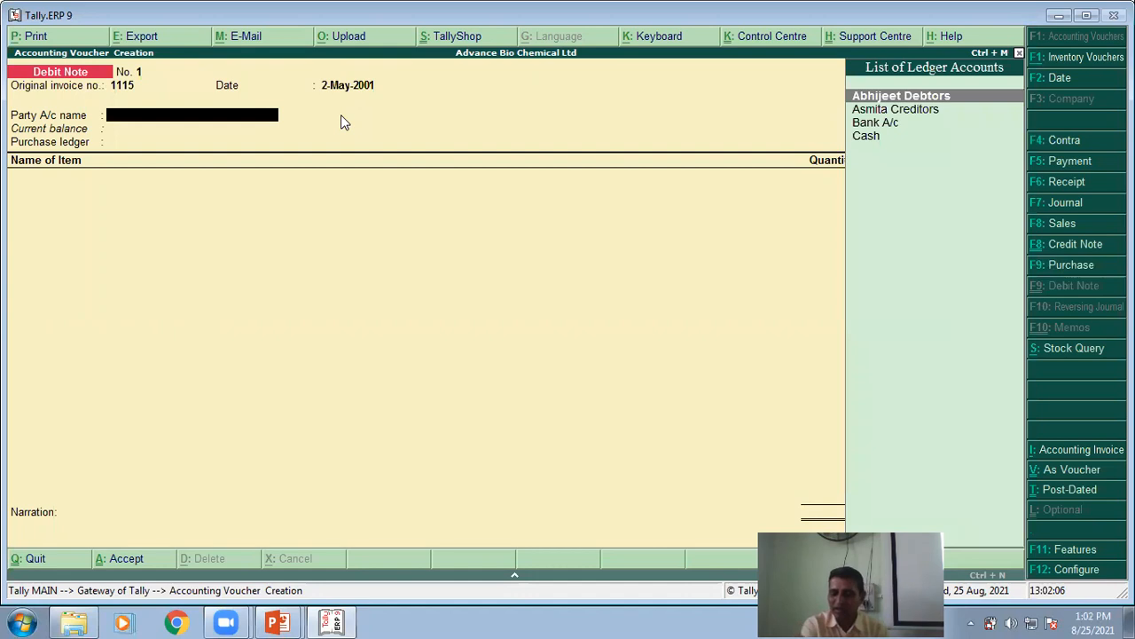
Choose the debtor's ledger as the debit note's party account and keep its default order and buyer details.
key("Return")
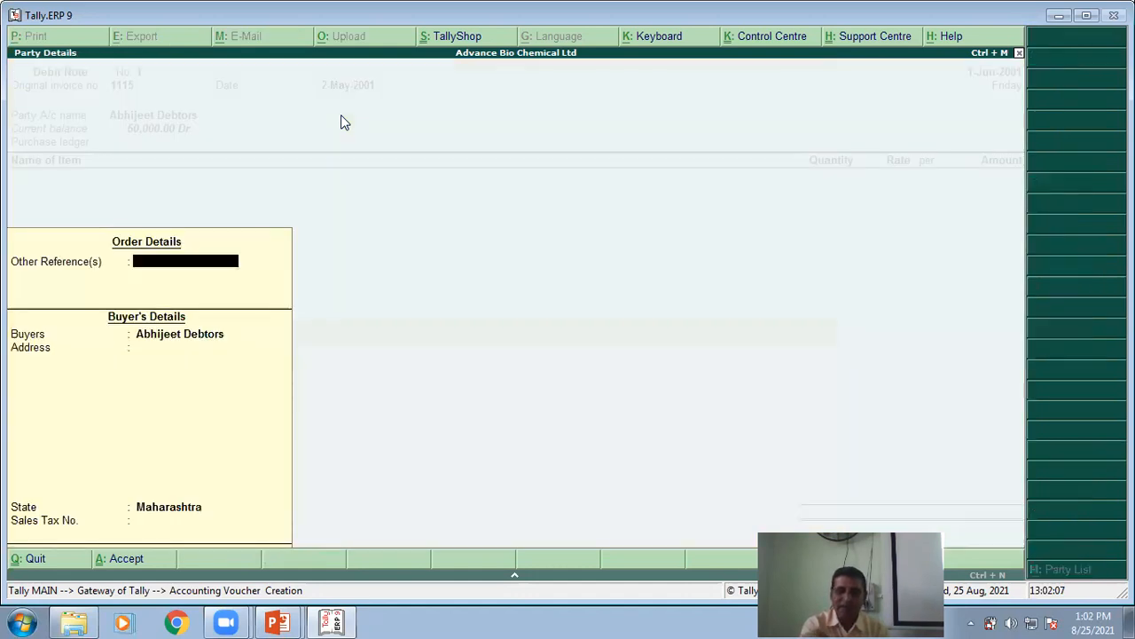
key("Escape")
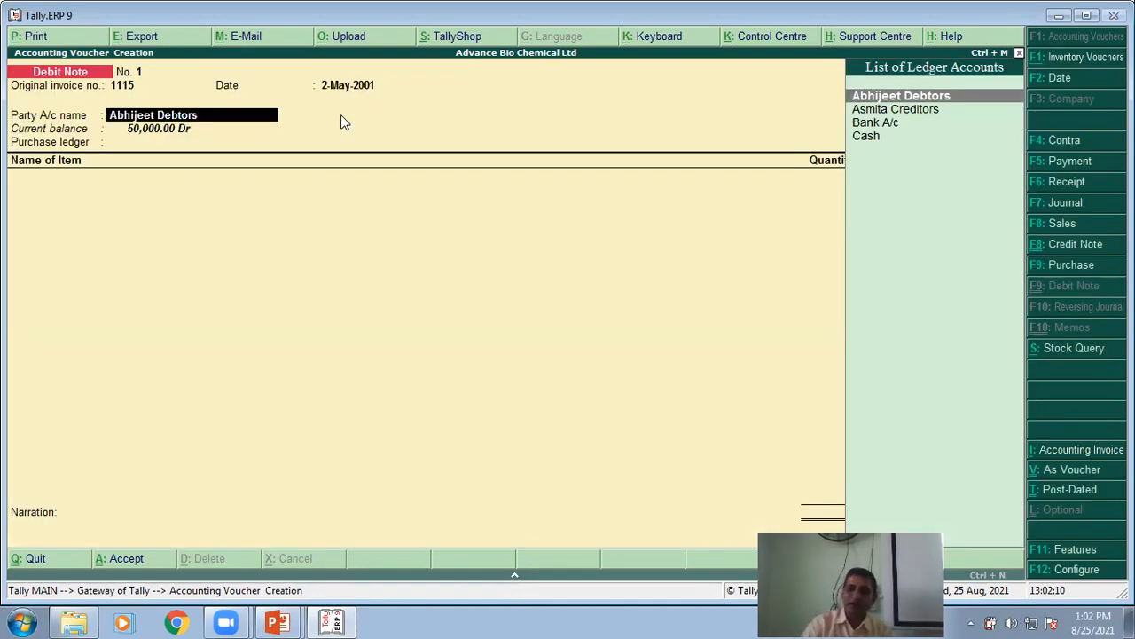
key("Return")
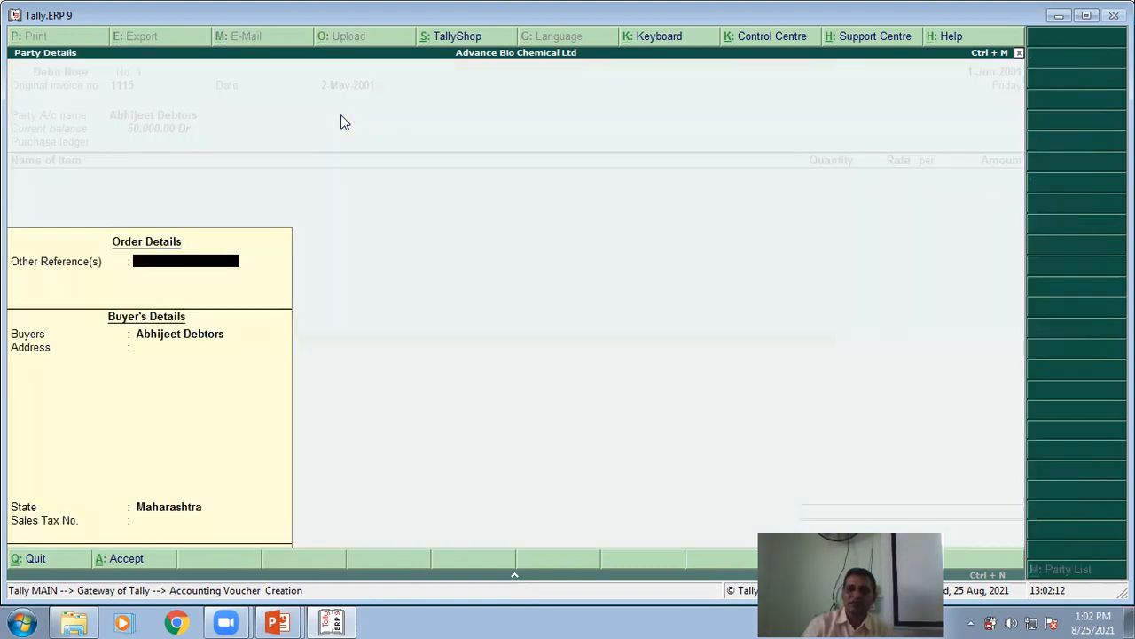
key("Return")
key("Return")
key("Return")
key("Return")
key("Return")
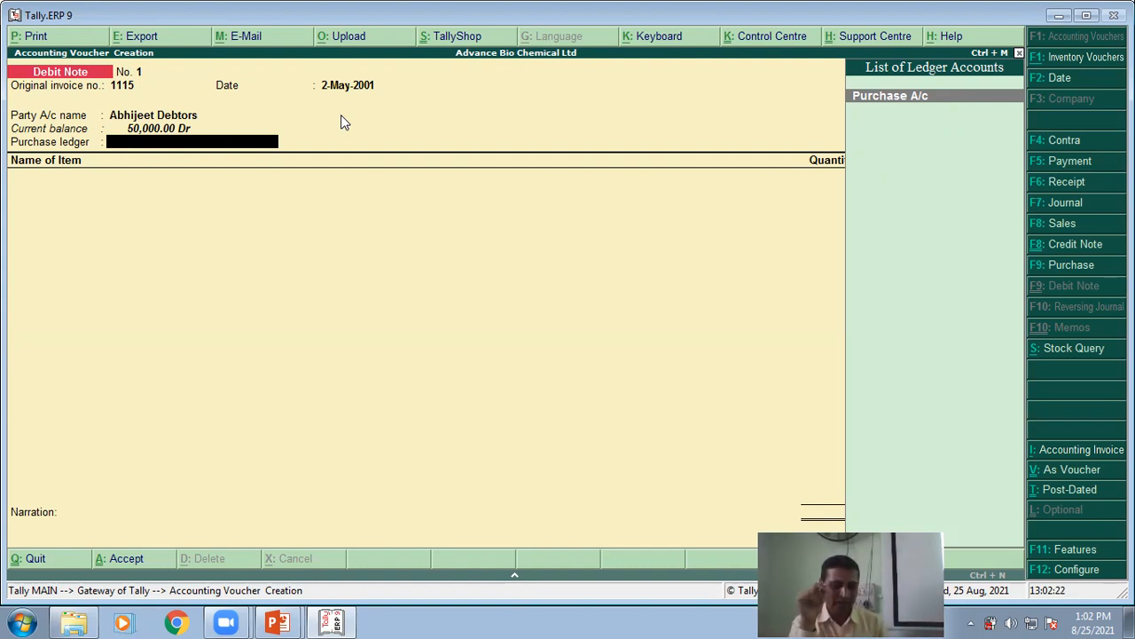
Create a Purchase Return ledger under Purchase Accounts with inventory values affected set to Yes.
key("alt+c")
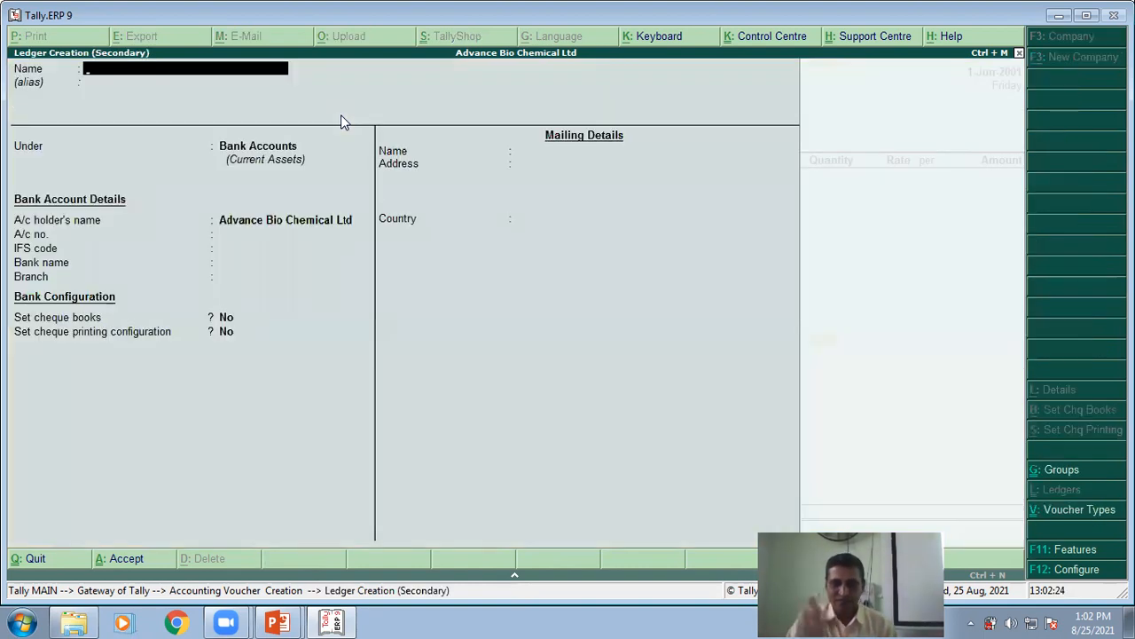
type("Purc")
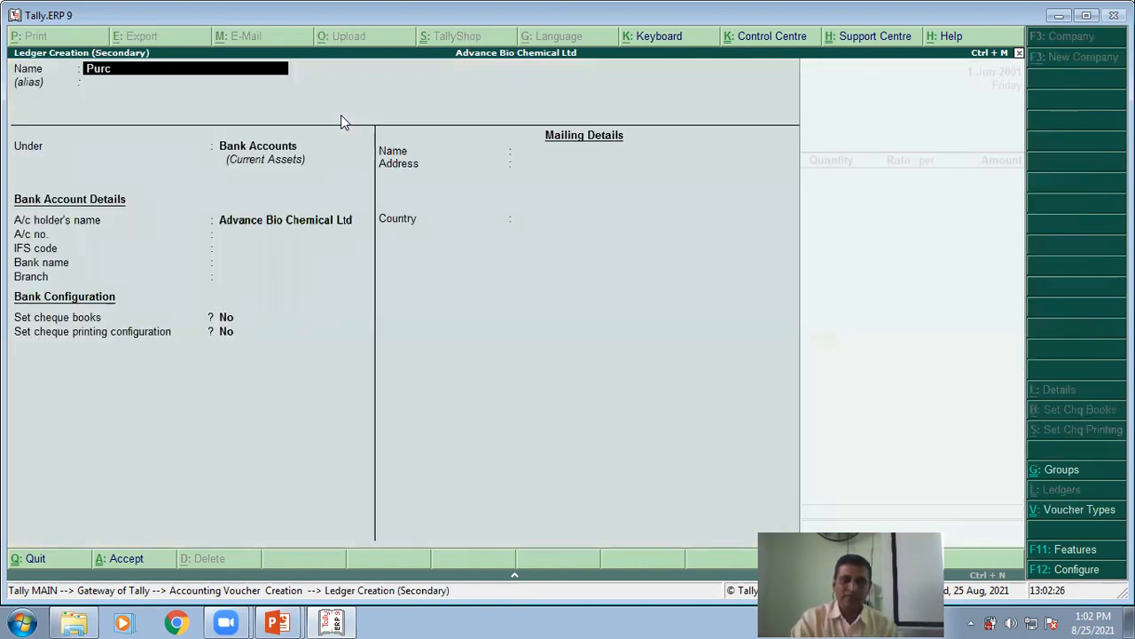
type("hase R")
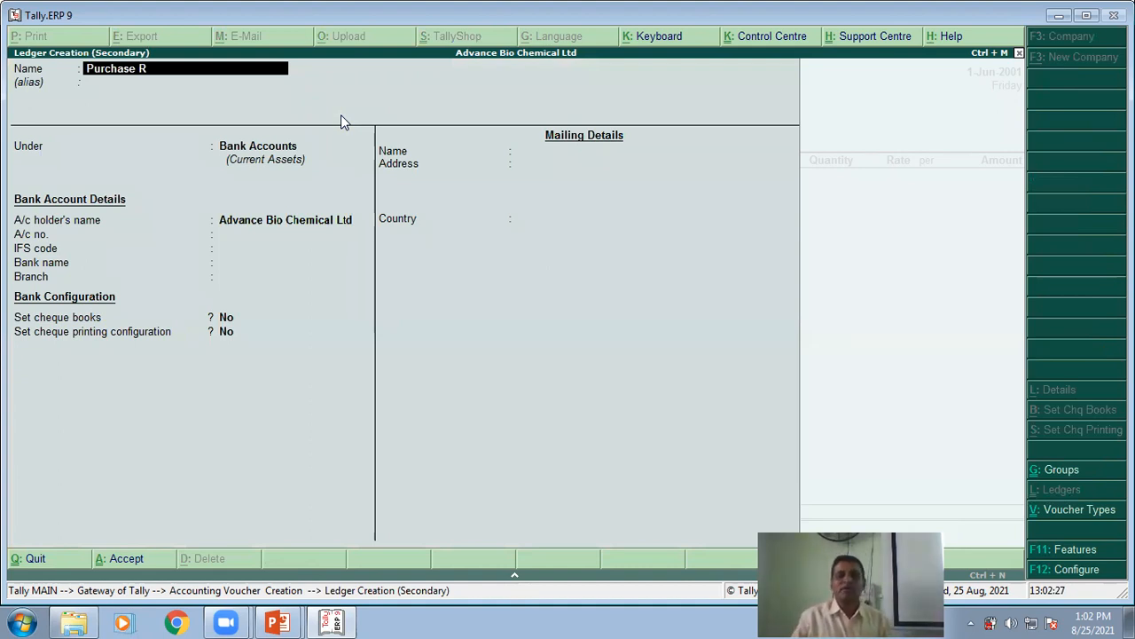
type("eturn")
key("Return")
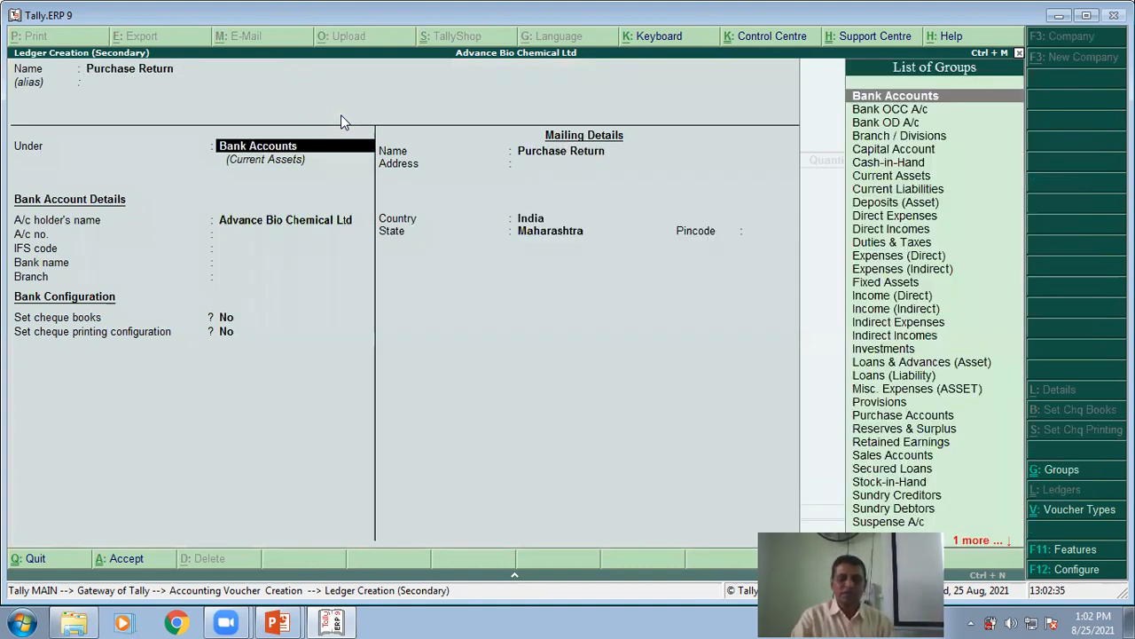
type("Pu")
key("Return")
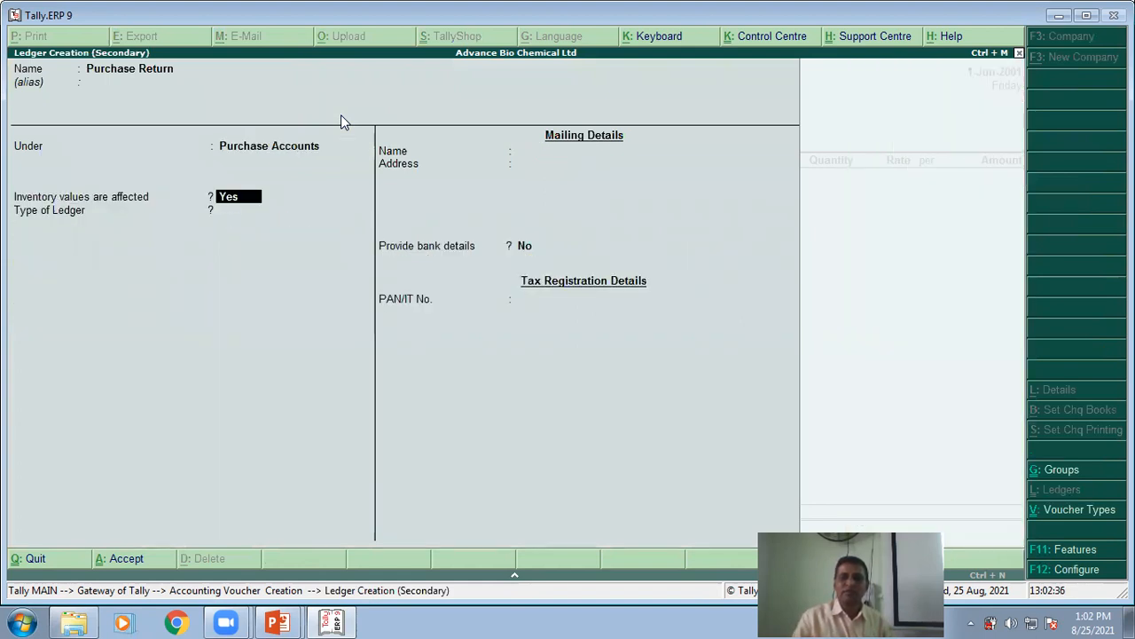
key("Return")
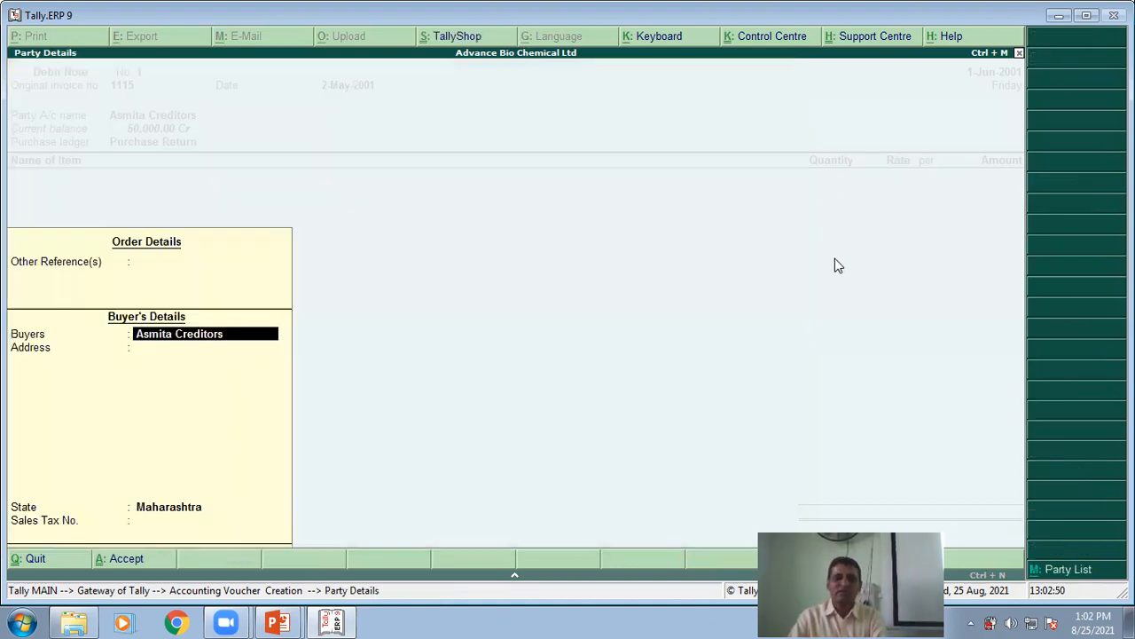
Use the creditor's ledger as the debit note's party with default buyer details, and Purchase Return as the purchase ledger.
key("Return")
key("Return")
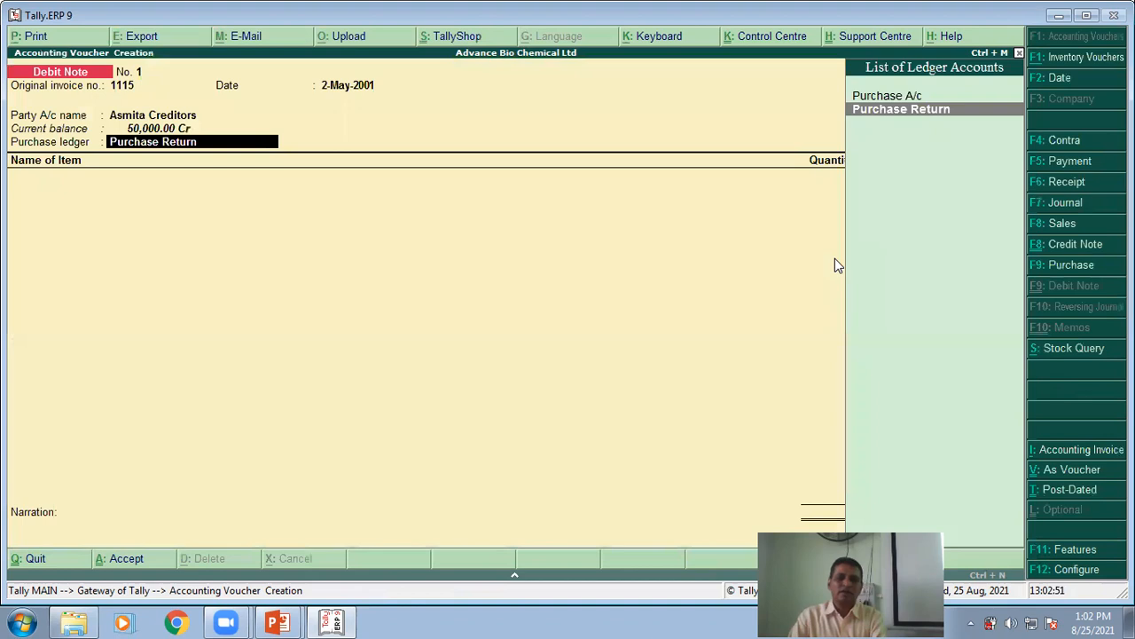
key("Return")
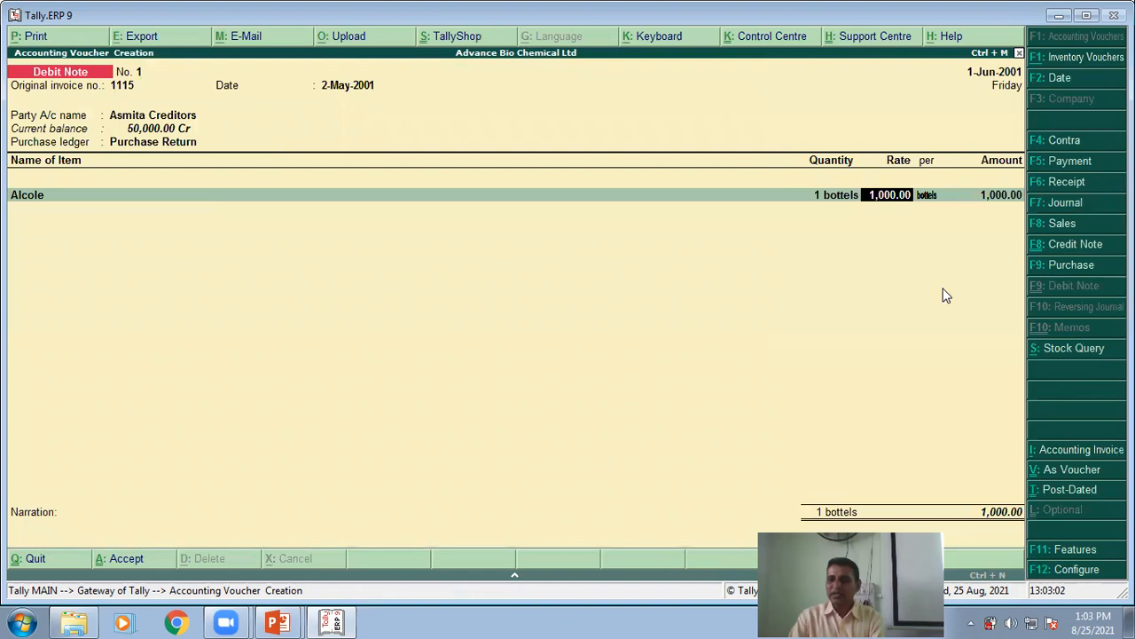
Enter 1 bottle of Alcole at a rate of 1,000 as the debit note's only item.
key("Return")
key("Return")
key("Return")
key("Return")
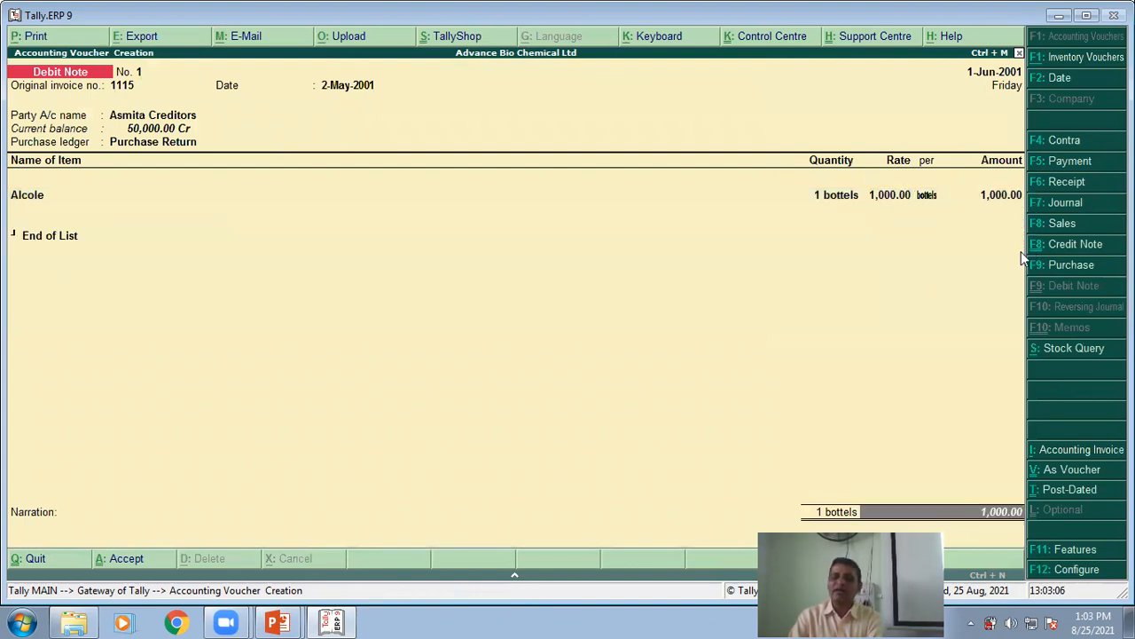
Record the creditor's bill-wise details as Agst Ref for 1,000 and save the debit note without a narration.
key("Return")
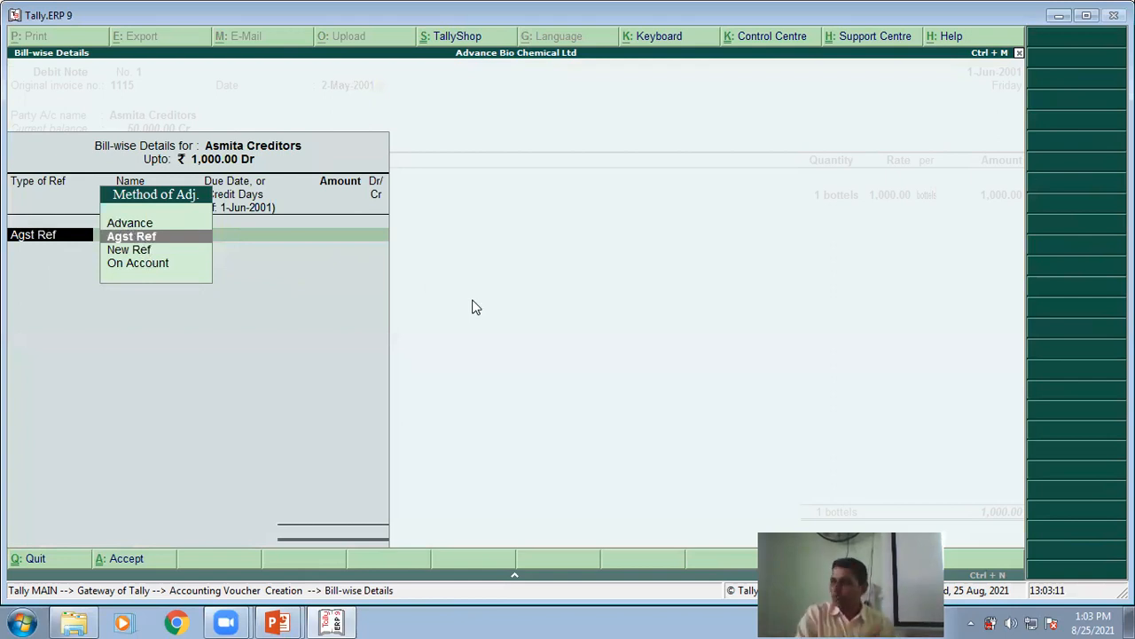
key("Escape")
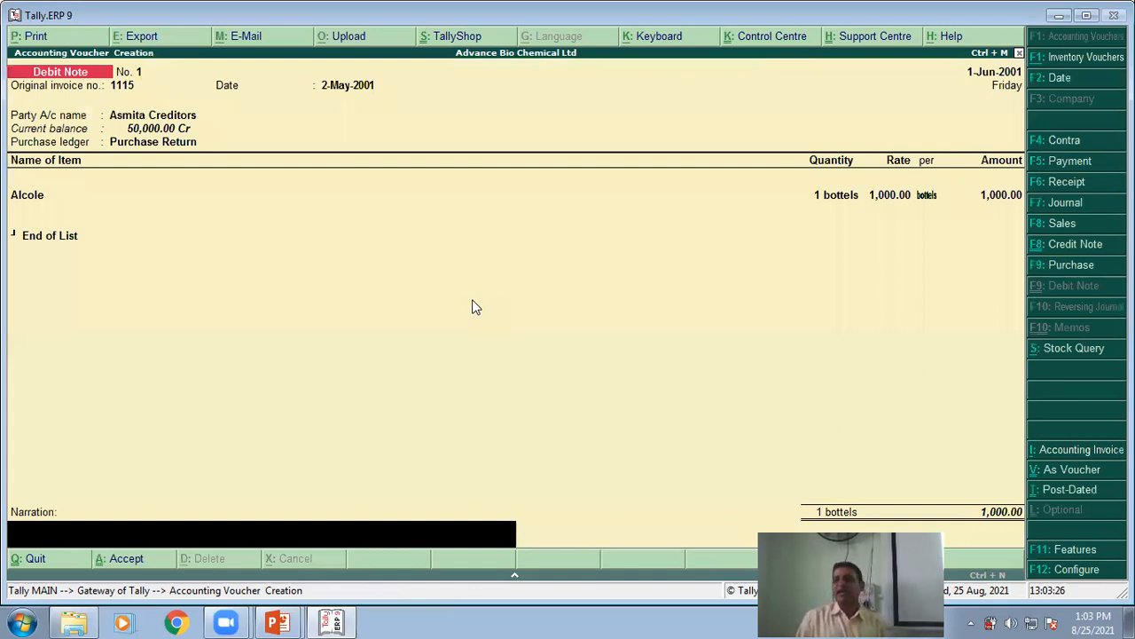
key("ctrl+a")
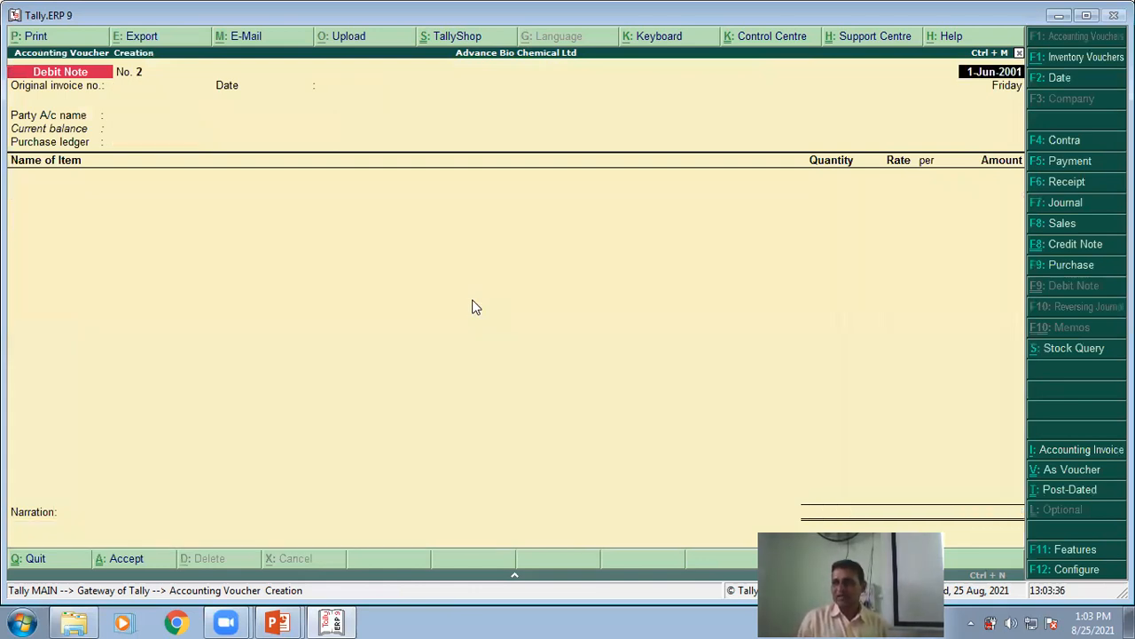
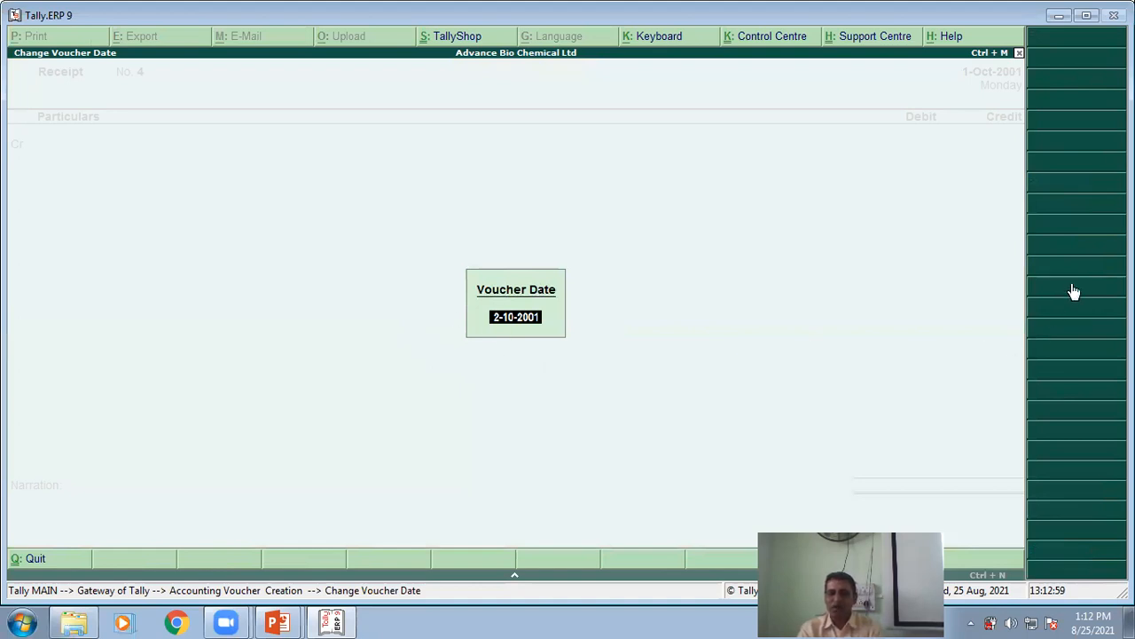
Set the voucher date to 2-10-2001 and start a sales voucher with Cash as party, checking the transaction on the PowerPoint slide.
key("Return")
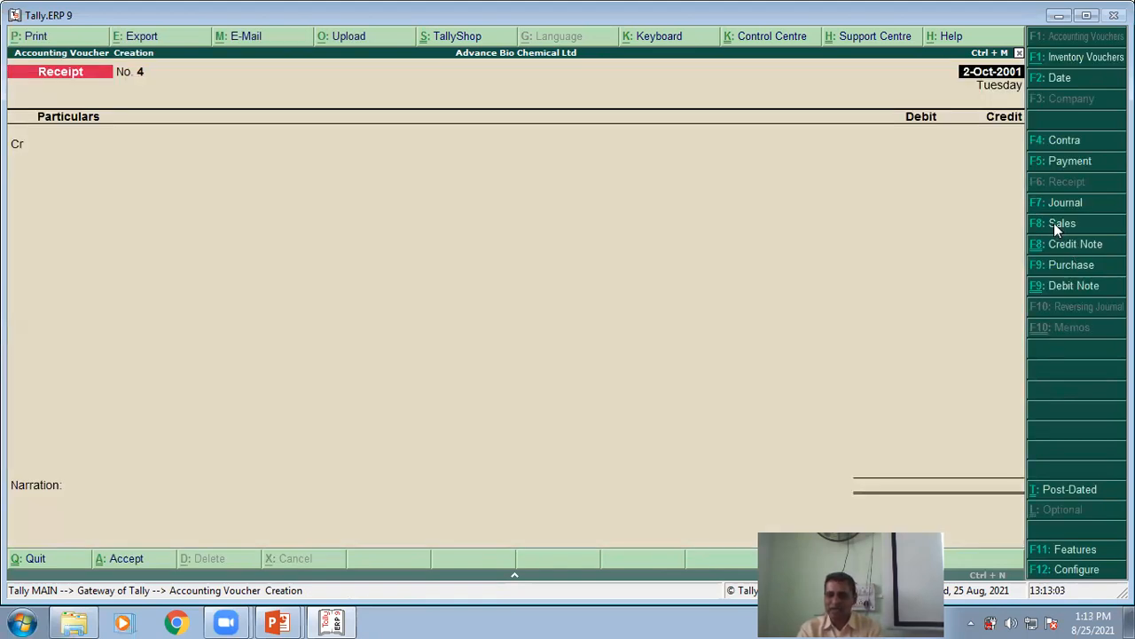
left_click(1061, 224)
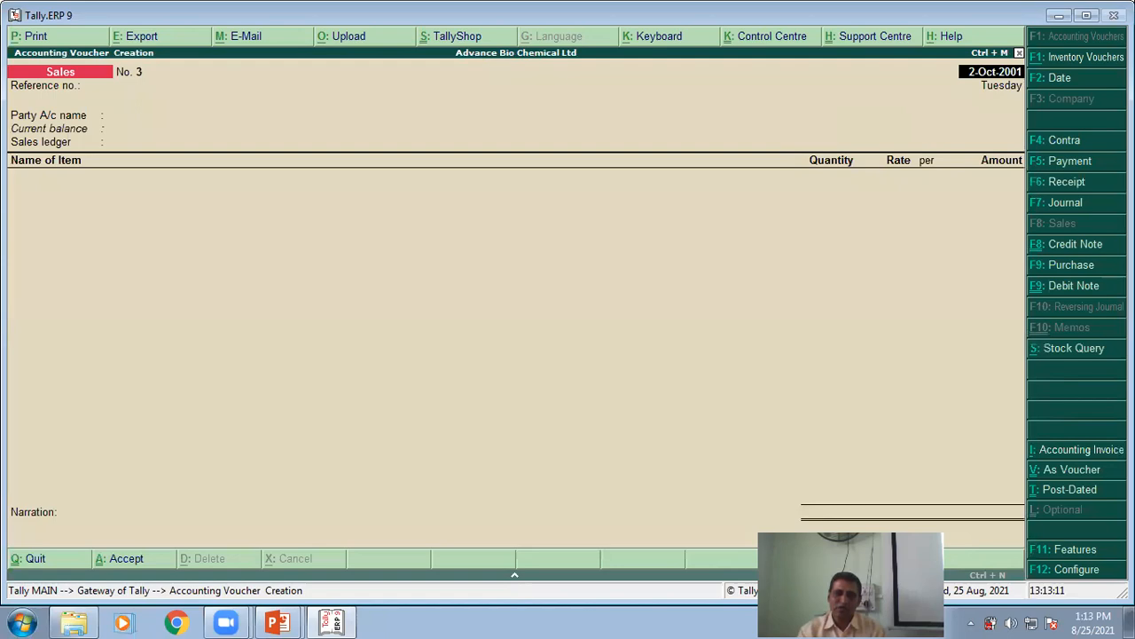
key("Return")
key("alt+Tab")
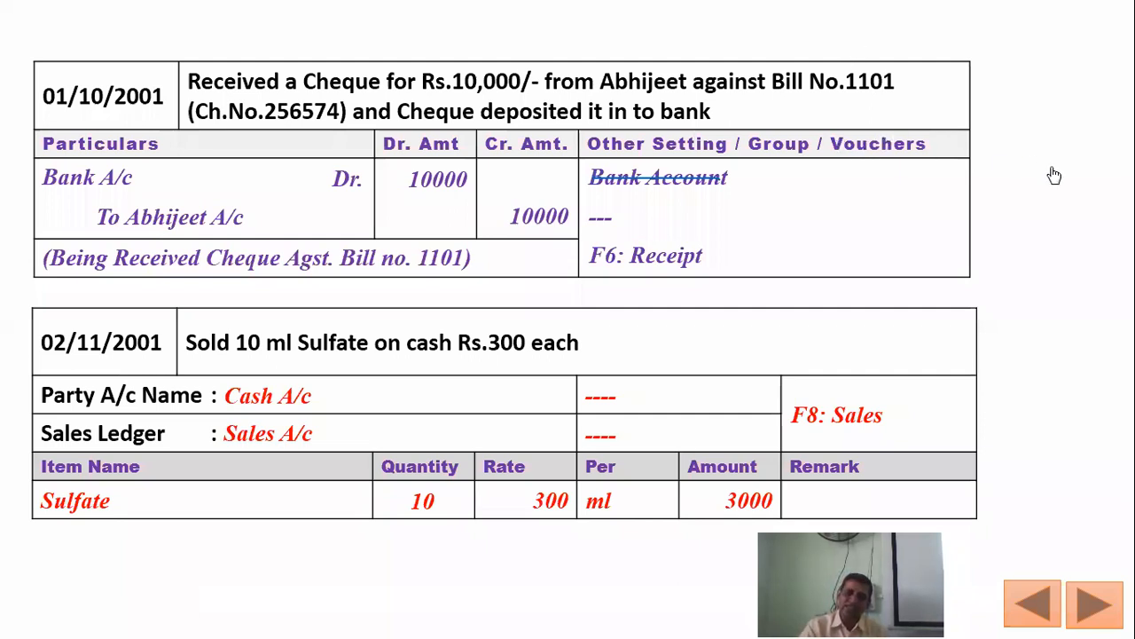
key("alt+Tab")
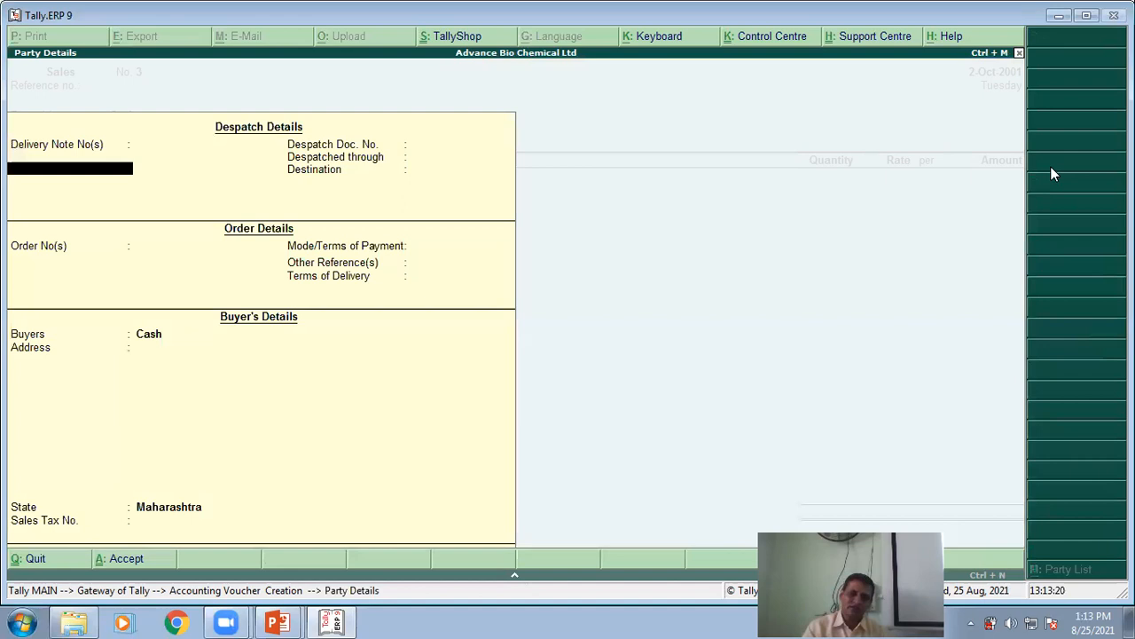
Keep the default despatch, order and buyer details for Cash, with Maharashtra as the state, and use Sales A/c as the sales ledger.
key("Return")
key("Return")
key("Return")
key("Return")
key("Return")
key("Return")
key("Return")
key("Return")
key("Return")
key("Return")
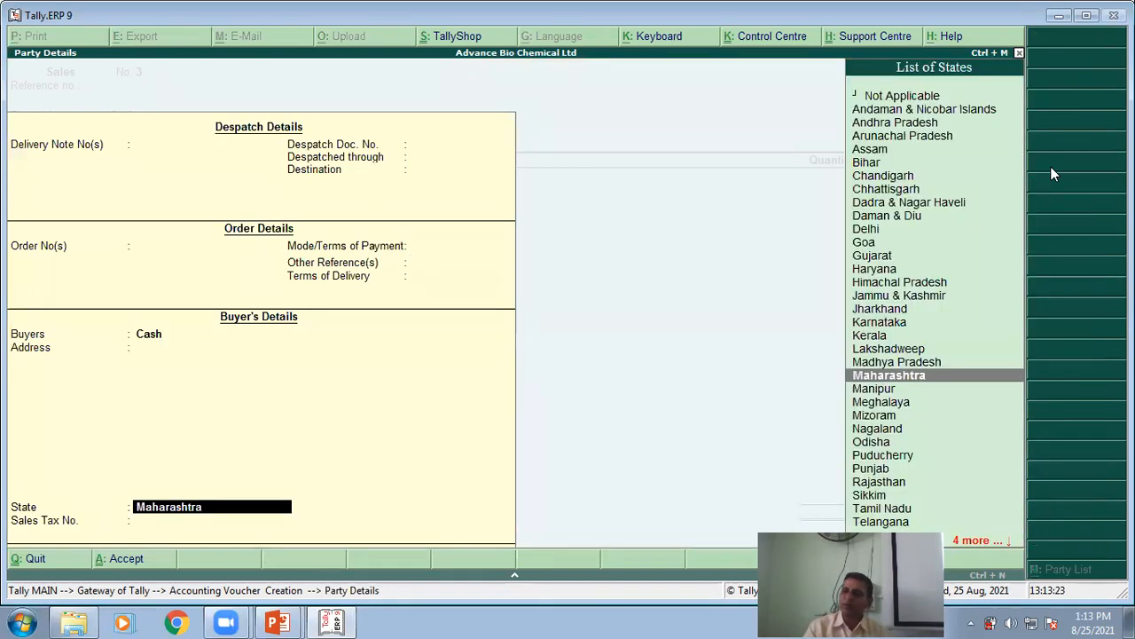
key("Return")
key("Return")
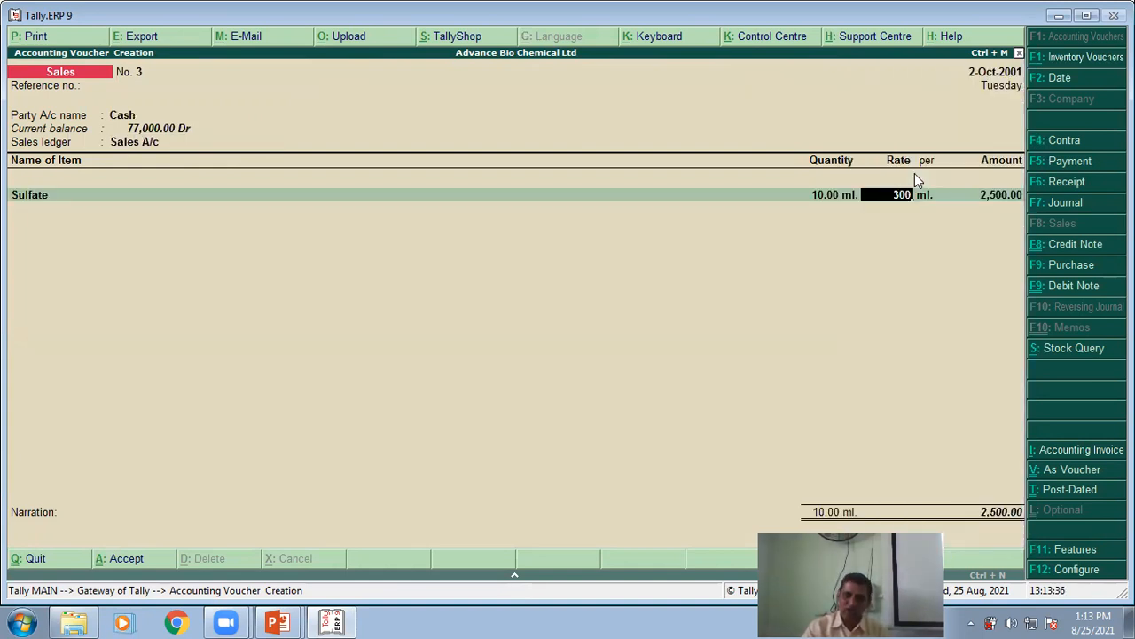
Enter 10 ml of Sulfate at a rate of 300 per ml as the sales voucher's only item.
key("Return")
key("Return")
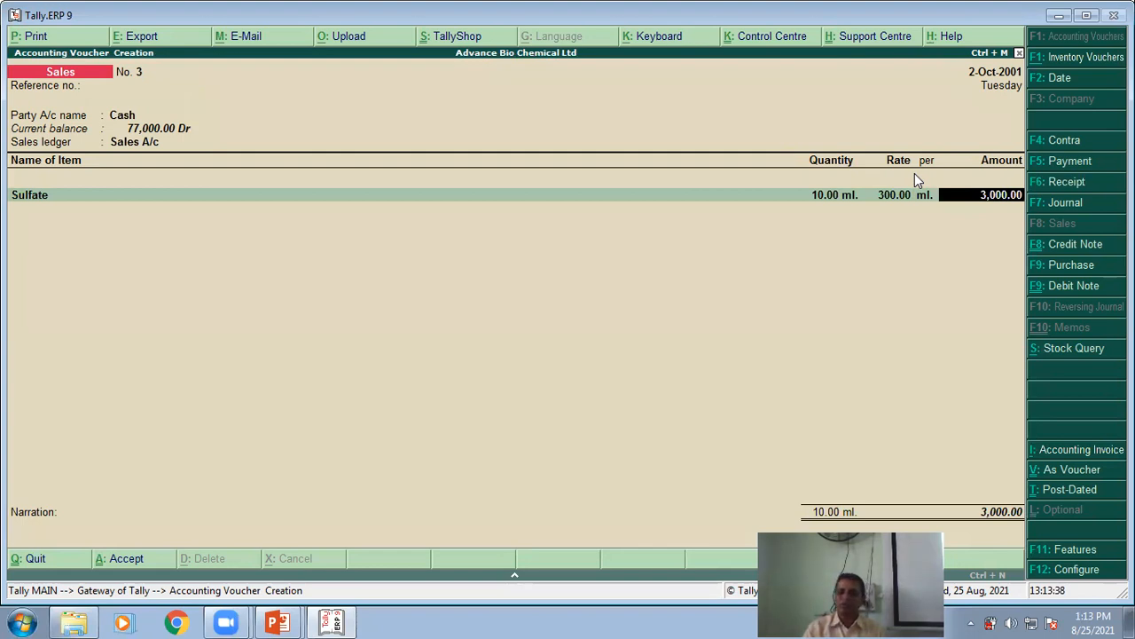
key("Return")
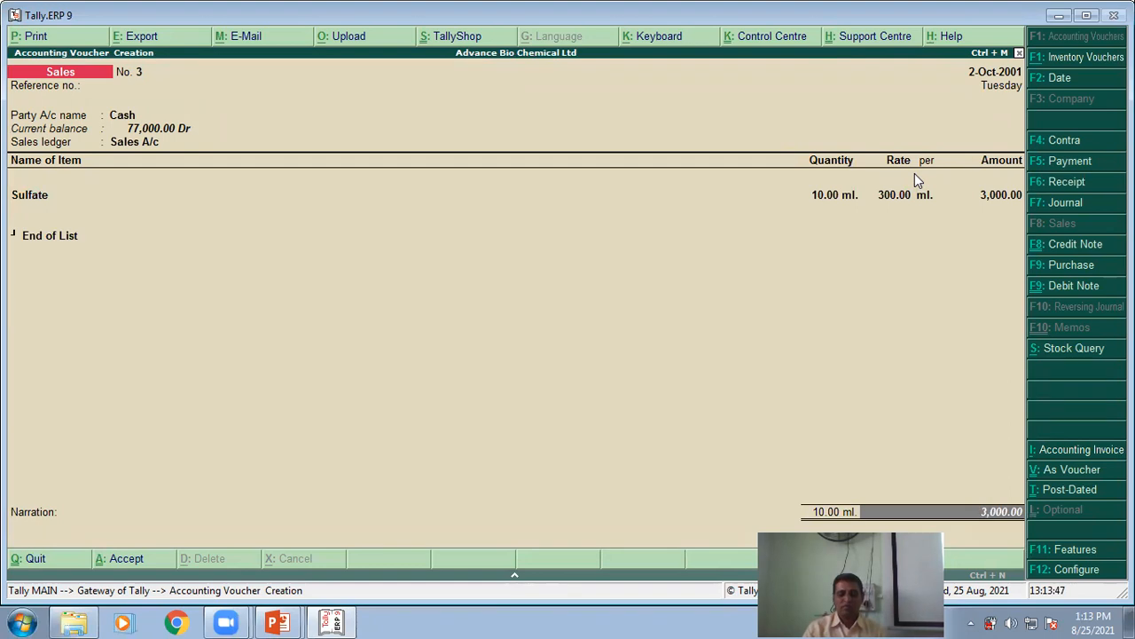
key("alt+Tab")
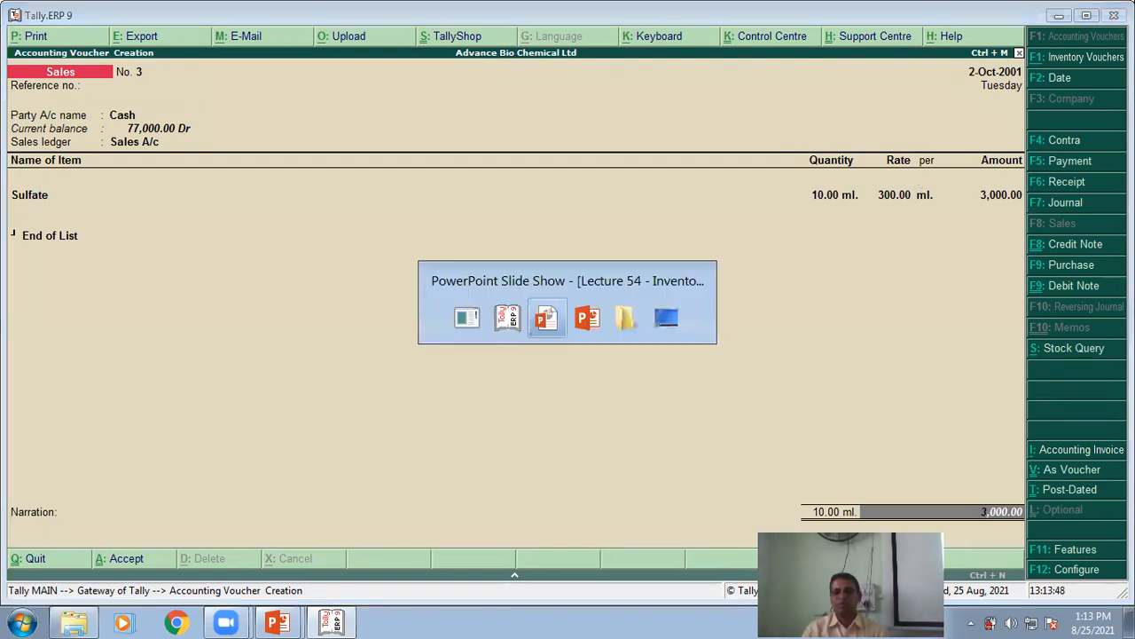
key("Escape")
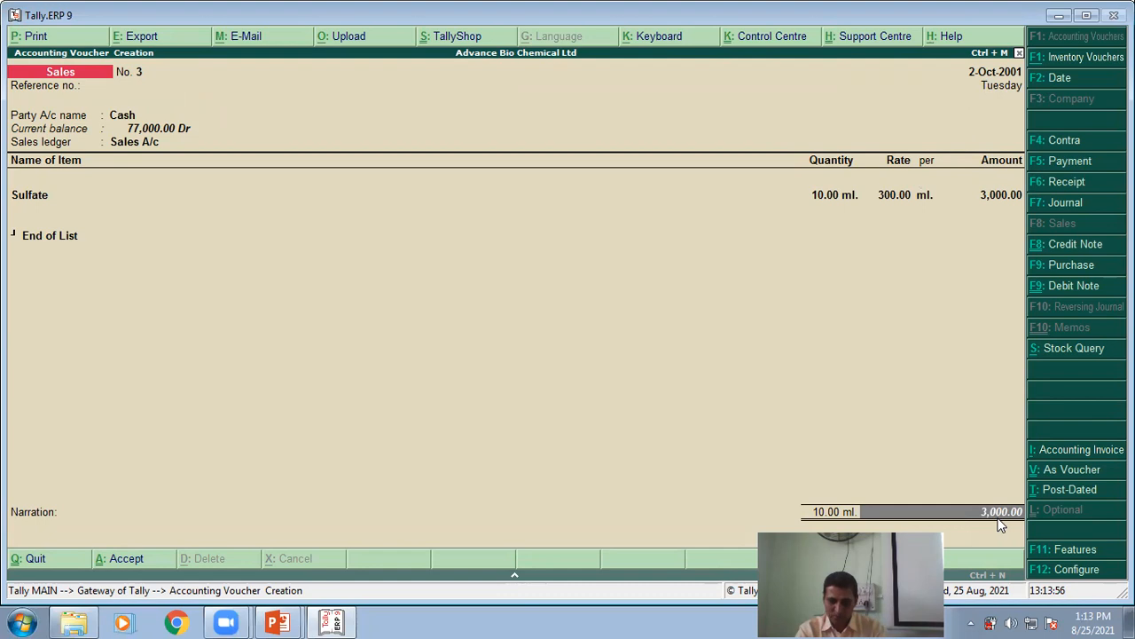
Change the sales voucher's date to 2-Nov-2001 and save it without a narration.
key("F2")
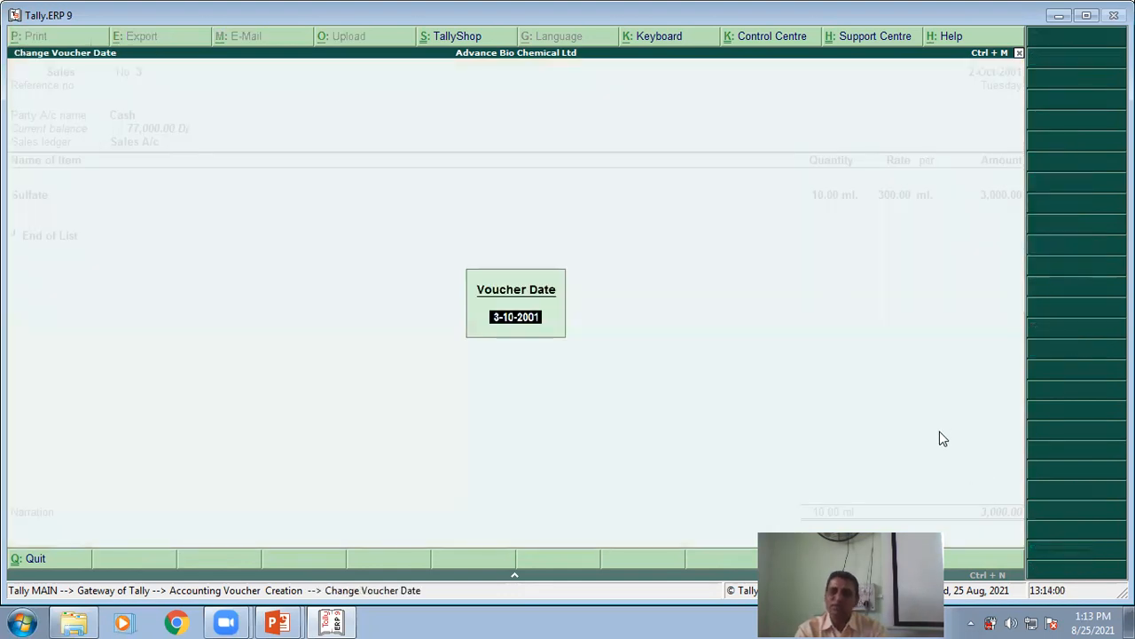
type("2")
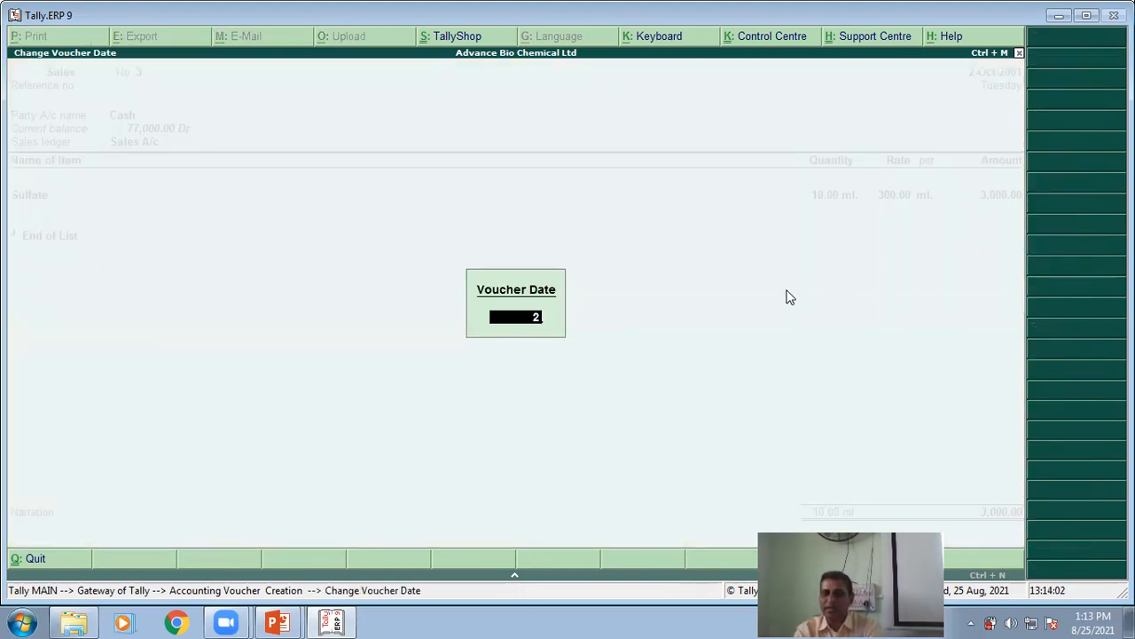
type("8")
key("BackSpace")
type("/11")
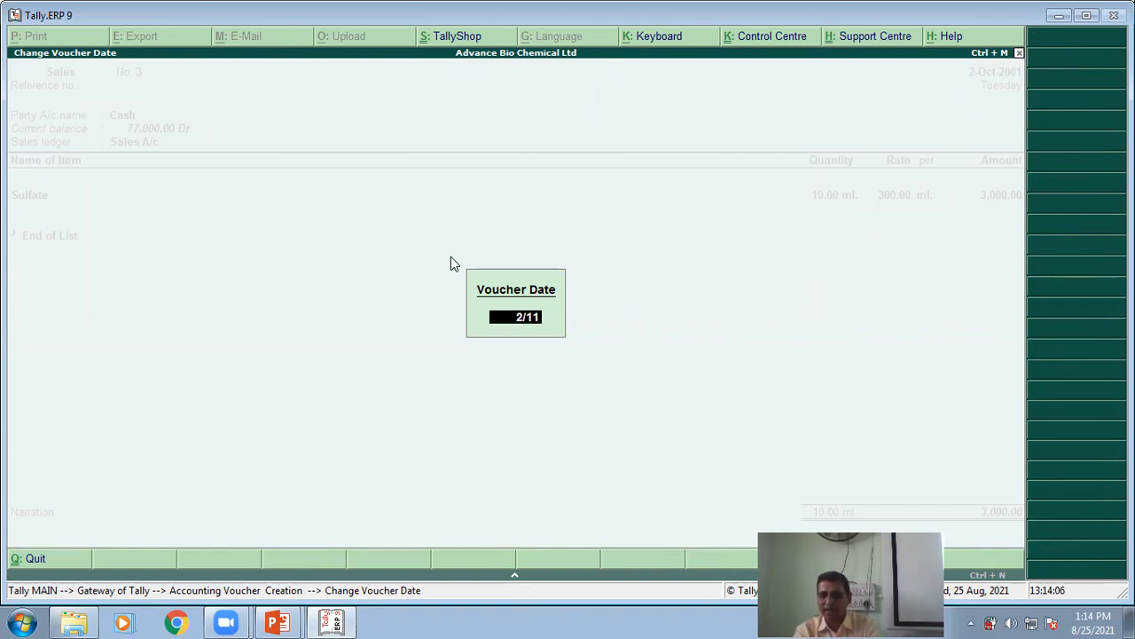
key("Return")
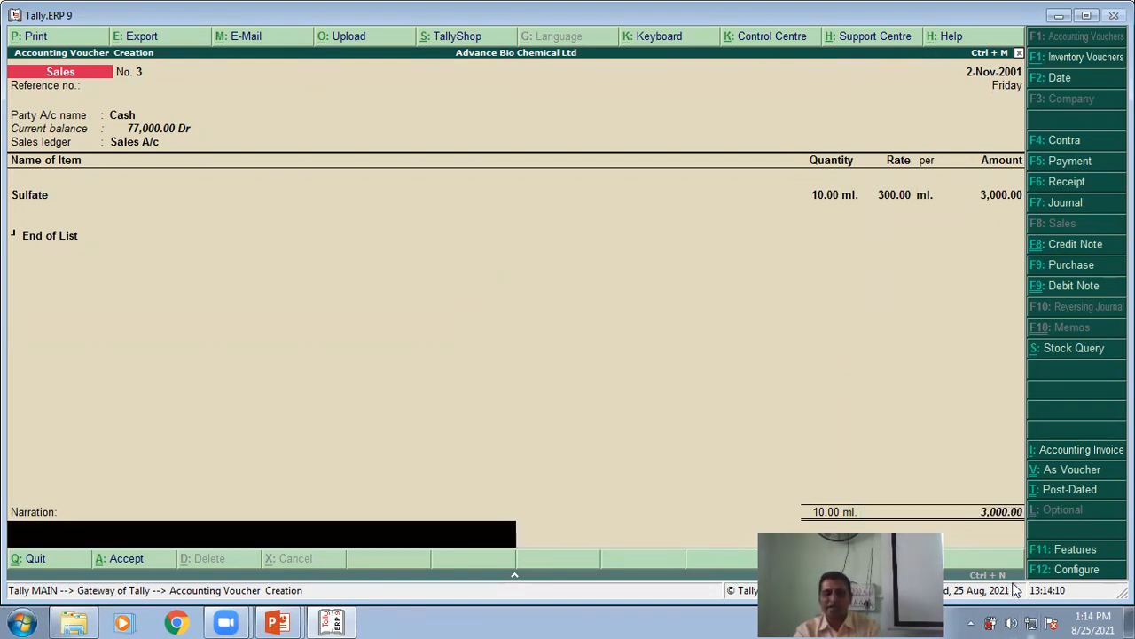
key("Return")
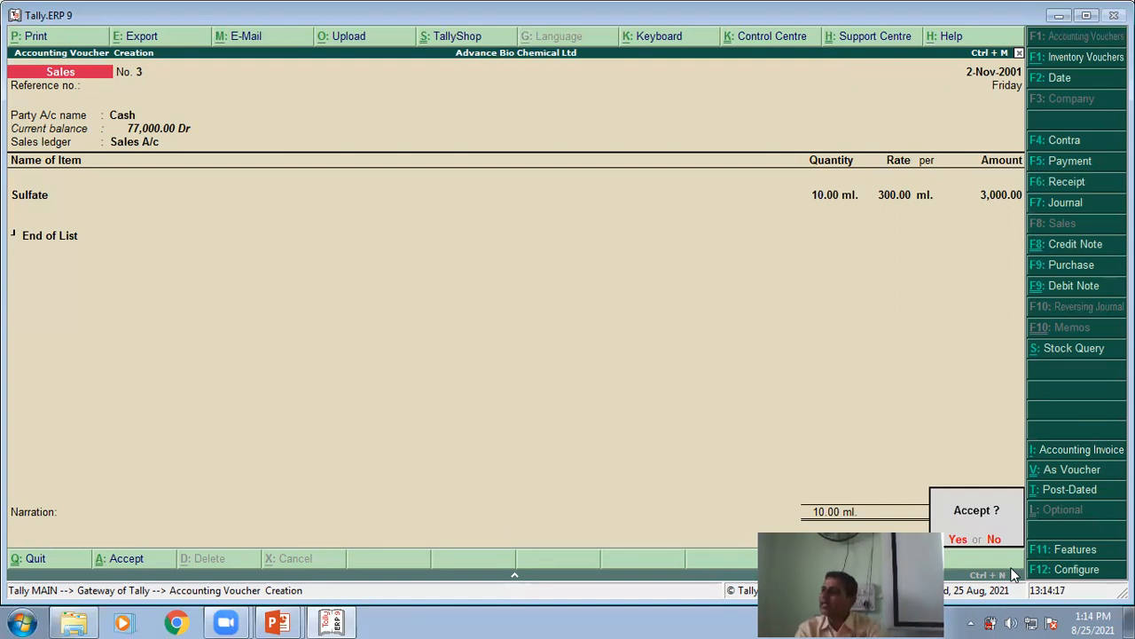
key("Return")
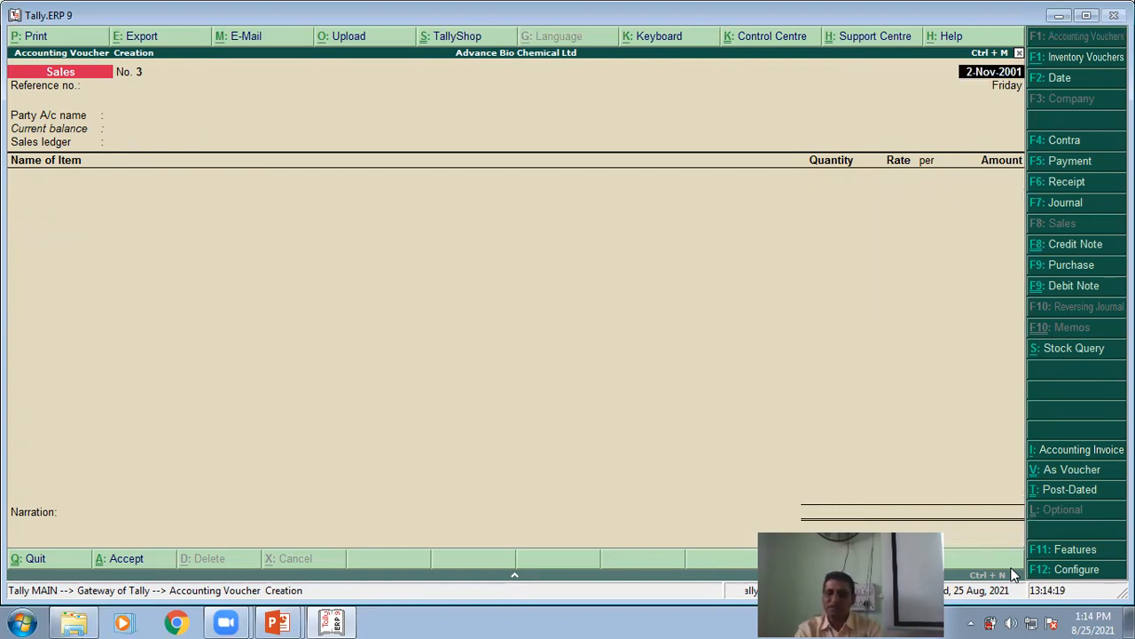
Switch to the PowerPoint slide show and look through the slides for the expected account balances and stock summary.
key("alt+Tab")
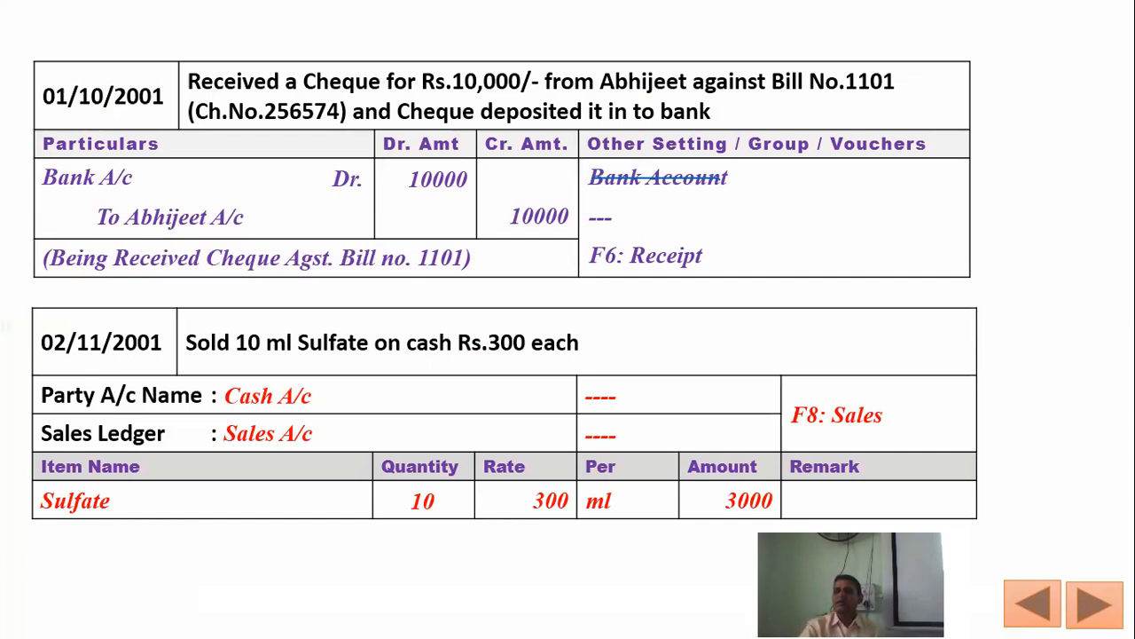
key("Right")
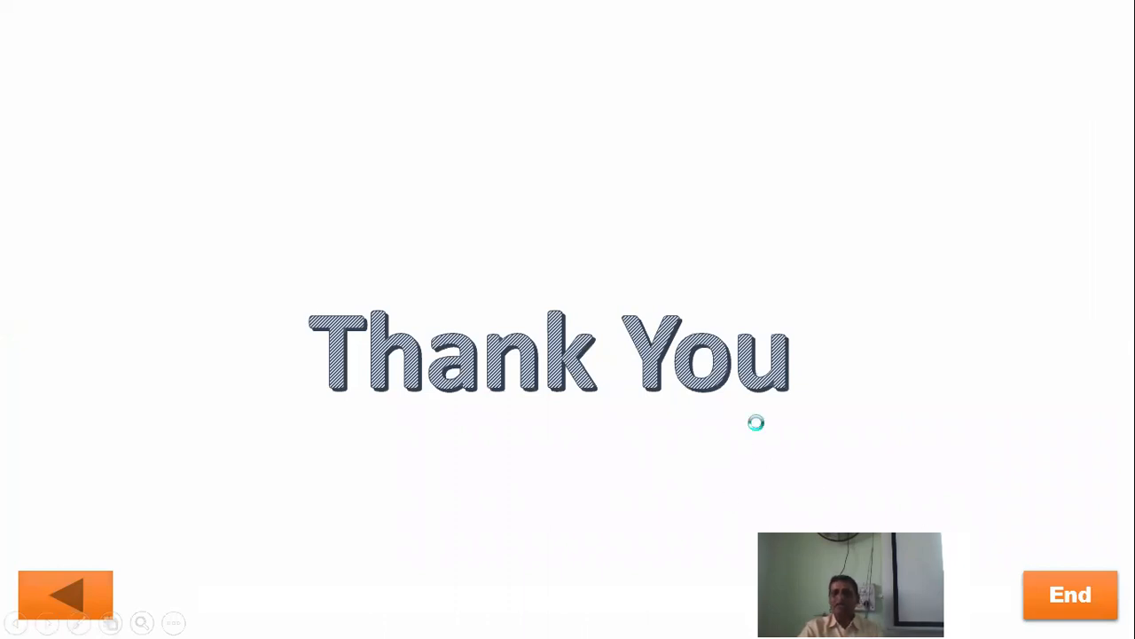
left_click(1097, 614)
left_click(1100, 616)
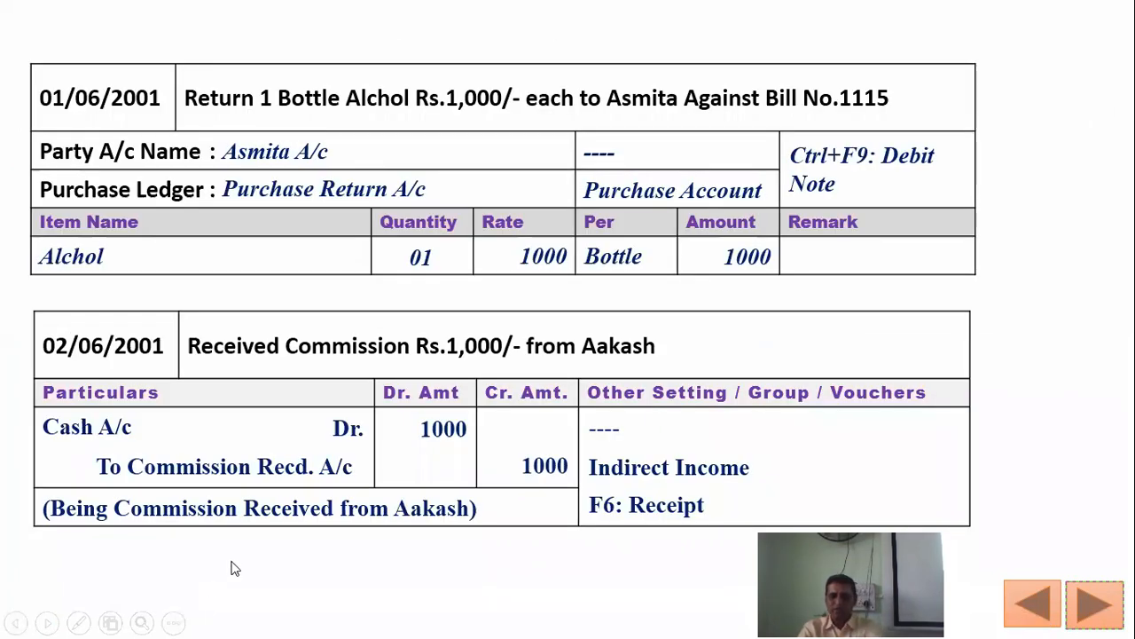
left_click(345, 537)
left_click(608, 467)
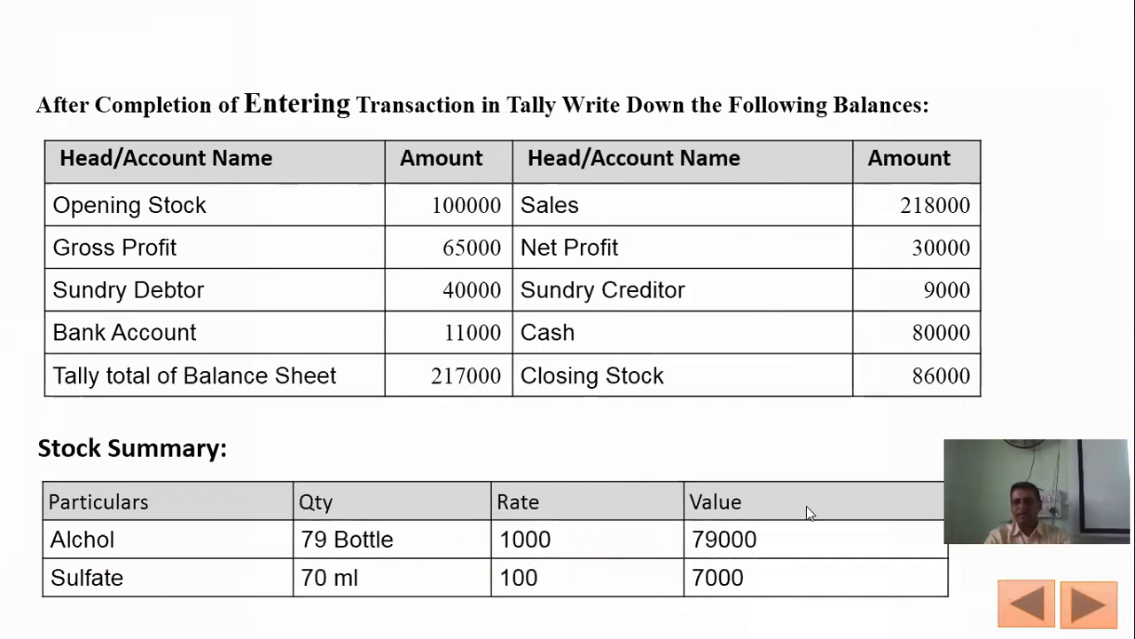
Switch back to Tally.ERP 9 and view the company's Stock Summary report.
key("alt+Tab")
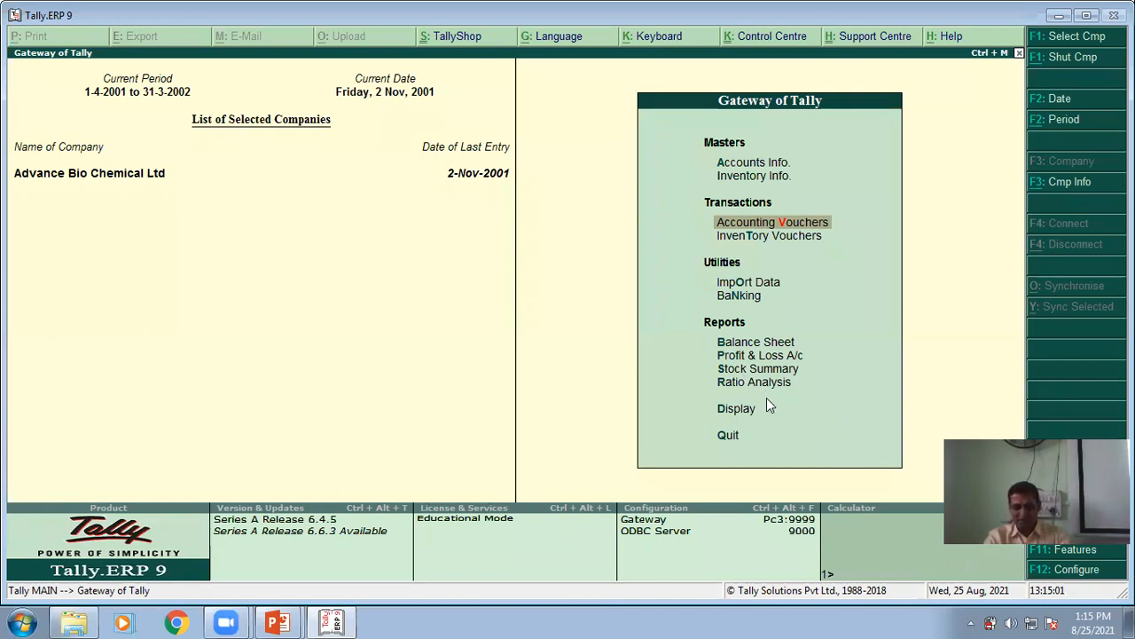
key("s")
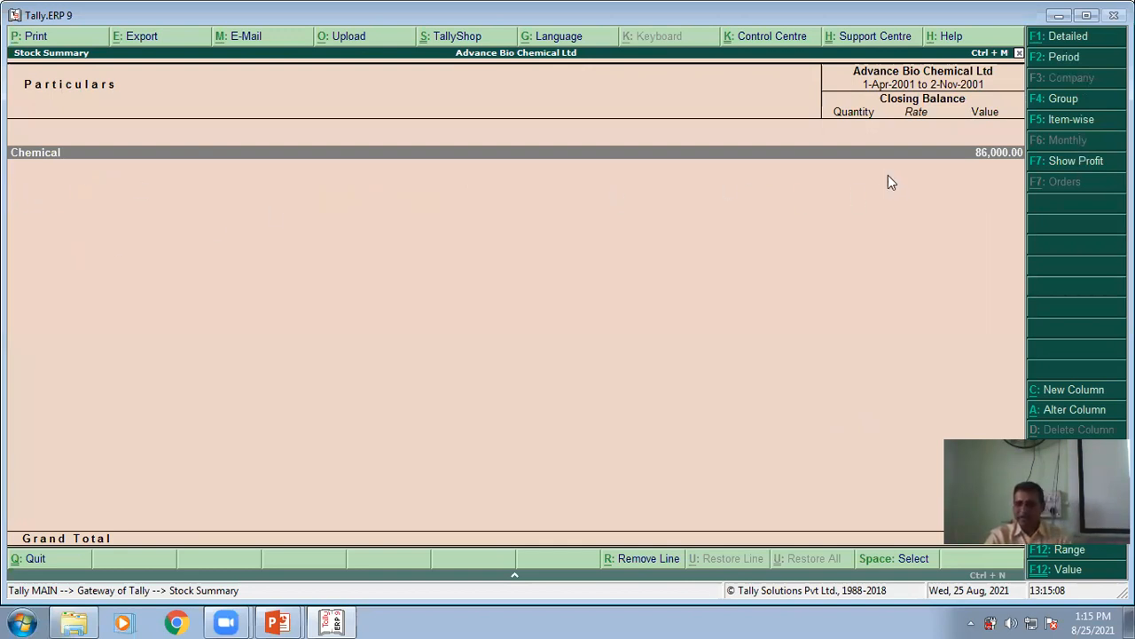
Show the Stock Summary in item detail and compare it with the expected stock table on the PowerPoint slide, ending back in Tally.ERP 9.
key("alt+F1")
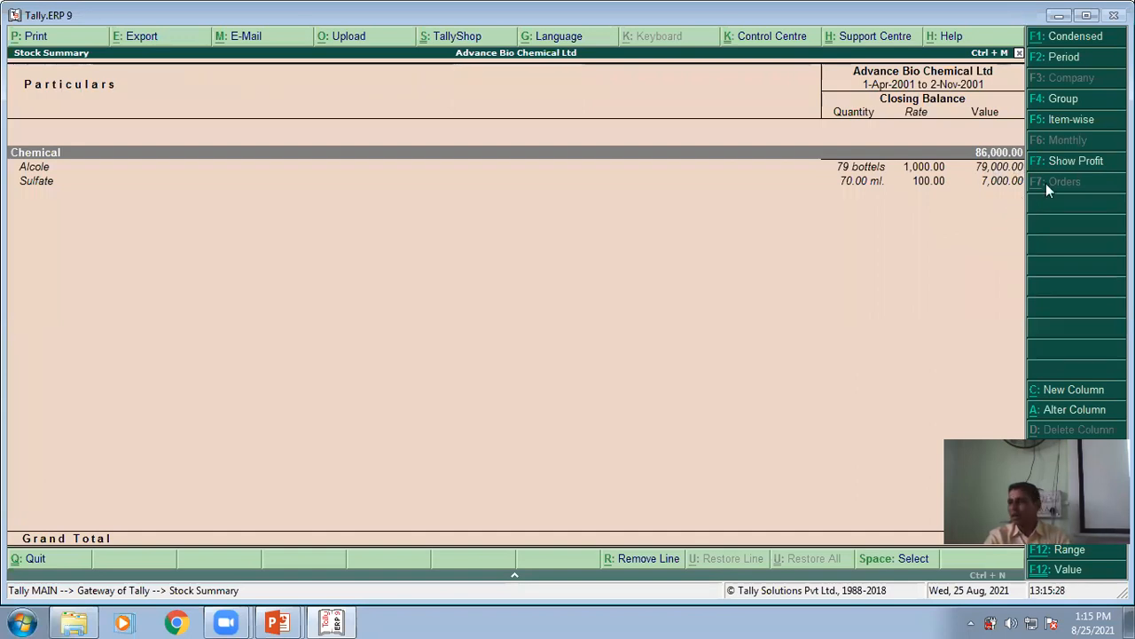
key("alt+Tab")
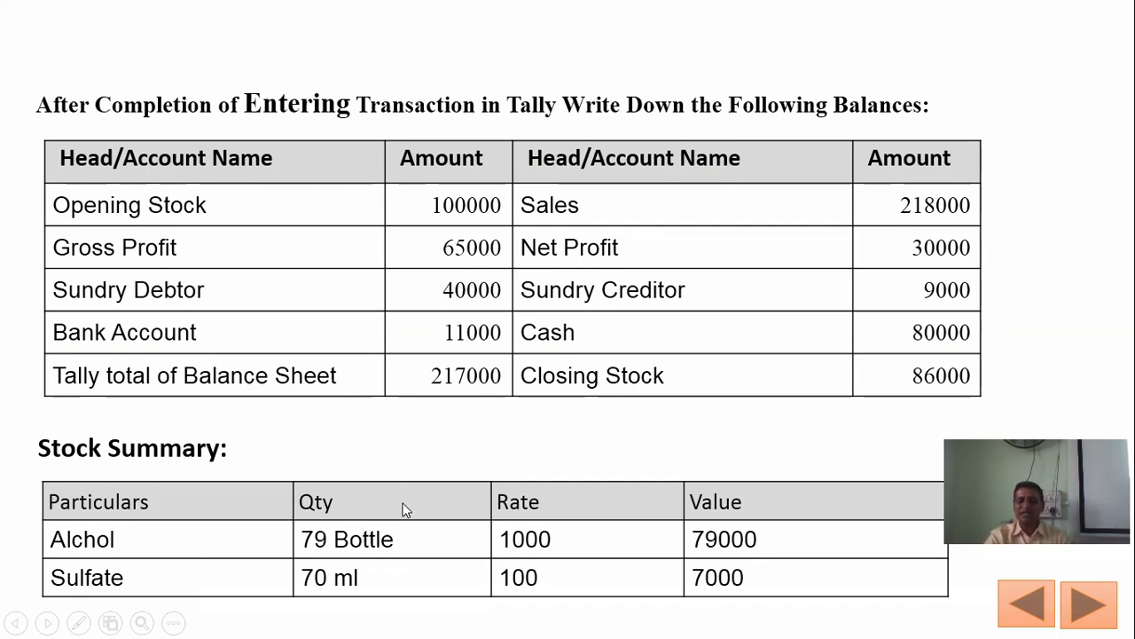
key("alt+Tab")
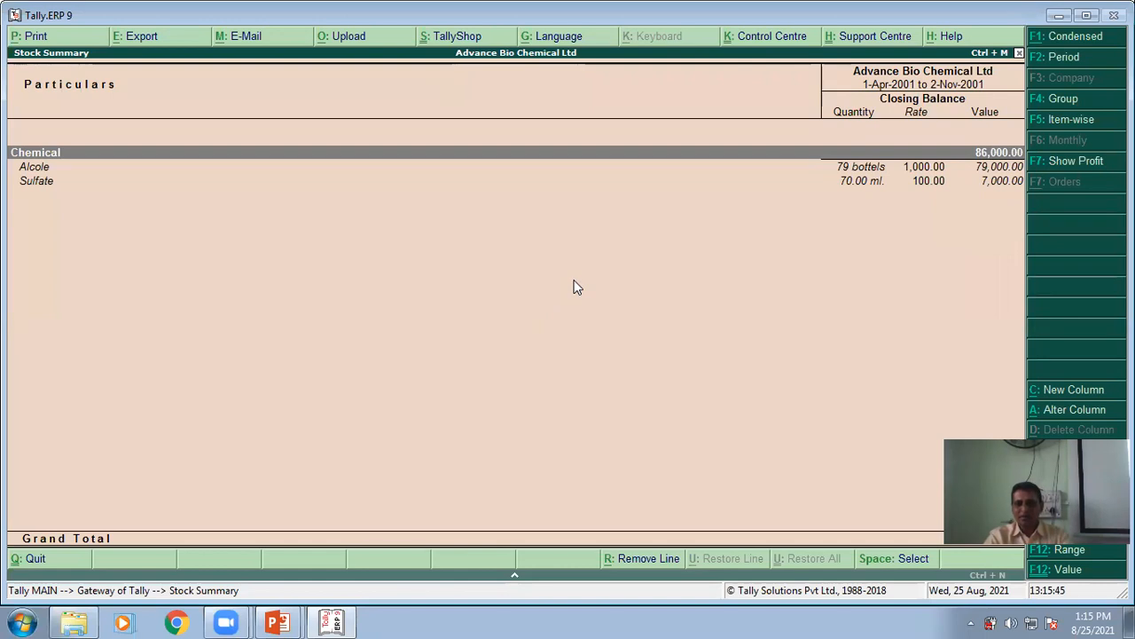
Leave the Stock Summary, view the detailed Profit & Loss A/c, and open the Balance Sheet in detailed form.
key("Escape")
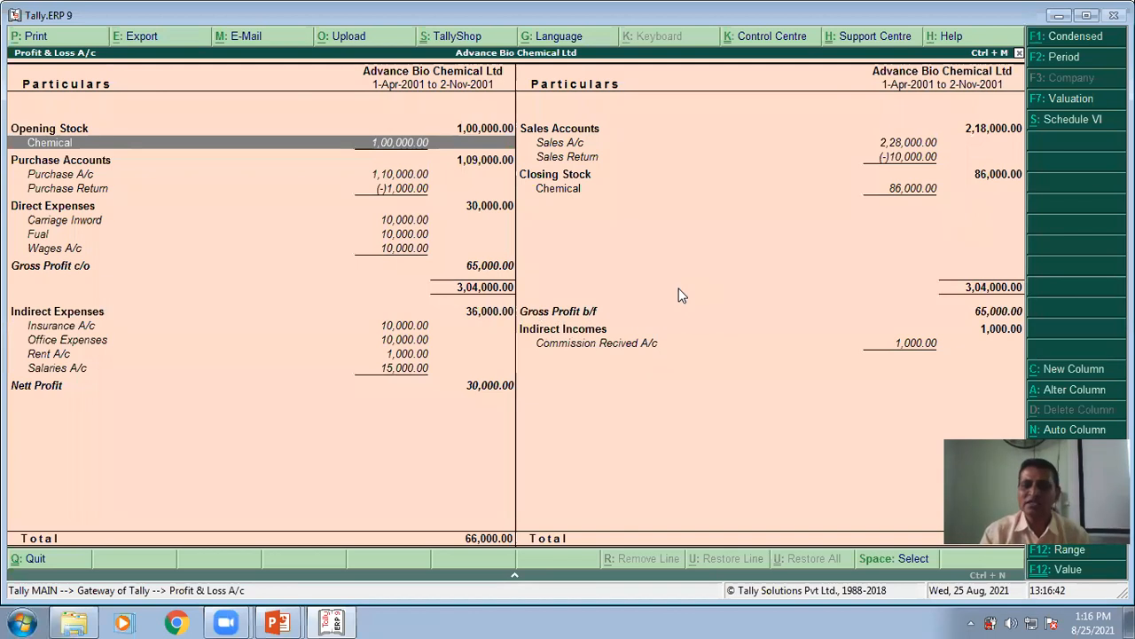
key("Escape")
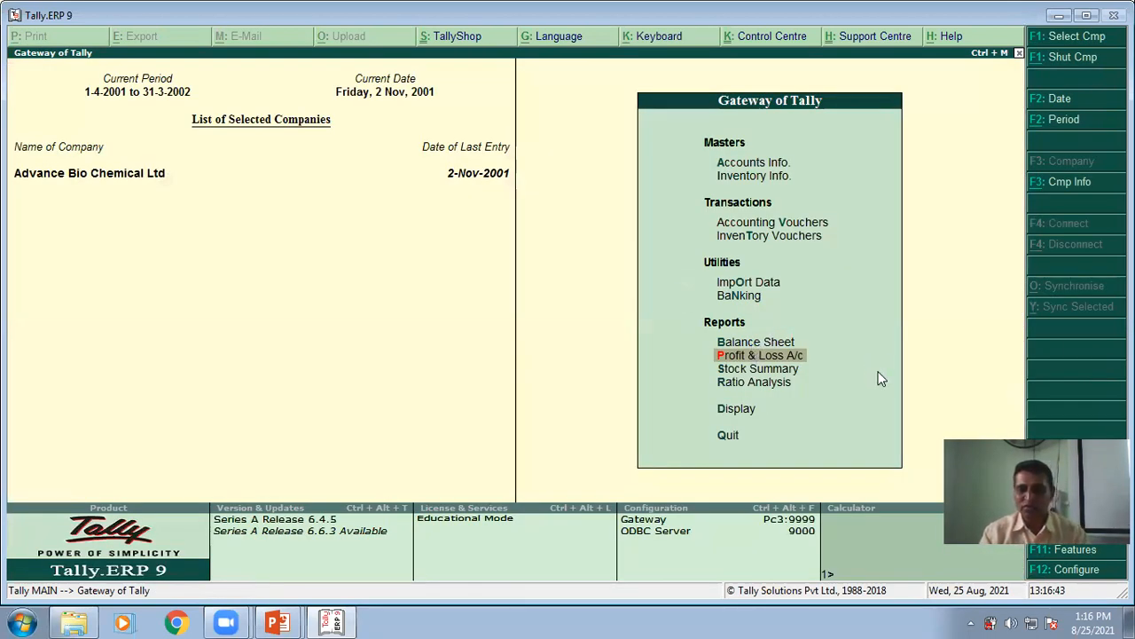
key("b")
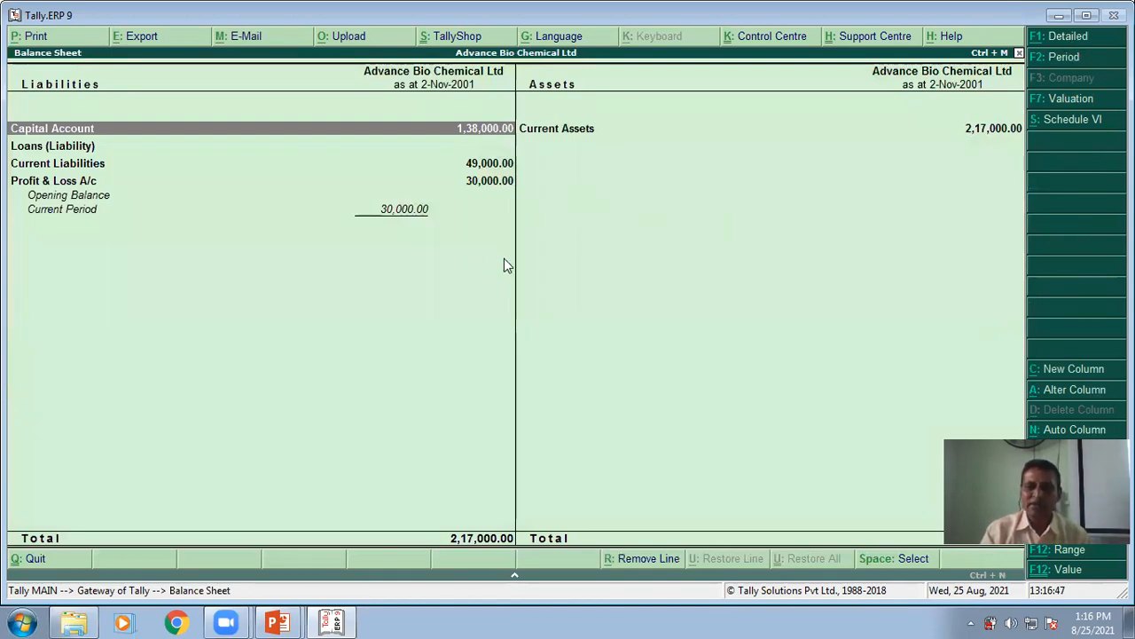
key("alt+F1")
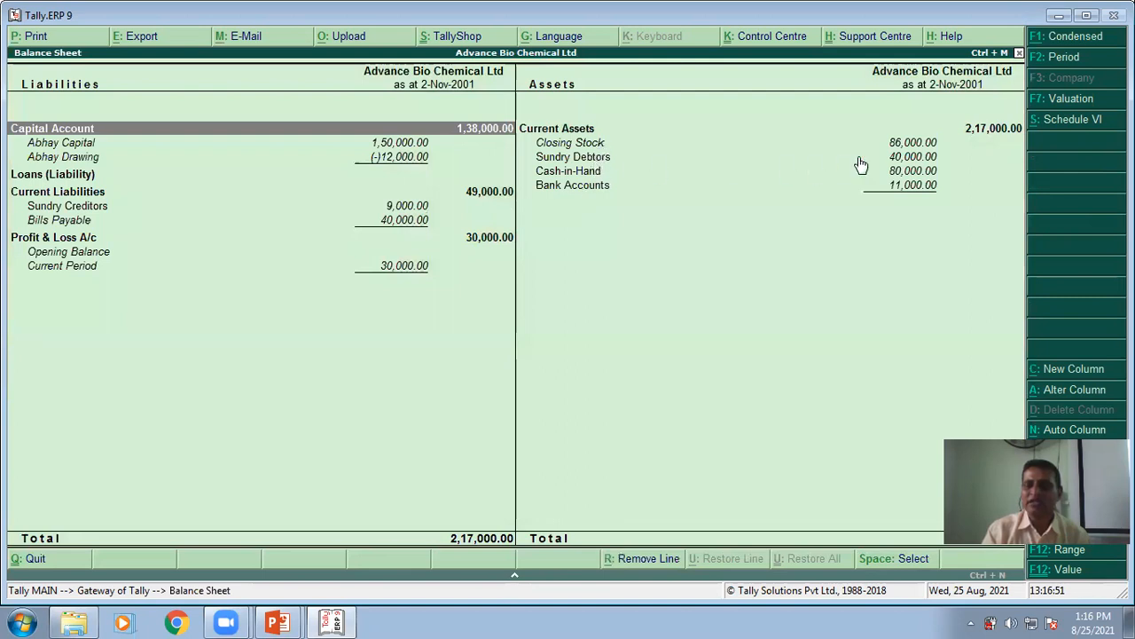
Compare the Balance Sheet's current assets with the expected balances on the PowerPoint slide, switching between it and Tally.ERP 9.
left_click(942, 162)
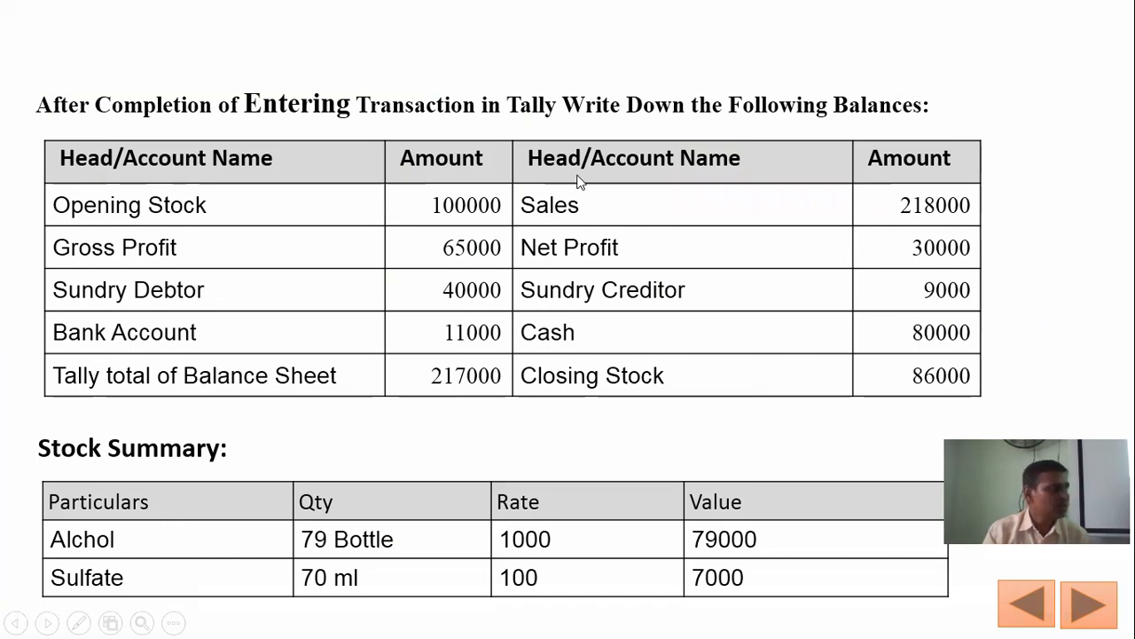
key("alt+Tab")
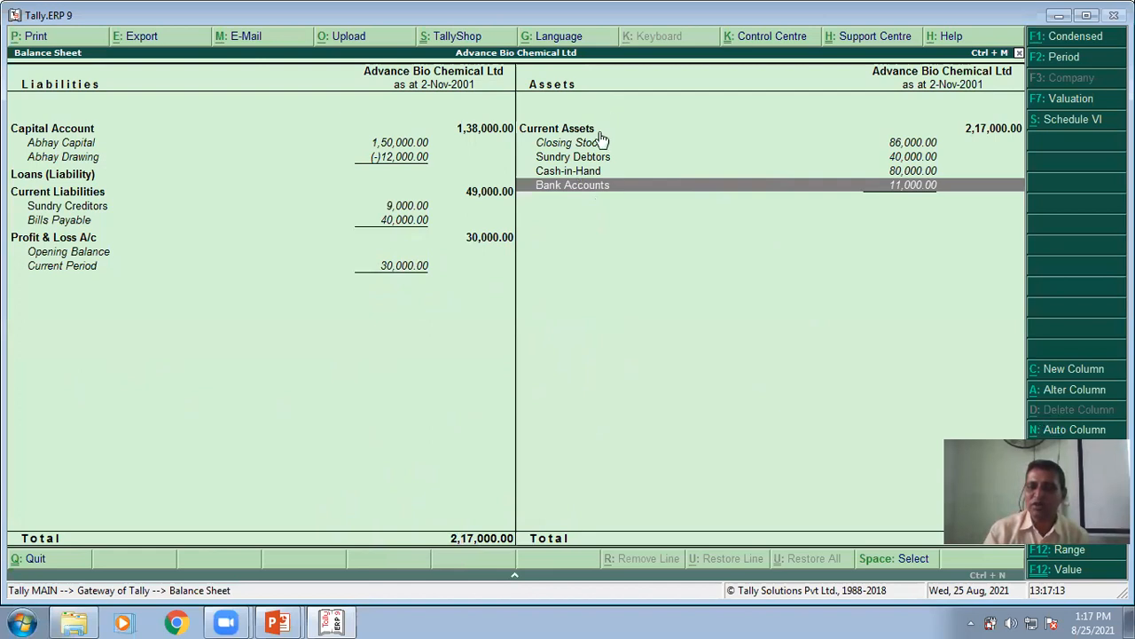
key("Up")
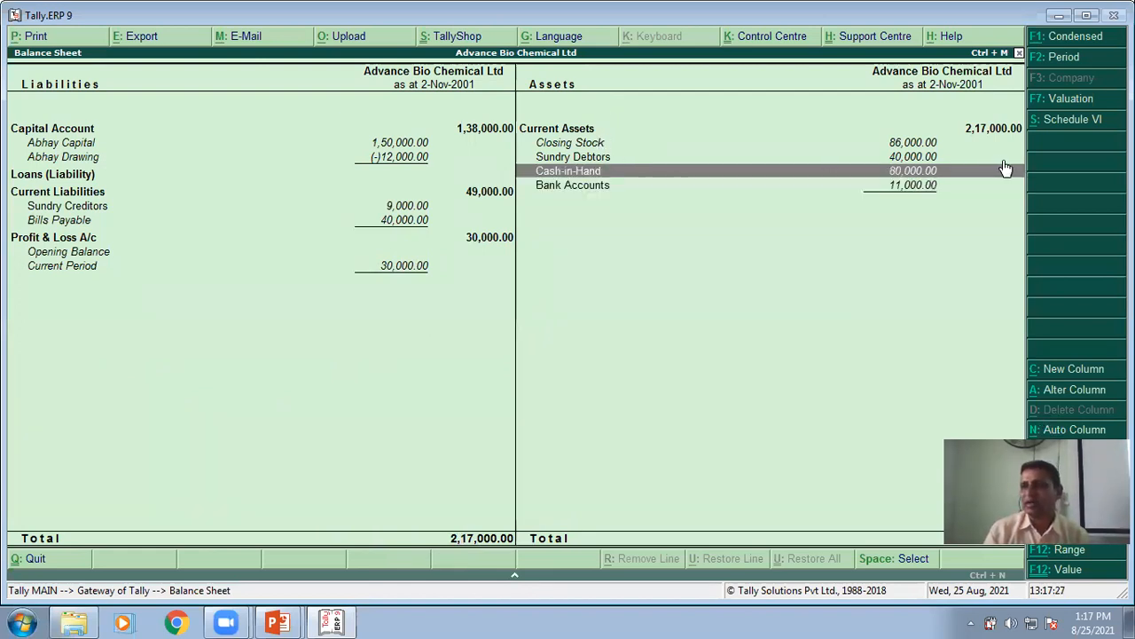
key("Up")
key("Up")
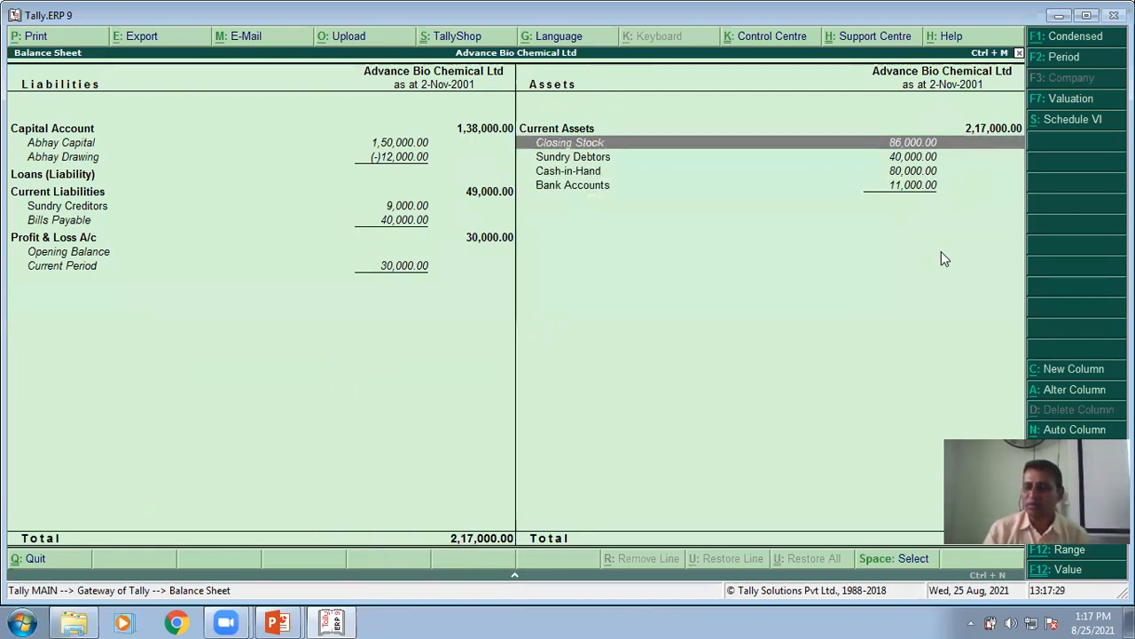
key("alt+Tab")
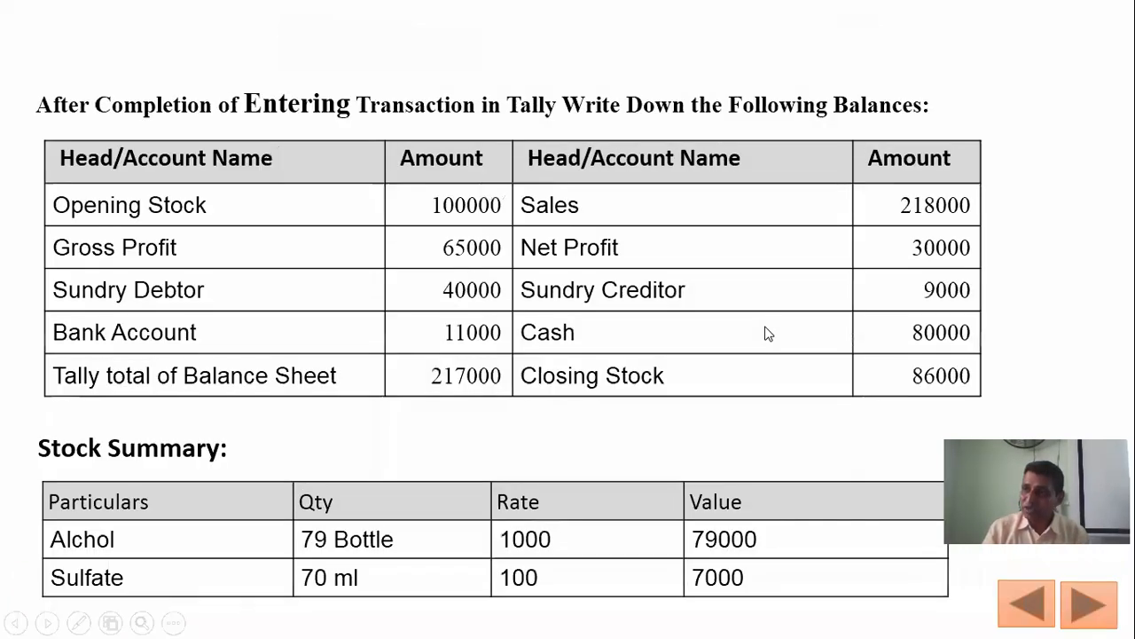
key("alt+Tab")
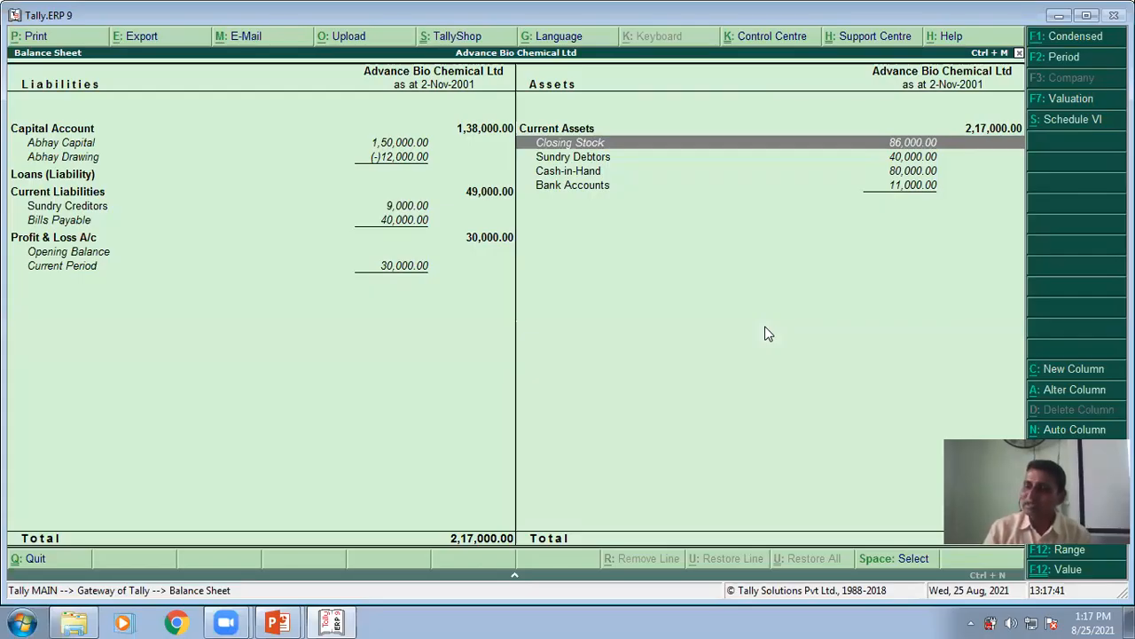
Leave the Balance Sheet and view the outstanding Bills Receivable report under Statements of Accounts.
key("Escape")
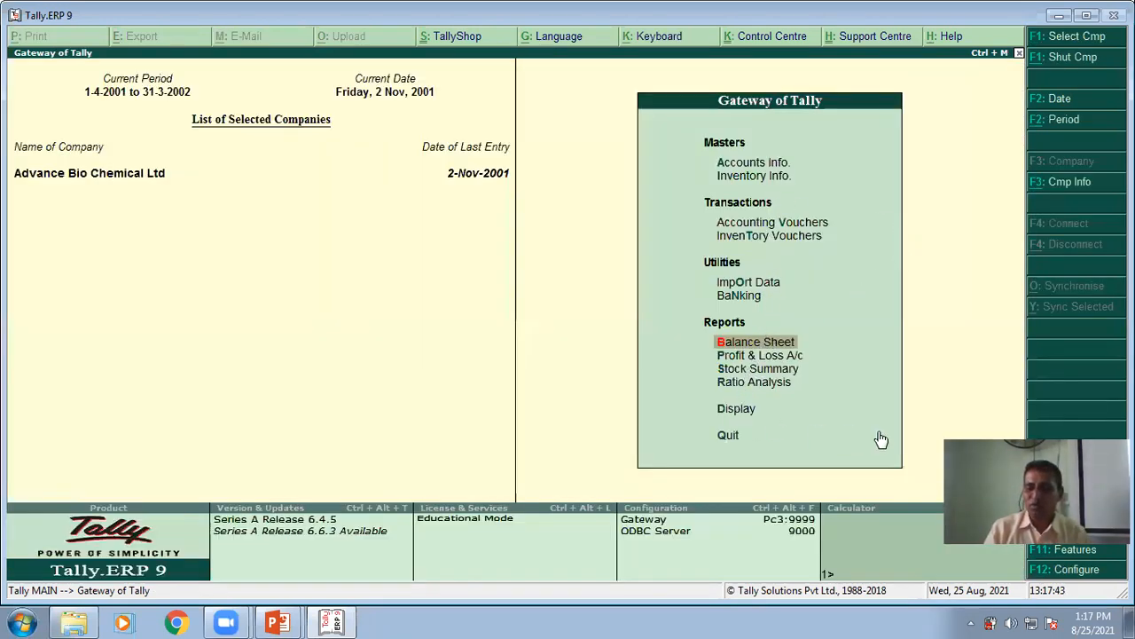
key("d")
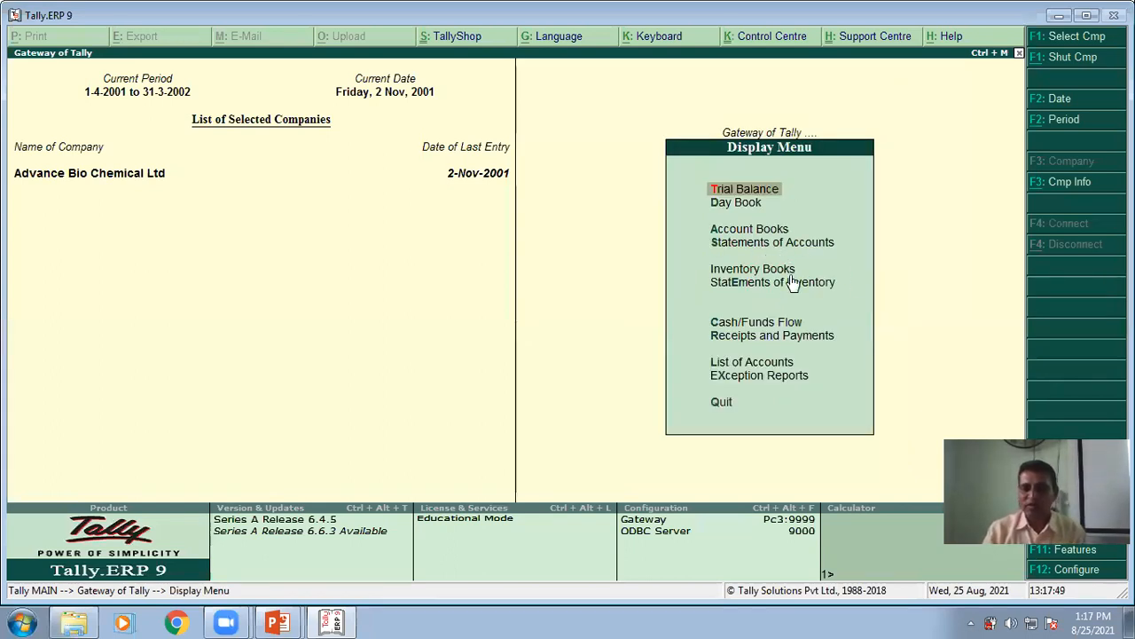
key("s")
key("o")
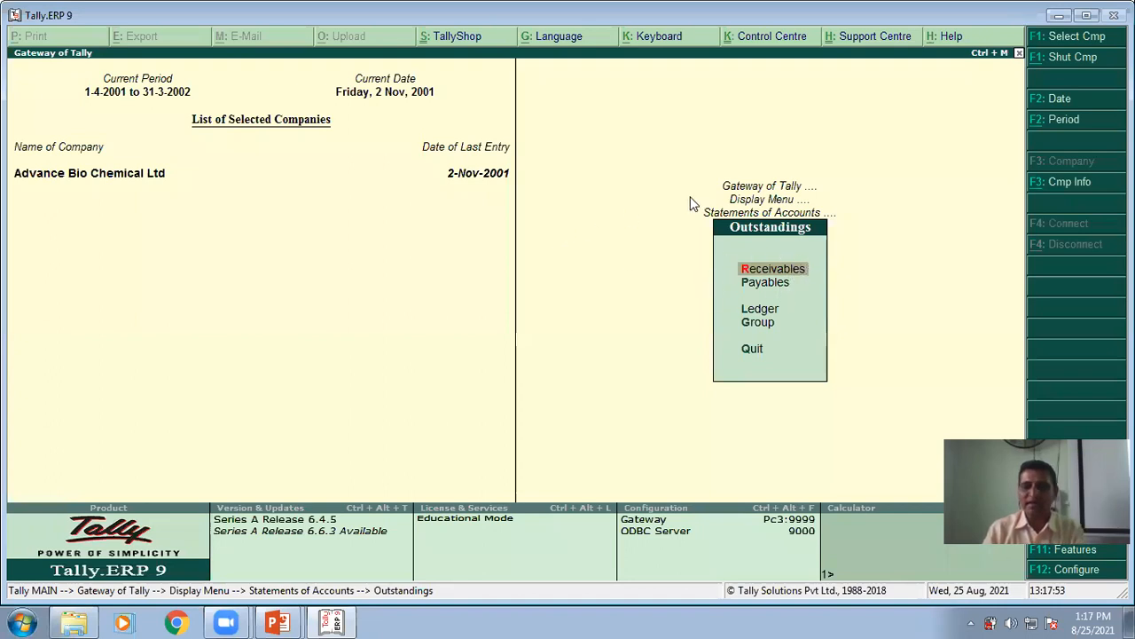
key("r")
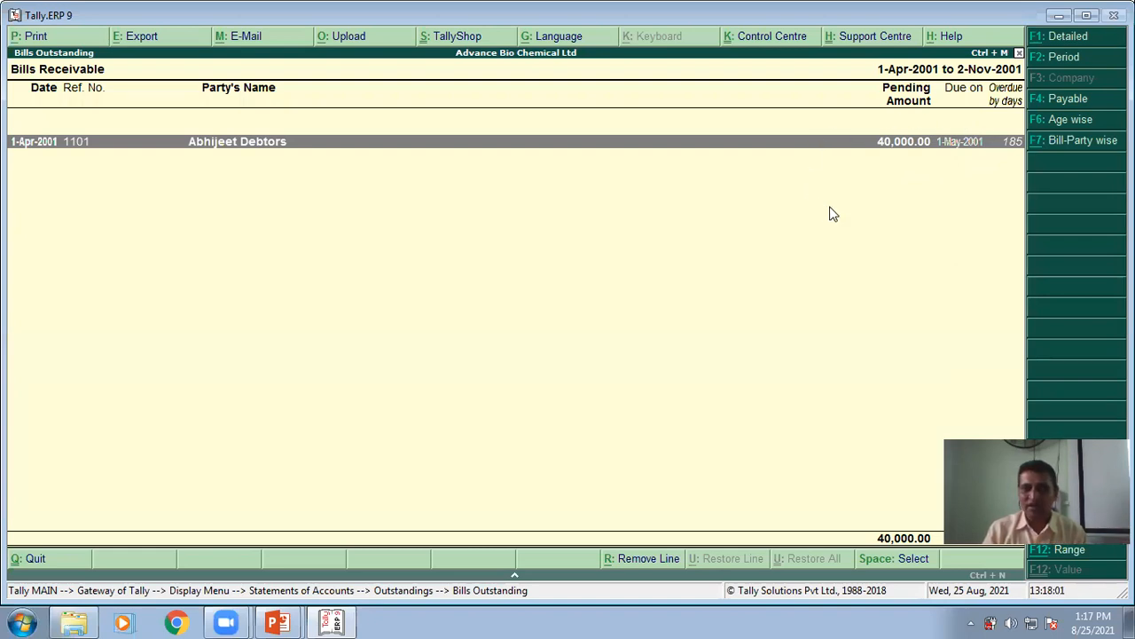
key("Escape")
View the outstanding Bills Payable report and close it.
key("Down")
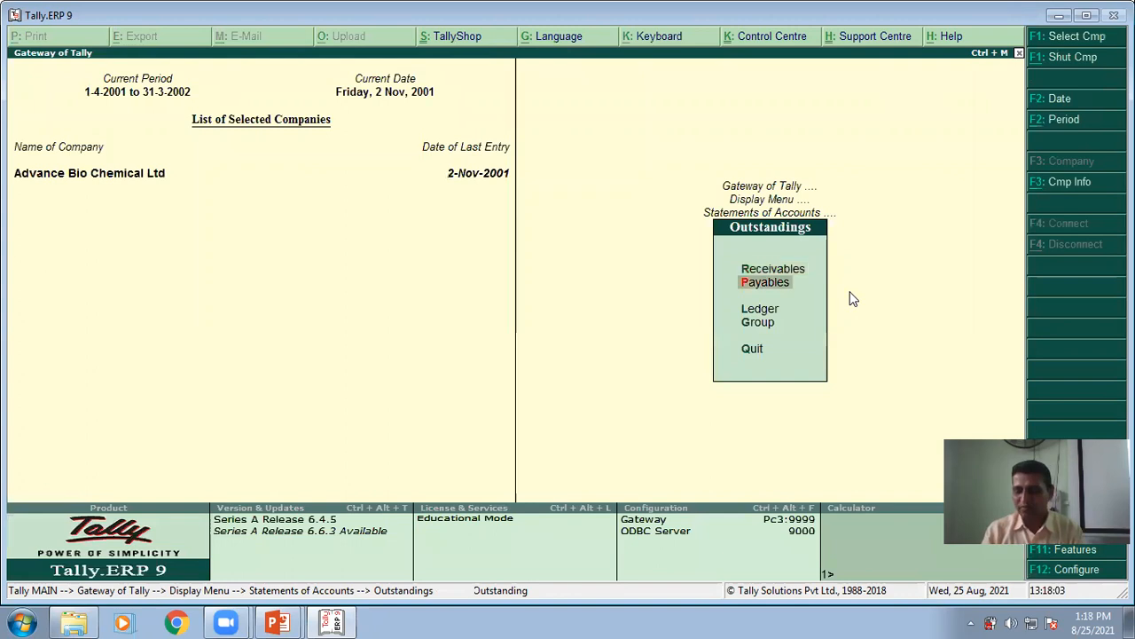
key("Return")
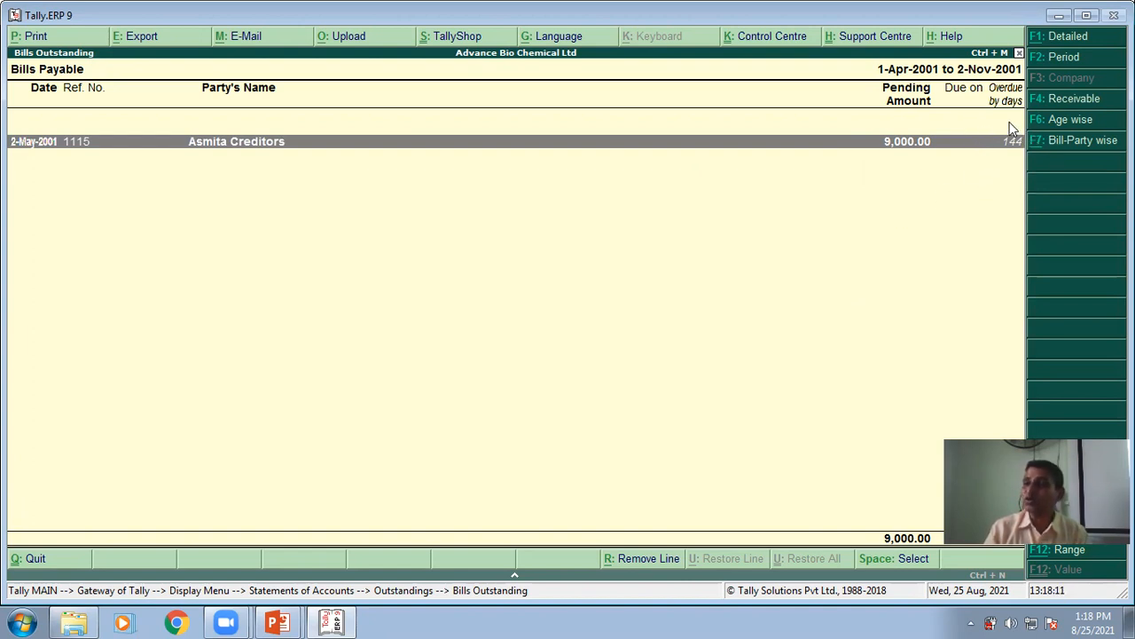
key("Escape")
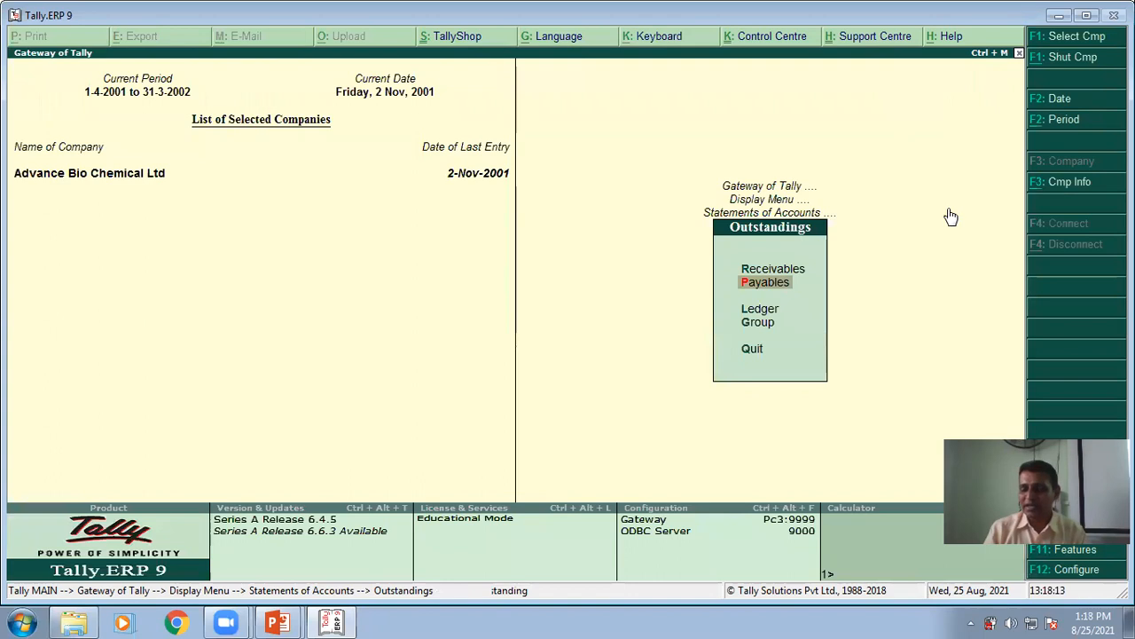
Review the Bills Receivable report again and return to the Gateway of Tally.
key("Up")
key("Return")
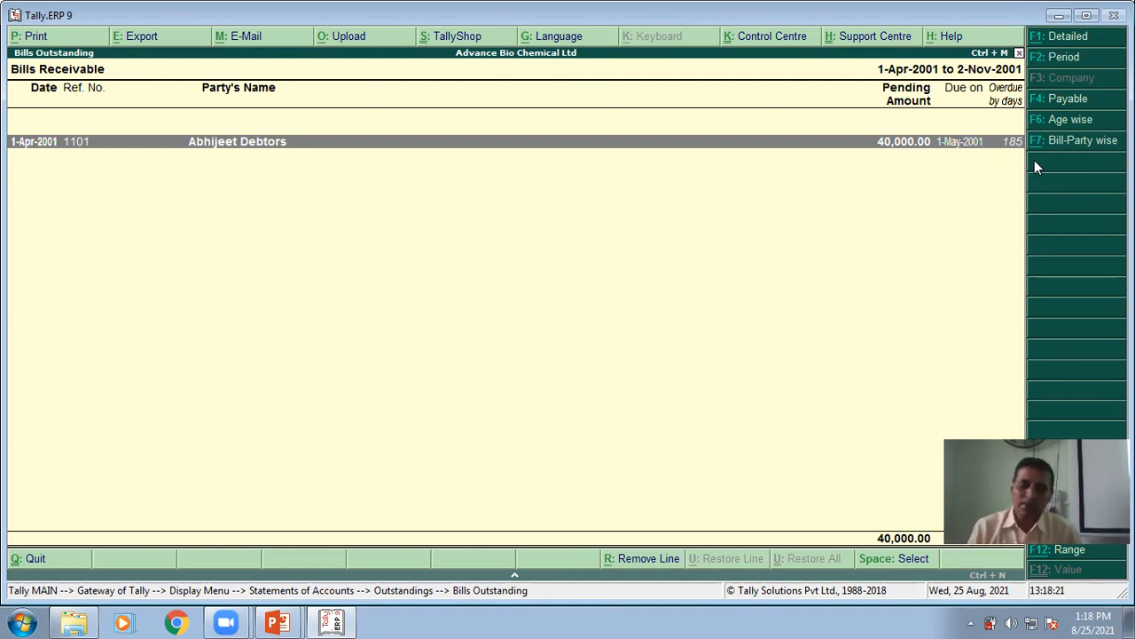
key("Escape")
key("Escape")
key("Escape")
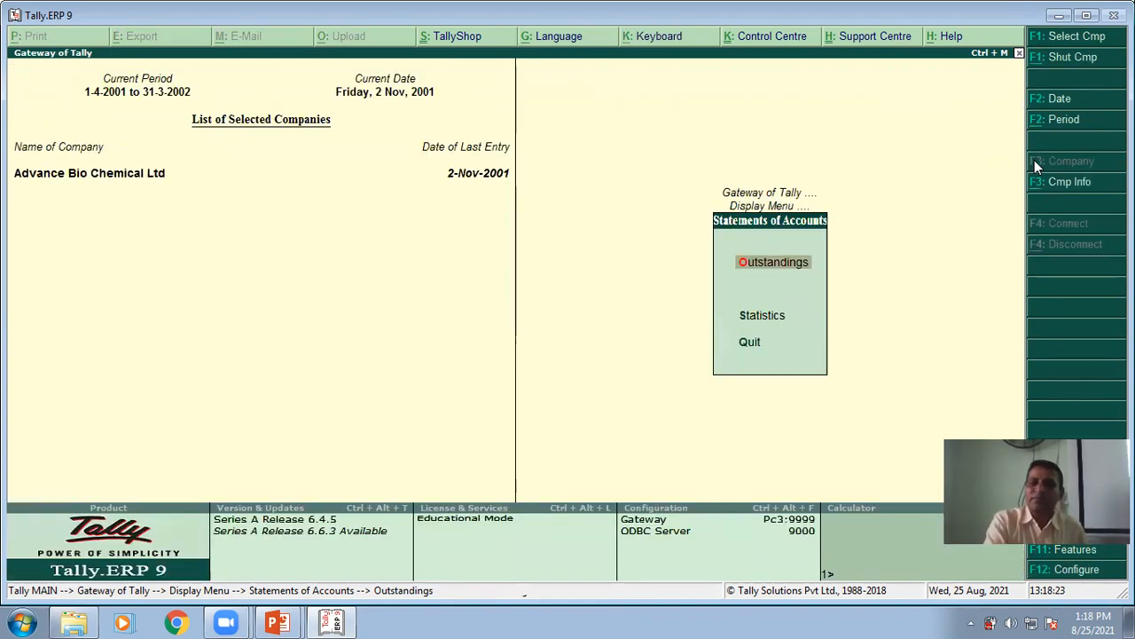
key("Escape")
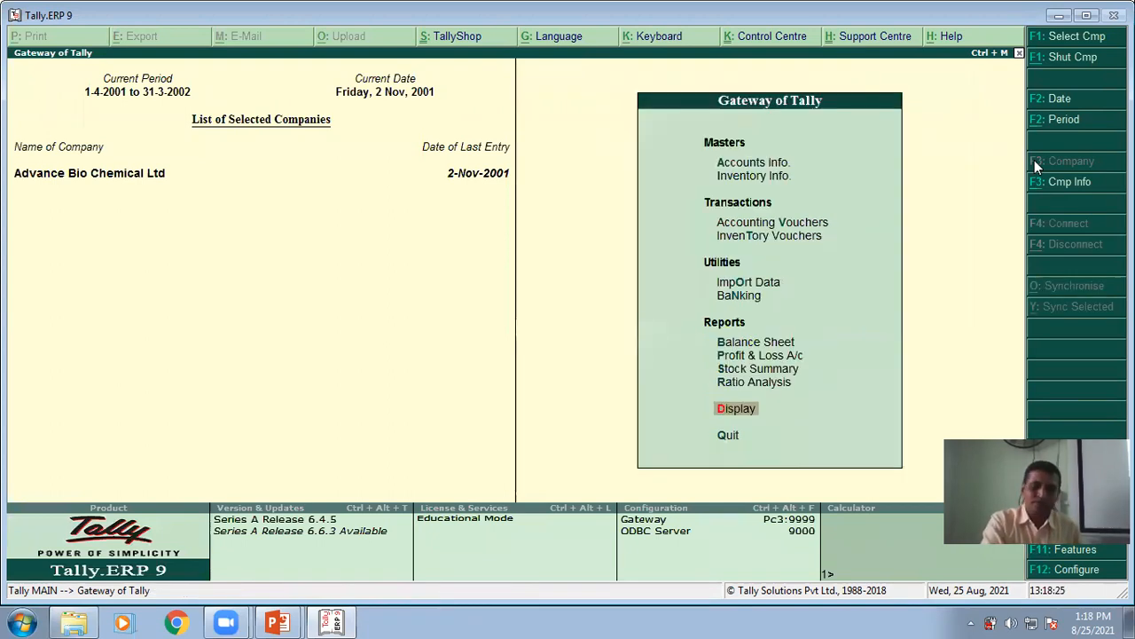
Switch to the PowerPoint slide show and advance past the slide of expected balances.
key("alt+Tab")
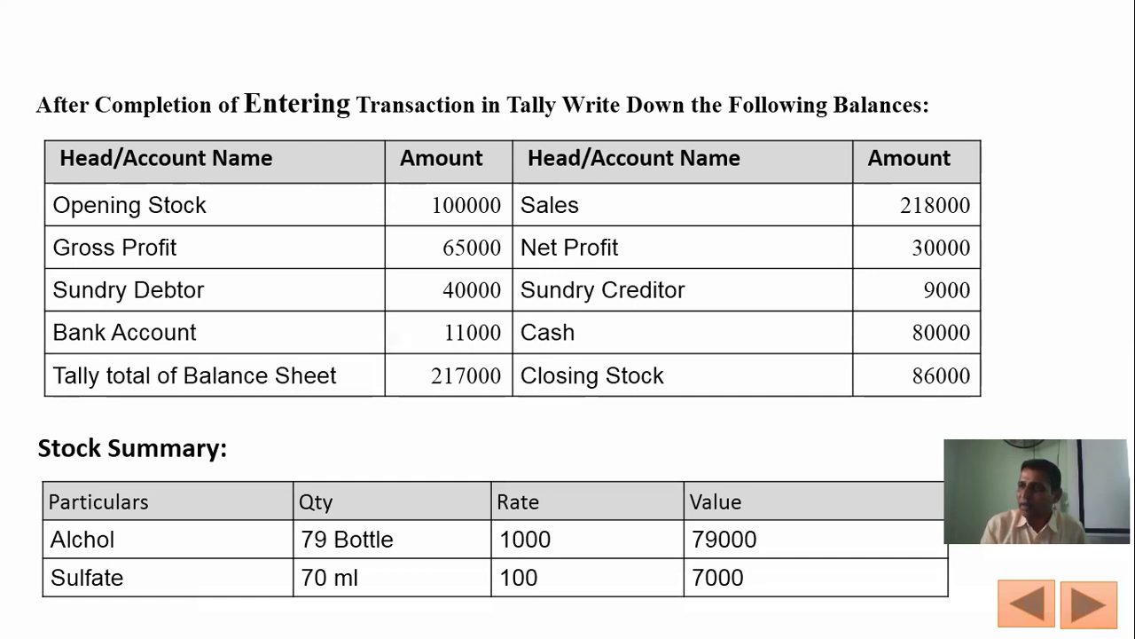
key("Right")
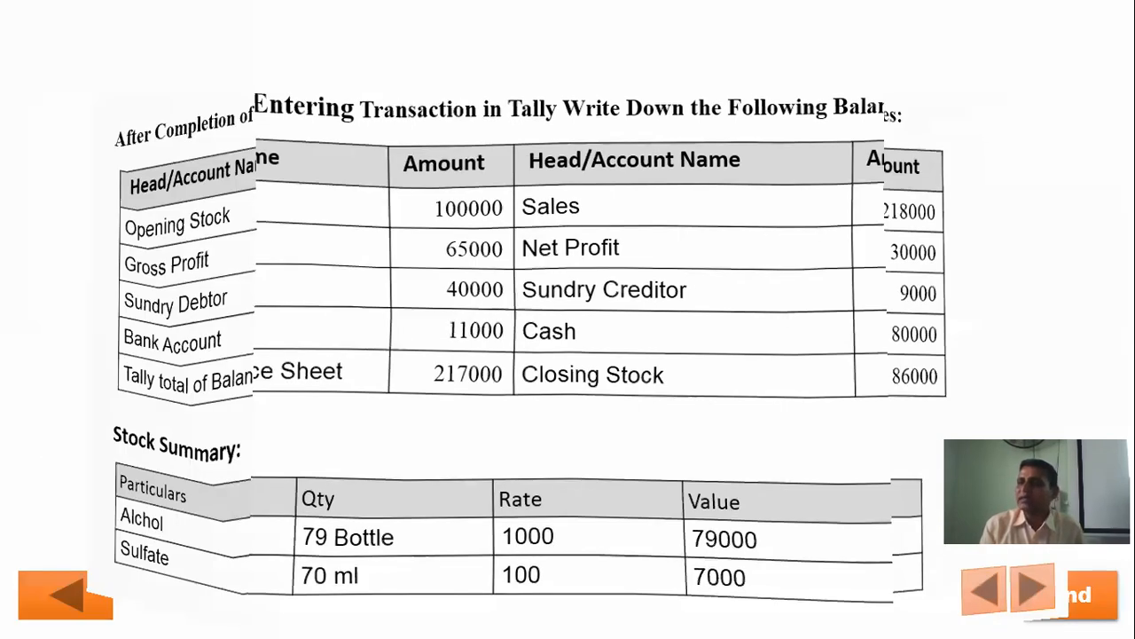